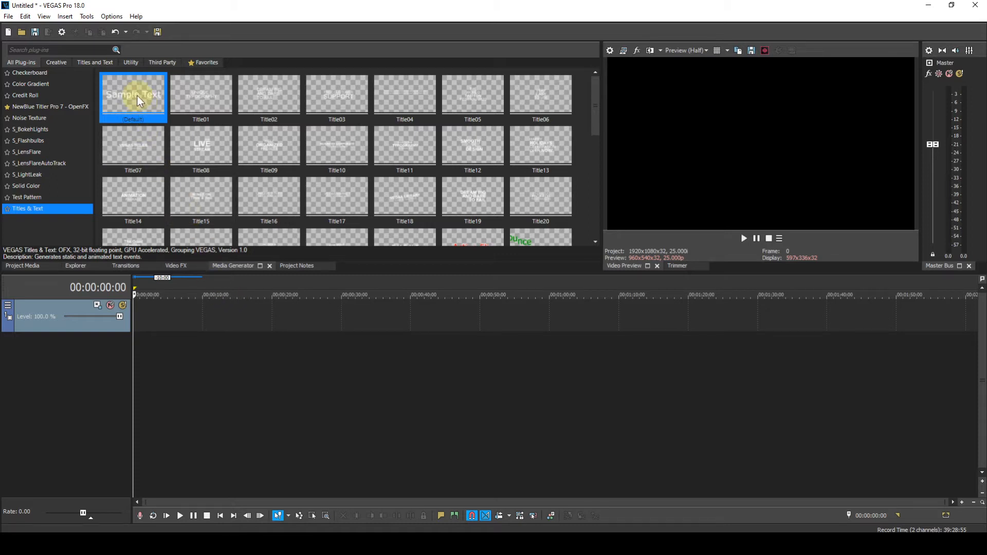
# Add the default Titles & Text generator to the video track, starting at 00:00:00:00, and close its settings
pyautogui.moveTo(137, 96); pyautogui.dragTo(201, 318)
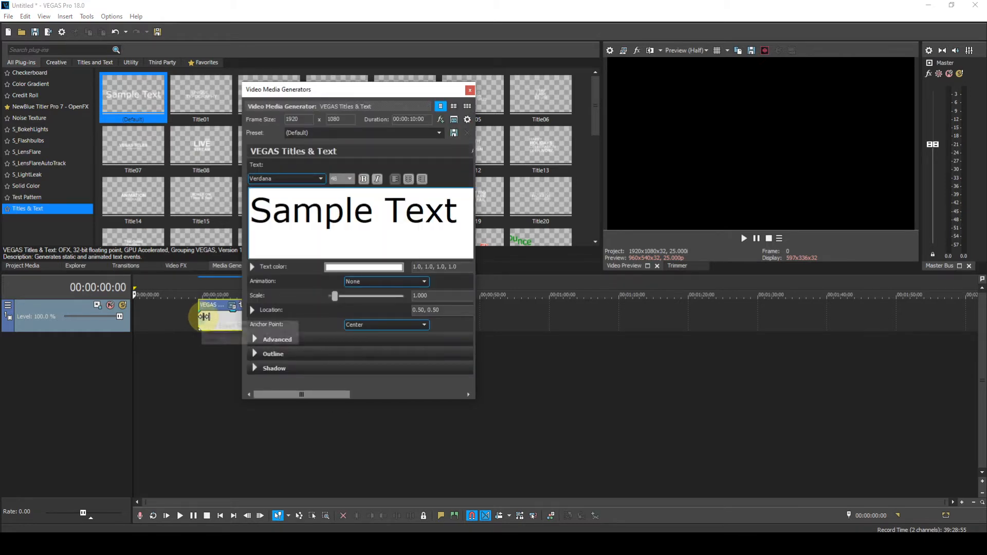
pyautogui.moveTo(215, 318); pyautogui.dragTo(149, 320)
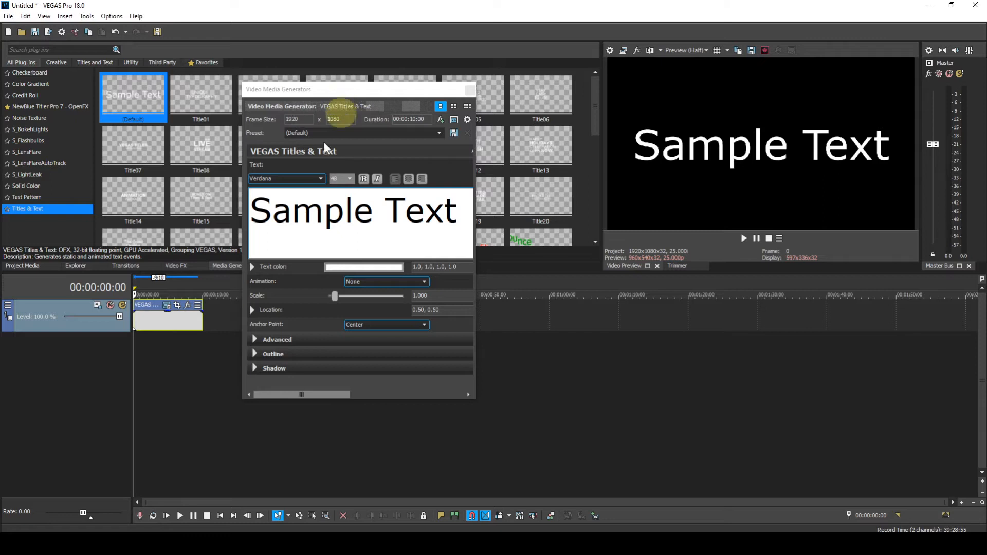
pyautogui.scroll(5, 179, 368)
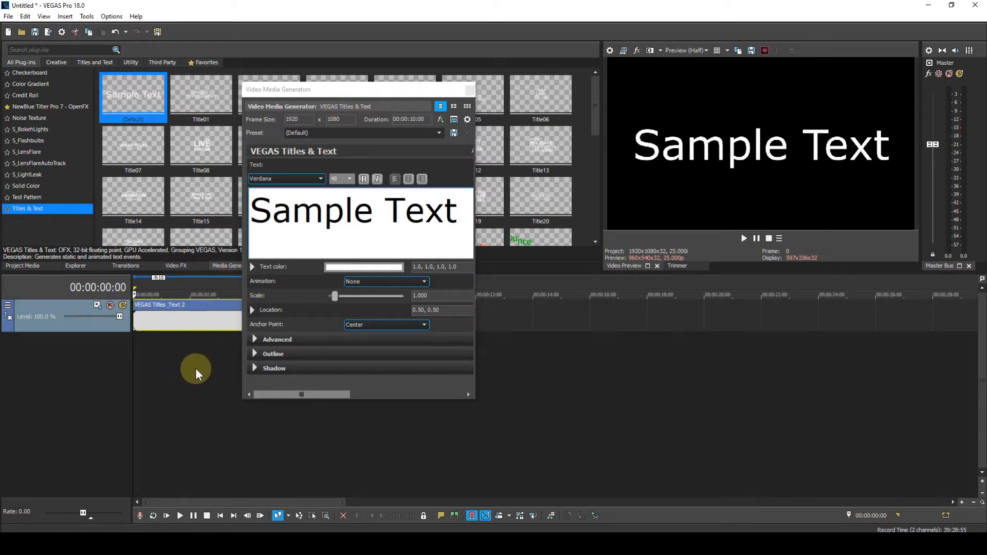
pyautogui.moveTo(305, 92); pyautogui.dragTo(98, 15)
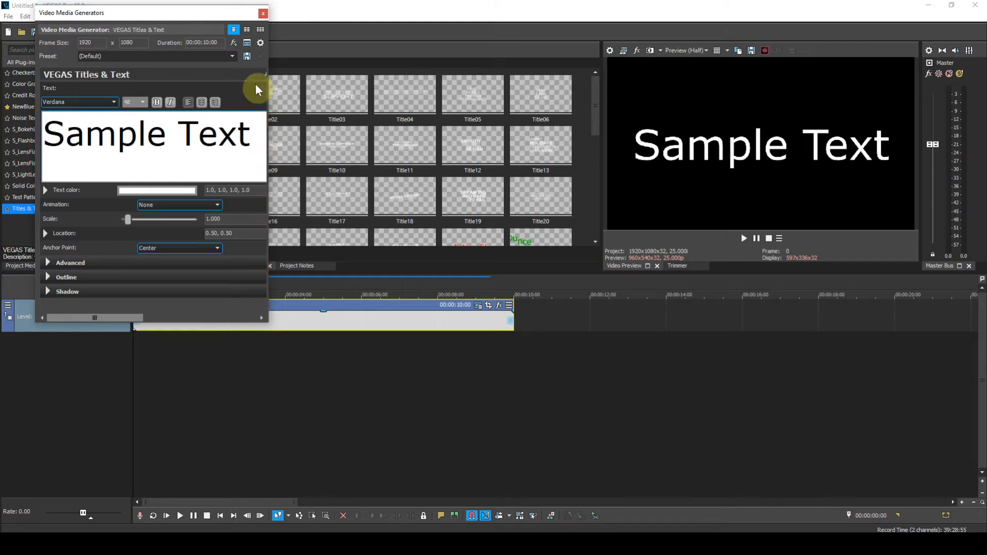
pyautogui.click(263, 13)
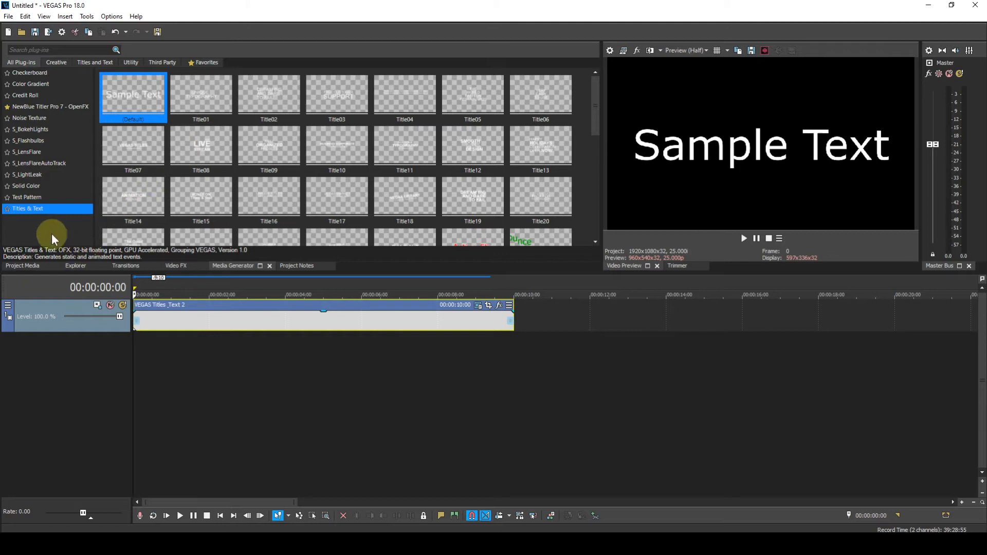
# Add a Gray solid color on a new track beneath the title, starting at the beginning of the timeline
pyautogui.click(28, 187)
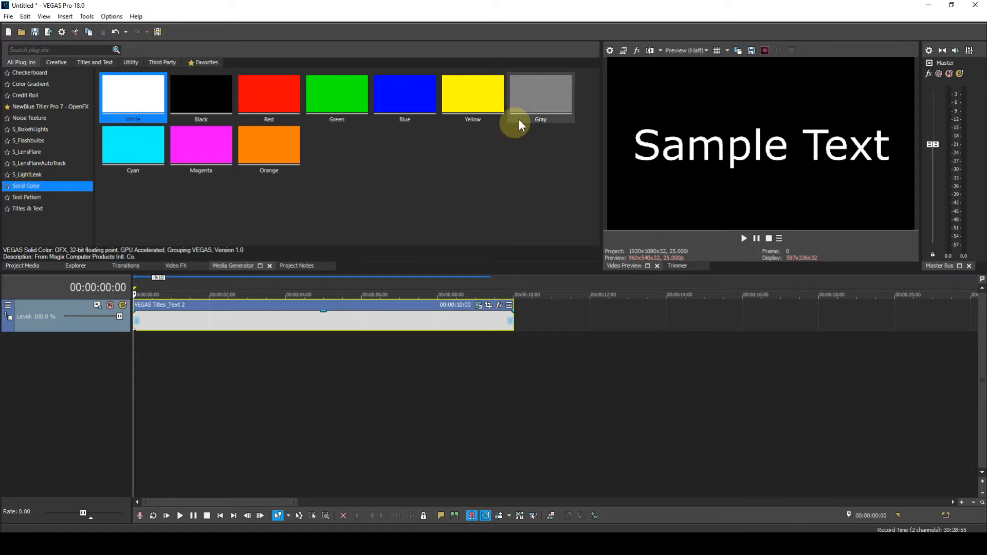
pyautogui.moveTo(529, 98); pyautogui.dragTo(133, 363)
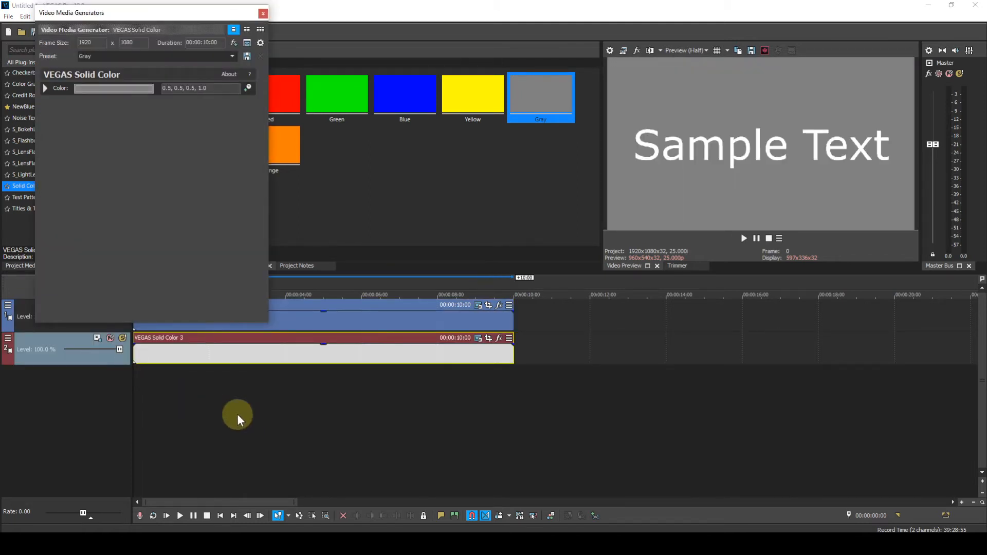
# Set the gray solid color media's duration to 00:00:07:00
pyautogui.click(193, 17)
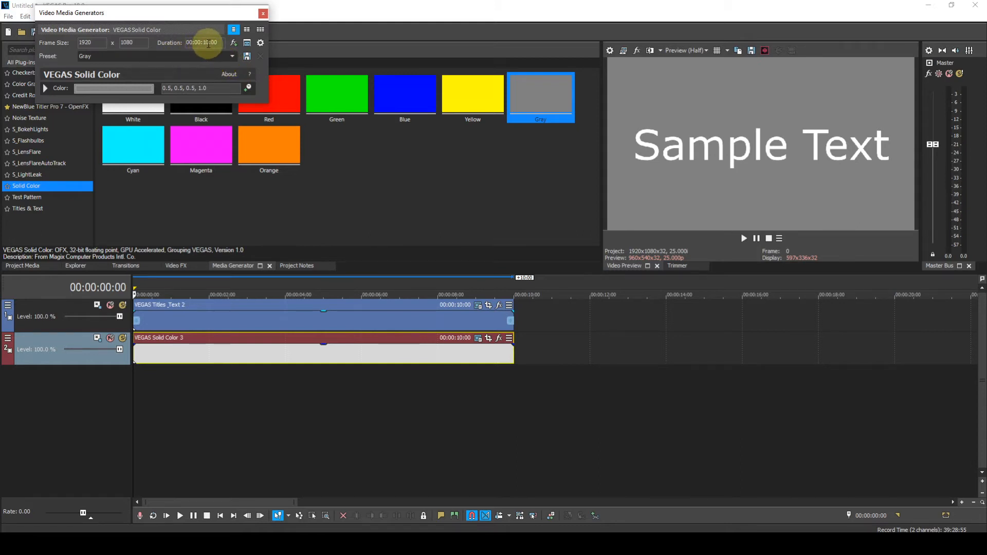
pyautogui.press('Delete')
pyautogui.press('BackSpace')
pyautogui.press('BackSpace')
pyautogui.write('07')
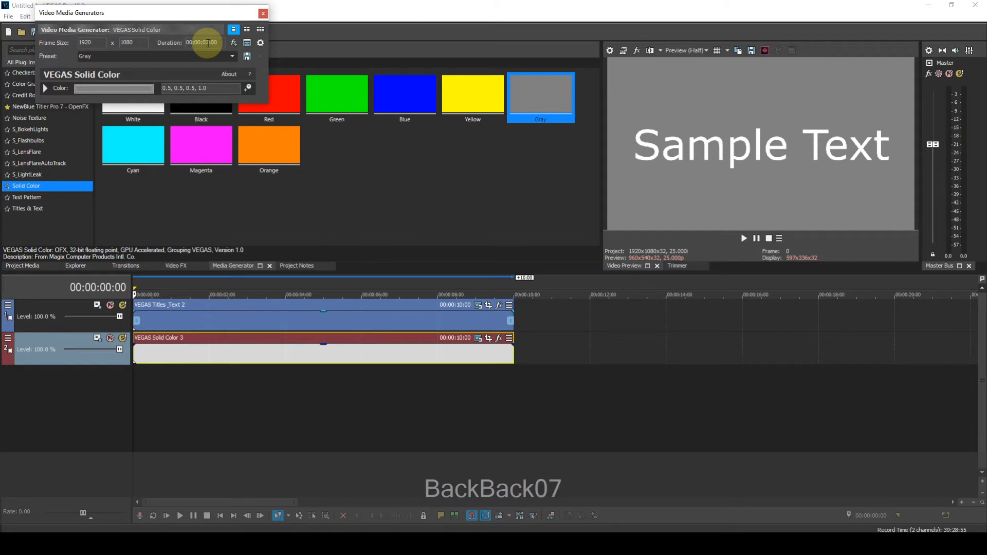
pyautogui.press('Return')
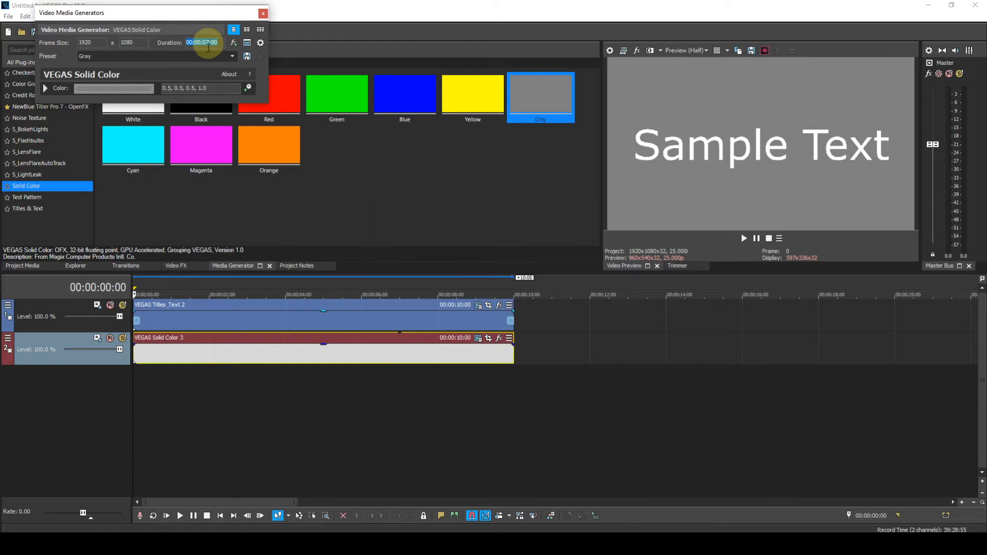
# Make the gray solid color semi-transparent by setting its alpha value to 0.4
pyautogui.moveTo(184, 104); pyautogui.dragTo(176, 192)
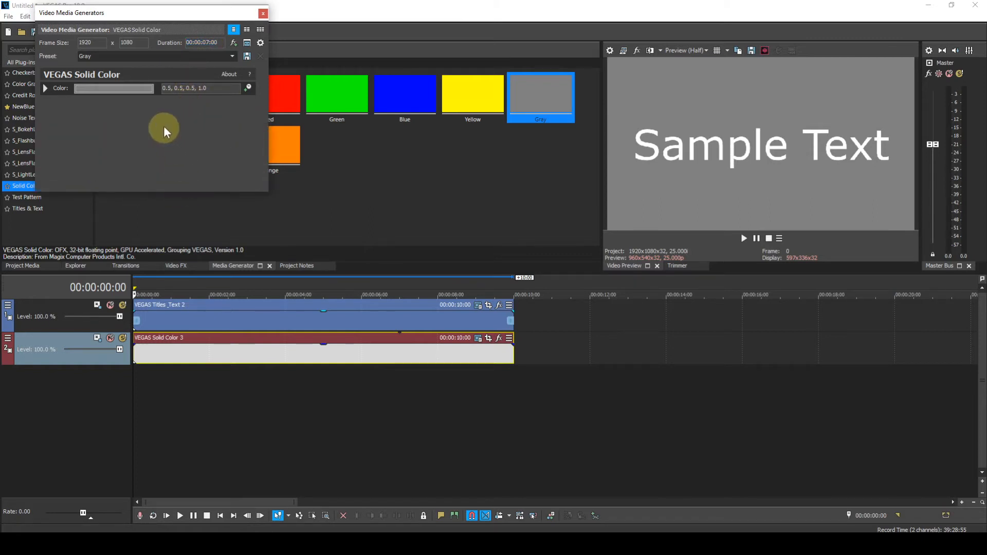
pyautogui.click(45, 88)
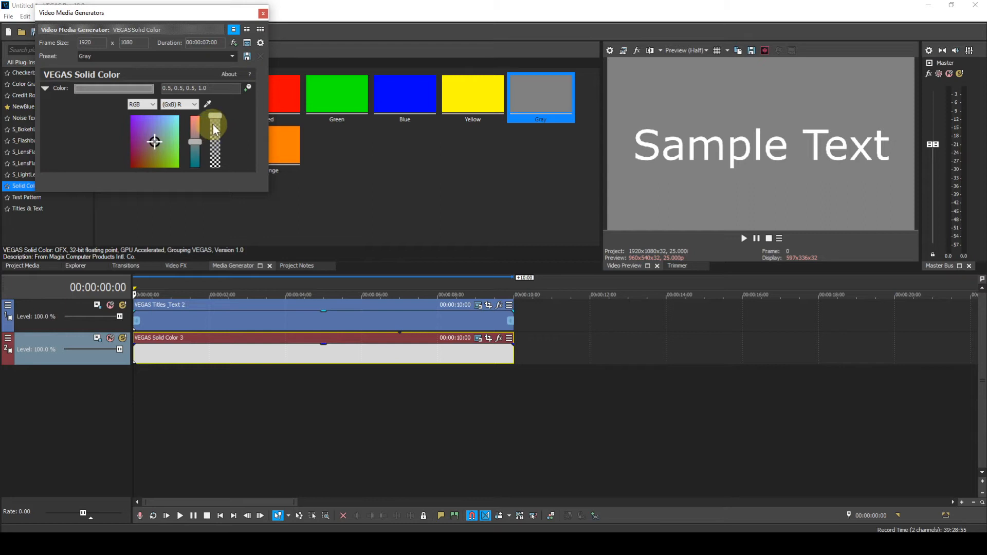
pyautogui.moveTo(215, 122); pyautogui.dragTo(214, 128)
pyautogui.click(214, 88)
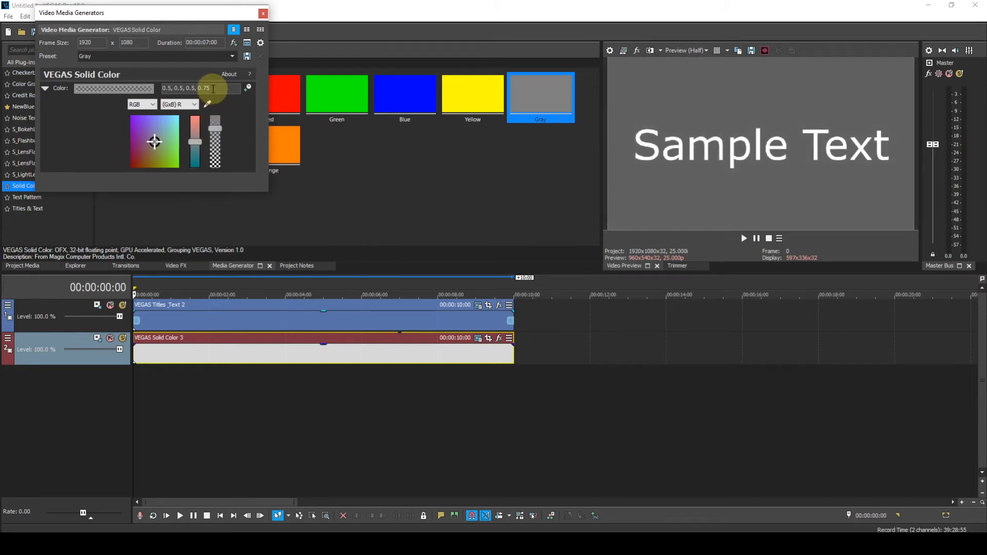
pyautogui.press('BackSpace')
pyautogui.press('BackSpace')
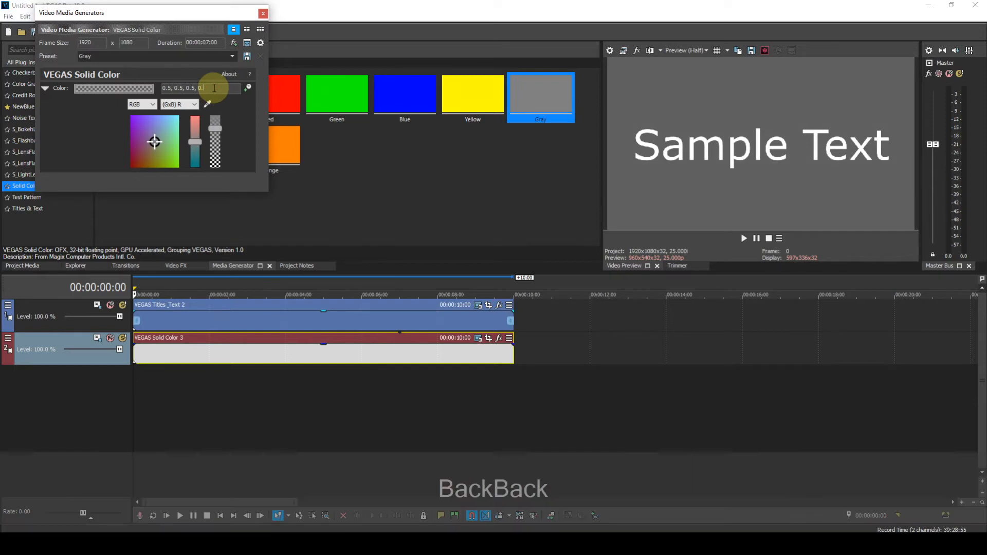
pyautogui.write('4')
pyautogui.press('Return')
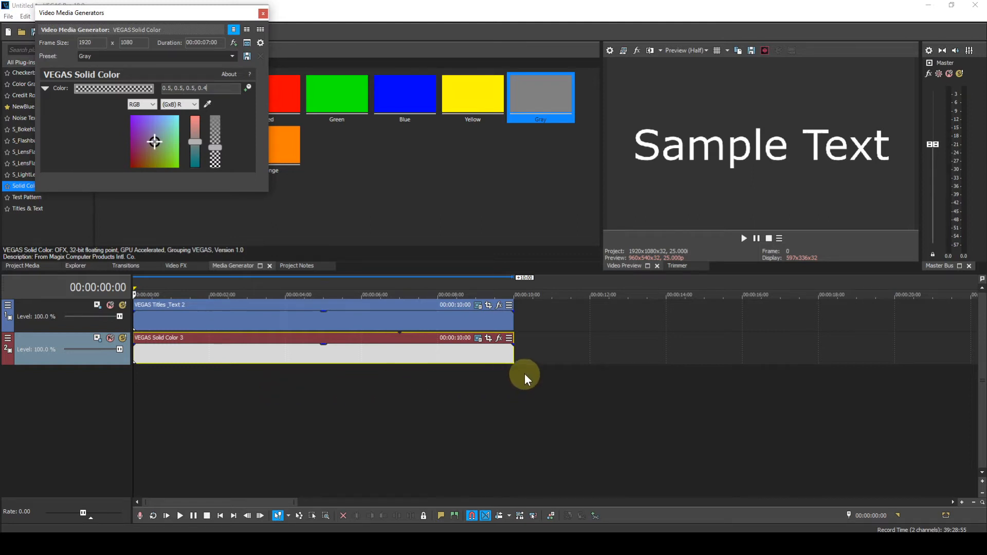
# Trim the solid color and title events to 7 seconds and match the title media's duration to its event length
pyautogui.moveTo(514, 352); pyautogui.dragTo(400, 354)
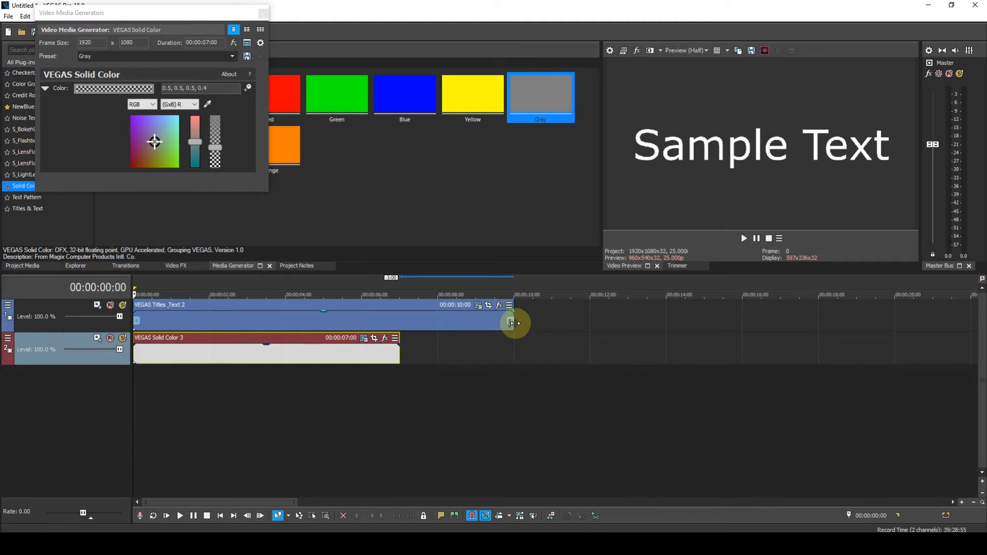
pyautogui.moveTo(514, 321); pyautogui.dragTo(400, 322)
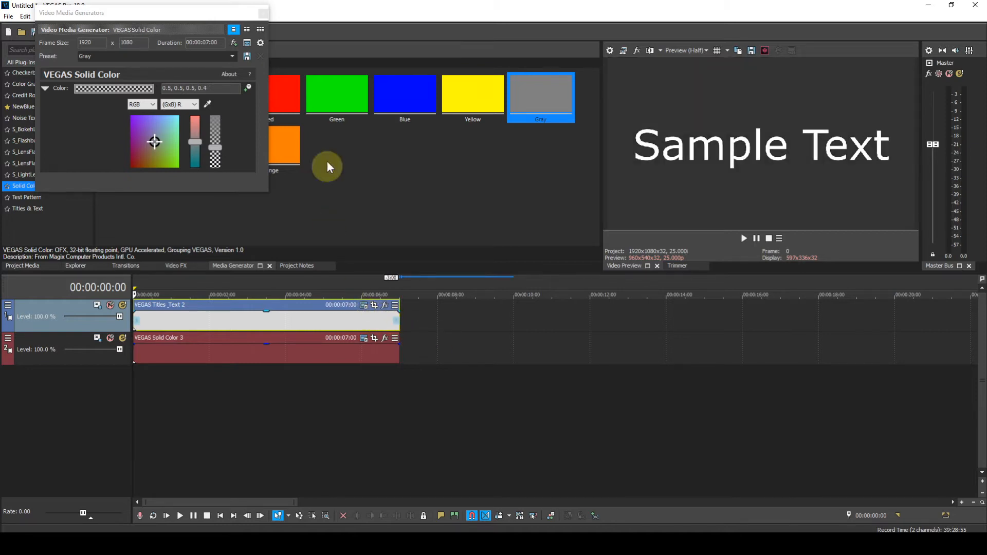
pyautogui.click(263, 14)
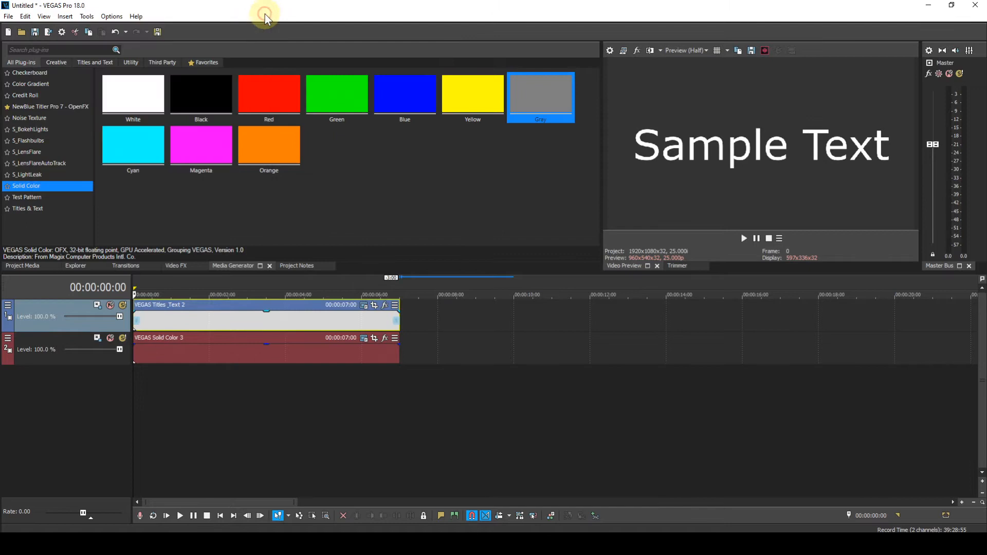
pyautogui.click(364, 307)
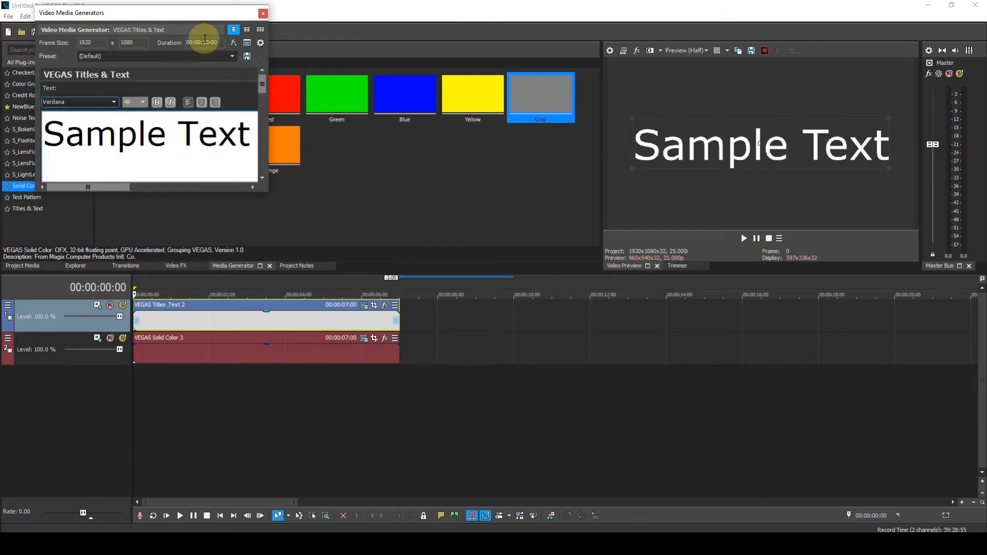
pyautogui.click(247, 44)
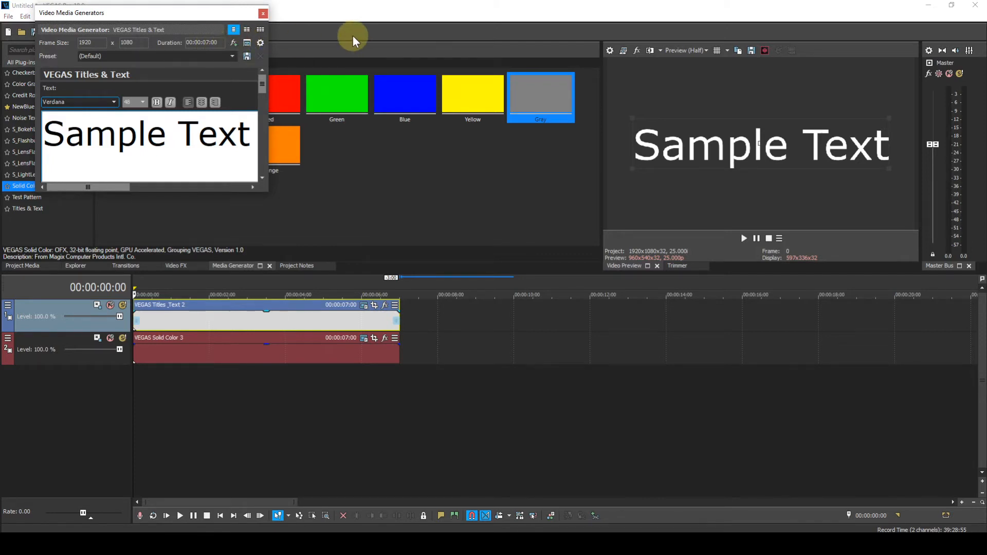
# Format all of the title's sample text in Times New Roman at size 14
pyautogui.click(257, 135)
pyautogui.hotkey('ctrl', 'a')
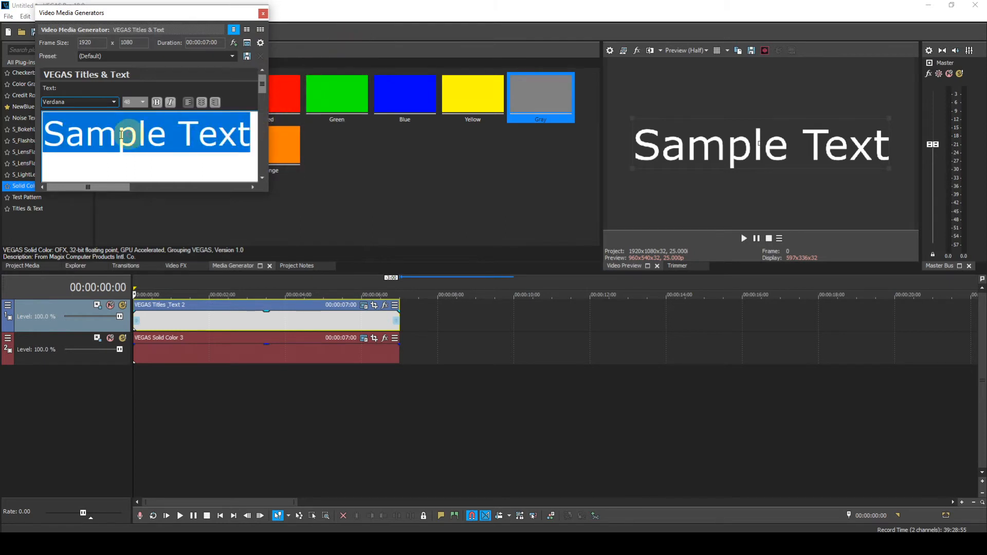
pyautogui.click(114, 101)
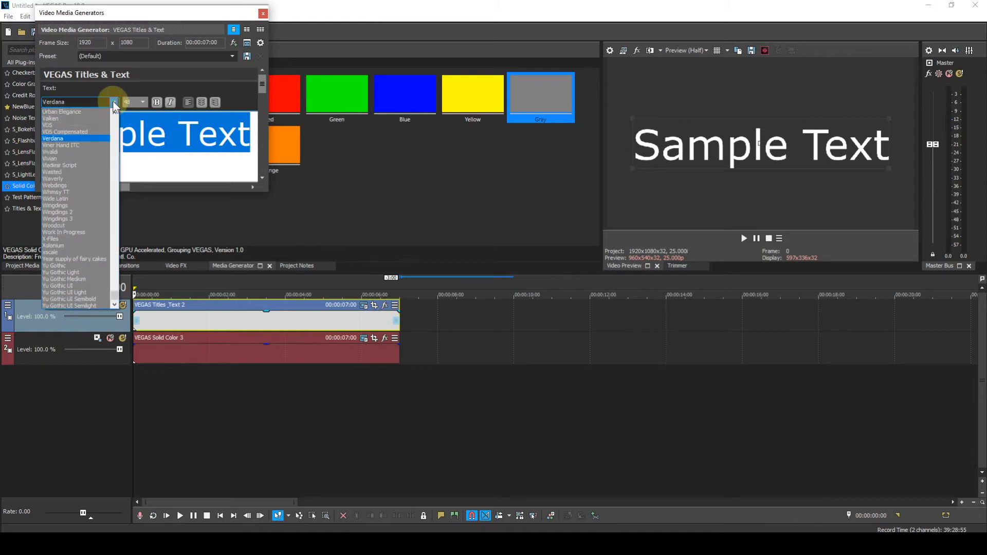
pyautogui.hotkey('shift', 't')
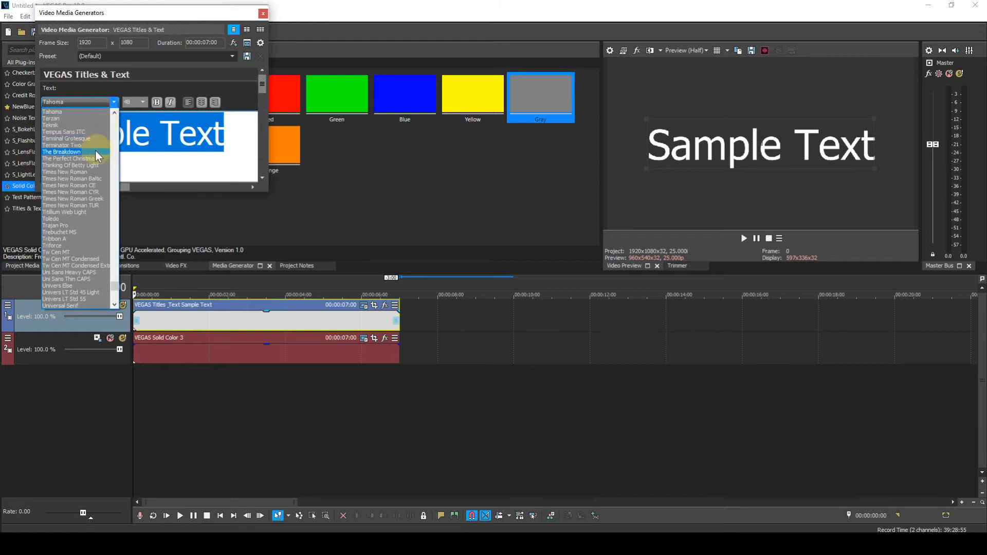
pyautogui.click(87, 171)
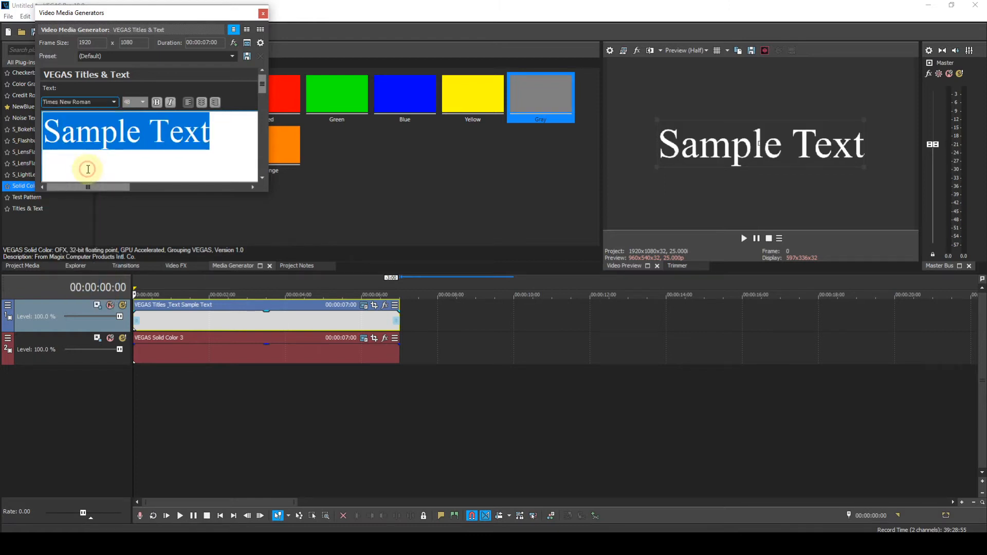
pyautogui.click(144, 100)
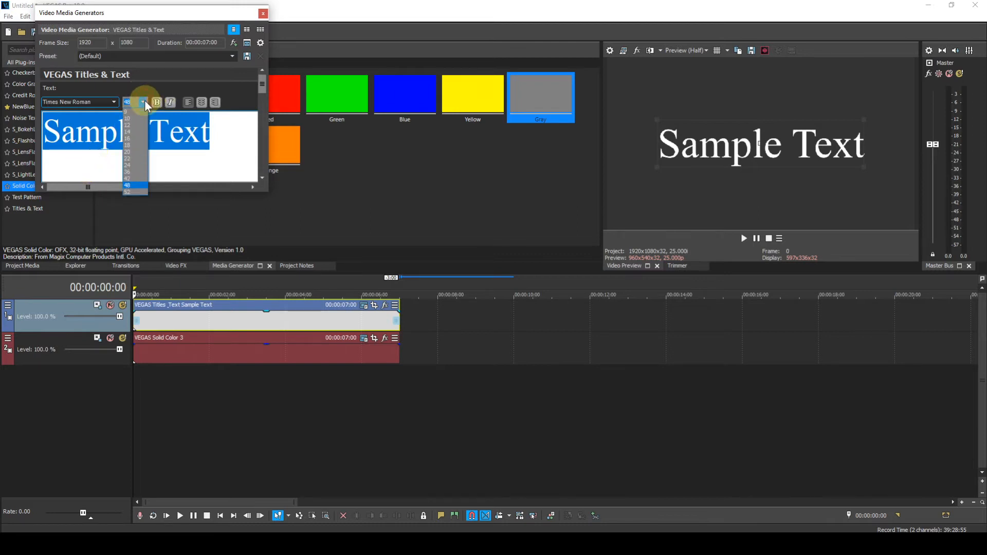
pyautogui.click(136, 132)
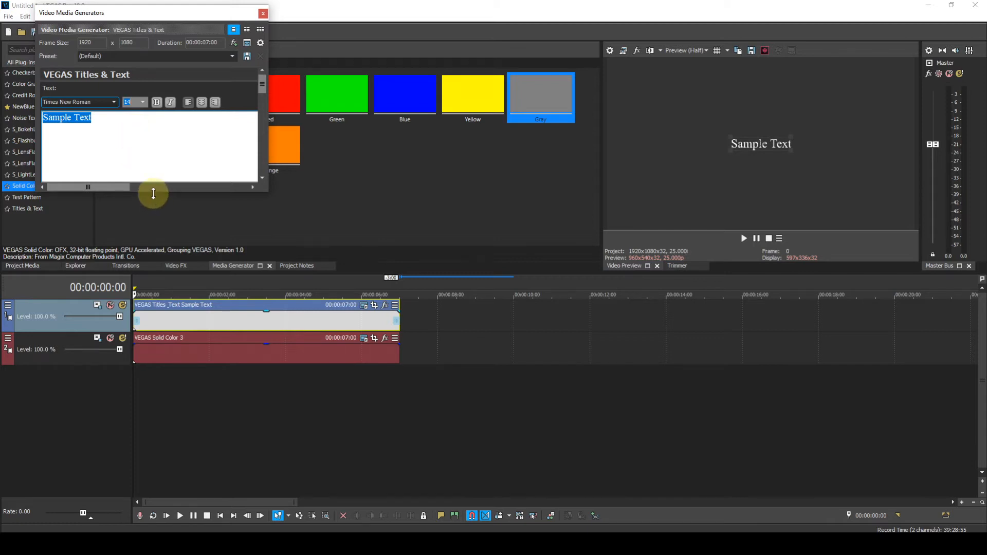
# Change the title's text color to yellow (1.0, 1.0, 0.0, 1.0)
pyautogui.moveTo(154, 193); pyautogui.dragTo(151, 272)
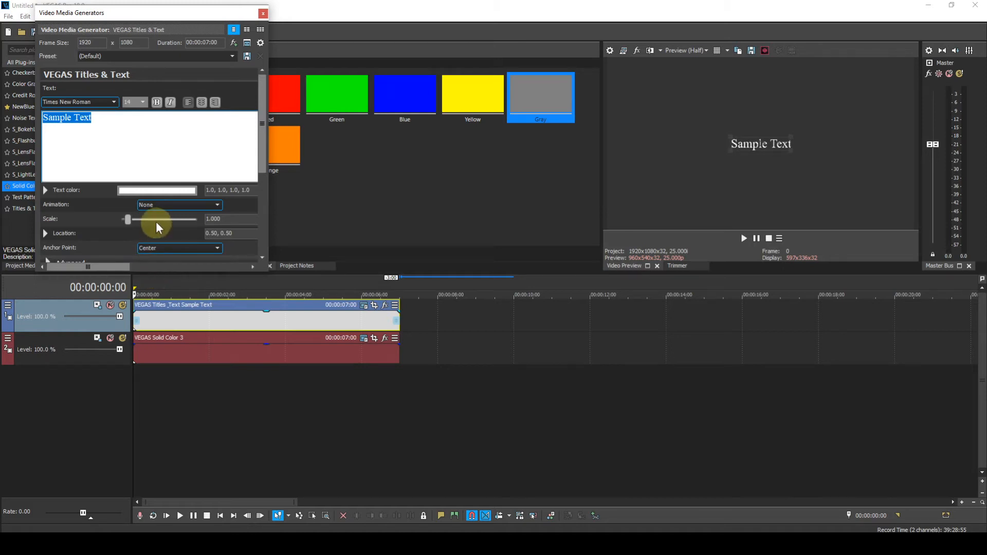
pyautogui.click(153, 191)
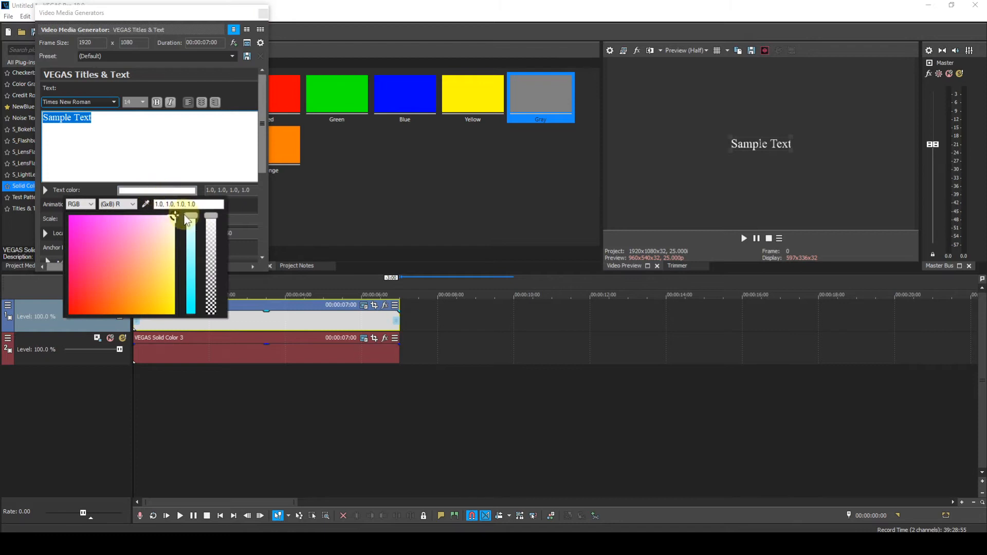
pyautogui.moveTo(177, 215); pyautogui.dragTo(176, 317)
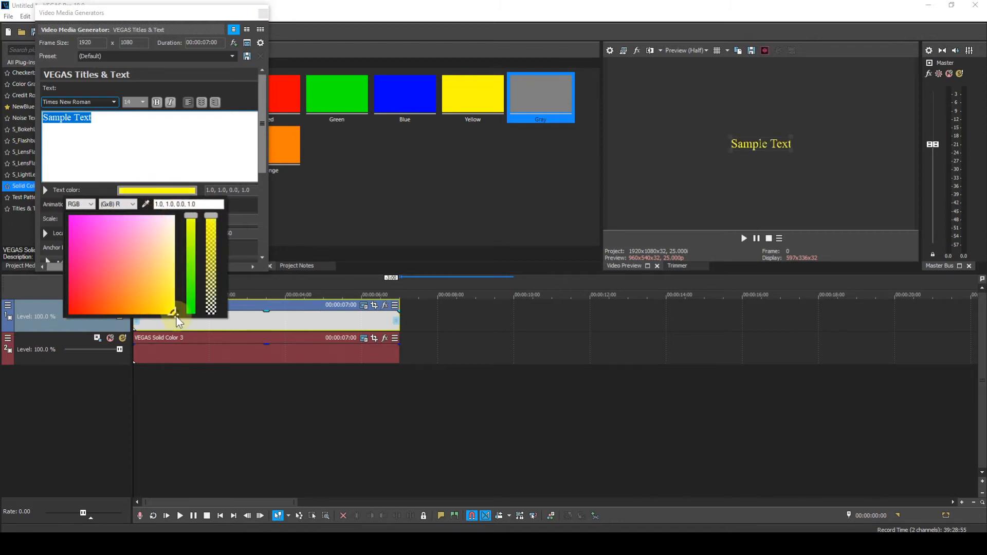
pyautogui.click(266, 220)
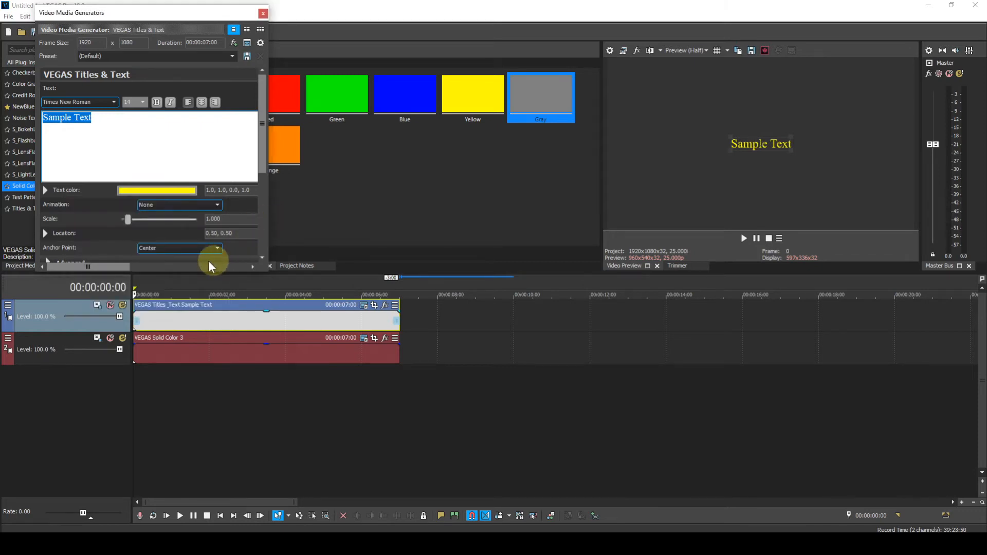
# Set the title's outline width to 4
pyautogui.moveTo(200, 272); pyautogui.dragTo(198, 323)
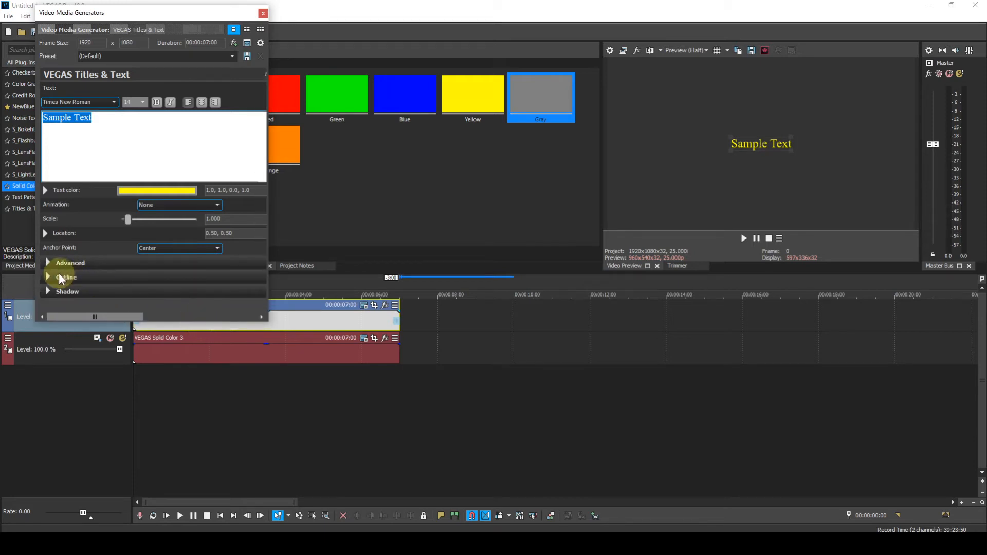
pyautogui.click(47, 278)
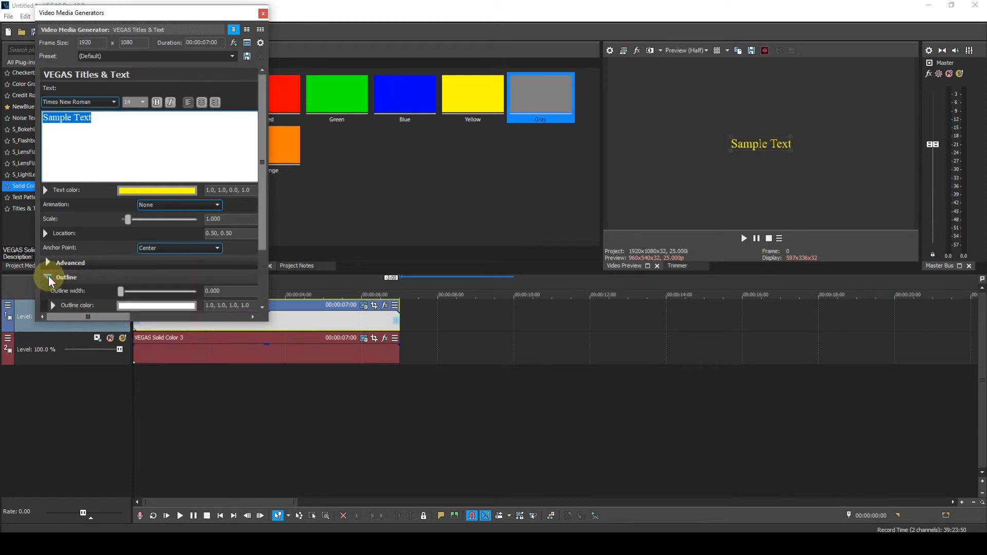
pyautogui.moveTo(224, 292); pyautogui.dragTo(202, 288)
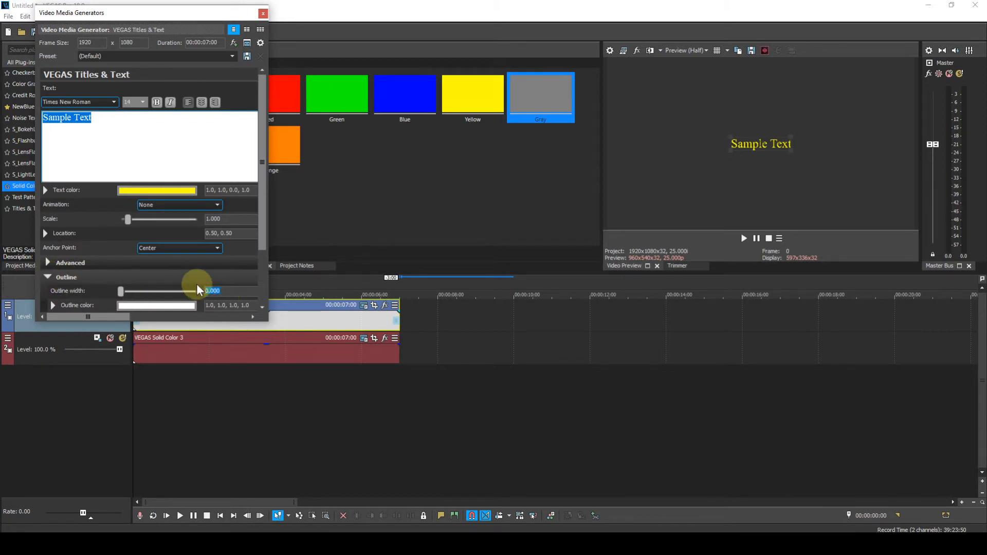
pyautogui.write('4')
pyautogui.press('Return')
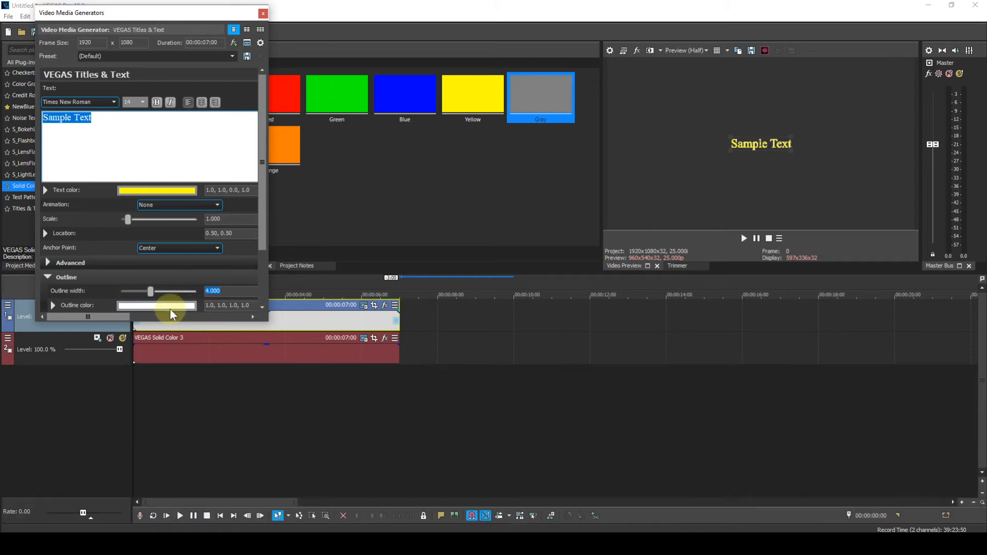
# Set the title's outline color to black (0.0, 0.0, 0.0, 1.0) using the HSV color model and close the title settings
pyautogui.click(171, 307)
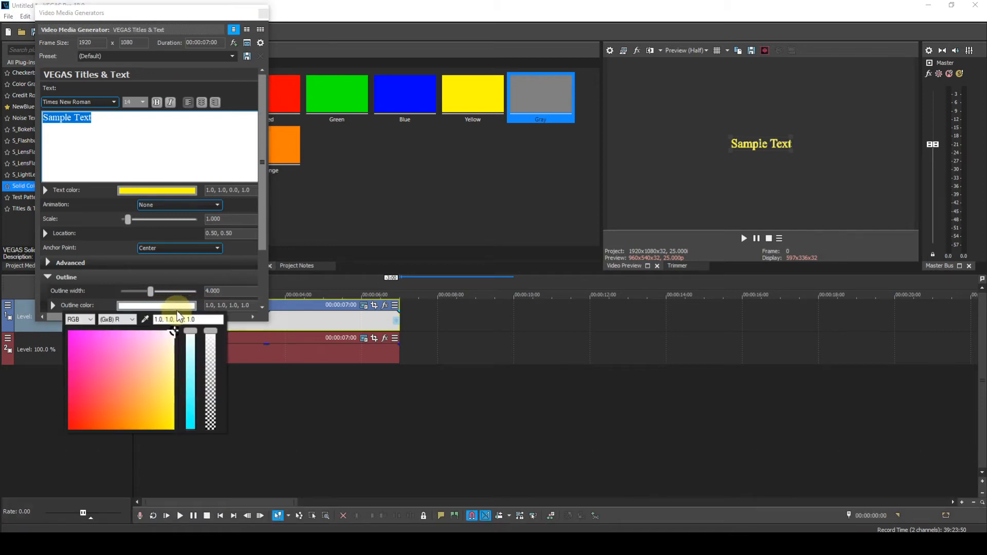
pyautogui.click(88, 320)
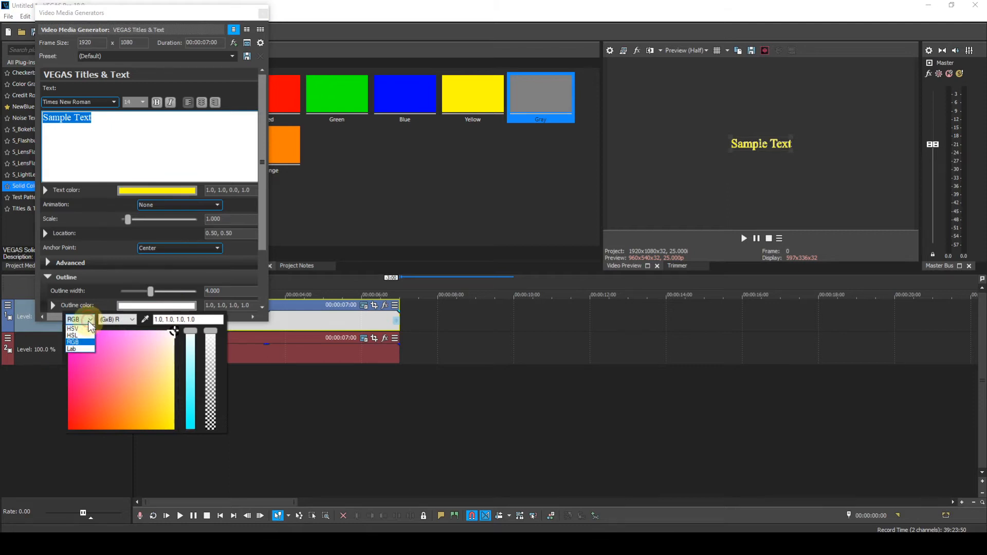
pyautogui.click(80, 328)
pyautogui.moveTo(70, 332); pyautogui.dragTo(61, 439)
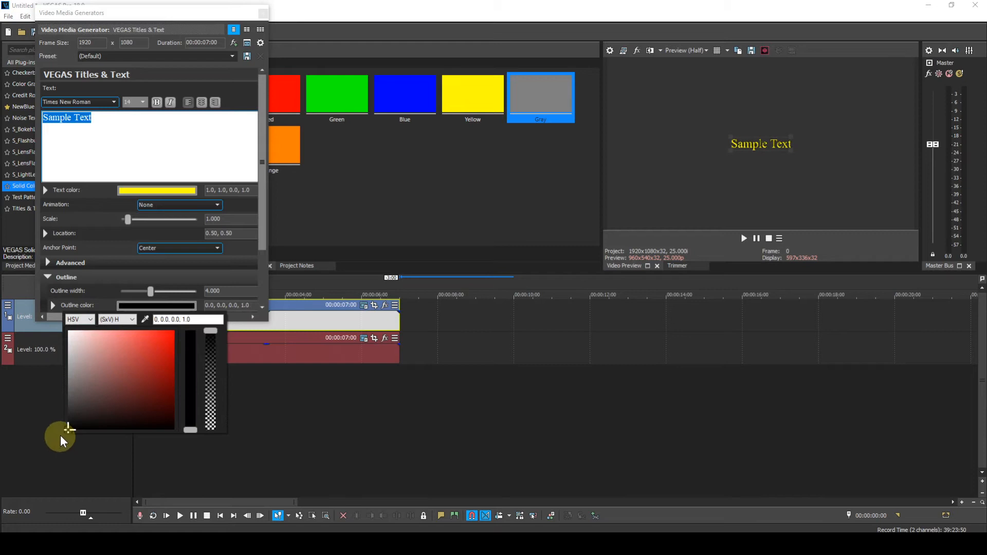
pyautogui.click(265, 279)
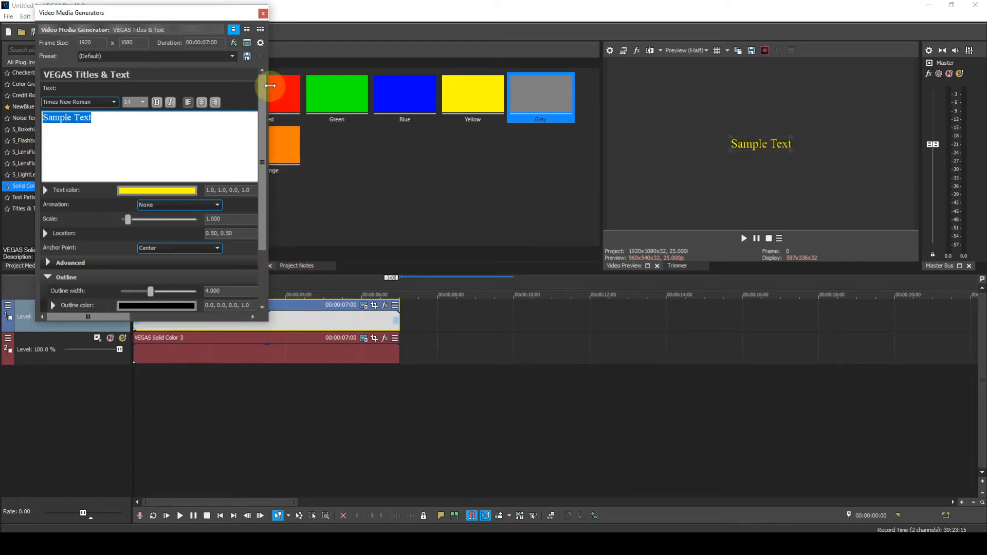
pyautogui.click(264, 13)
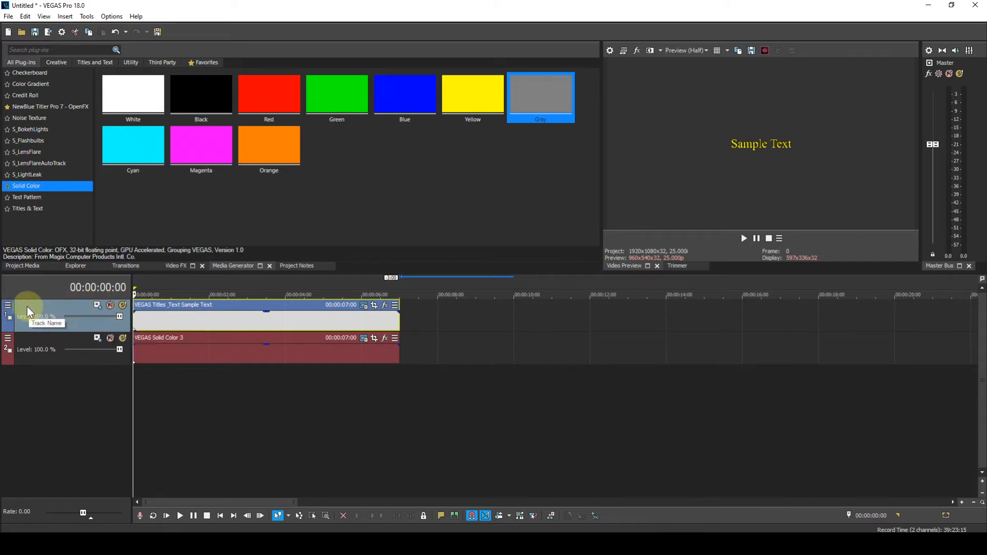
# Check that Track Motion is enabled among the visible controls for video track headers
pyautogui.click(8, 306)
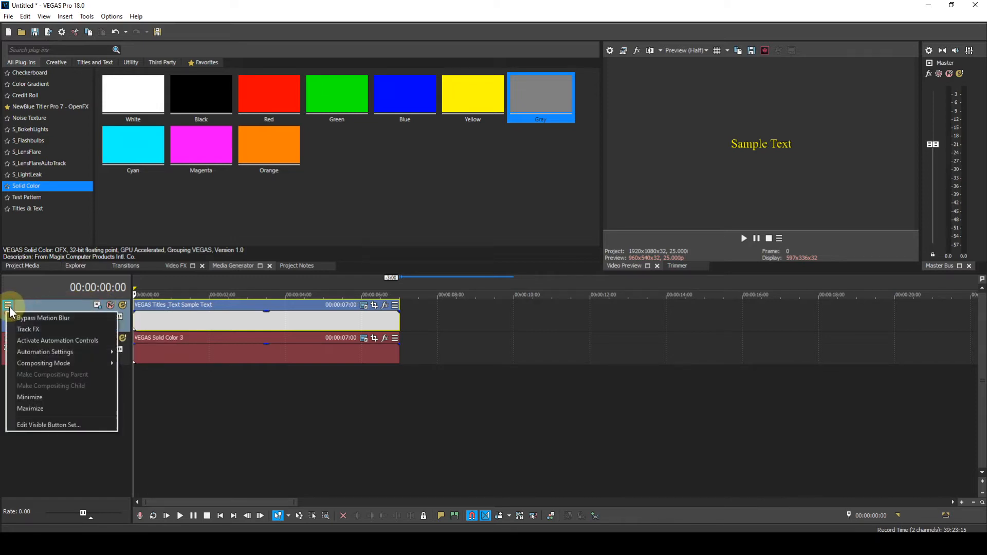
pyautogui.click(26, 425)
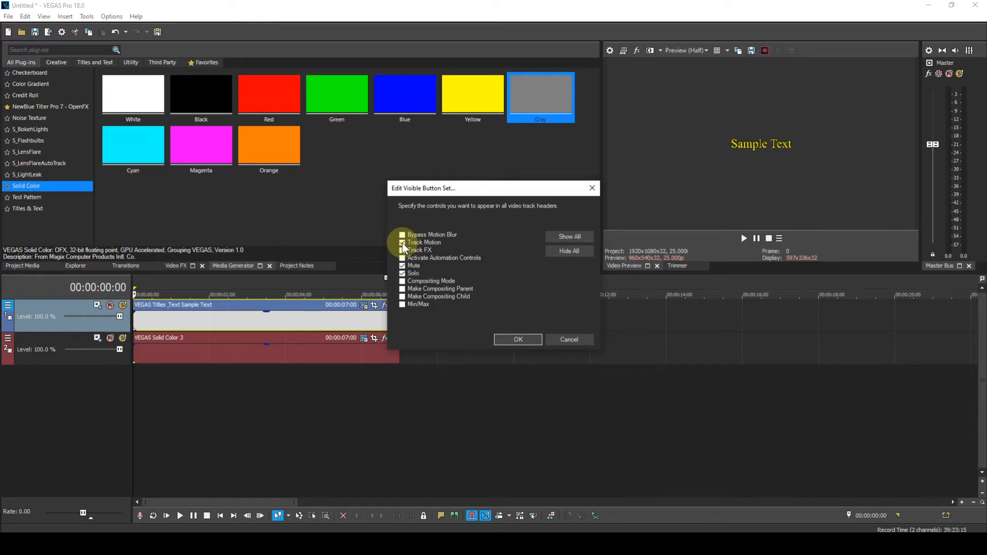
pyautogui.click(519, 339)
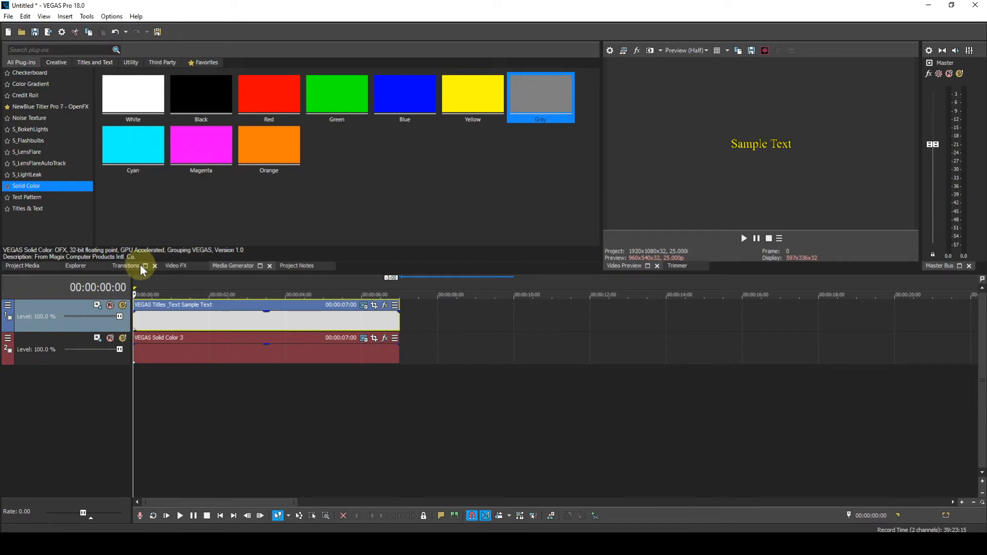
# Open Track Motion for the title track and enlarge its window to show the position values, workspace and keyframe timeline
pyautogui.click(98, 305)
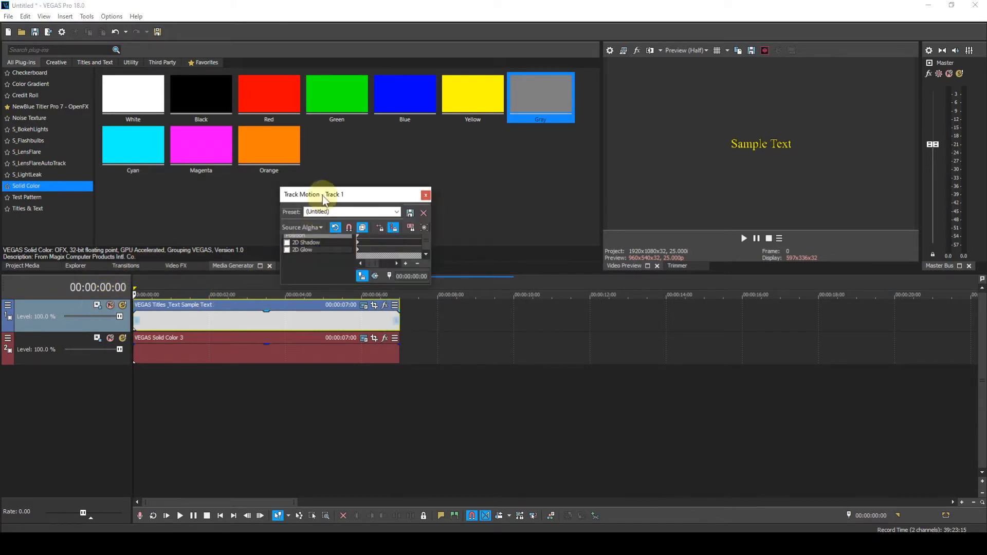
pyautogui.moveTo(325, 199); pyautogui.dragTo(132, 82)
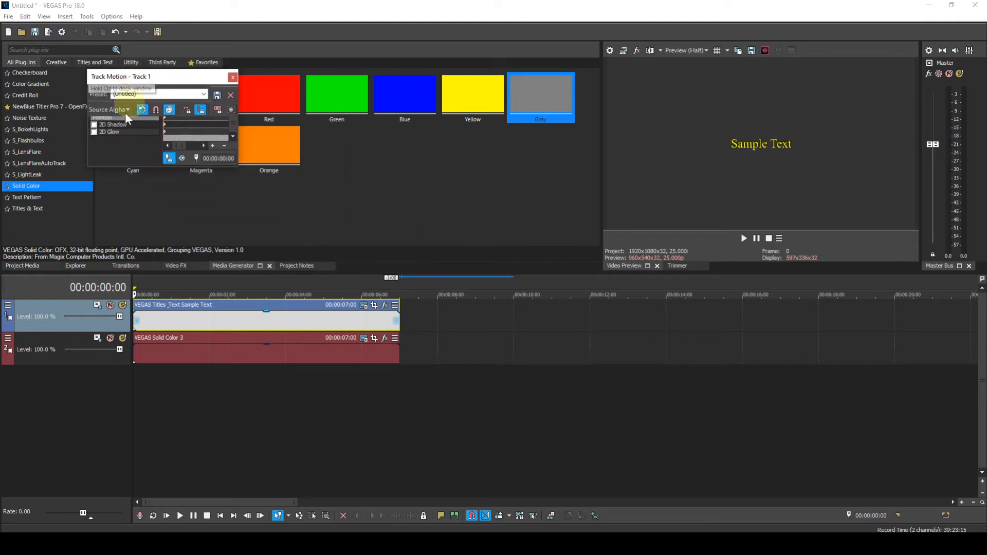
pyautogui.moveTo(88, 166); pyautogui.dragTo(7, 368)
pyautogui.moveTo(238, 370); pyautogui.dragTo(392, 389)
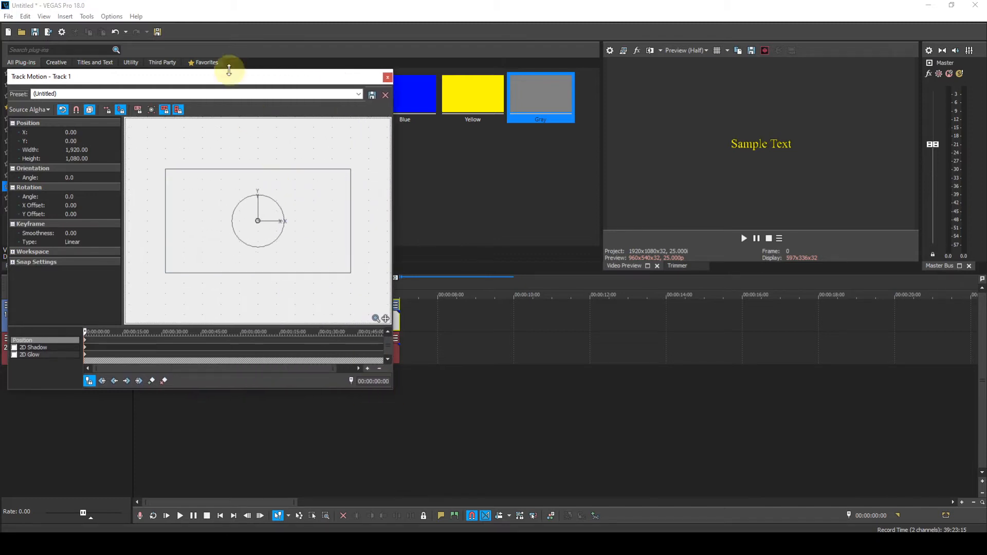
pyautogui.moveTo(208, 83); pyautogui.dragTo(208, 16)
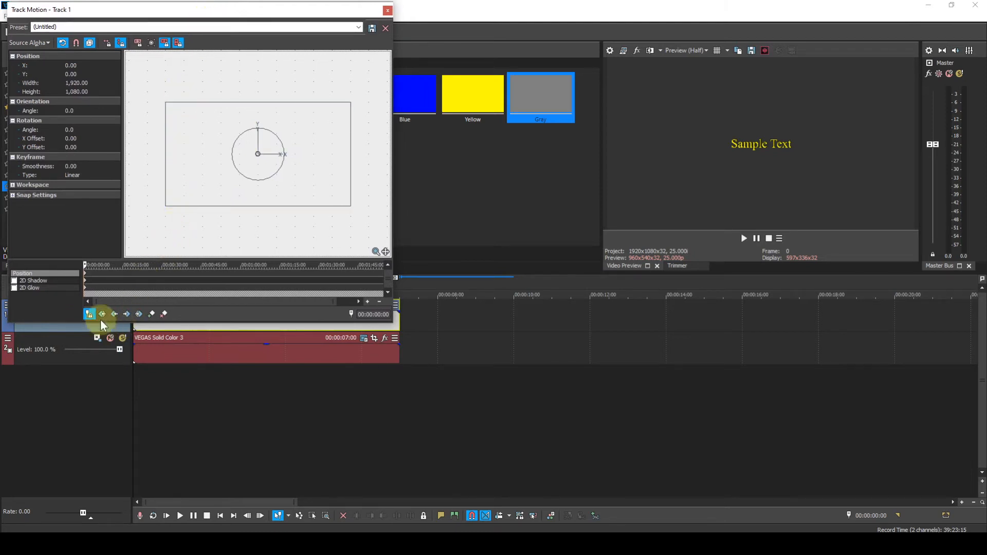
# Lock horizontal and allow vertical movement, shift the title track down to a Y position of about -396, and close Track Motion
pyautogui.click(88, 314)
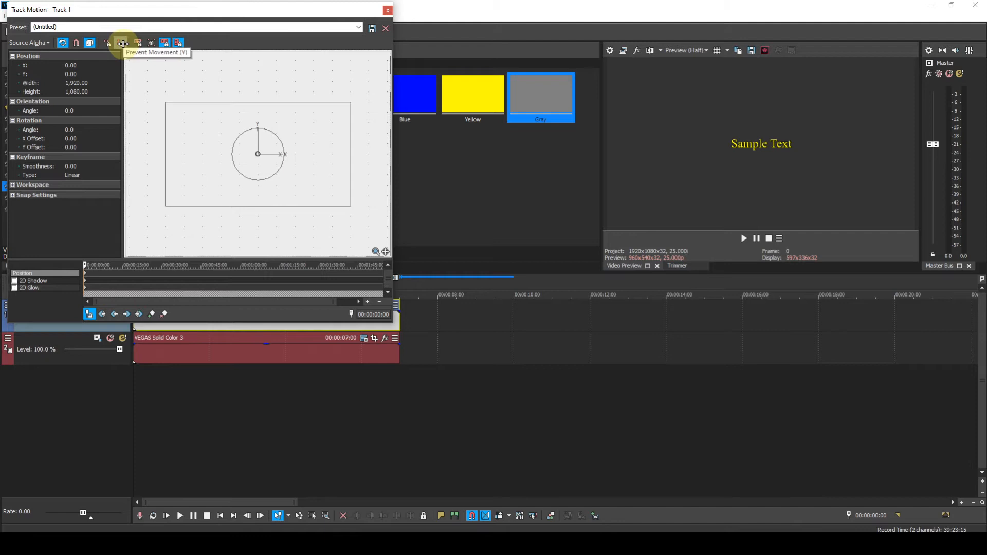
pyautogui.click(123, 43)
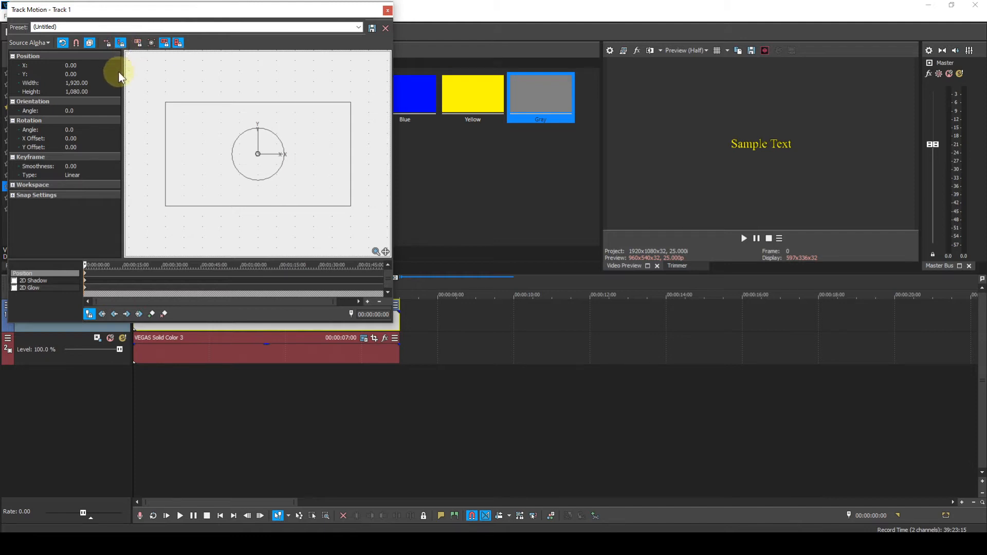
pyautogui.click(120, 44)
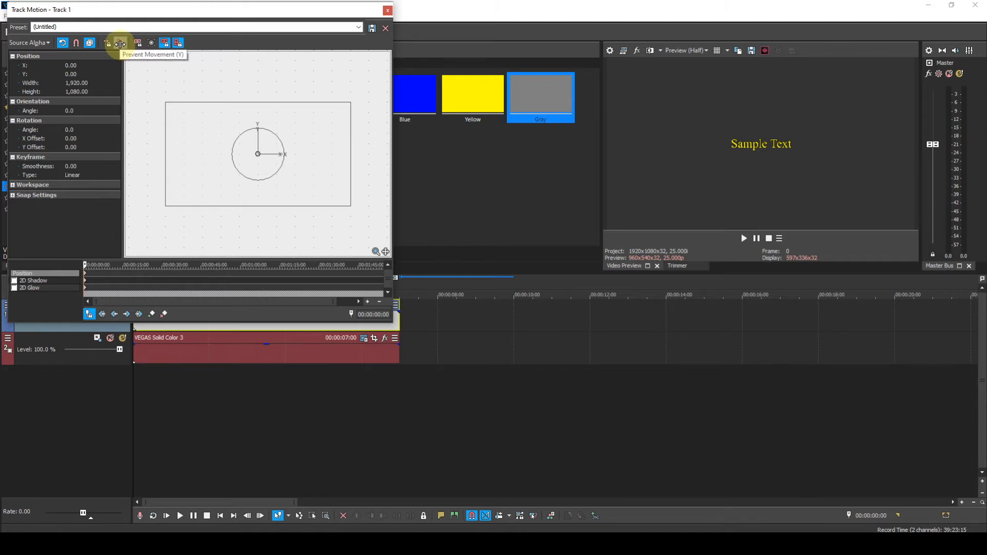
pyautogui.click(120, 44)
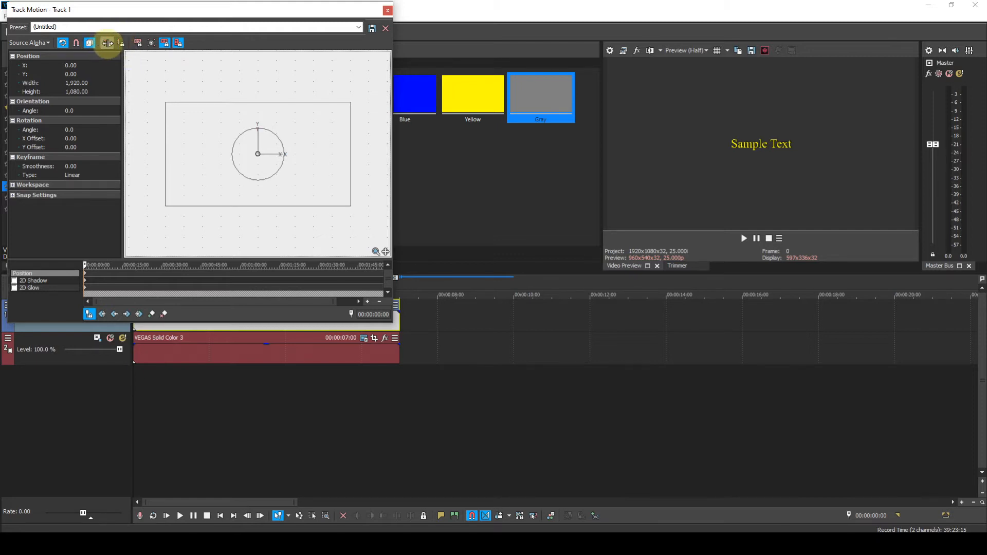
pyautogui.click(107, 43)
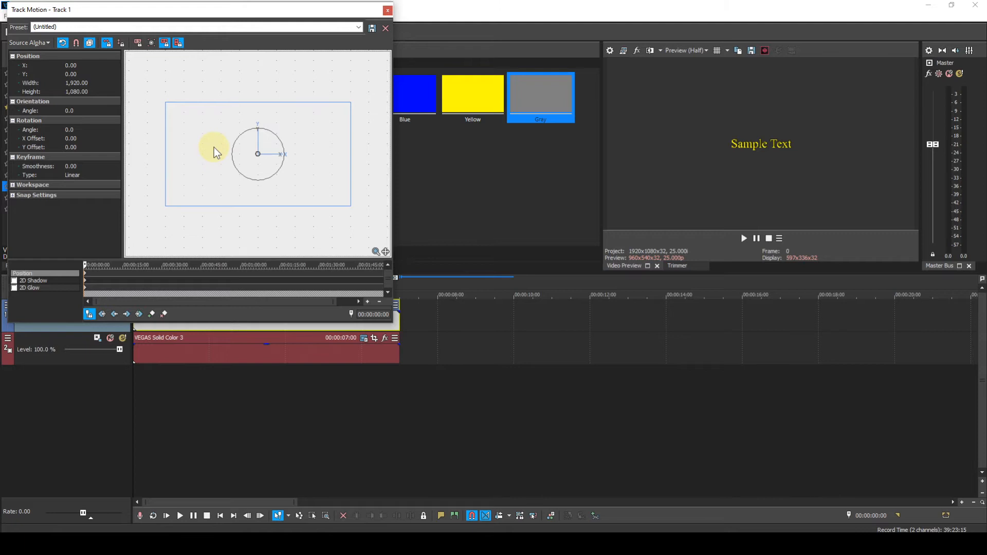
pyautogui.moveTo(214, 147); pyautogui.dragTo(220, 186)
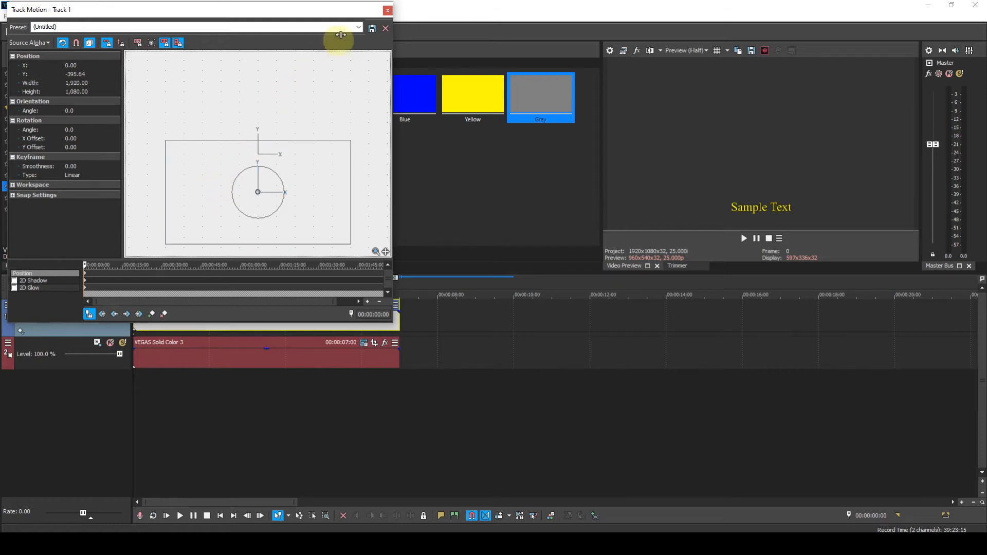
pyautogui.click(388, 10)
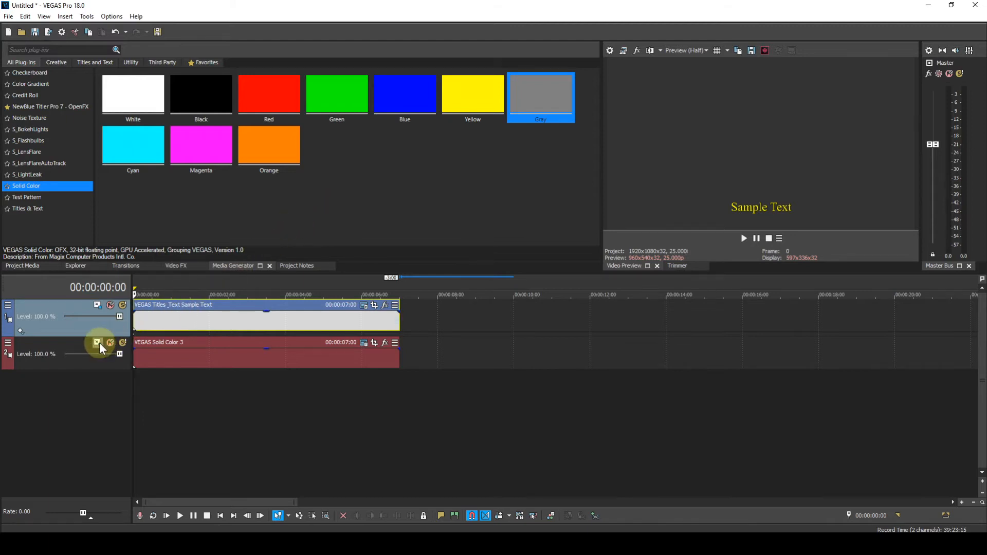
# In the solid color track's Track Motion, unlock vertical scaling and shrink the gray background to a band about 107 high behind the text
pyautogui.click(81, 344)
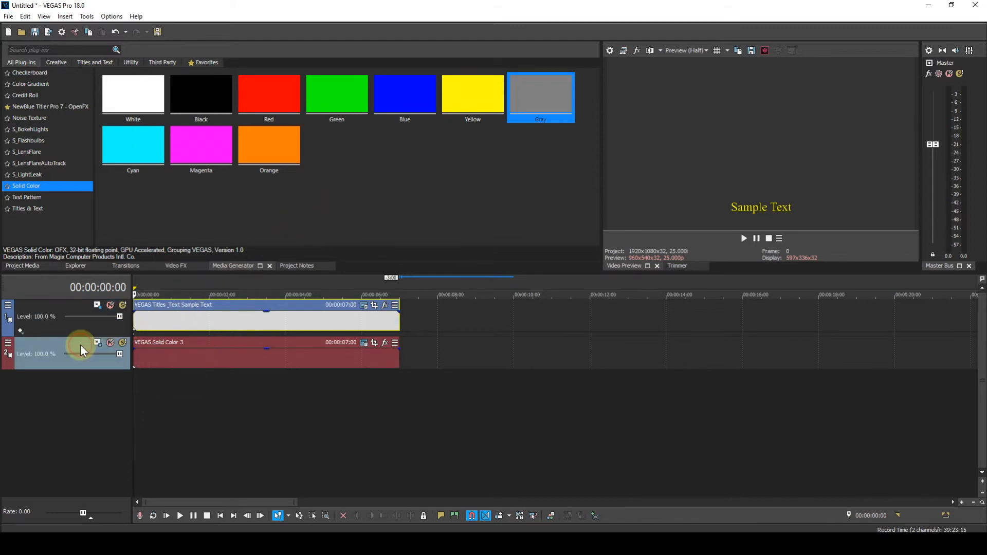
pyautogui.click(100, 342)
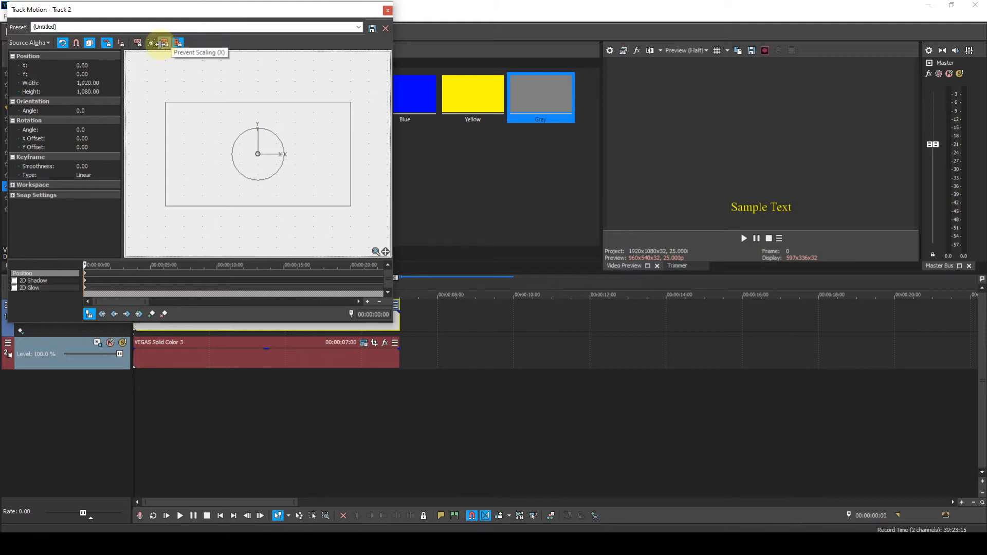
pyautogui.click(164, 43)
pyautogui.click(178, 43)
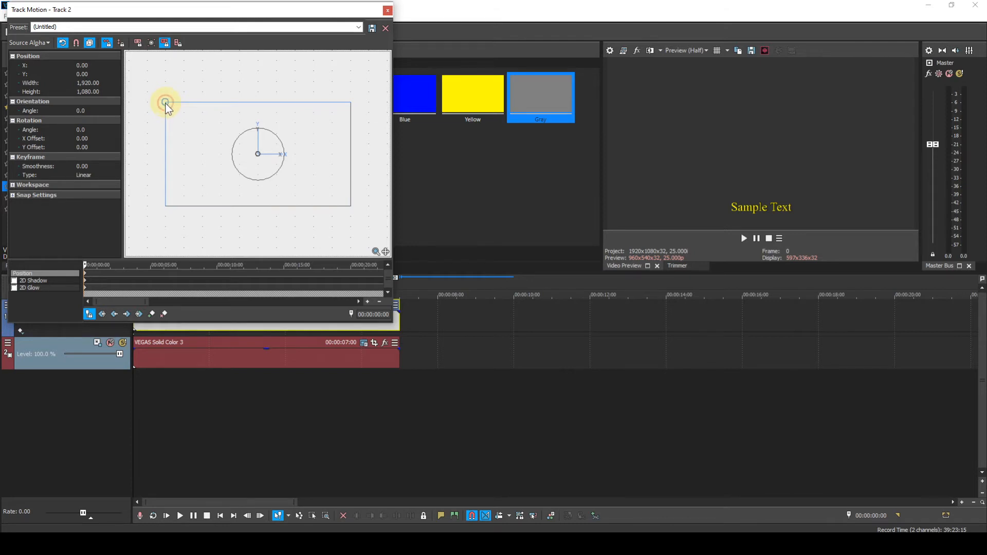
pyautogui.moveTo(165, 103); pyautogui.dragTo(165, 117)
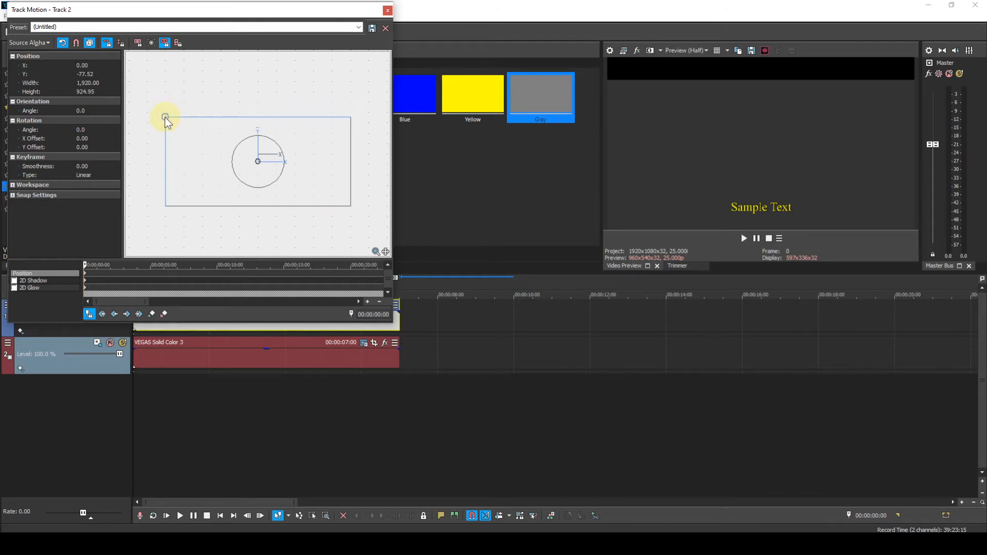
pyautogui.click(165, 43)
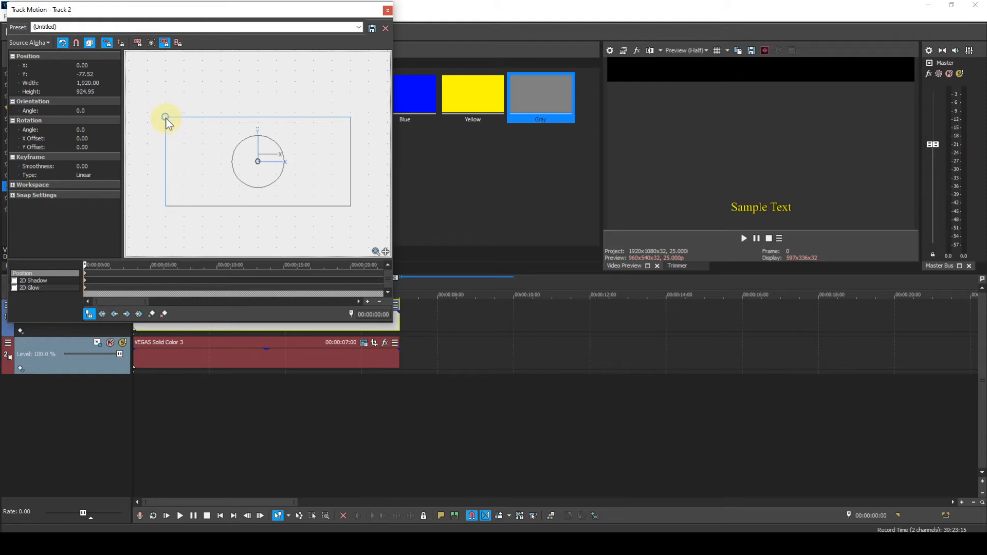
pyautogui.moveTo(165, 118); pyautogui.dragTo(167, 188)
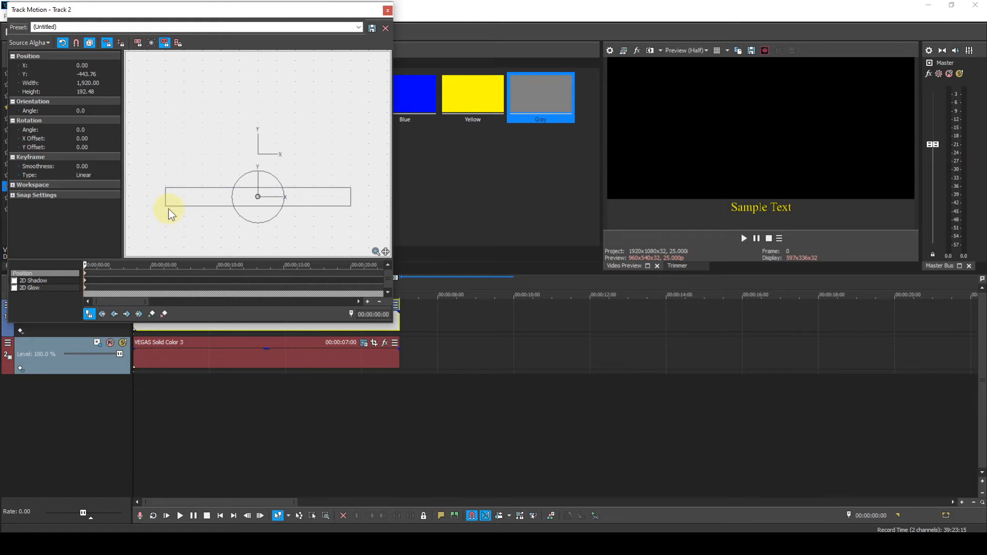
pyautogui.moveTo(165, 208); pyautogui.dragTo(166, 198)
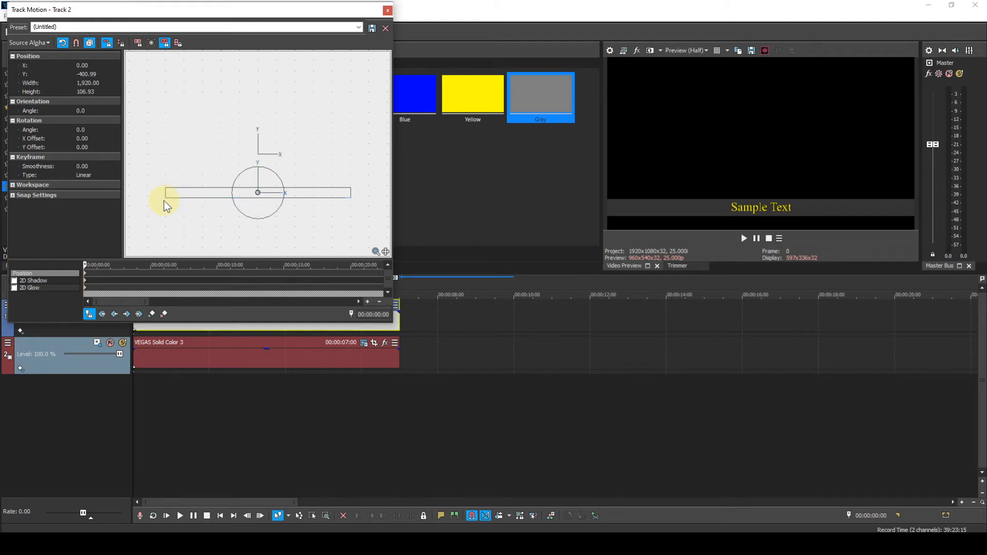
# Add a position keyframe to the solid color track's motion at 00:00:00:15
pyautogui.click(64, 261)
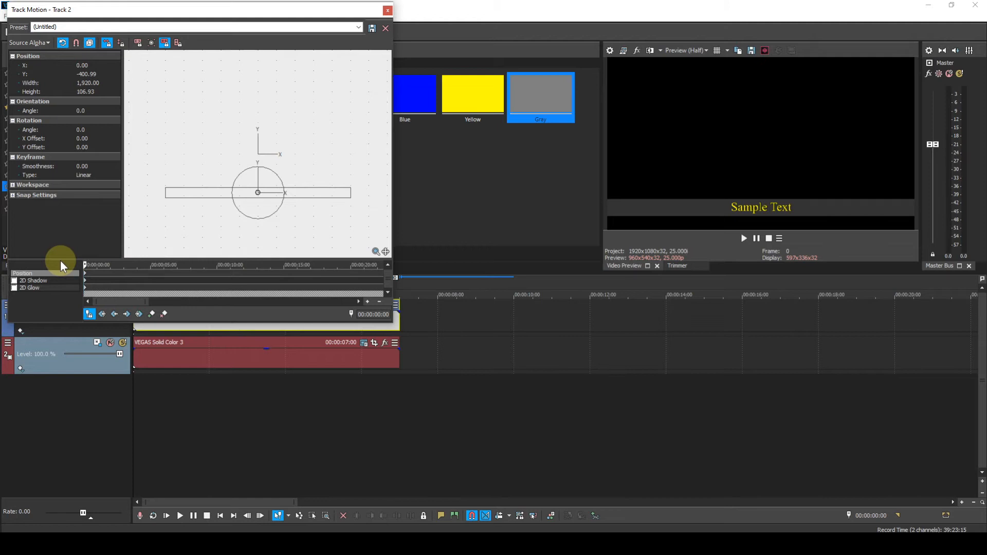
pyautogui.press('Right')
pyautogui.press('Right')
pyautogui.press('Right')
pyautogui.press('Right')
pyautogui.press('Right')
pyautogui.press('Right')
pyautogui.press('Right')
pyautogui.press('Right')
pyautogui.press('Right')
pyautogui.press('Right')
pyautogui.press('Right')
pyautogui.press('Right')
pyautogui.press('Right')
pyautogui.press('Right')
pyautogui.press('Right')
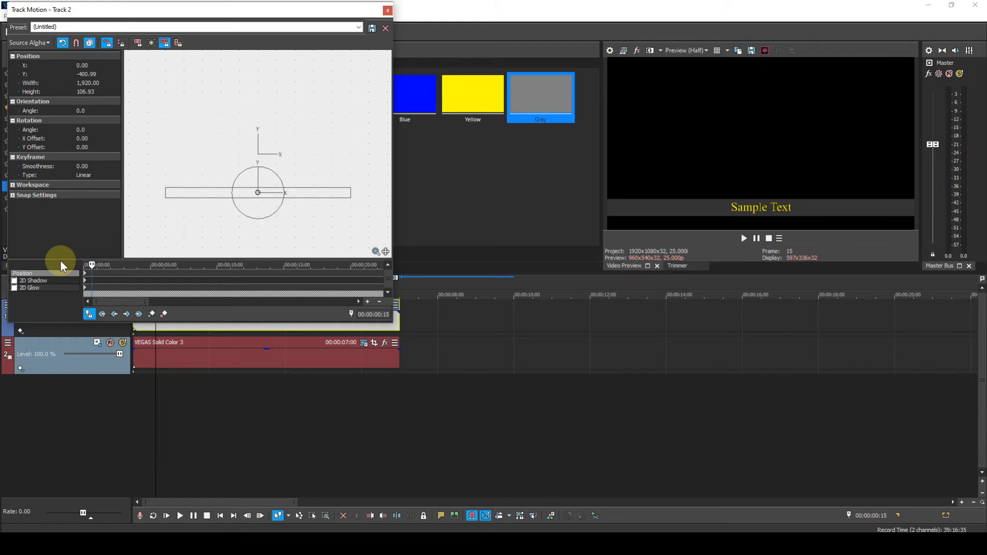
pyautogui.click(152, 314)
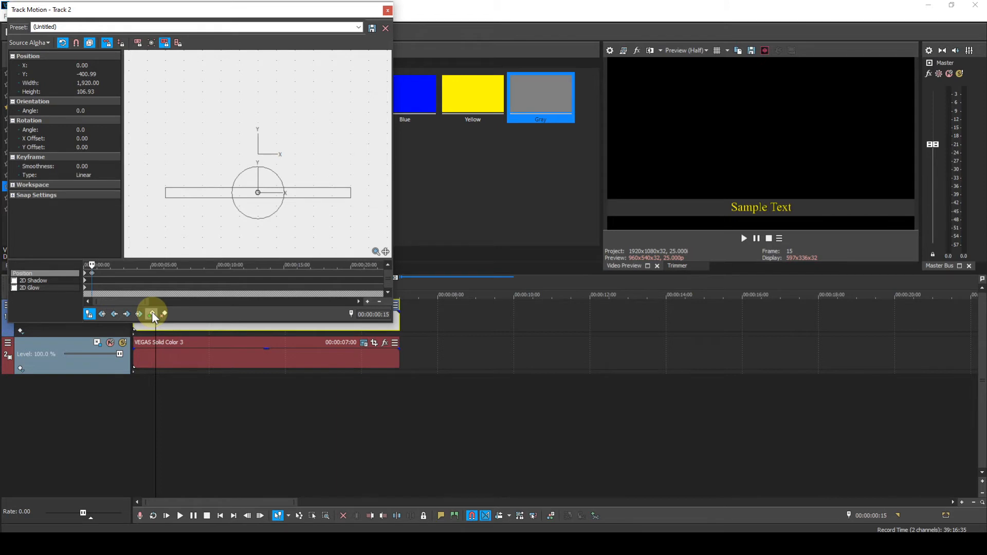
# At the first keyframe, allow only horizontal movement, shift the gray band off-frame to an X position of about -1,935, and lock vertical scaling
pyautogui.click(115, 313)
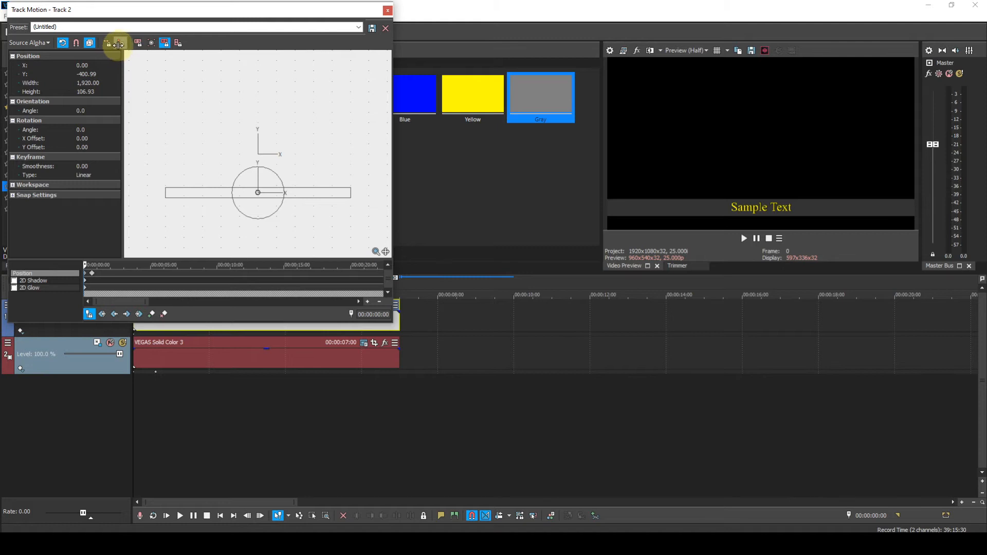
pyautogui.click(119, 43)
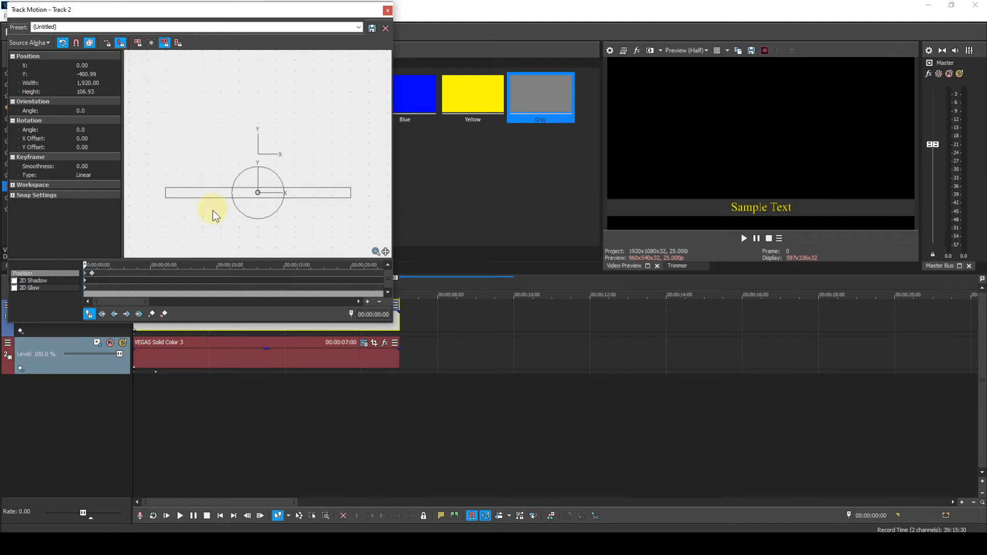
pyautogui.click(217, 193)
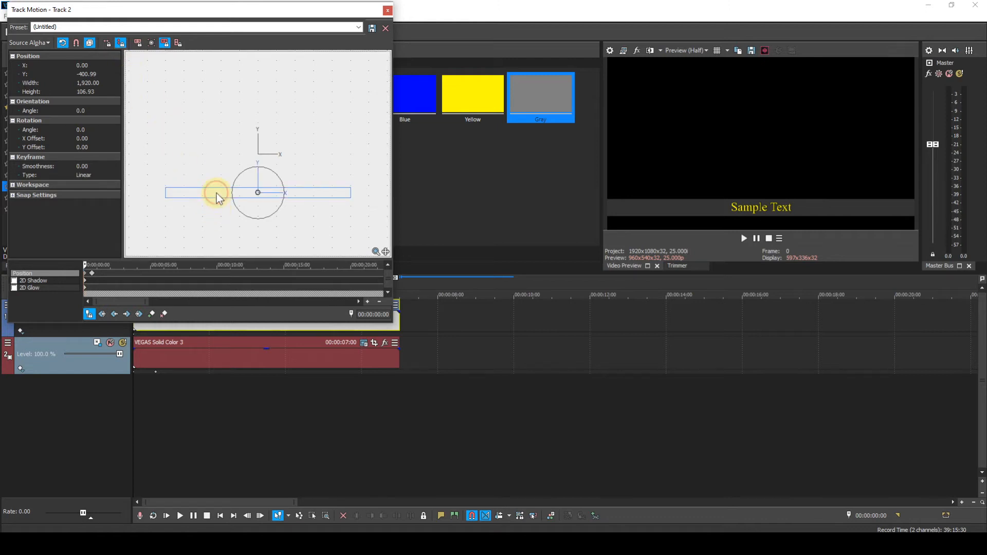
pyautogui.moveTo(217, 193); pyautogui.dragTo(90, 192)
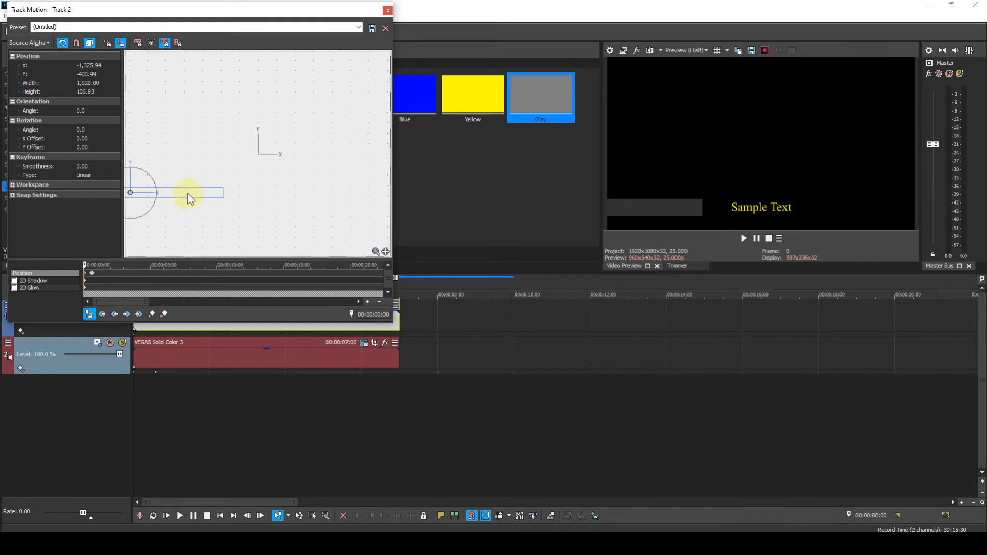
pyautogui.moveTo(187, 193); pyautogui.dragTo(131, 196)
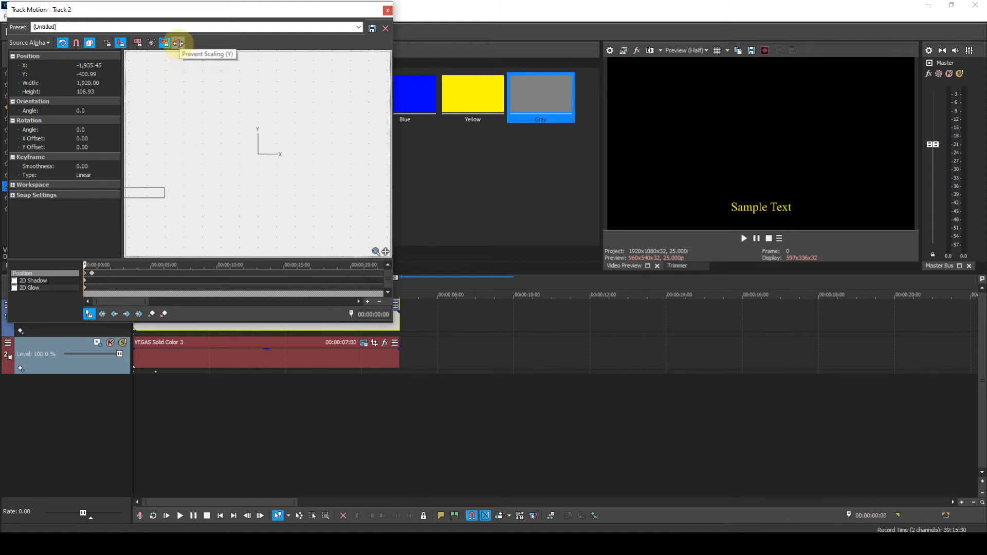
pyautogui.click(178, 43)
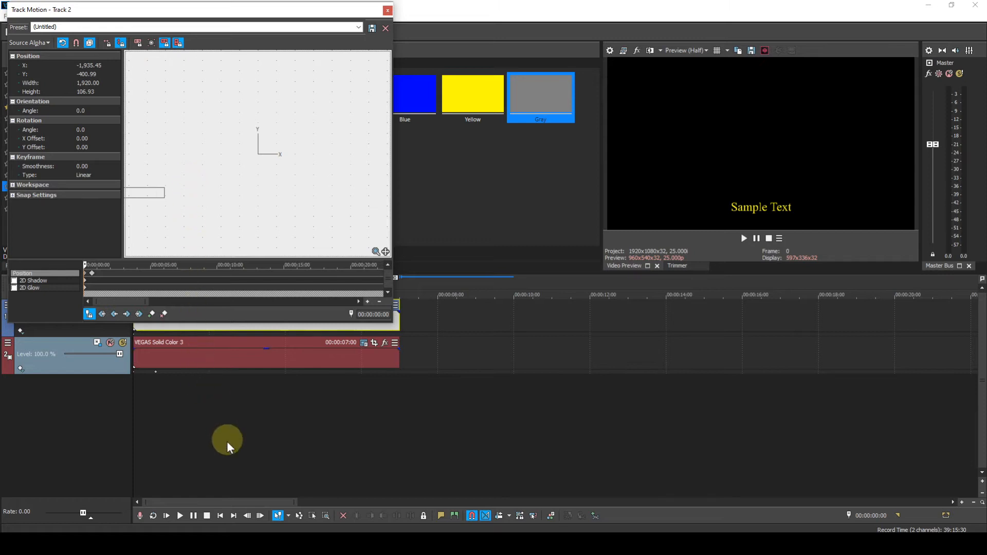
# Play back the gray band's slide-in animation and stop playback
pyautogui.click(180, 515)
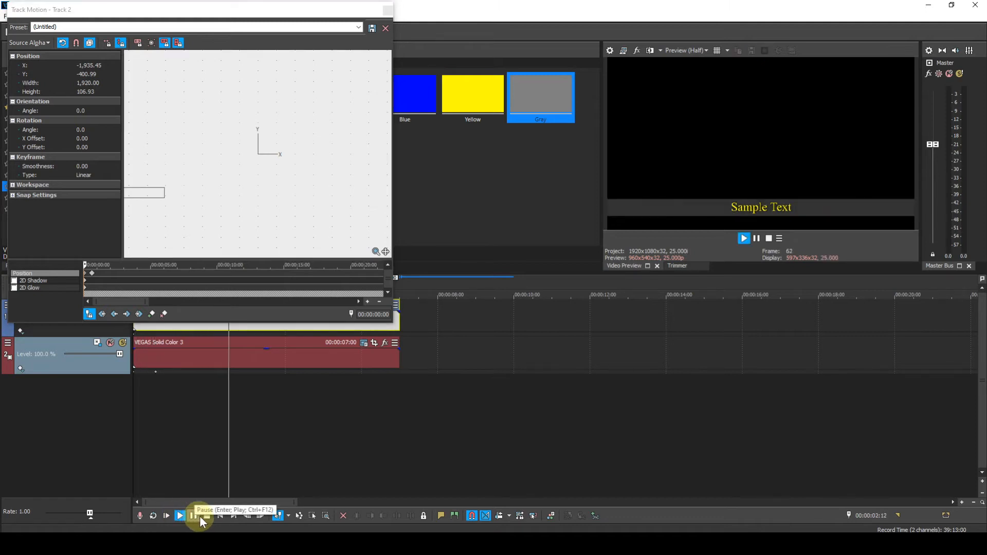
pyautogui.click(205, 516)
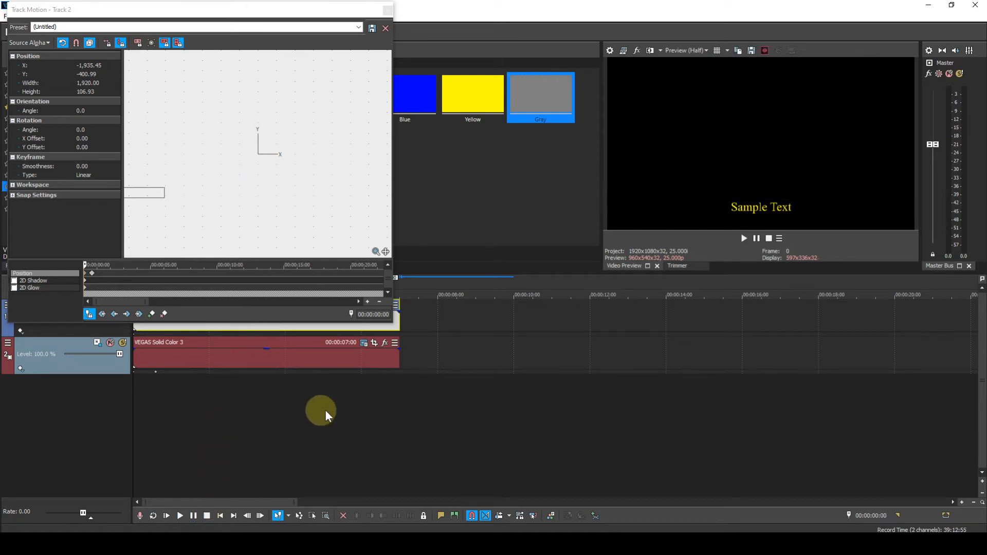
# Add a position keyframe to the solid color track's motion at 00:00:06:24, one frame before the events end
pyautogui.click(397, 370)
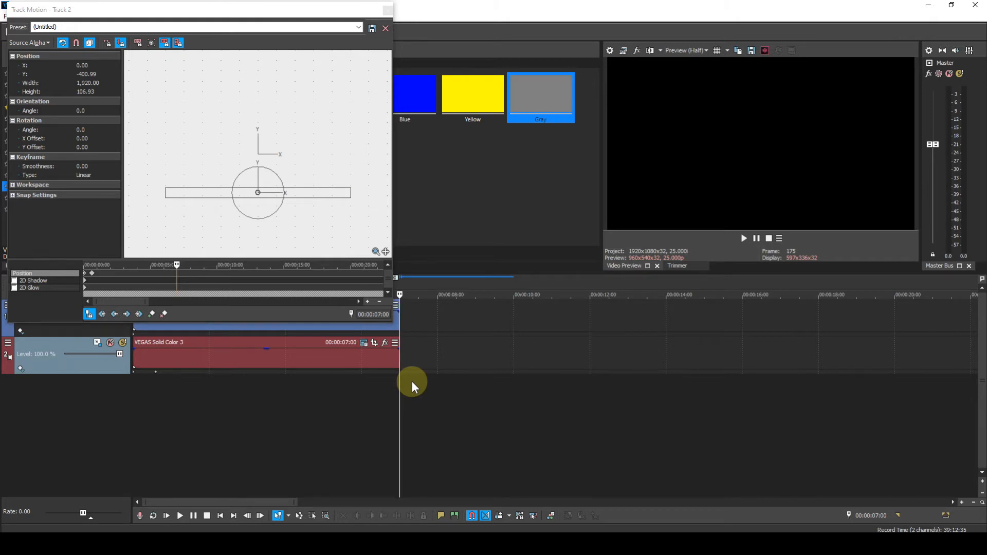
pyautogui.press('Left')
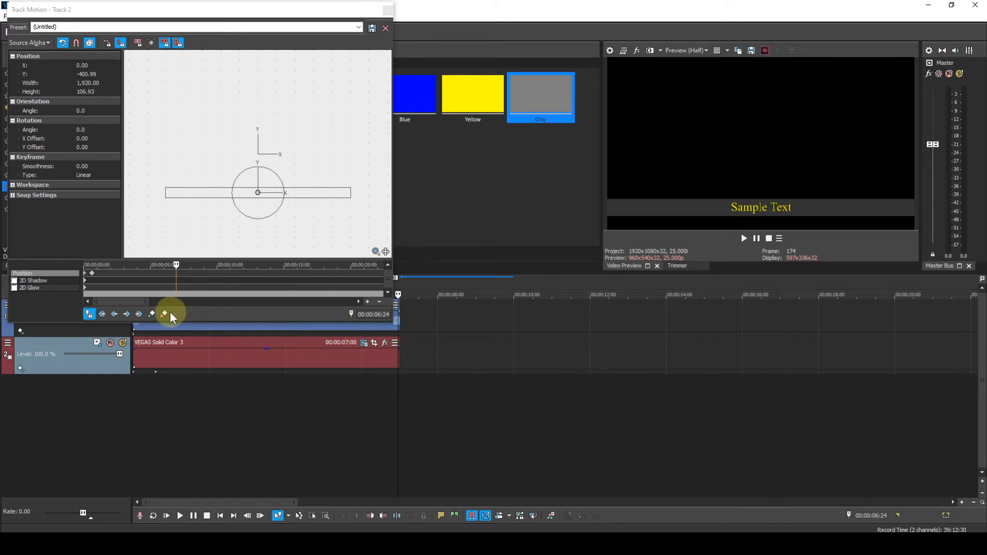
pyautogui.click(152, 314)
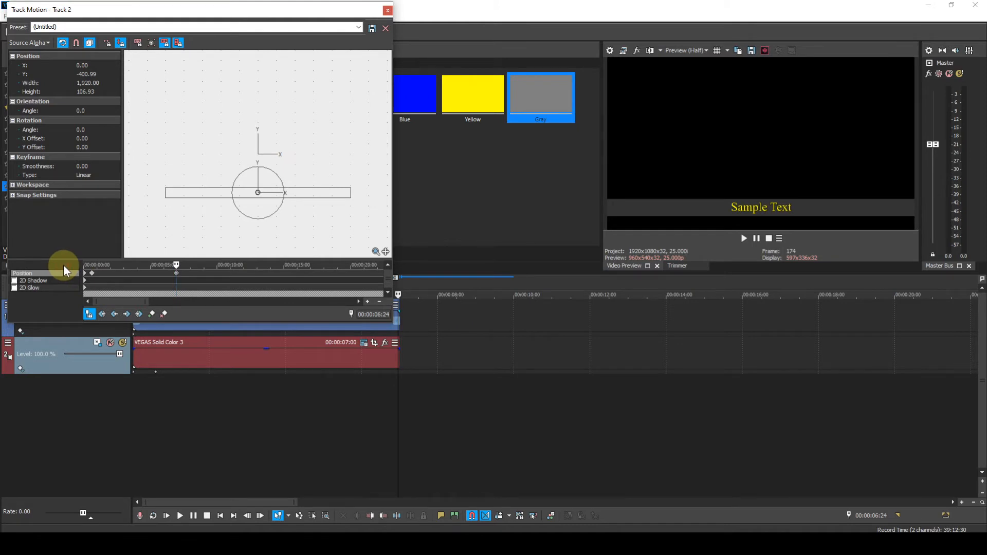
# Step back 15 frames and add another position keyframe to the solid color track at 00:00:06:09
pyautogui.press('Left')
pyautogui.press('Left')
pyautogui.press('Left')
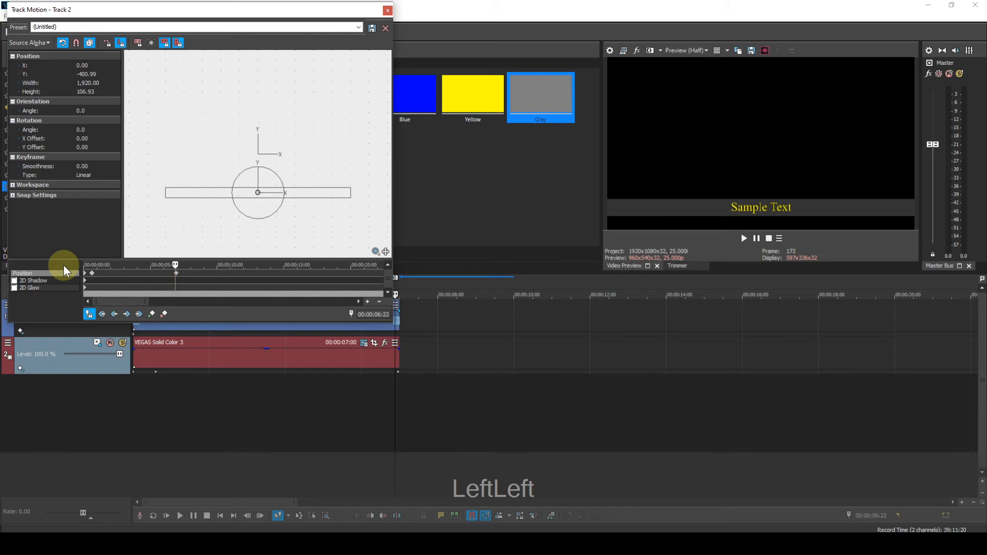
pyautogui.press('Left')
pyautogui.press('Left')
pyautogui.press('Left')
pyautogui.press('Left')
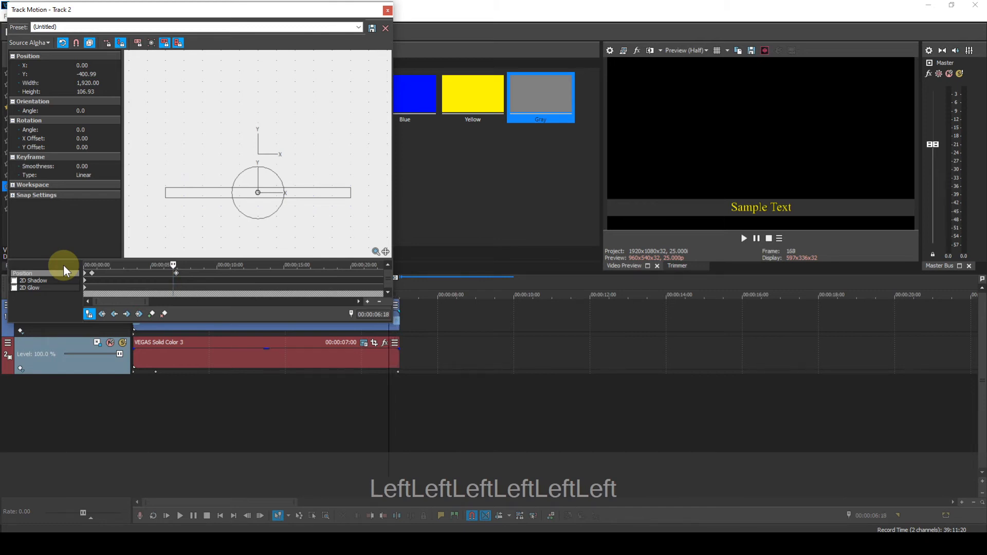
pyautogui.press('Left')
pyautogui.press('Left')
pyautogui.press('Left')
pyautogui.press('Left')
pyautogui.press('Left')
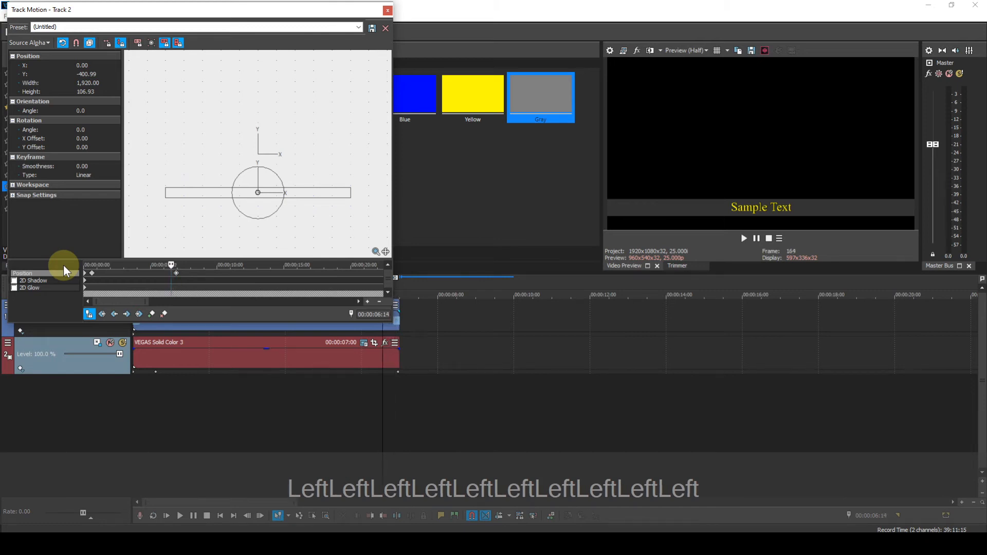
pyautogui.press('Left')
pyautogui.press('Left')
pyautogui.press('Left')
pyautogui.press('Left')
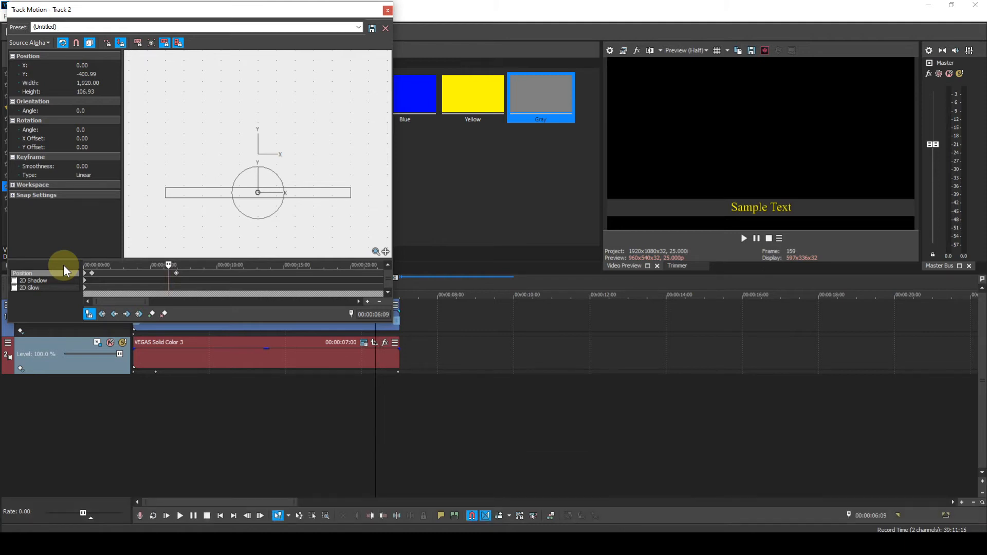
pyautogui.click(151, 315)
# Copy the off-frame keyframe at 00:00:00:00 and paste it onto the last keyframe at 00:00:06:24
pyautogui.click(115, 314)
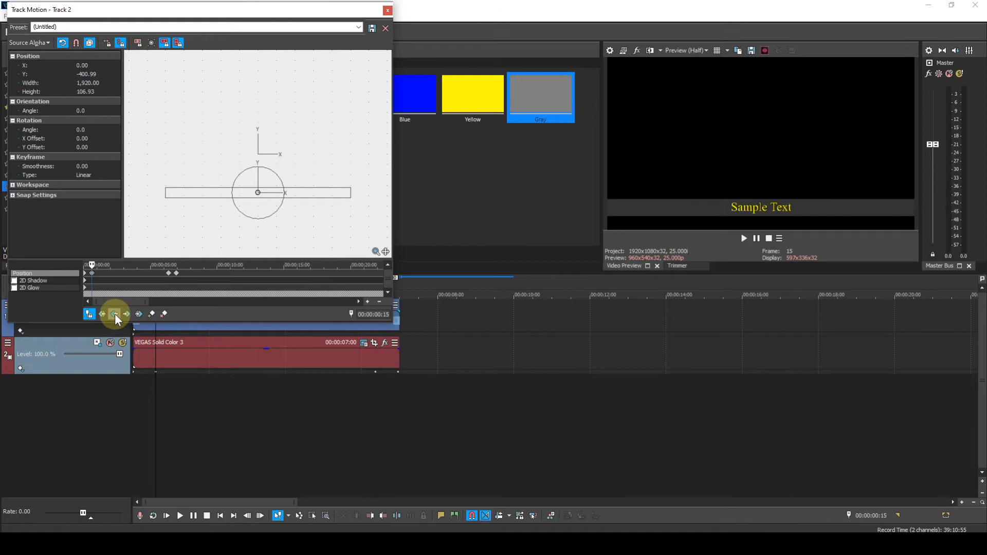
pyautogui.click(115, 314)
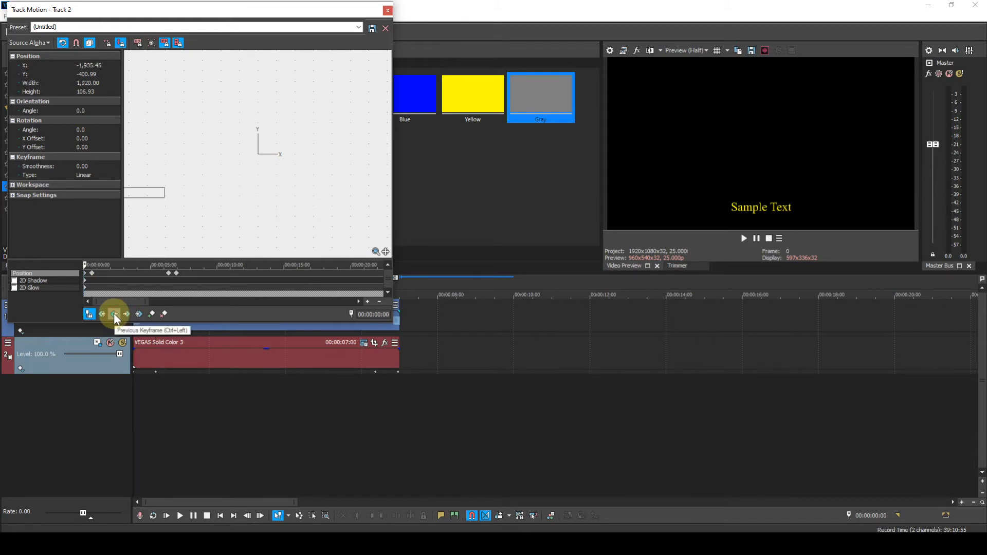
pyautogui.rightClick(85, 273)
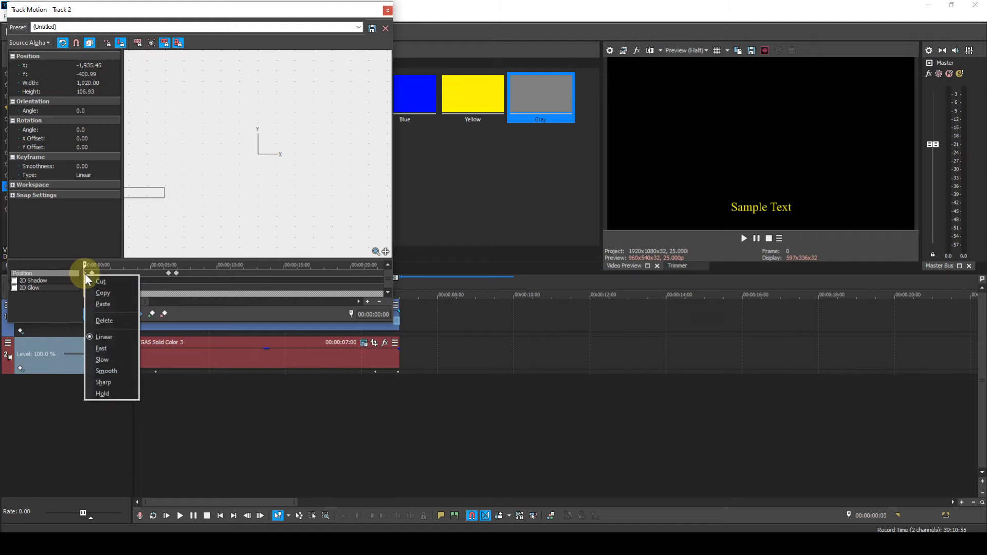
pyautogui.click(98, 293)
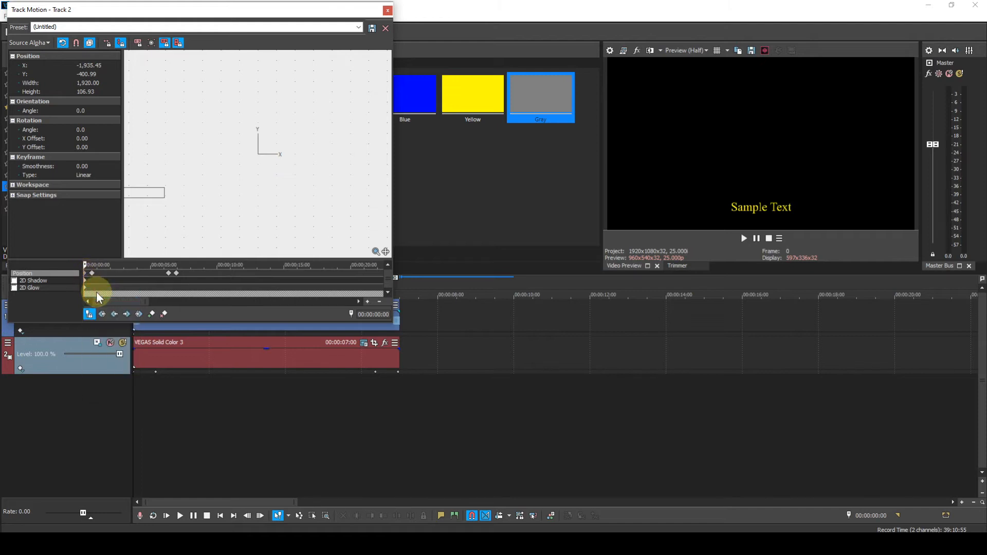
pyautogui.click(128, 313)
pyautogui.click(127, 314)
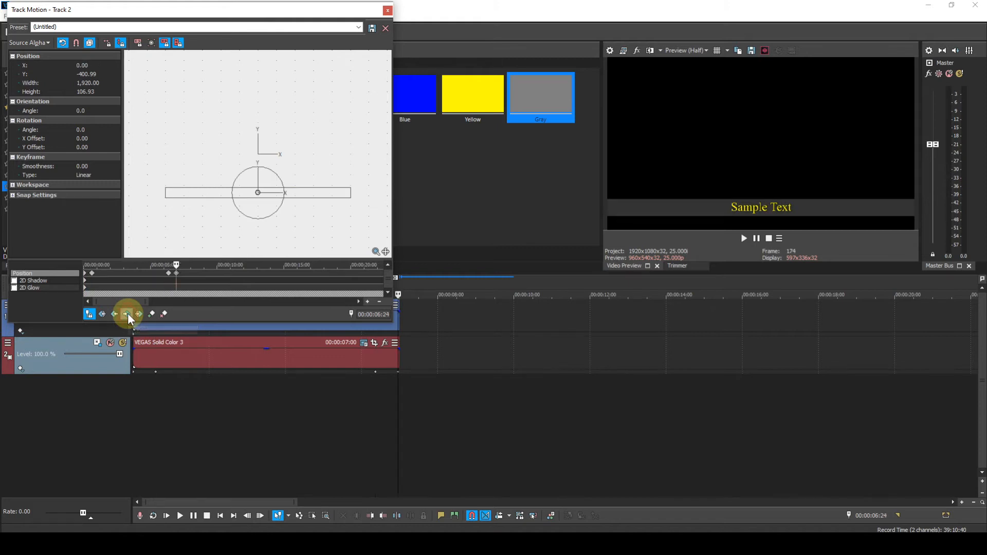
pyautogui.click(177, 273)
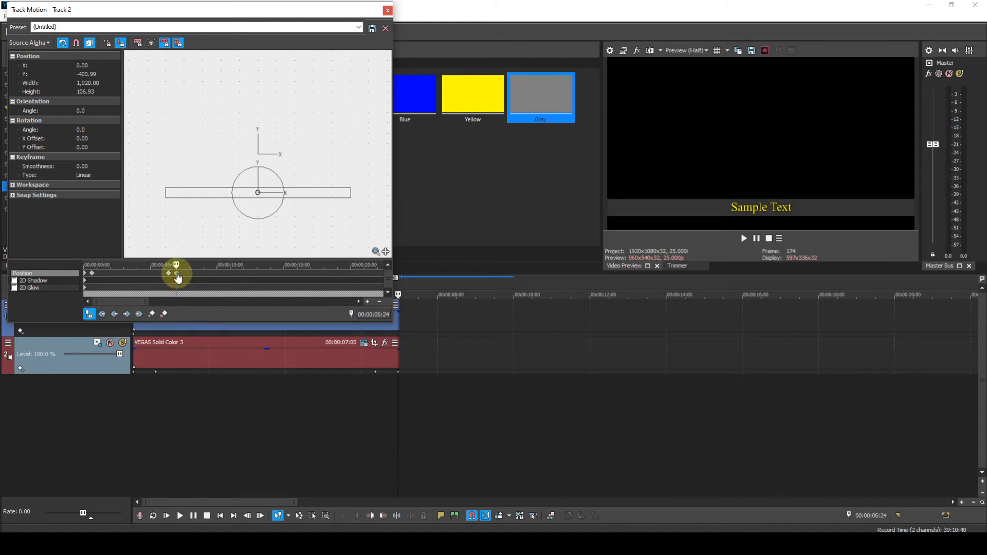
pyautogui.rightClick(177, 274)
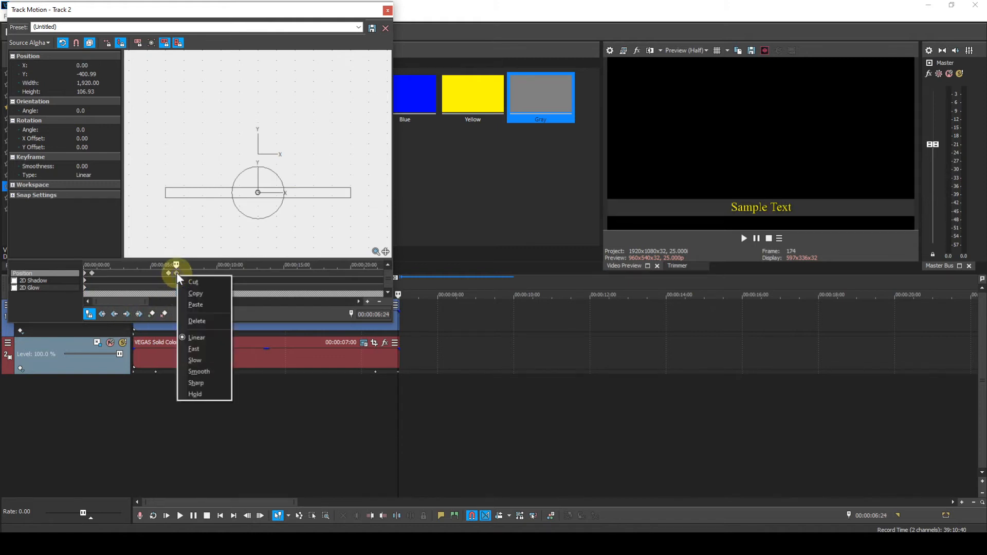
pyautogui.click(199, 305)
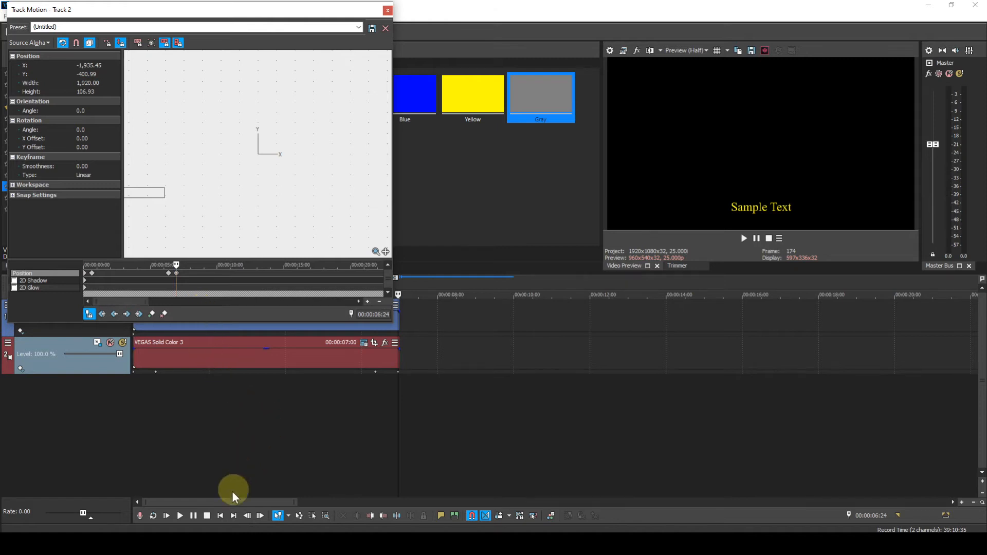
# Play the title from the start to check the band's slide-in and slide-out, stop playback, and close Track Motion
pyautogui.click(216, 515)
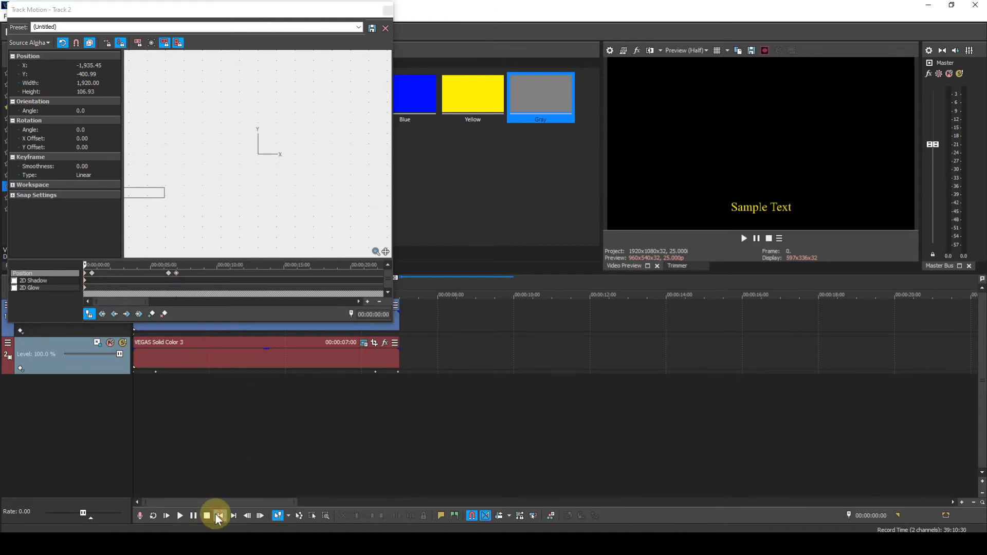
pyautogui.click(181, 514)
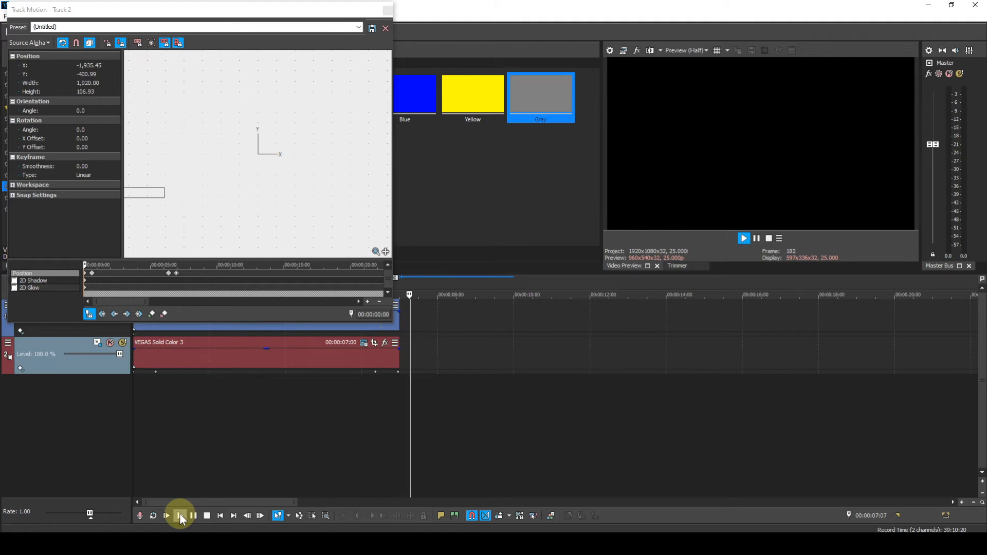
pyautogui.click(208, 514)
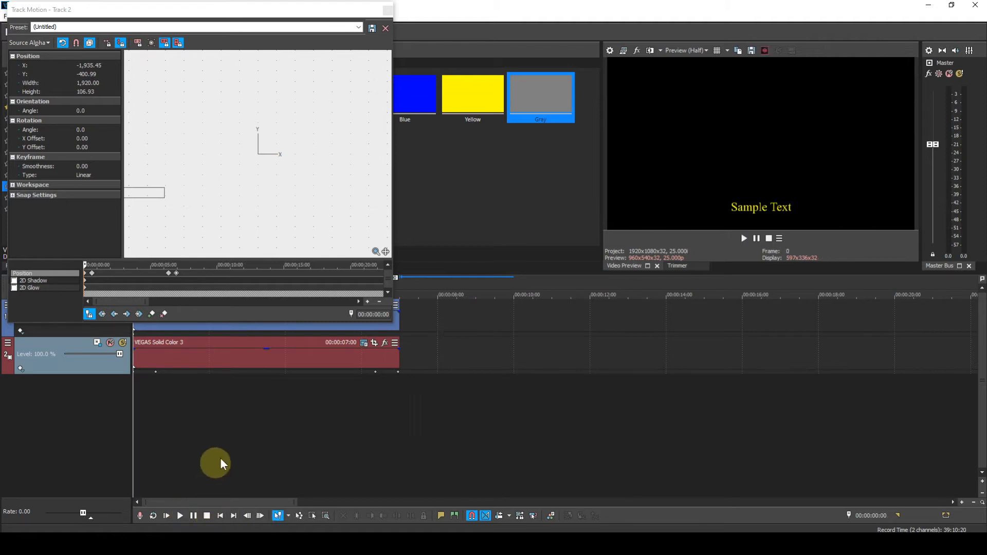
pyautogui.click(388, 10)
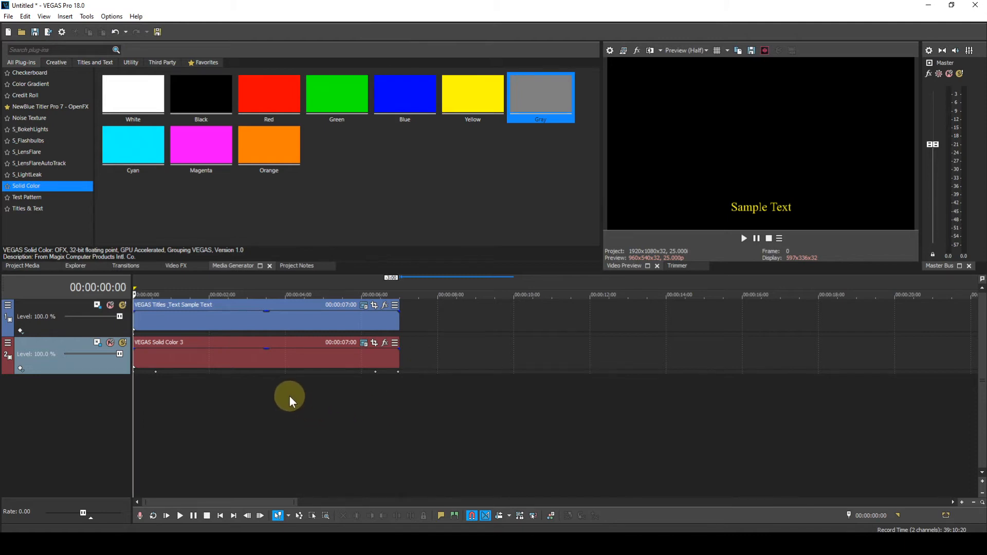
# Apply the VEGAS Border effect to the gray solid color event
pyautogui.click(255, 357)
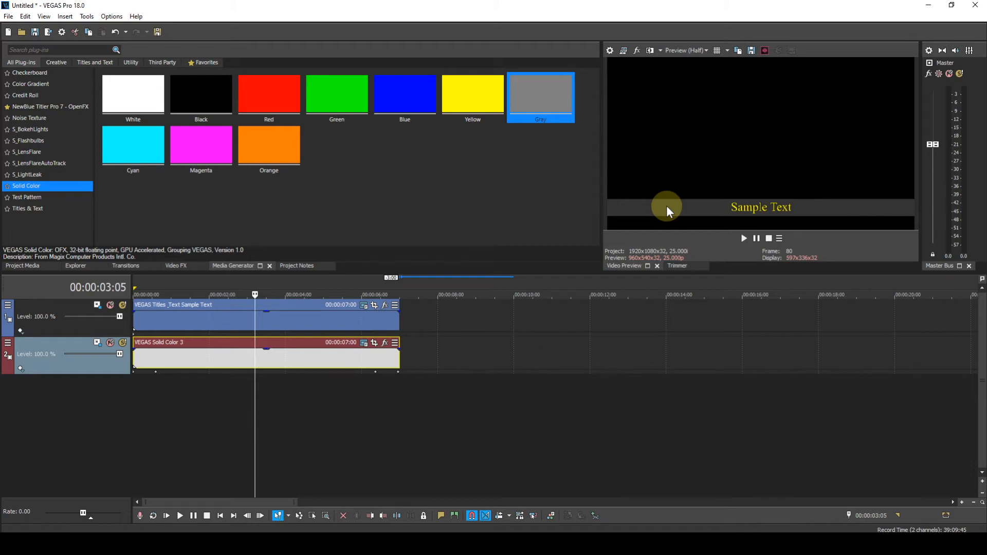
pyautogui.click(385, 344)
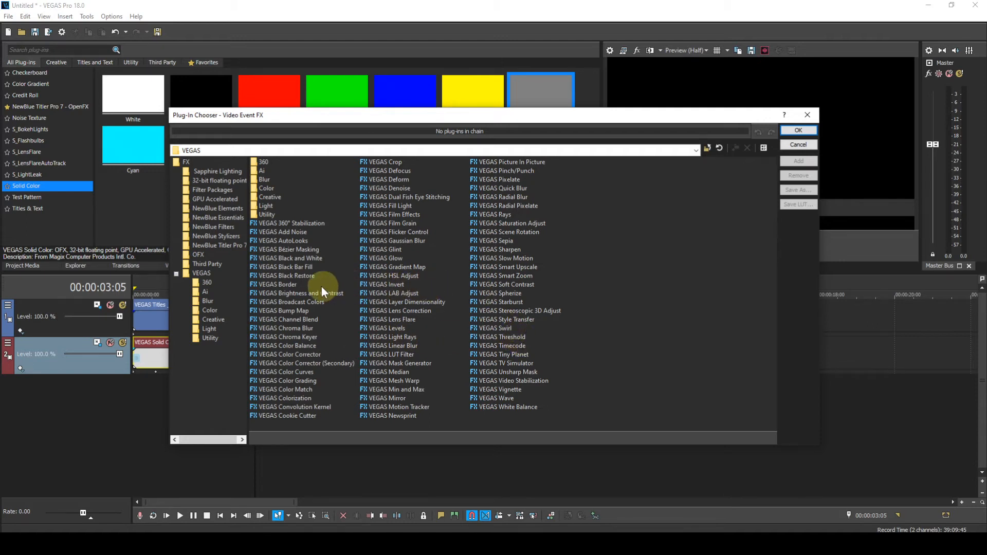
pyautogui.click(283, 285)
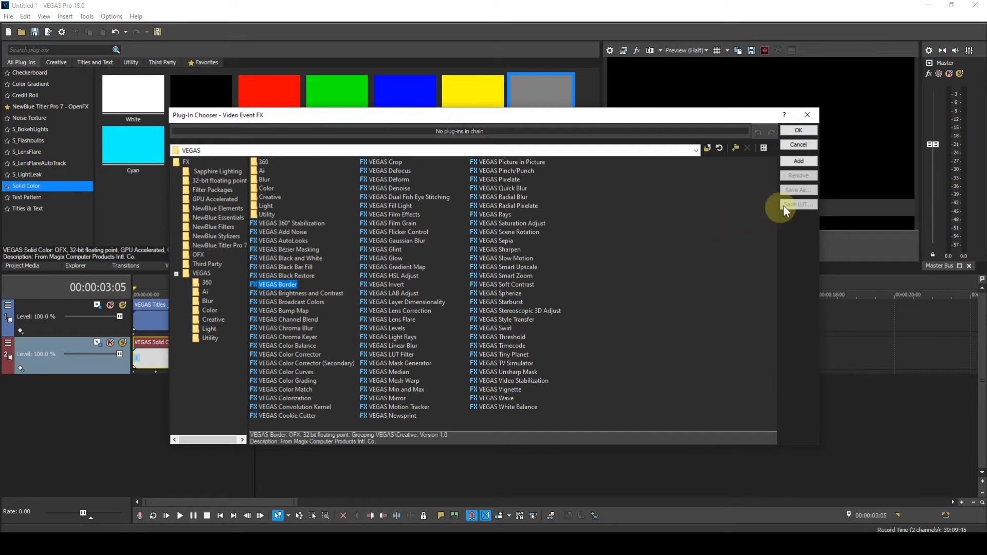
pyautogui.click(799, 130)
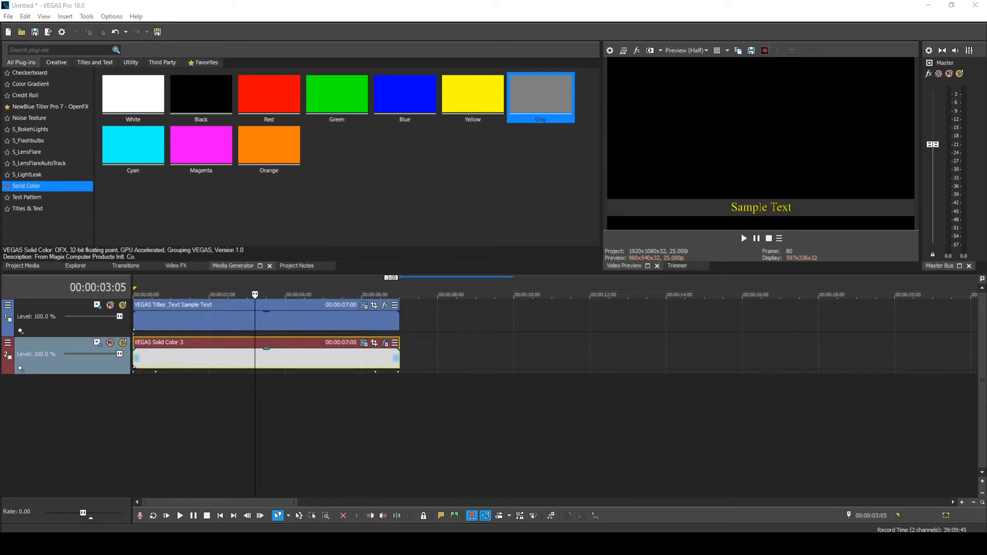
# Set the size of the blurred VEGAS Border to 0.088 and close the event's effect settings
pyautogui.moveTo(185, 72); pyautogui.dragTo(456, 82)
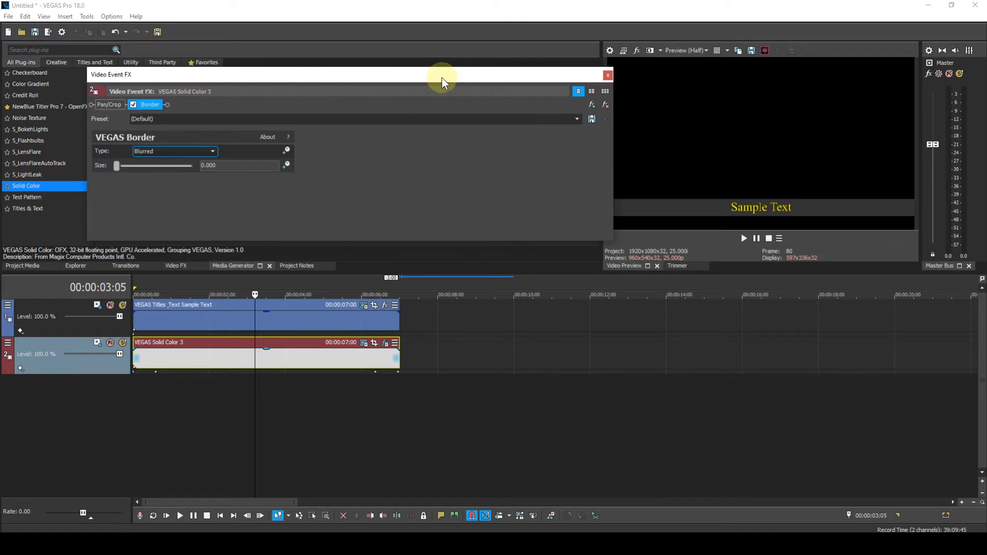
pyautogui.doubleClick(442, 76)
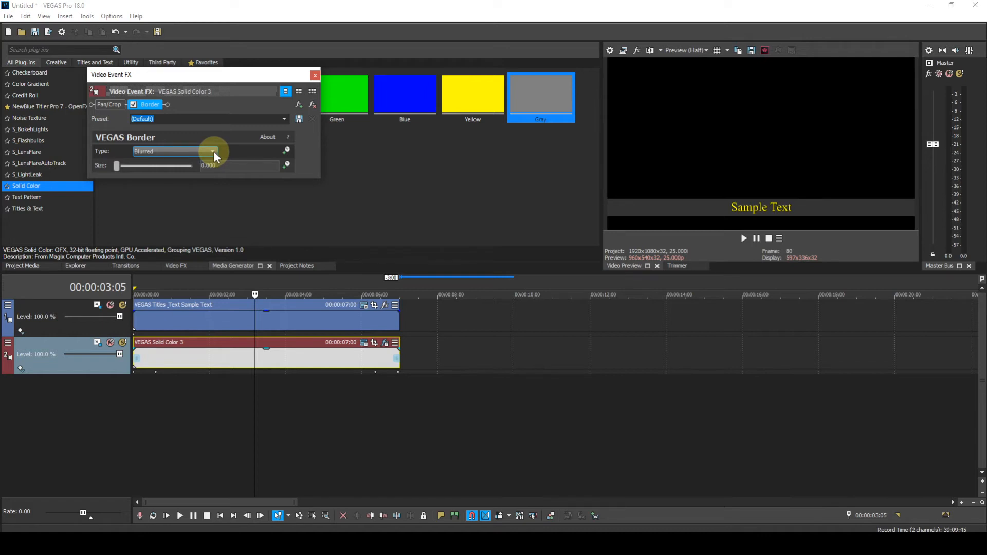
pyautogui.moveTo(206, 165); pyautogui.dragTo(198, 165)
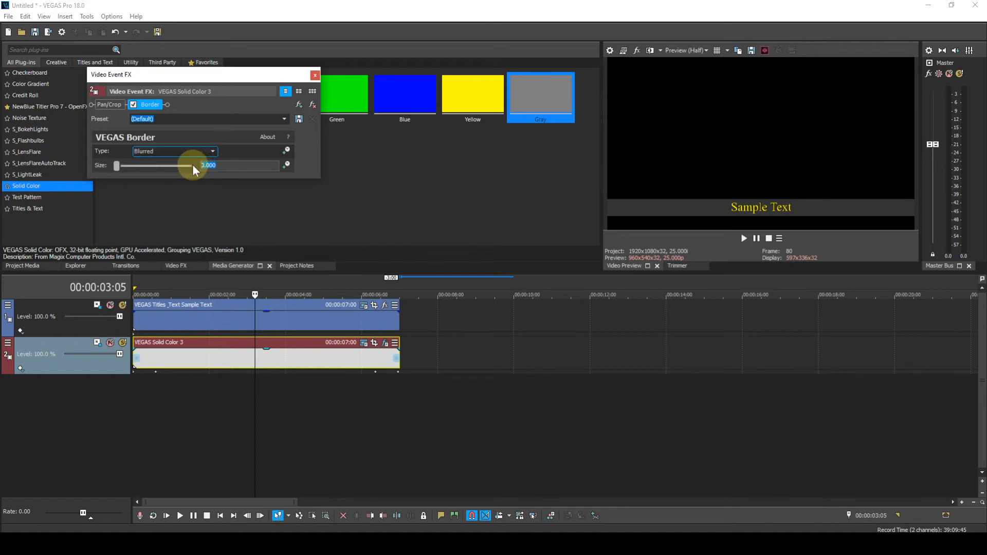
pyautogui.write('.088')
pyautogui.press('Return')
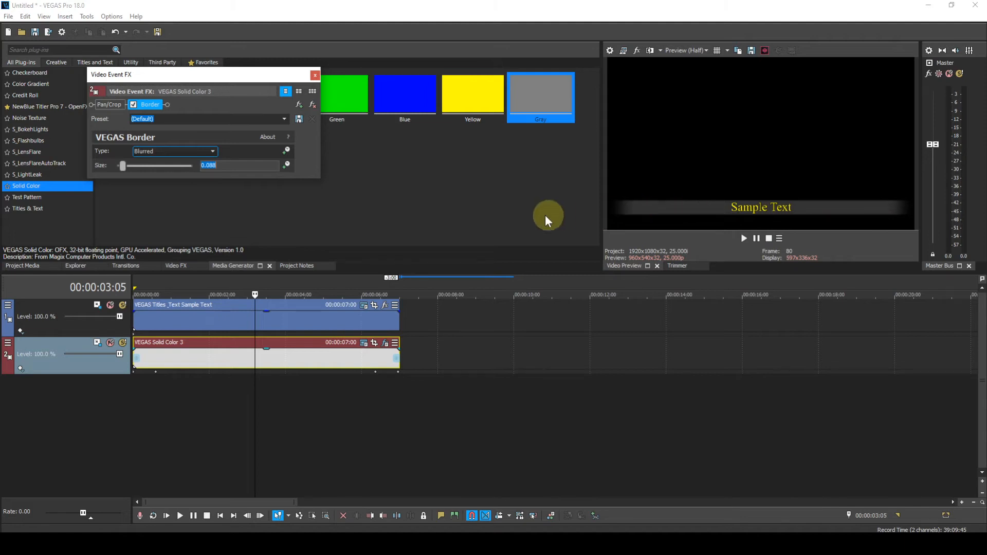
pyautogui.click(315, 75)
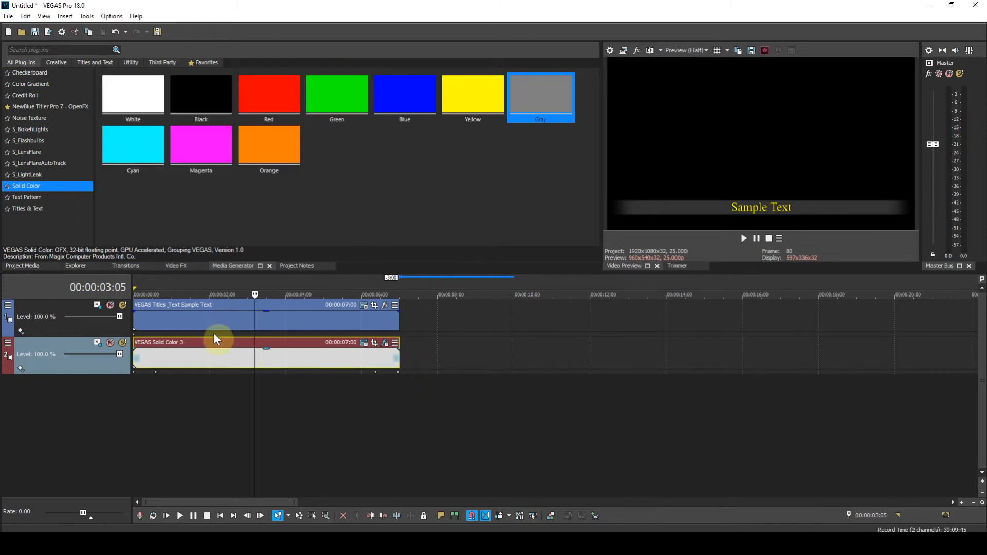
# Open Track Motion for the text track and move the keyframe cursor to 00:00:00:00
pyautogui.click(97, 304)
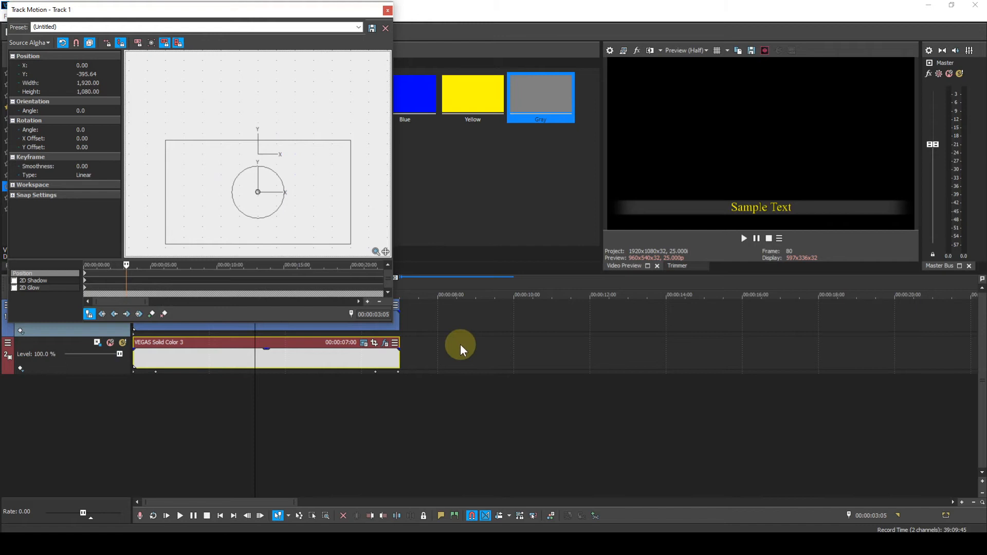
pyautogui.click(89, 314)
pyautogui.moveTo(126, 264); pyautogui.dragTo(75, 263)
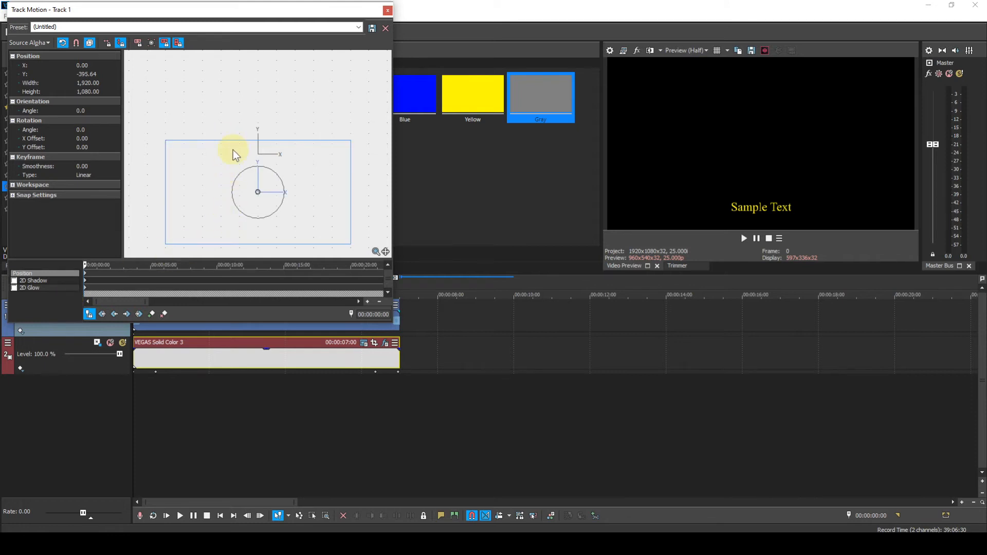
pyautogui.click(107, 43)
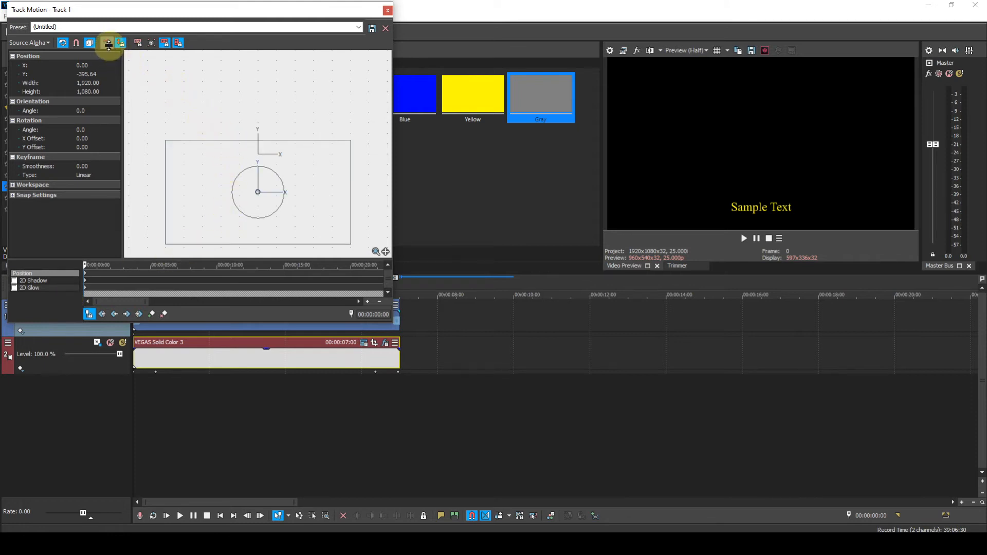
pyautogui.click(122, 45)
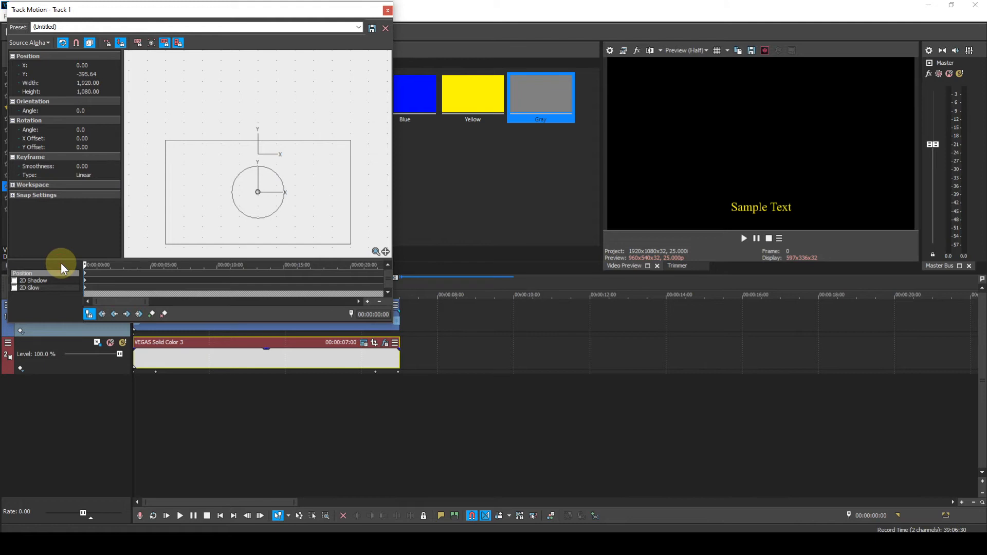
# Add a position keyframe for the text track at 00:00:01:00
pyautogui.press('Right')
pyautogui.press('Right')
pyautogui.press('Right')
pyautogui.press('Right')
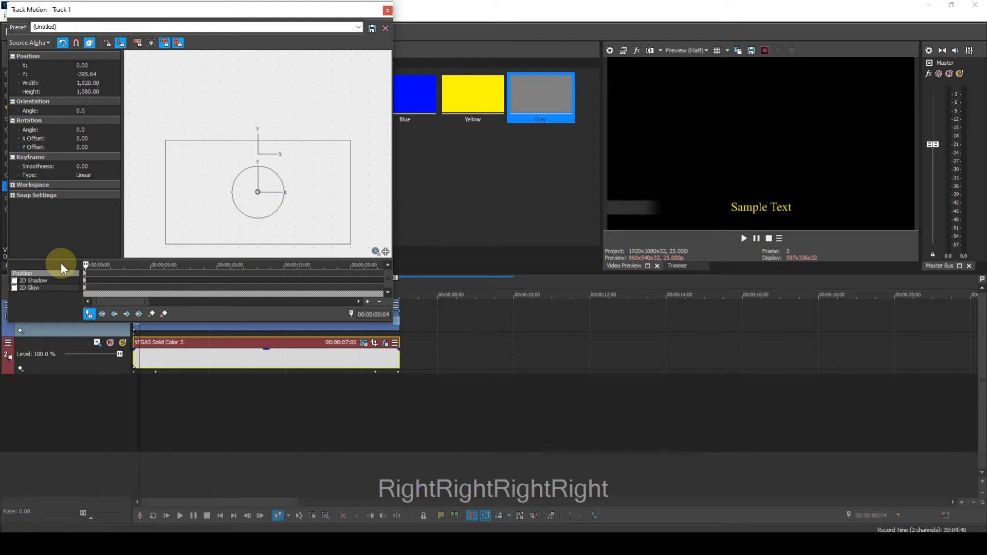
pyautogui.press('Right')
pyautogui.press('Right')
pyautogui.press('Right')
pyautogui.press('Right')
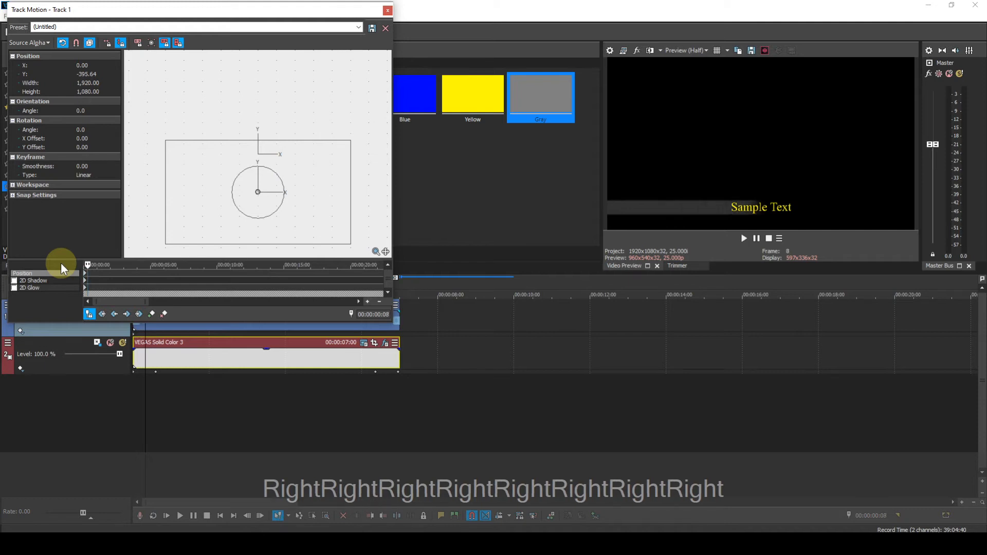
pyautogui.press('Right')
pyautogui.press('Right')
pyautogui.press('Right')
pyautogui.press('Right')
pyautogui.press('Right')
pyautogui.press('Right')
pyautogui.press('Right')
pyautogui.press('Right')
pyautogui.press('Right')
pyautogui.press('Right')
pyautogui.press('Right')
pyautogui.press('Right')
pyautogui.press('Right')
pyautogui.press('Right')
pyautogui.press('Right')
pyautogui.press('Right')
pyautogui.press('Right')
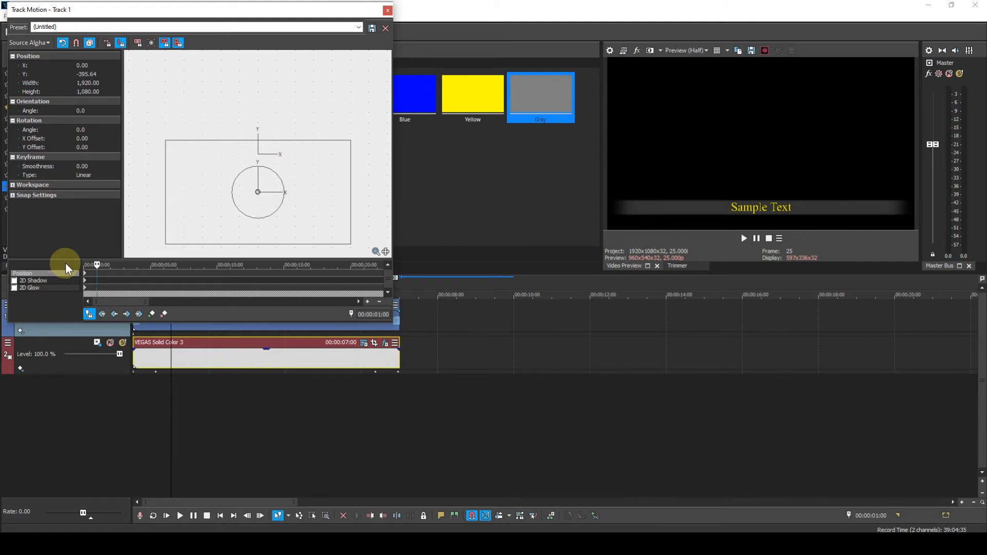
pyautogui.click(151, 313)
# Add another text position keyframe at 00:00:01:15 to hold the text in its centered place
pyautogui.press('Right')
pyautogui.press('Right')
pyautogui.press('Right')
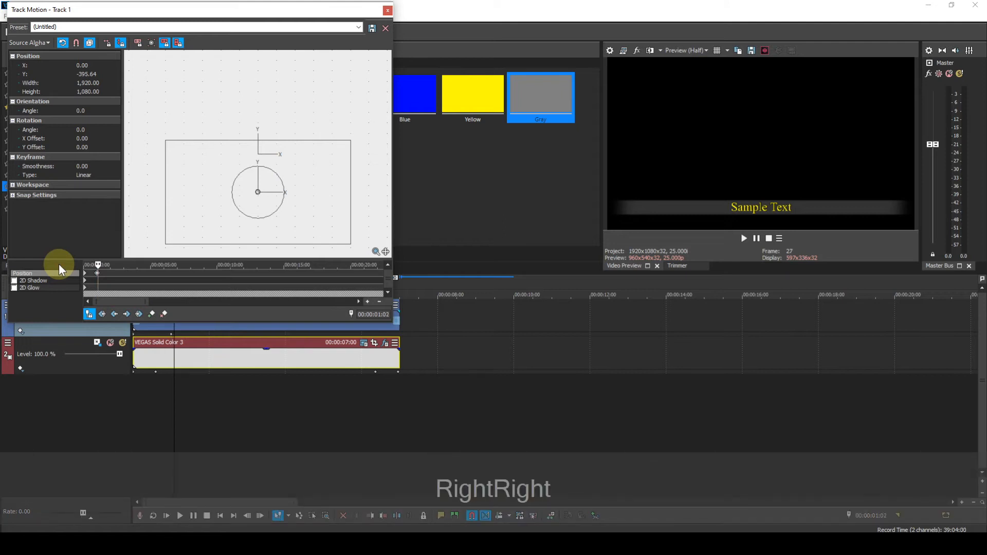
pyautogui.press('Right')
pyautogui.press('Right')
pyautogui.press('Right')
pyautogui.press('Right')
pyautogui.press('Right')
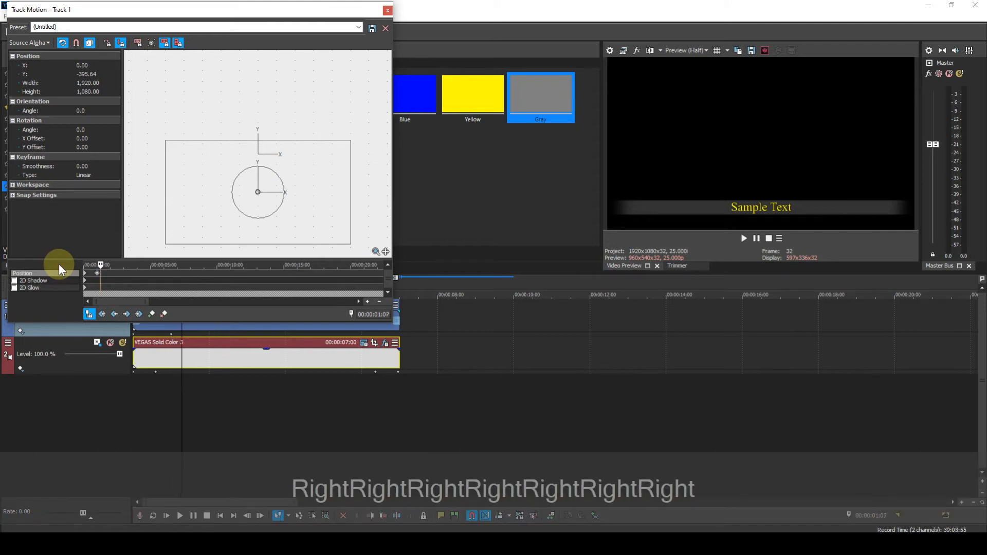
pyautogui.press('Right')
pyautogui.press('Right')
pyautogui.press('Right')
pyautogui.press('Right')
pyautogui.press('Right')
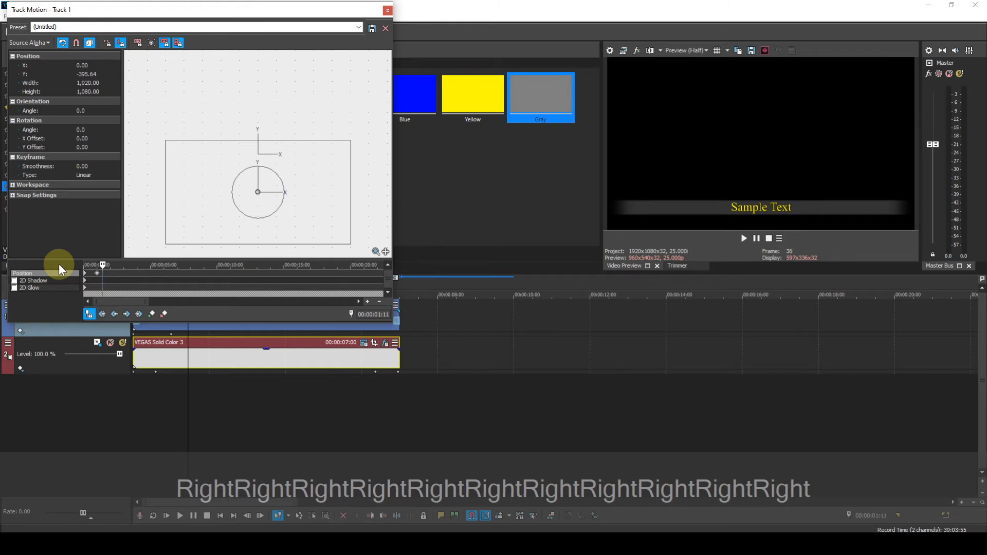
pyautogui.press('Right')
pyautogui.press('Right')
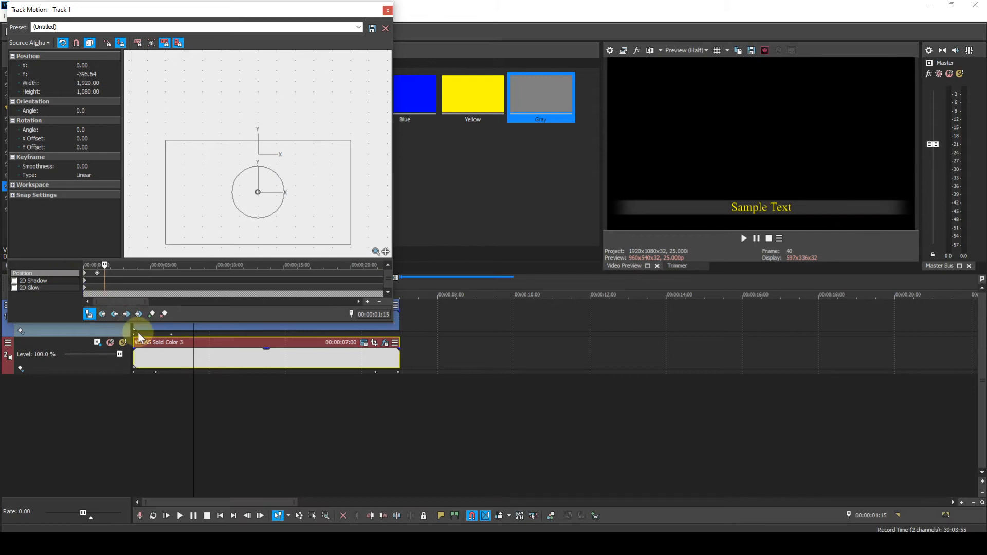
pyautogui.click(151, 314)
# At the 00:00:01:00 keyframe, move the text off-frame to the left to about X -1,171, and copy that keyframe onto the one at 00:00:00:00
pyautogui.click(114, 314)
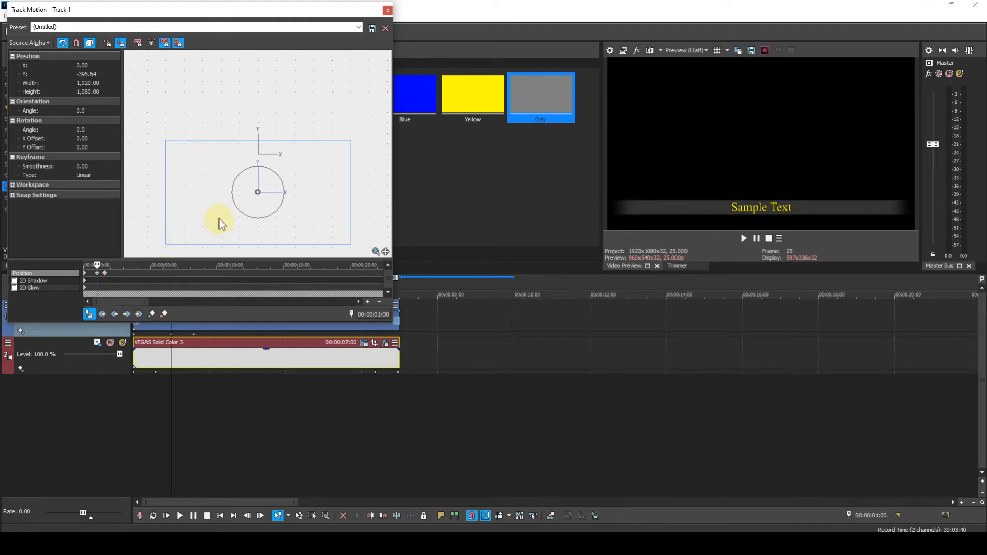
pyautogui.moveTo(218, 219); pyautogui.dragTo(106, 217)
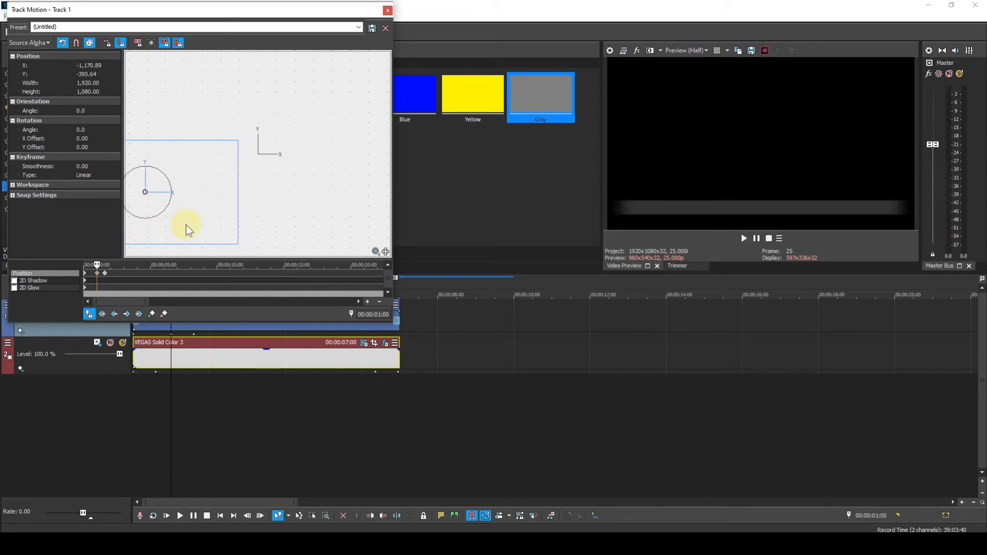
pyautogui.rightClick(98, 273)
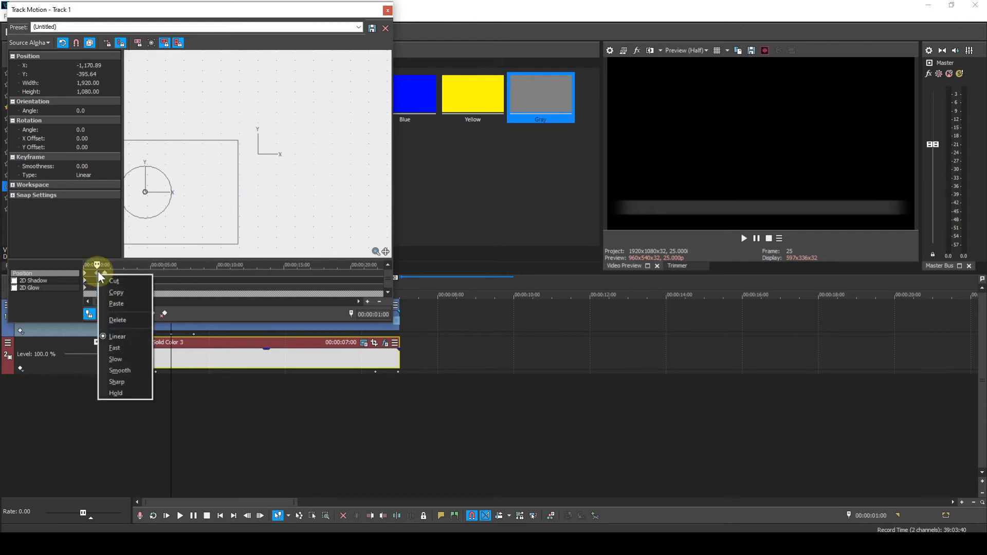
pyautogui.click(117, 293)
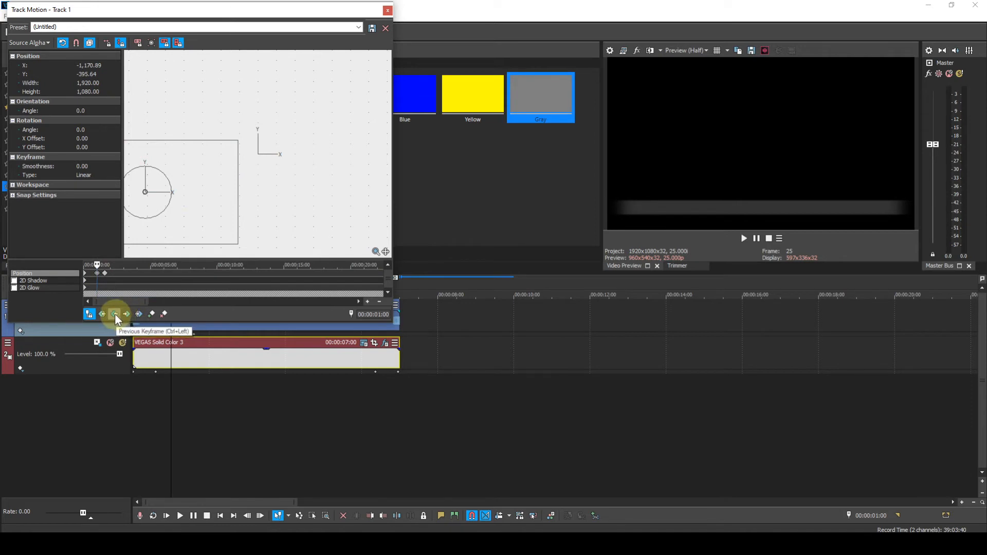
pyautogui.click(114, 313)
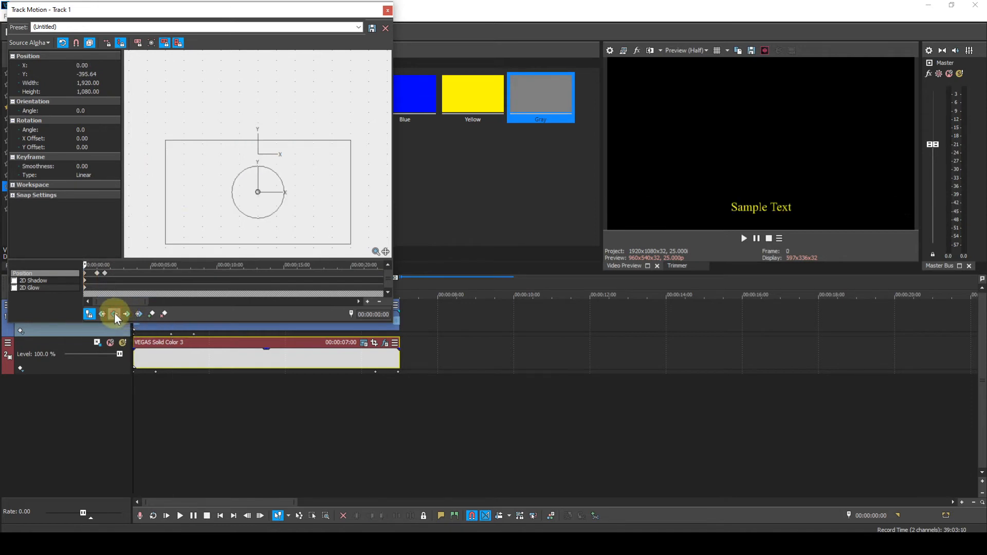
pyautogui.rightClick(85, 276)
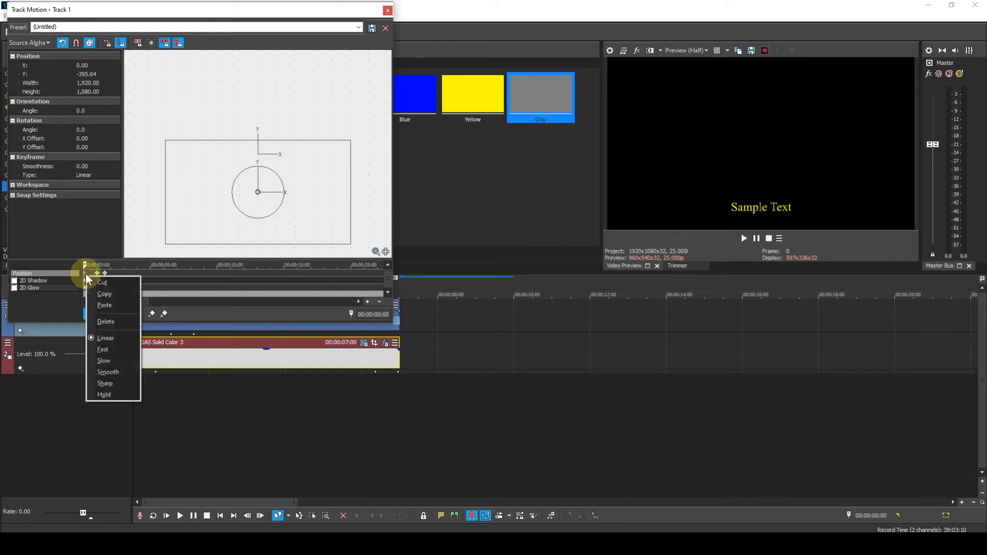
pyautogui.click(102, 305)
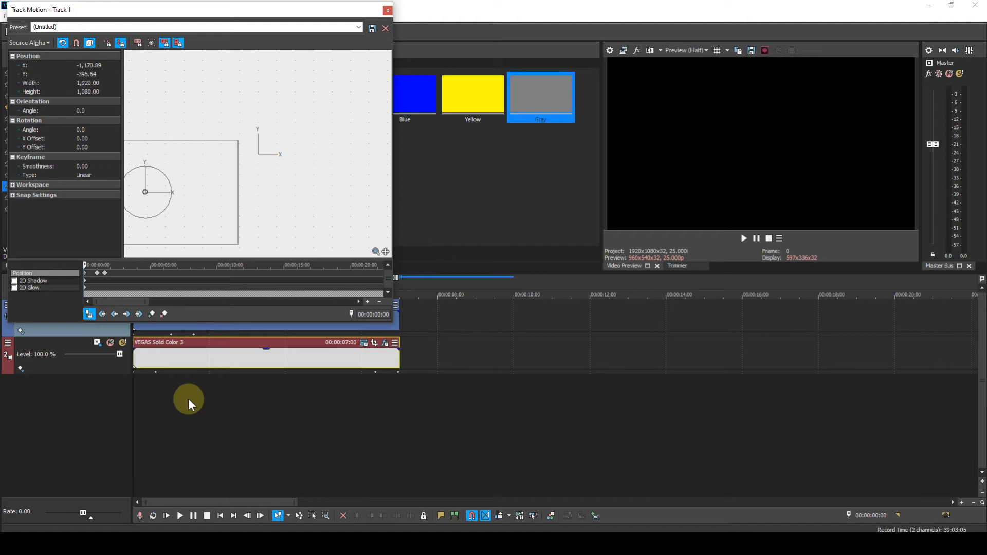
# Add a text position keyframe at 00:00:05:24, shortly before the band's slide-out keyframe
pyautogui.click(376, 372)
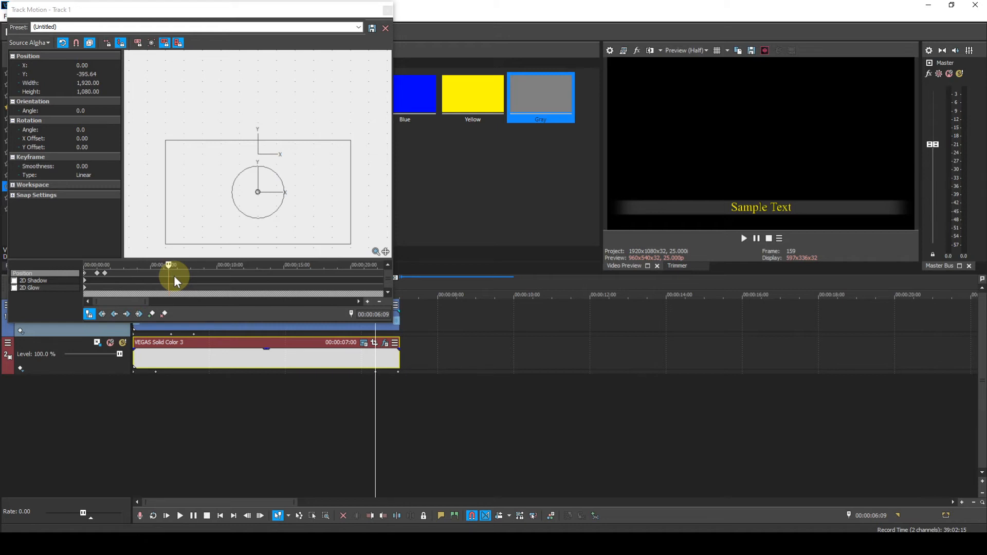
pyautogui.click(75, 266)
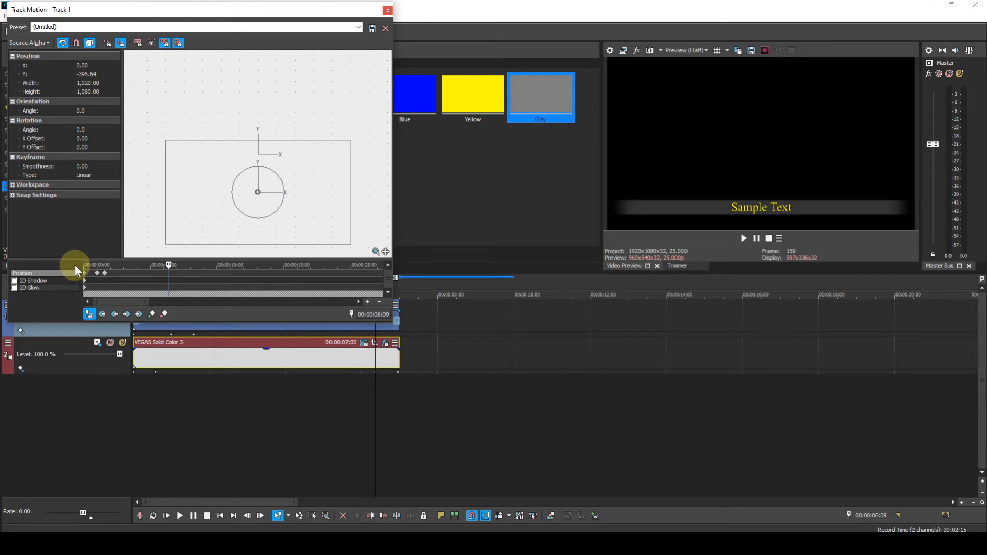
pyautogui.press('Left')
pyautogui.press('Left')
pyautogui.press('Left')
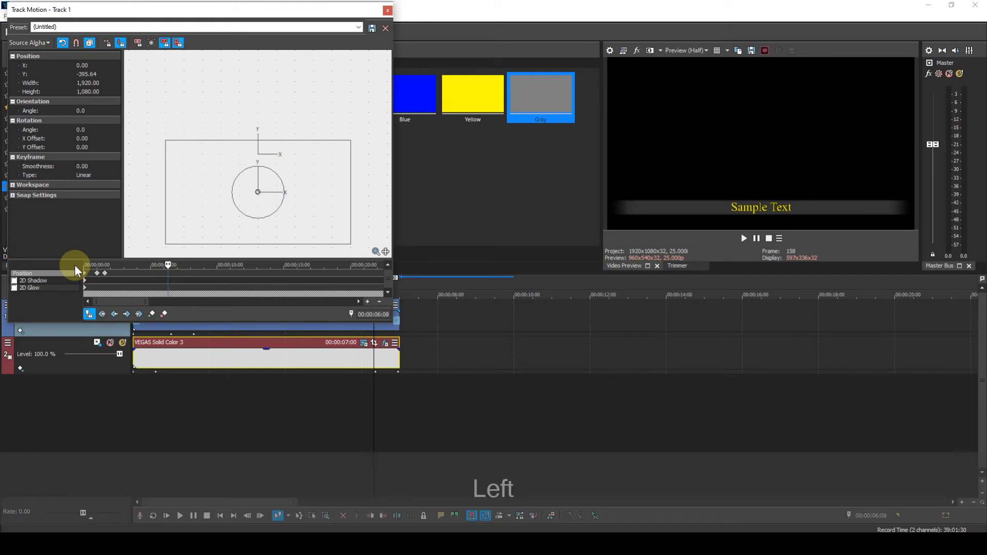
pyautogui.press('Left')
pyautogui.press('Left')
pyautogui.press('Left')
pyautogui.press('Left')
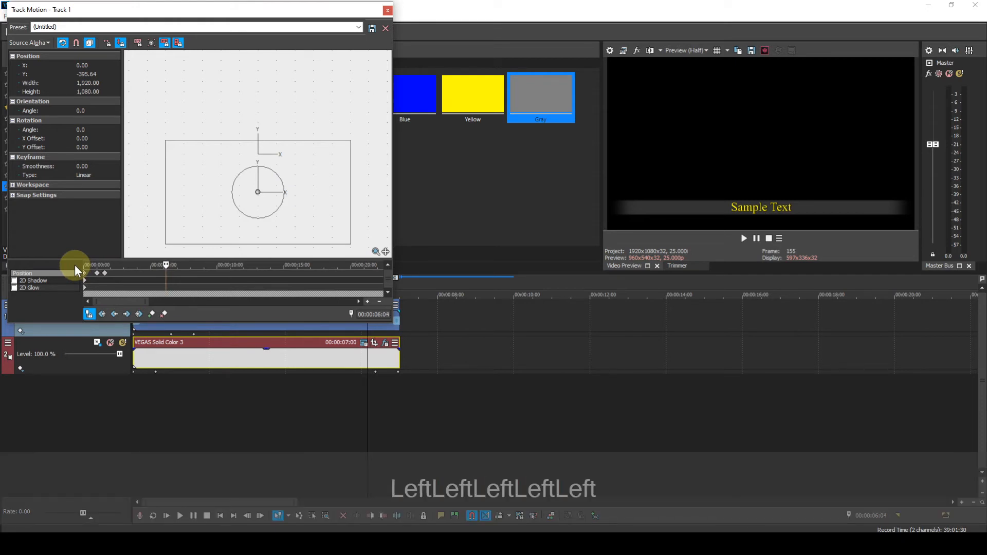
pyautogui.press('Left')
pyautogui.press('Left')
pyautogui.press('Left')
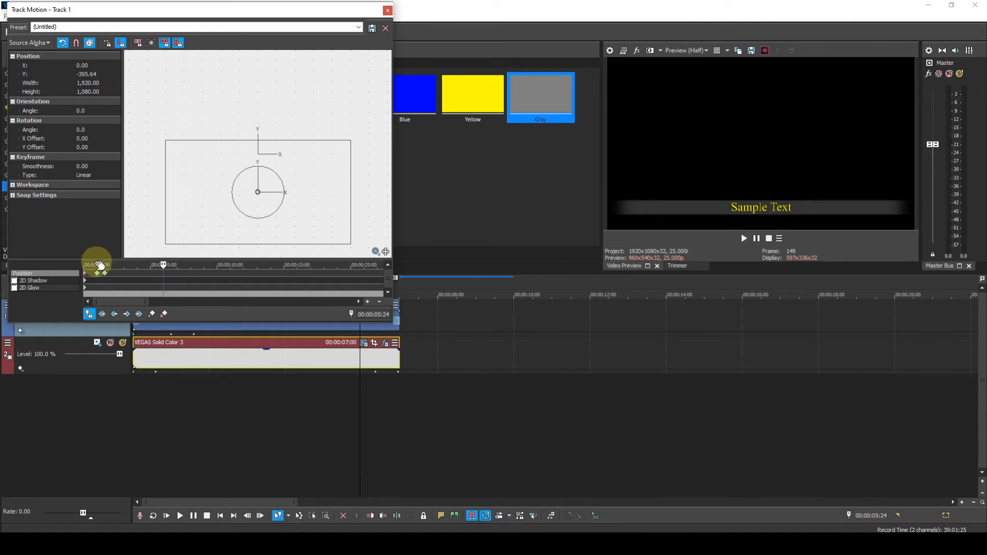
pyautogui.click(150, 315)
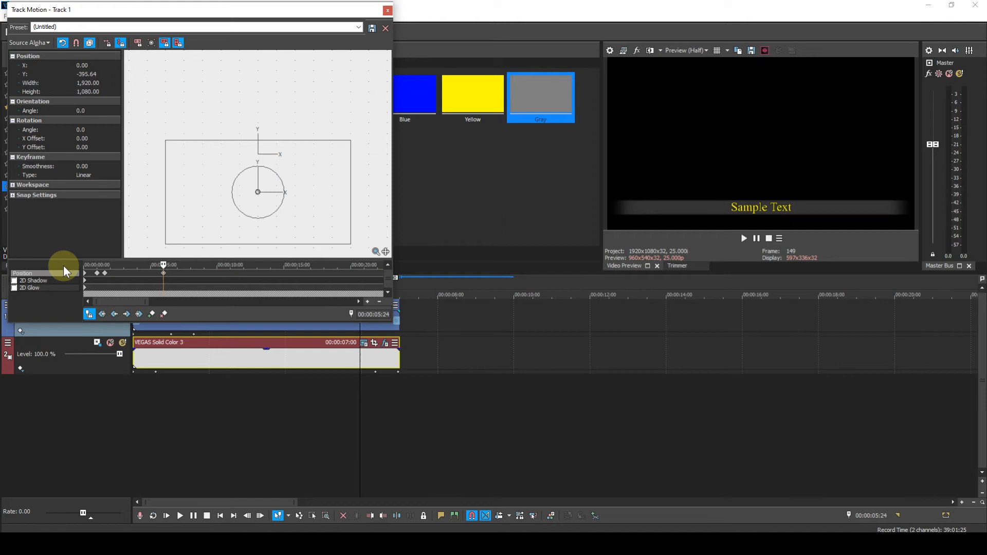
# Add a text position keyframe at 00:00:05:09 to mark the start of the text's slide-out
pyautogui.press('Left')
pyautogui.press('Left')
pyautogui.press('Left')
pyautogui.press('Left')
pyautogui.press('Left')
pyautogui.press('Left')
pyautogui.press('Left')
pyautogui.press('Left')
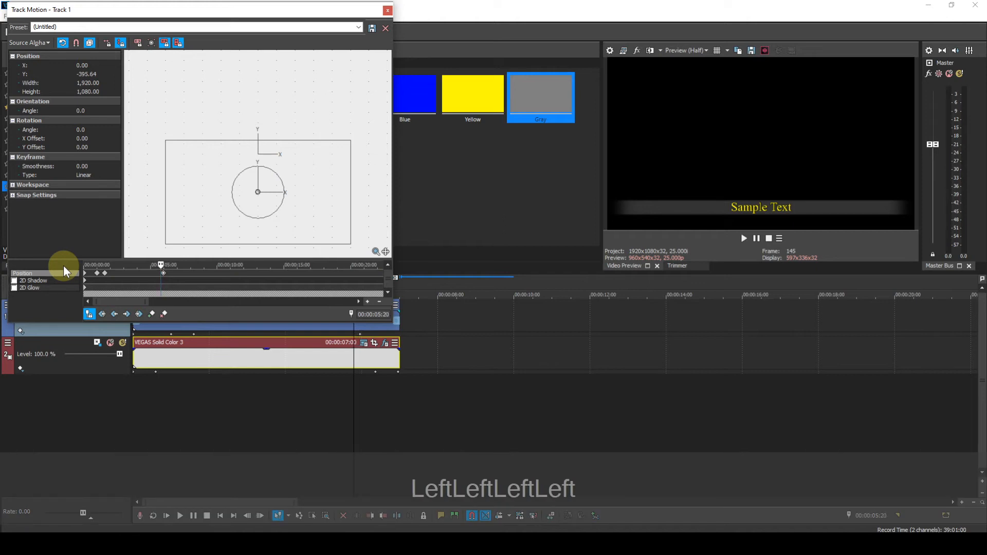
pyautogui.press('Left')
pyautogui.press('Left')
pyautogui.press('Left')
pyautogui.press('Left')
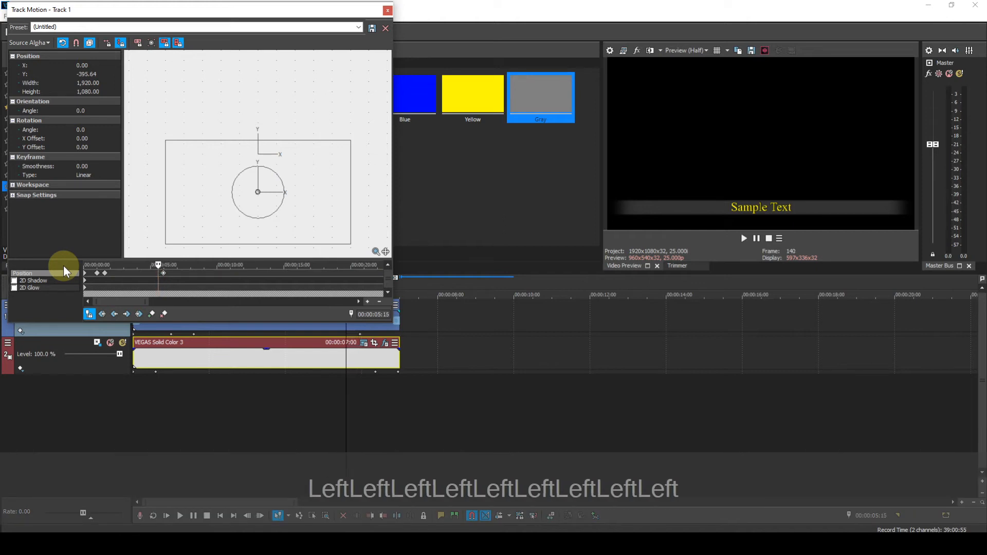
pyautogui.press('Left')
pyautogui.press('Left')
pyautogui.press('Left')
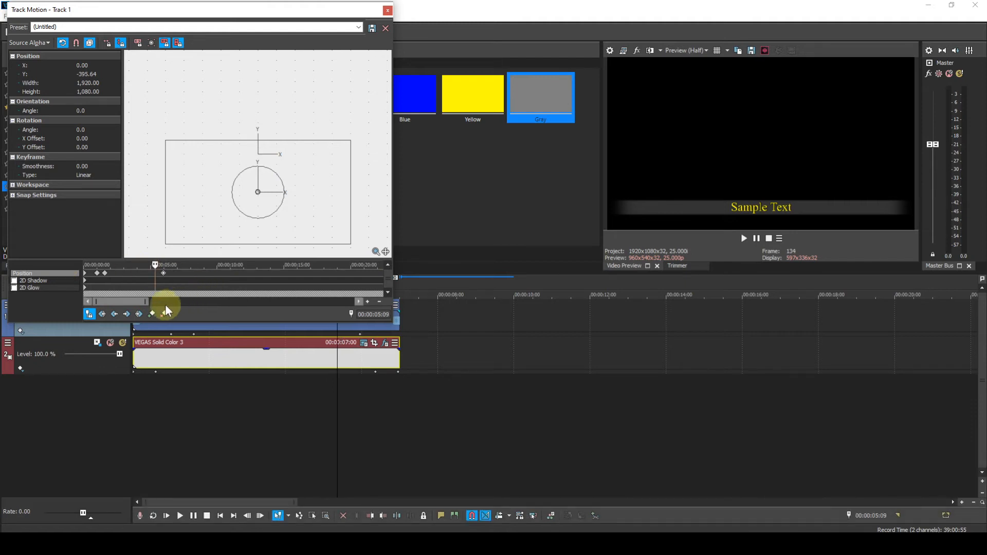
pyautogui.click(152, 313)
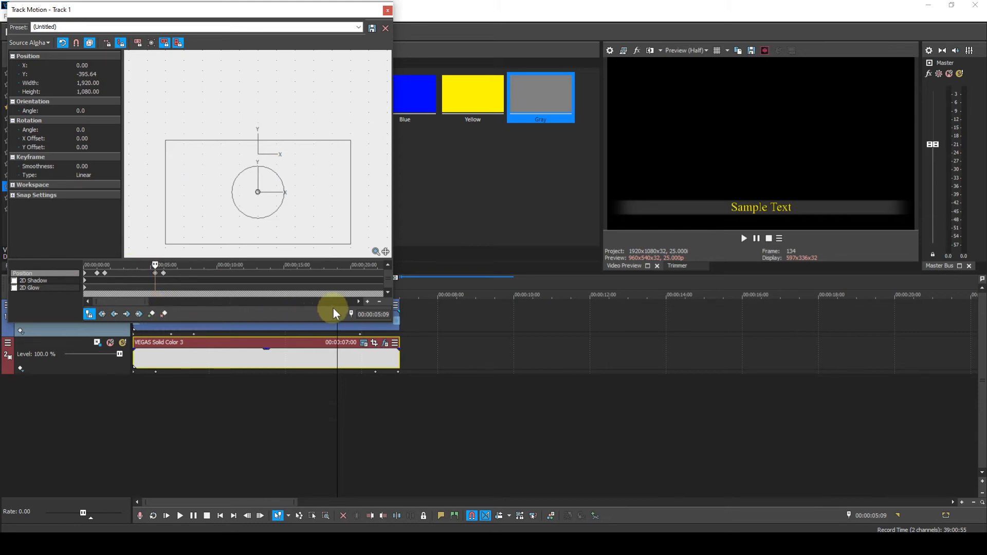
# Copy the text's off-frame position keyframe at 00:00:01:00 onto the keyframe at 00:00:05:24 so the text slides out
pyautogui.click(368, 301)
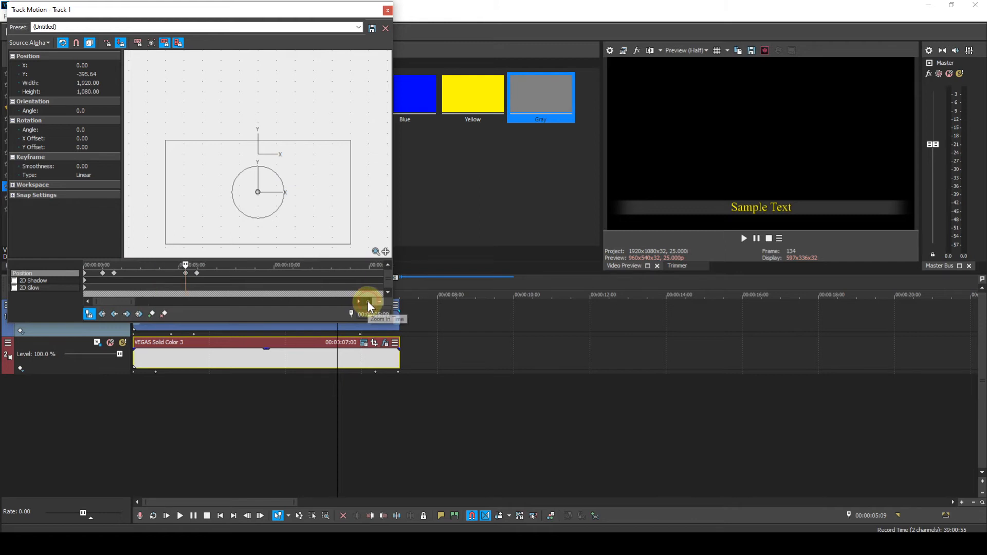
pyautogui.click(368, 301)
pyautogui.click(369, 300)
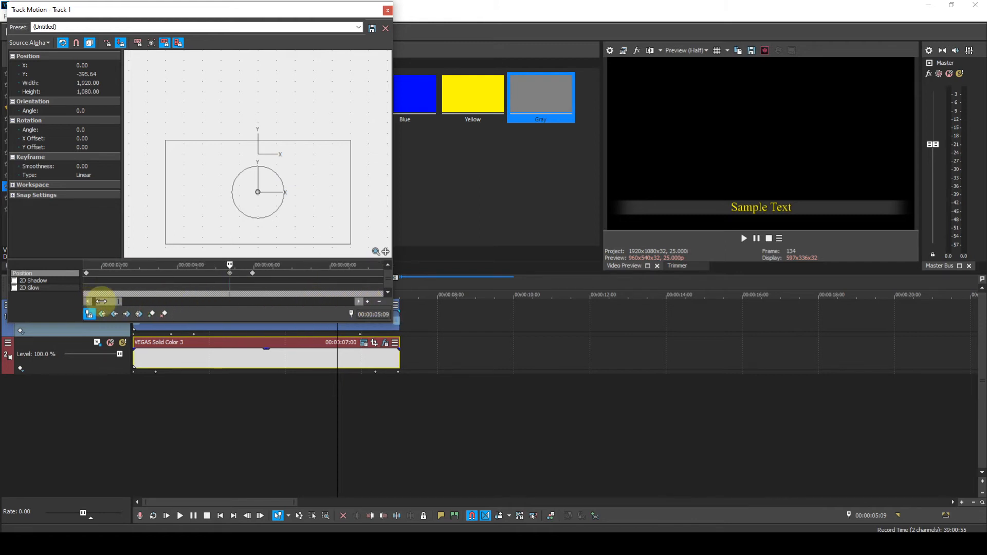
pyautogui.moveTo(106, 300); pyautogui.dragTo(97, 300)
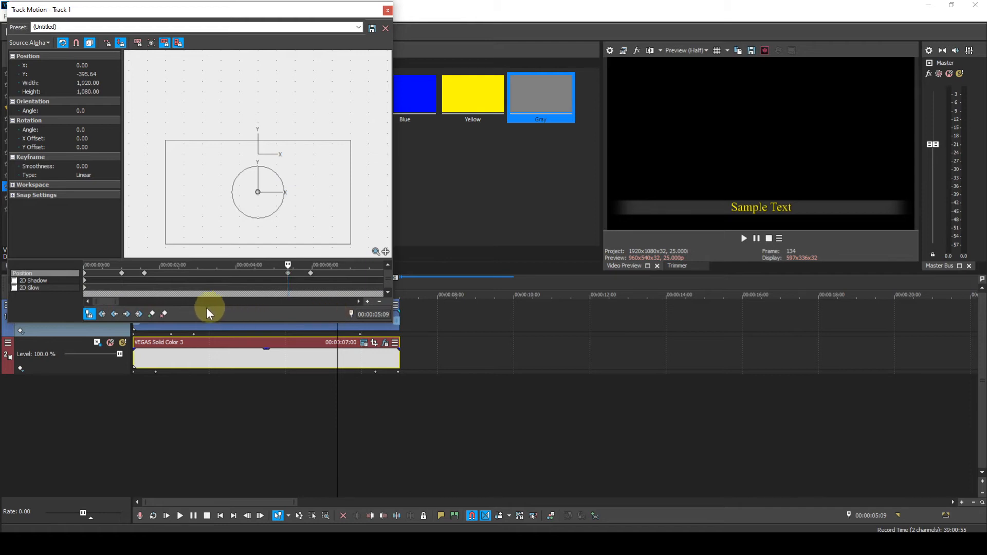
pyautogui.click(115, 312)
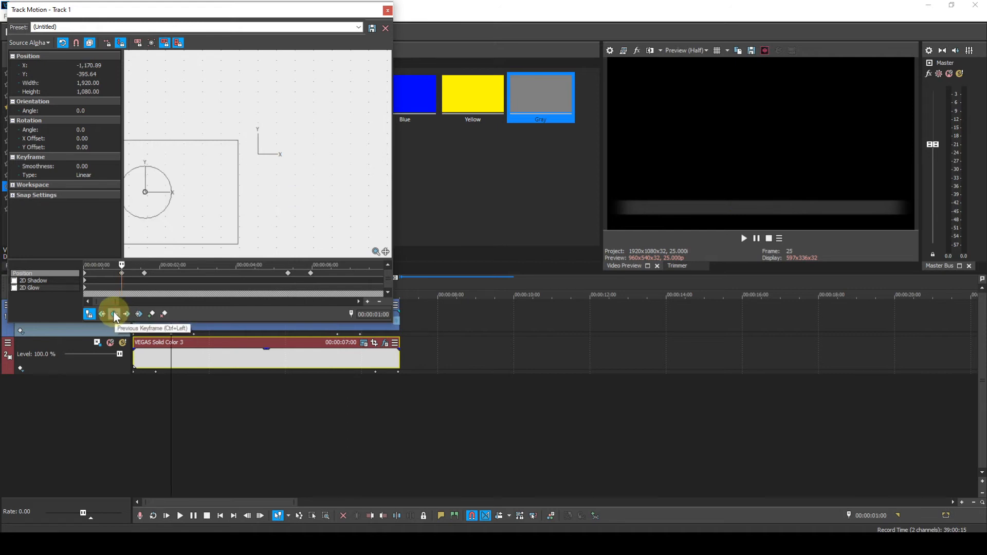
pyautogui.rightClick(122, 276)
pyautogui.click(134, 292)
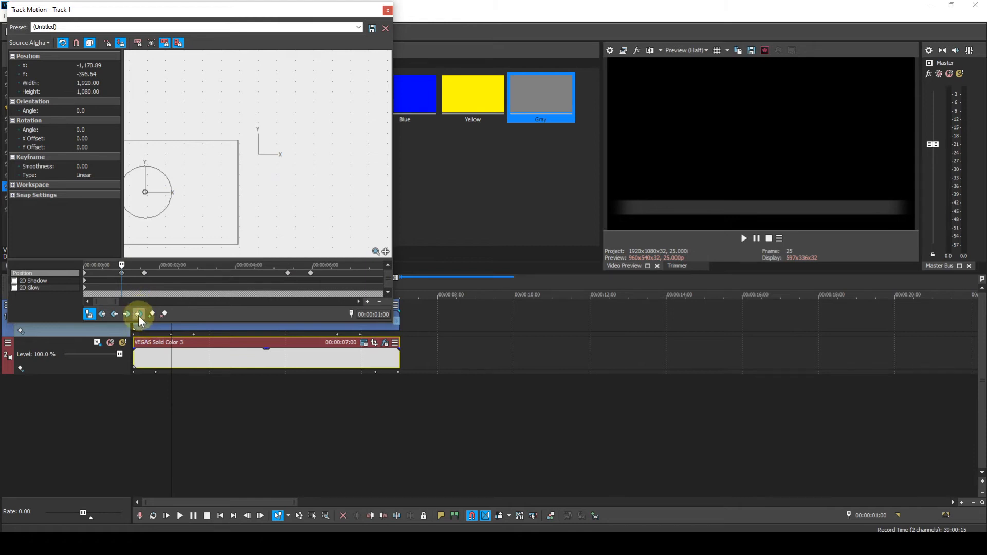
pyautogui.click(138, 314)
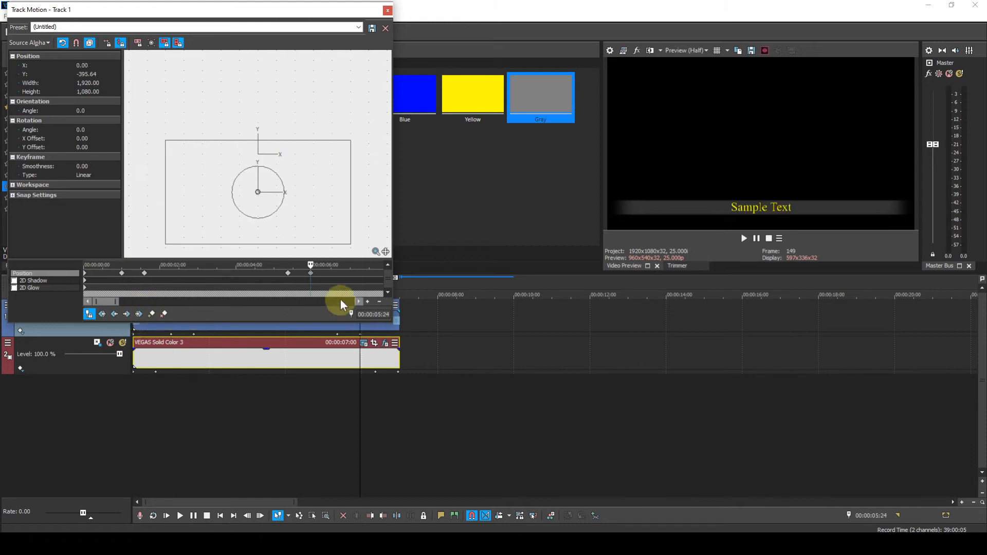
pyautogui.rightClick(311, 275)
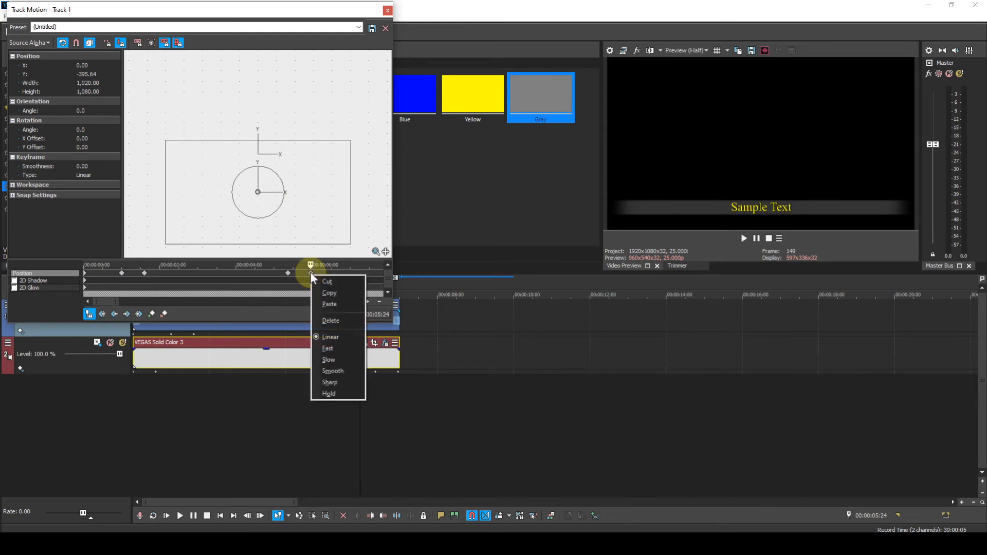
pyautogui.click(326, 304)
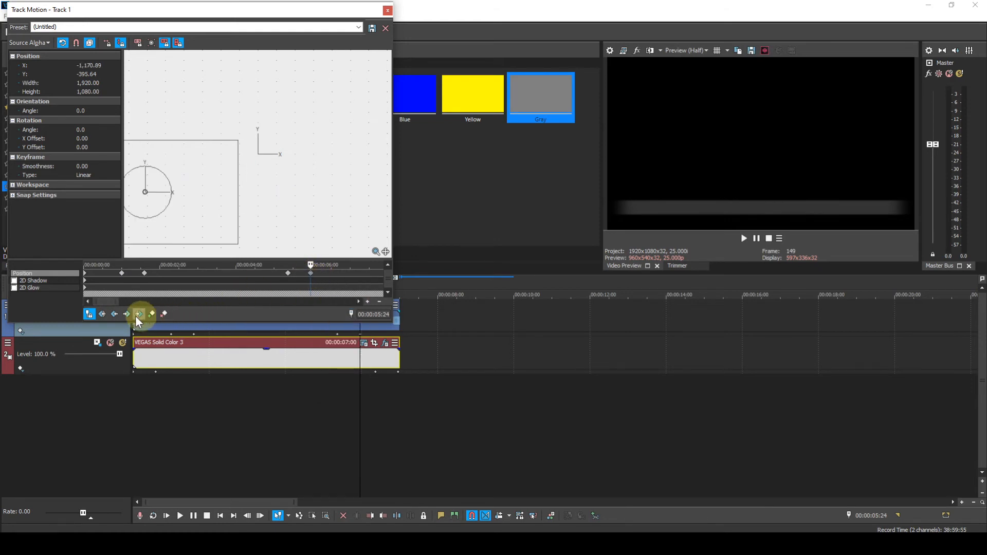
# Play the whole title animation from the start, stop playback, and close the text's Track Motion window
pyautogui.click(101, 314)
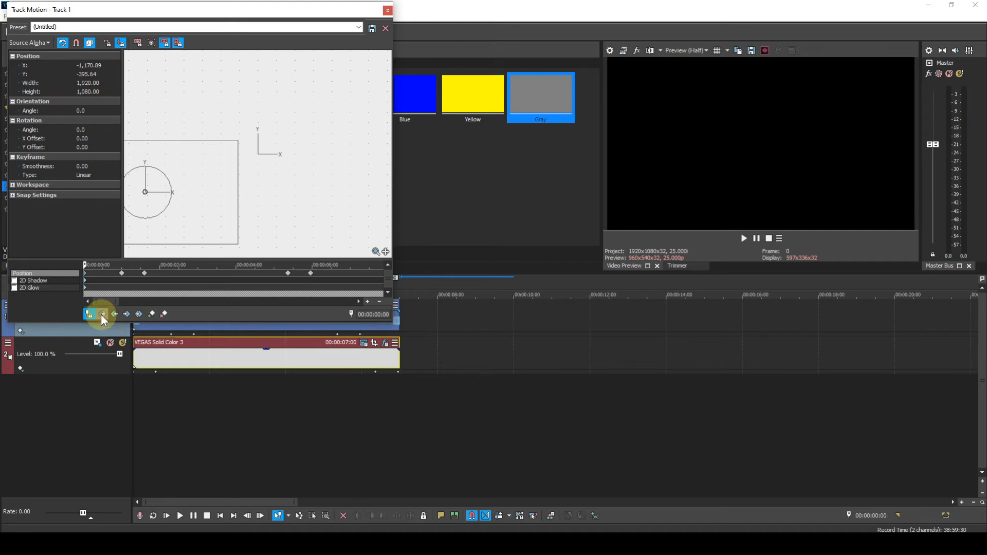
pyautogui.click(180, 514)
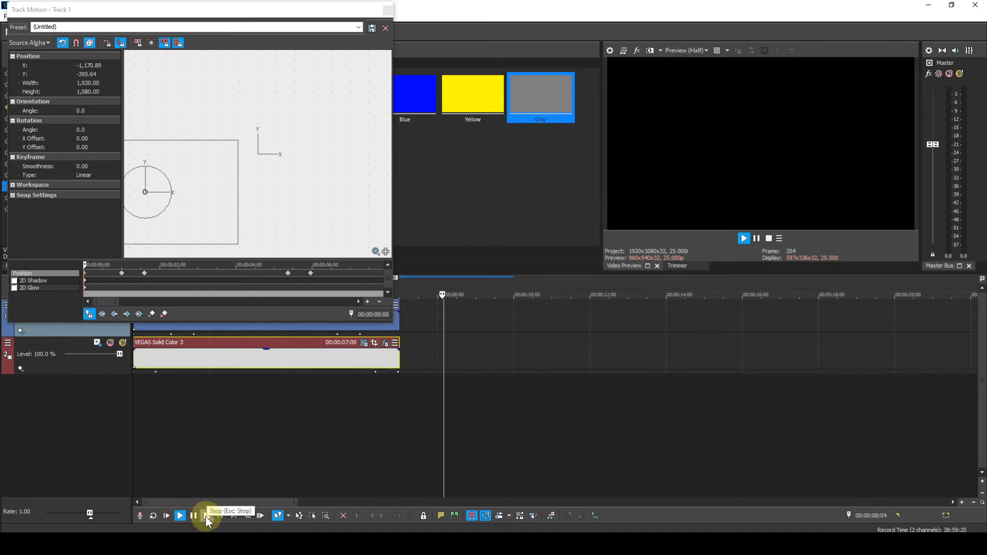
pyautogui.click(205, 516)
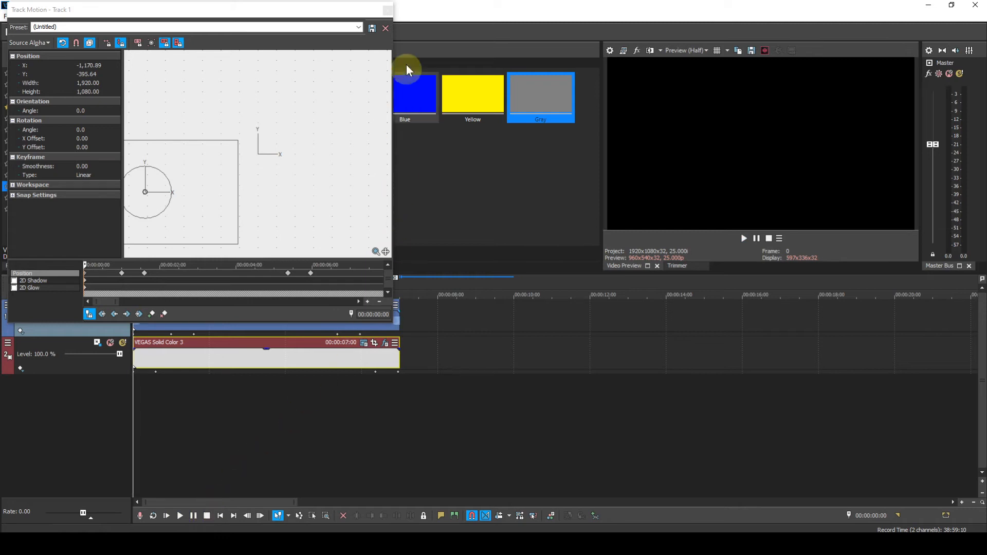
pyautogui.click(388, 10)
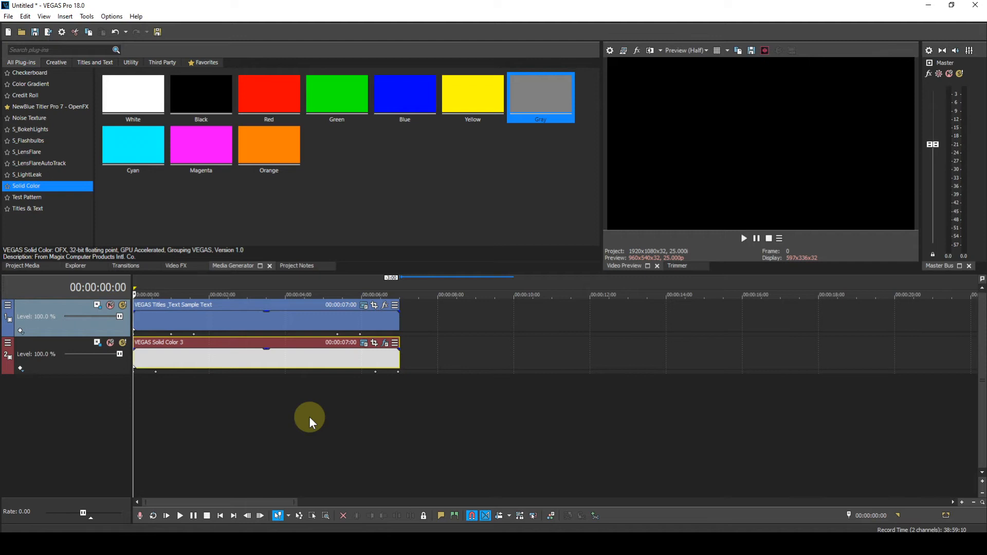
# Save the title project as Lower Third 01 in the Nested timeline folder
pyautogui.click(8, 16)
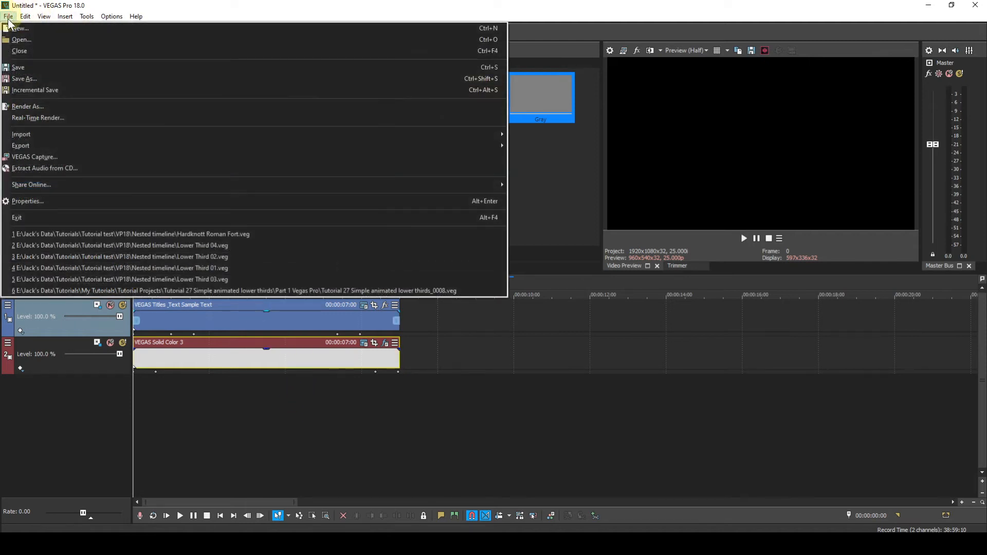
pyautogui.click(20, 79)
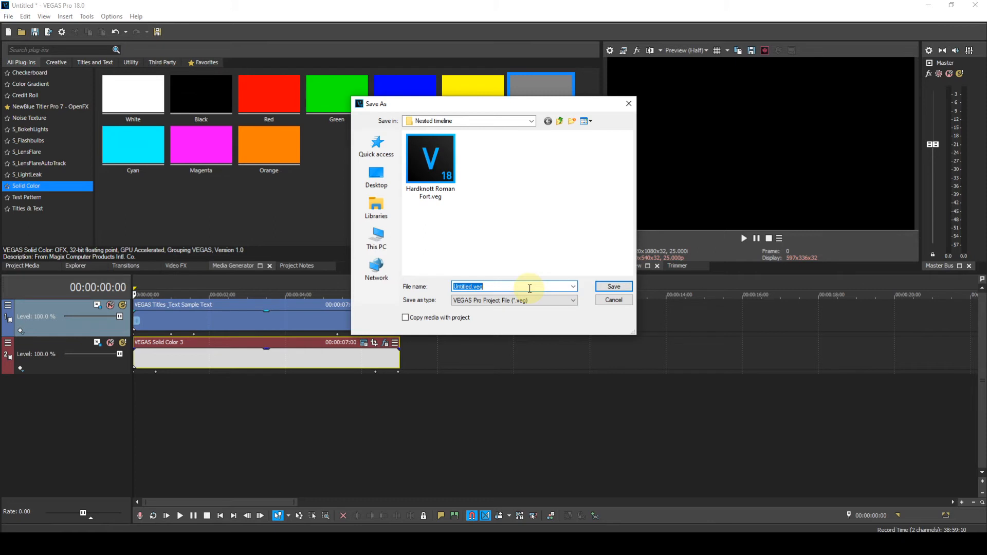
pyautogui.write('L')
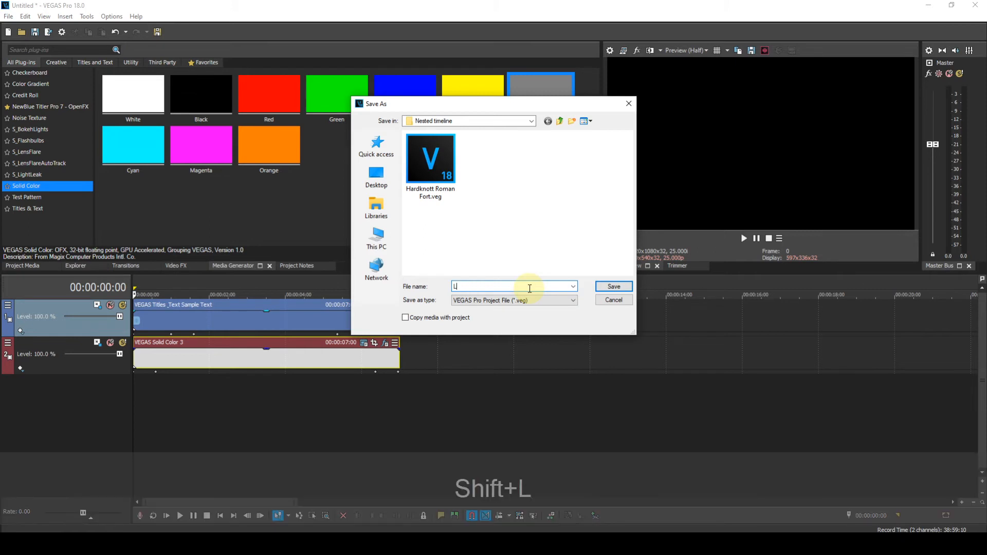
pyautogui.write('ower Third')
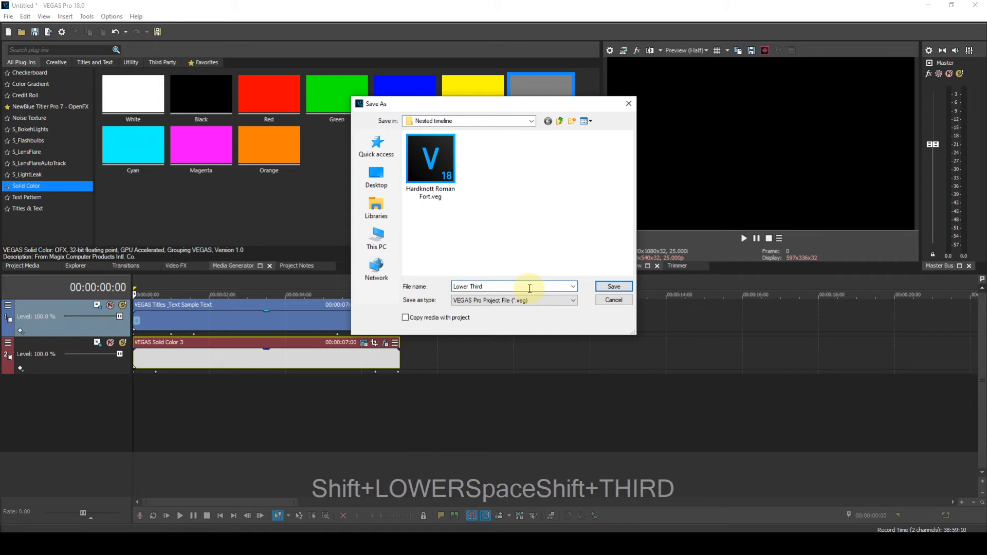
pyautogui.write(' 01')
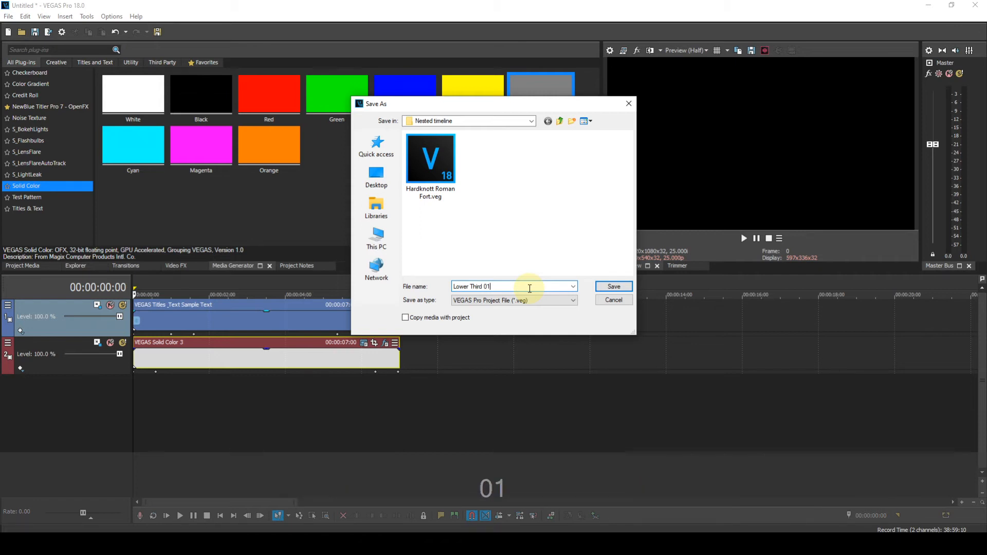
pyautogui.click(598, 288)
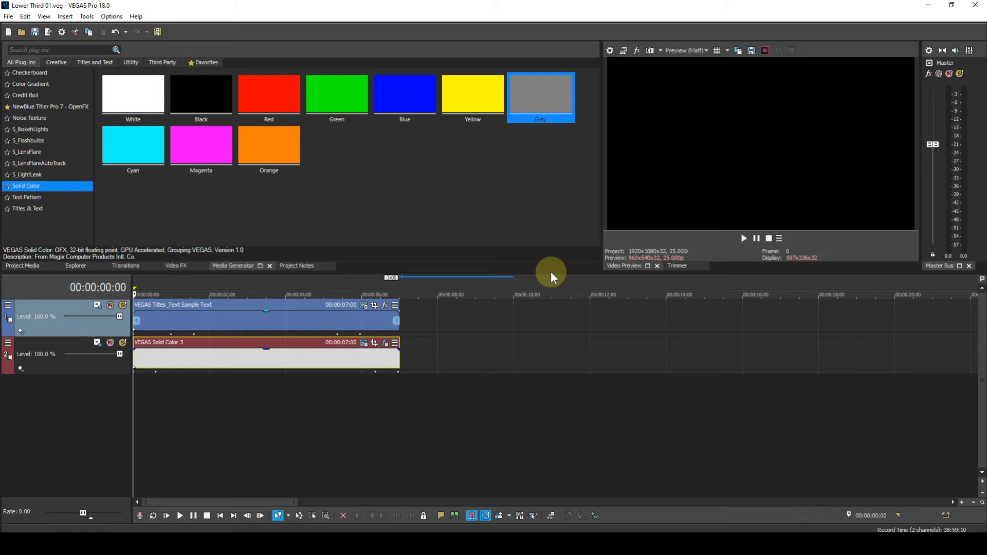
# Save a second copy of the title project as Lower Third 02.veg in the same folder
pyautogui.click(9, 18)
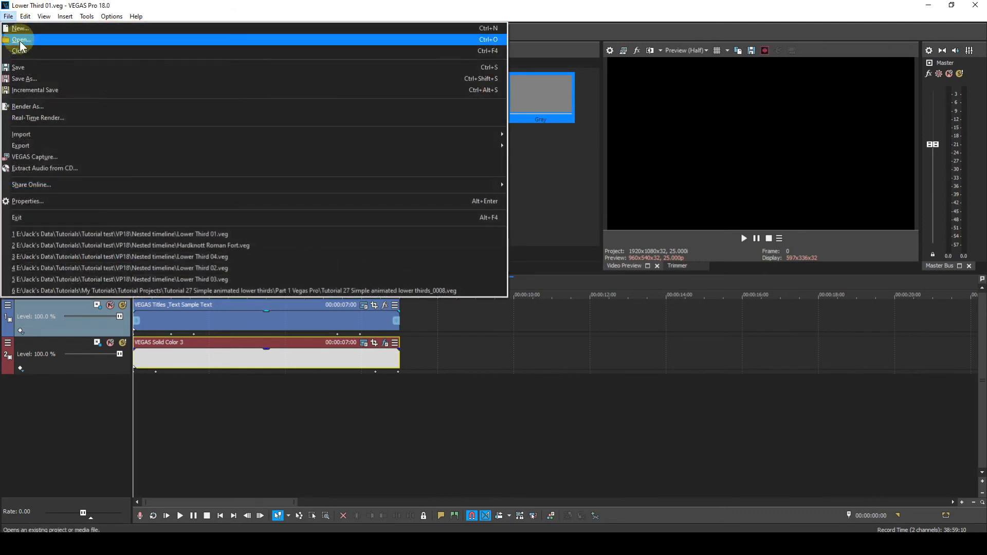
pyautogui.click(27, 78)
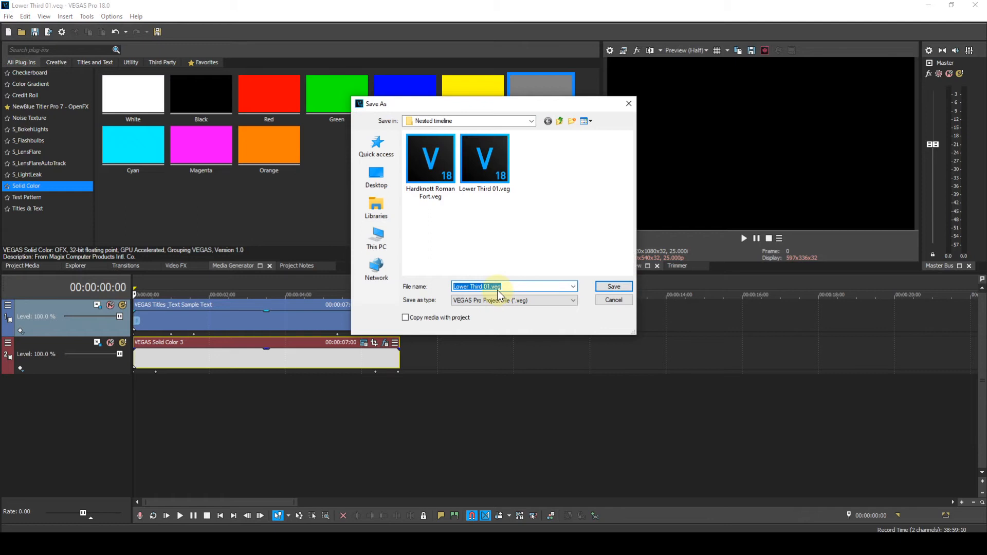
pyautogui.click(489, 286)
pyautogui.press('Right')
pyautogui.press('BackSpace')
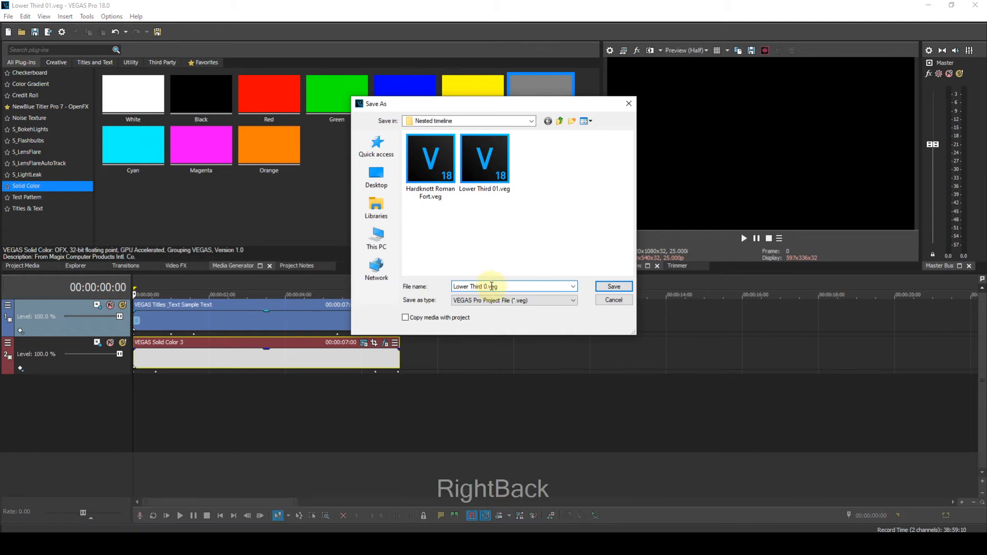
pyautogui.write('2')
pyautogui.press('Return')
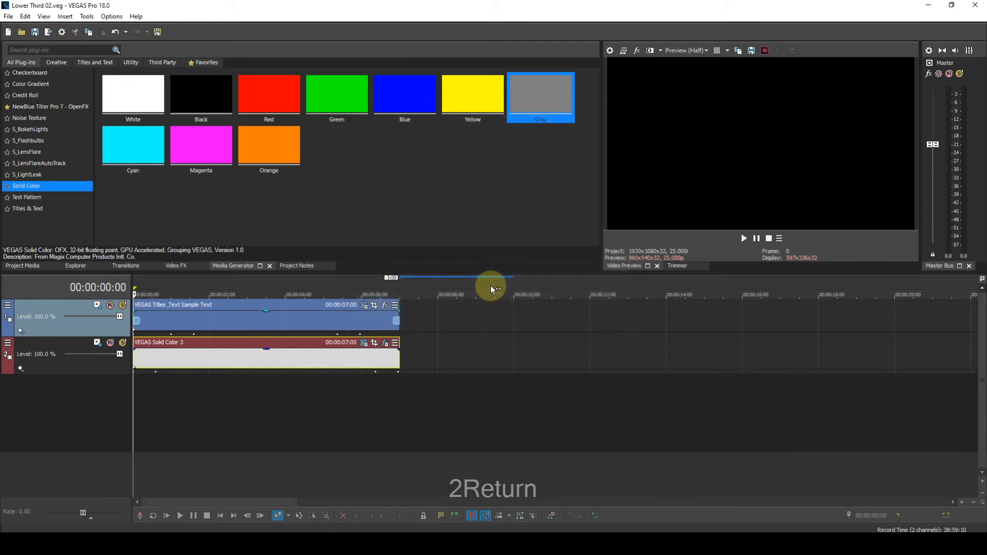
# Save a third copy of the title project as Lower Third 03.veg in the same folder
pyautogui.click(10, 16)
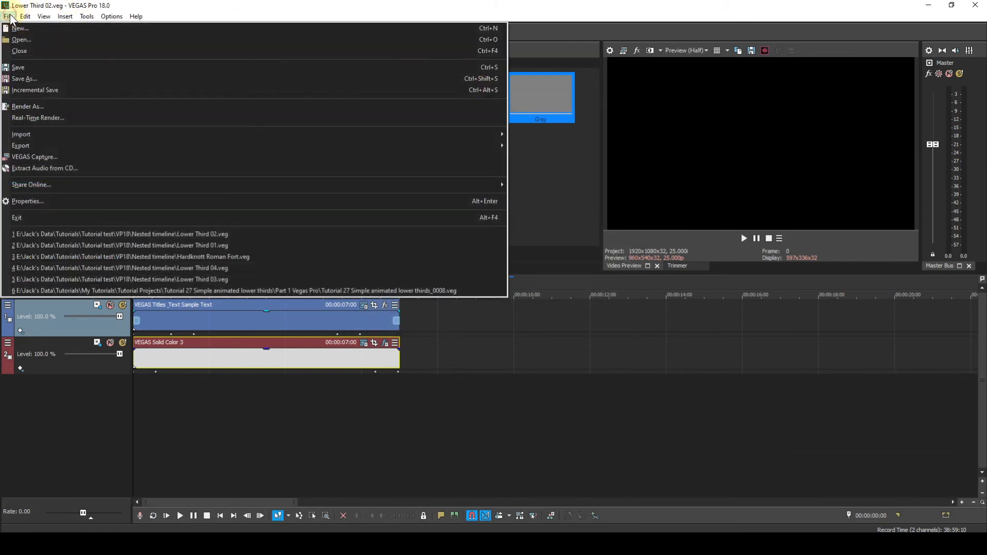
pyautogui.click(24, 79)
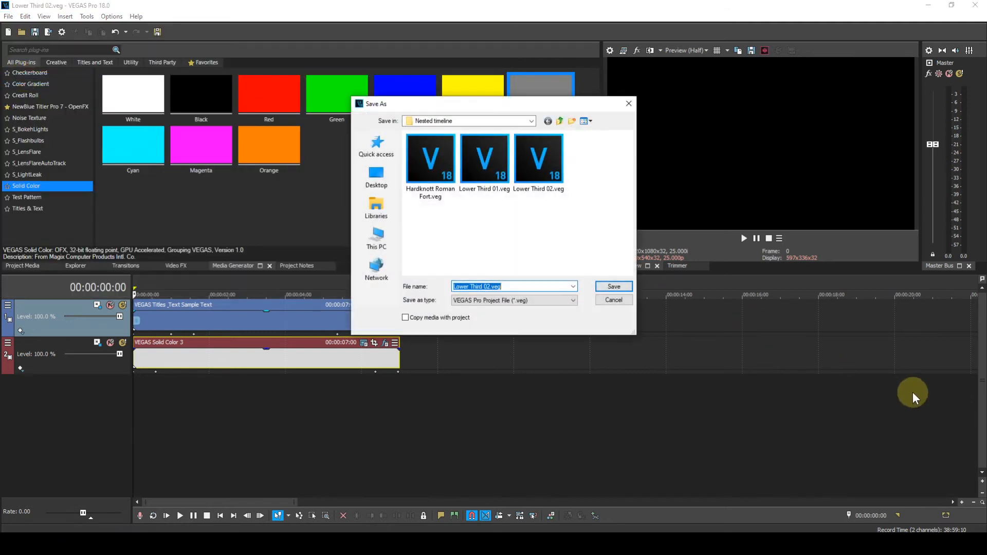
pyautogui.click(490, 288)
pyautogui.press('BackSpace')
pyautogui.write('3')
pyautogui.press('Return')
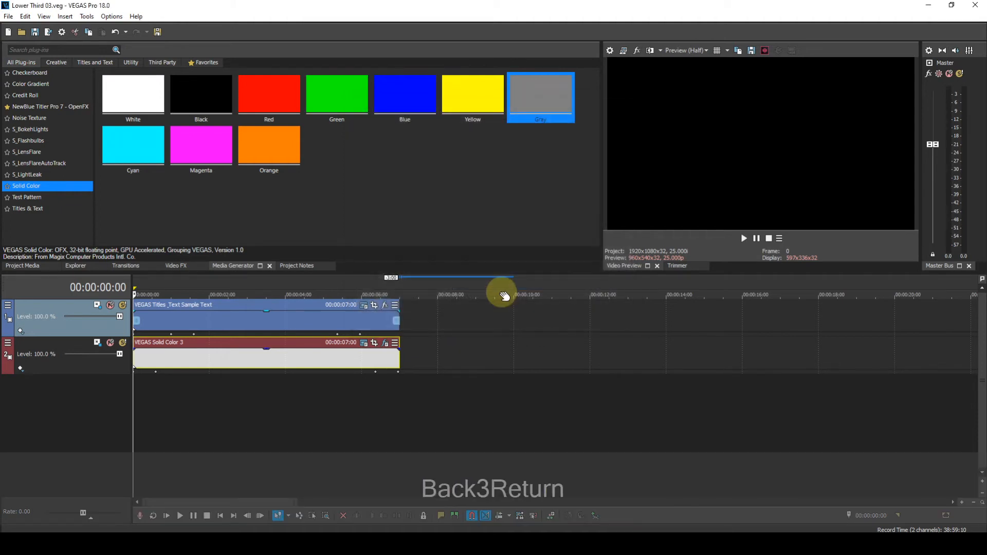
# Save a fourth copy of the title project as Lower Third 04.veg in the same folder
pyautogui.click(9, 17)
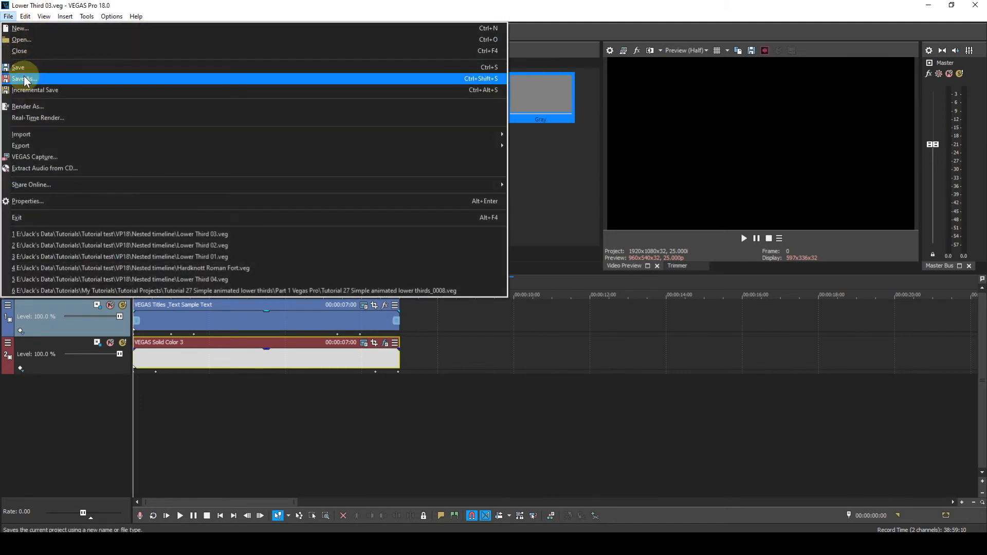
pyautogui.click(24, 77)
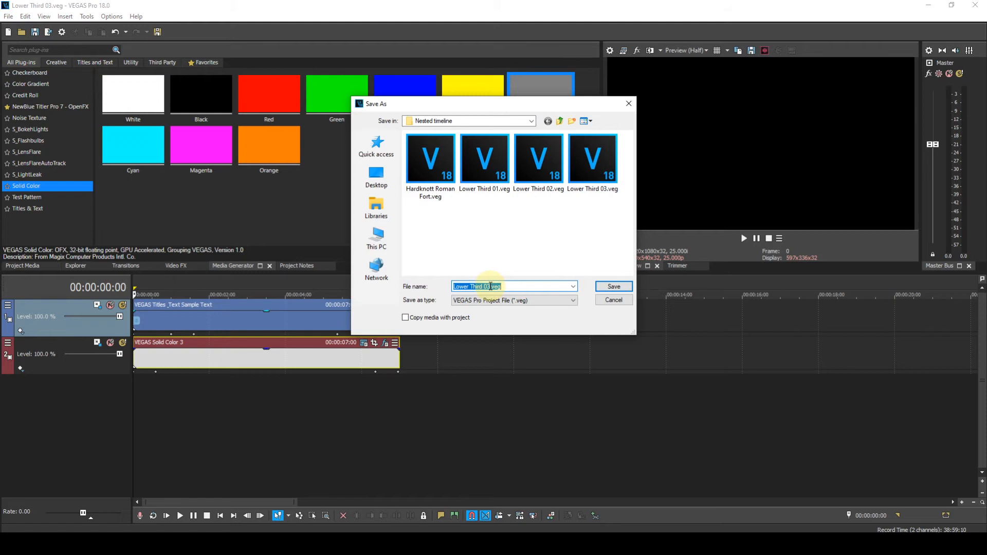
pyautogui.click(490, 287)
pyautogui.press('BackSpace')
pyautogui.write('4')
pyautogui.press('Return')
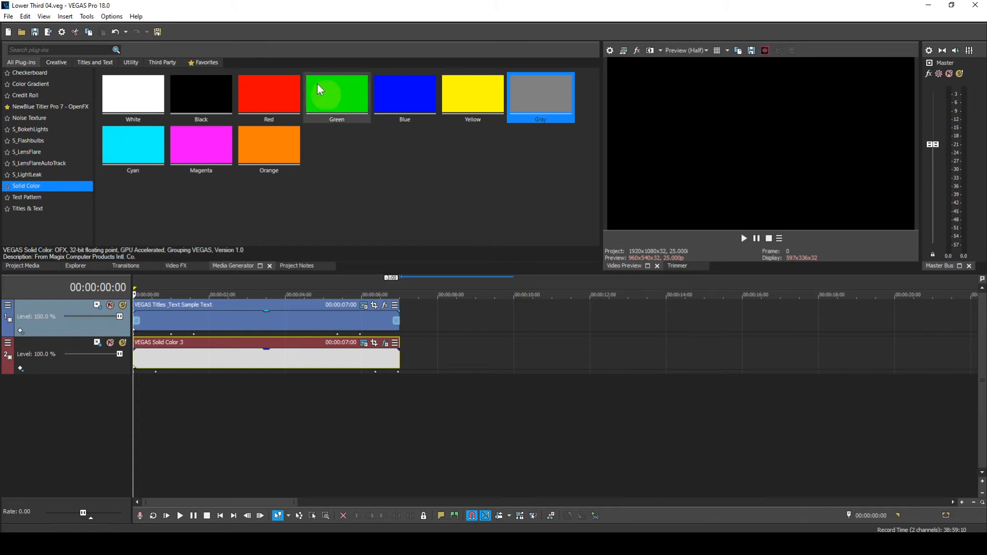
# Close the Lower Third 04 project and open the Hardknott Roman Fort.veg project
pyautogui.click(11, 16)
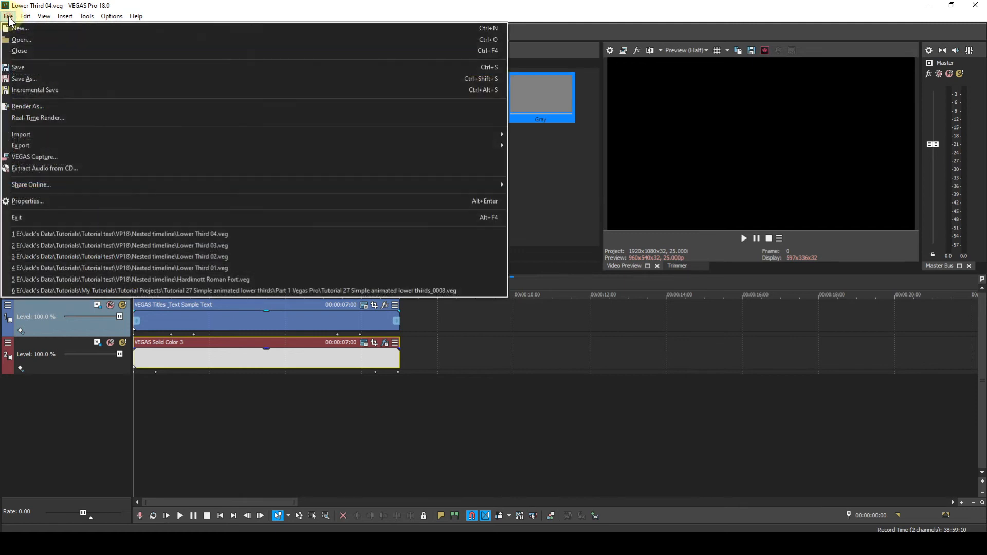
pyautogui.click(27, 54)
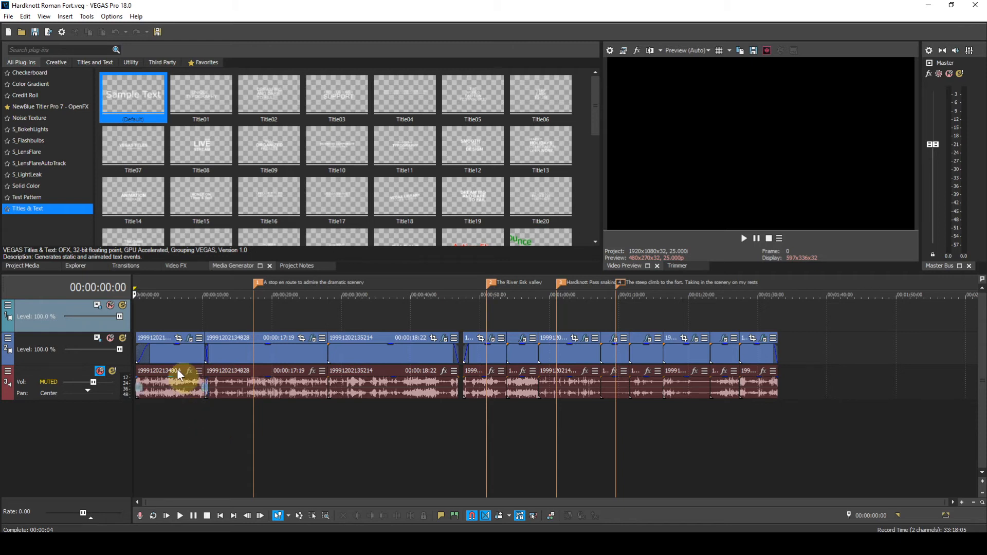
# Nest Lower Third 01.veg through Lower Third 04.veg on the empty top video track, placing one across each of the four markers in order
pyautogui.click(78, 264)
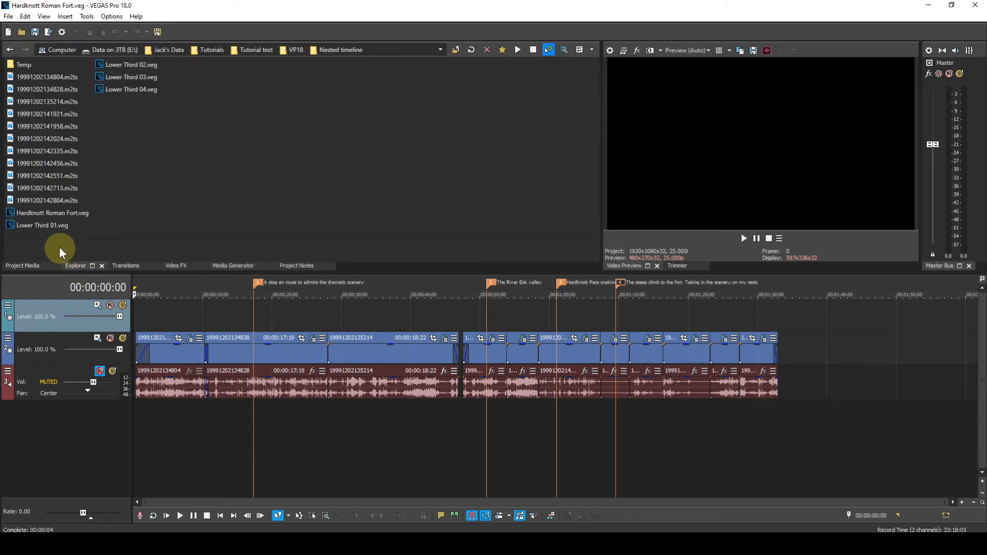
pyautogui.click(54, 229)
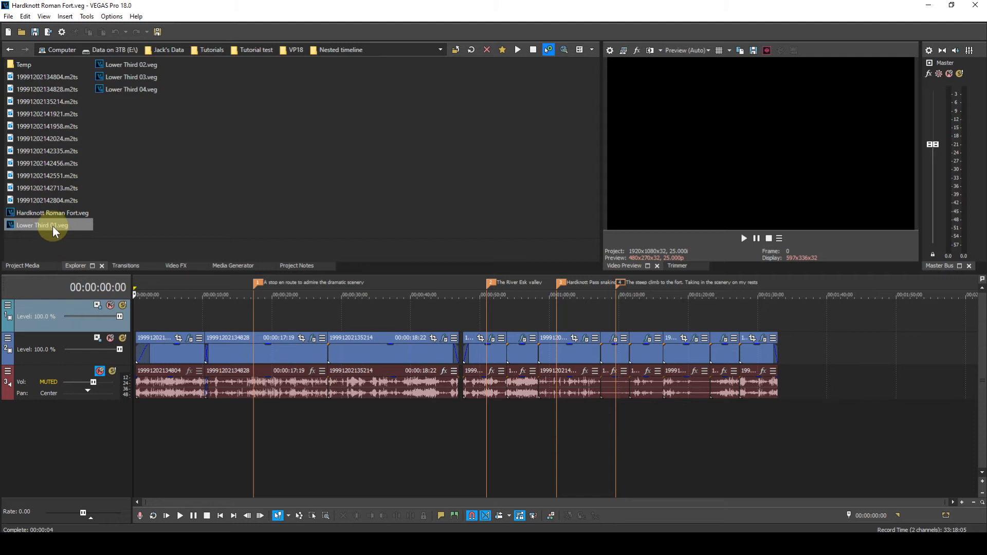
pyautogui.moveTo(52, 226); pyautogui.dragTo(235, 322)
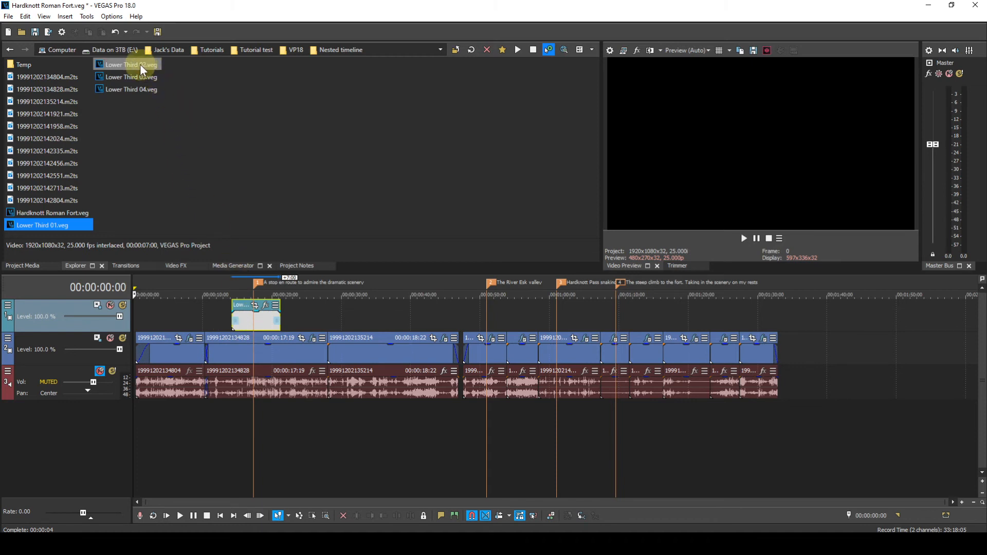
pyautogui.moveTo(140, 64); pyautogui.dragTo(467, 316)
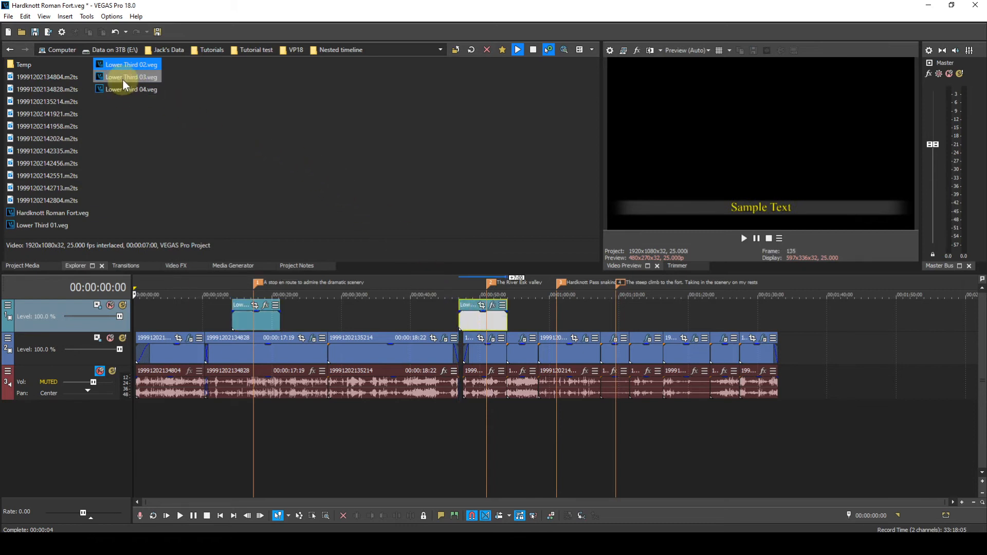
pyautogui.moveTo(123, 76); pyautogui.dragTo(539, 309)
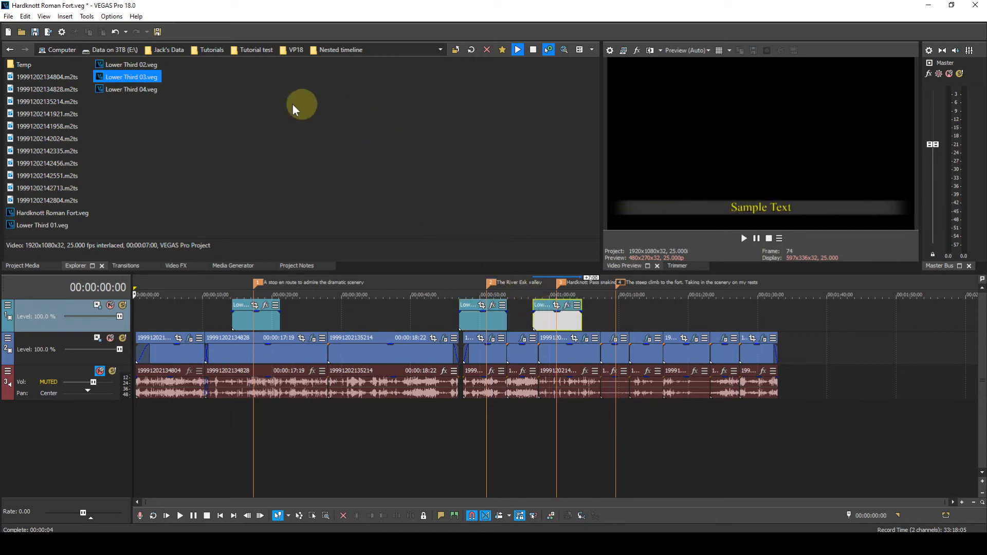
pyautogui.moveTo(138, 89); pyautogui.dragTo(606, 311)
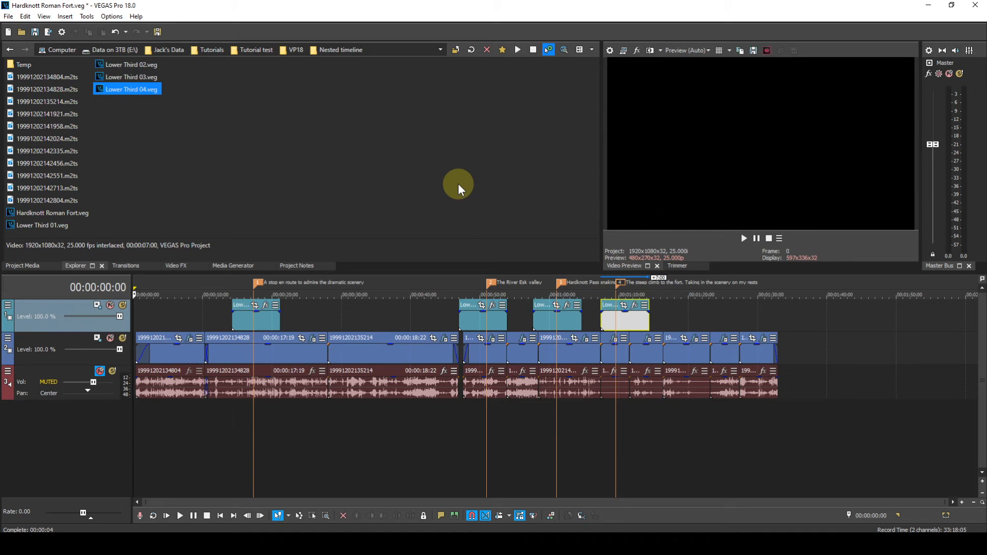
# Copy the name text of marker 1, "A stop en route to admire the dramatic scenery"
pyautogui.click(259, 285)
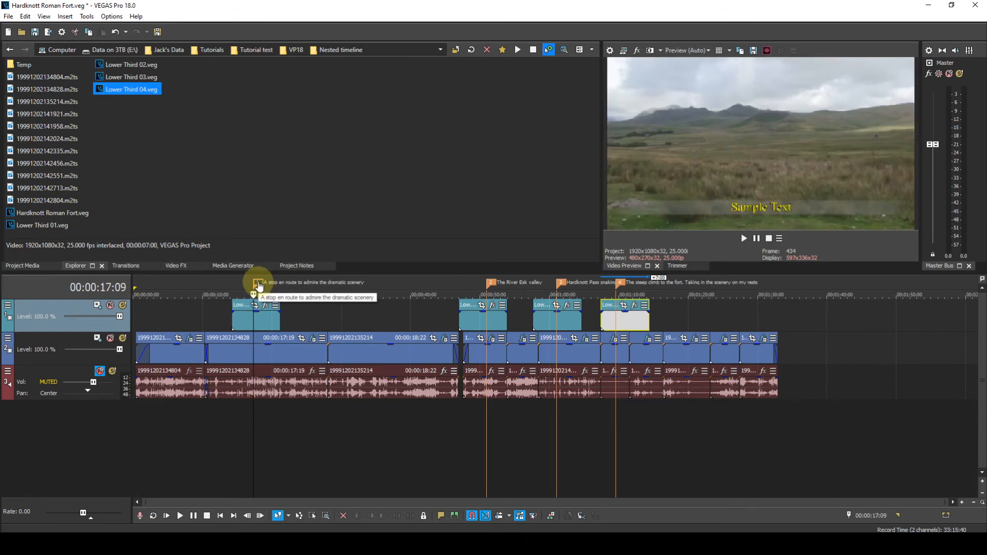
pyautogui.rightClick(259, 285)
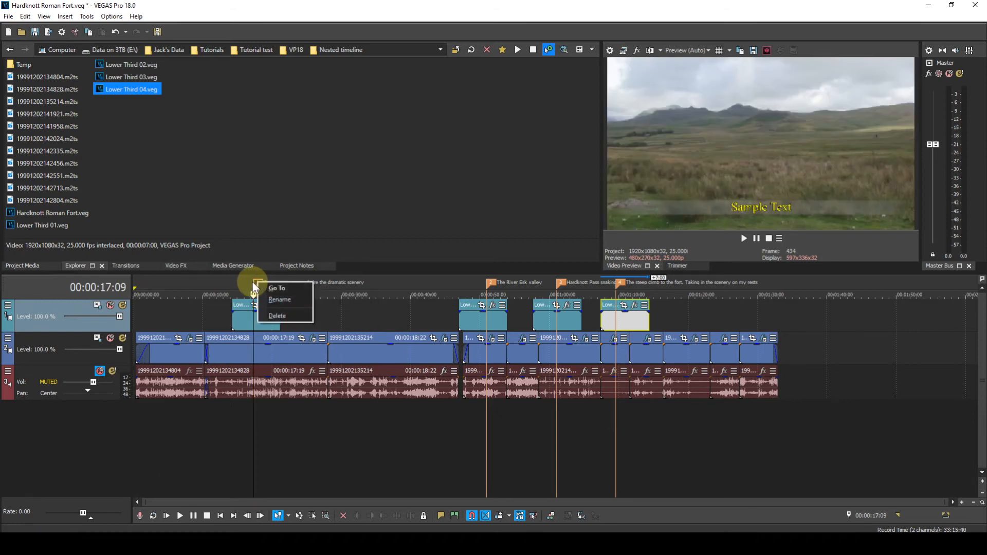
pyautogui.click(269, 300)
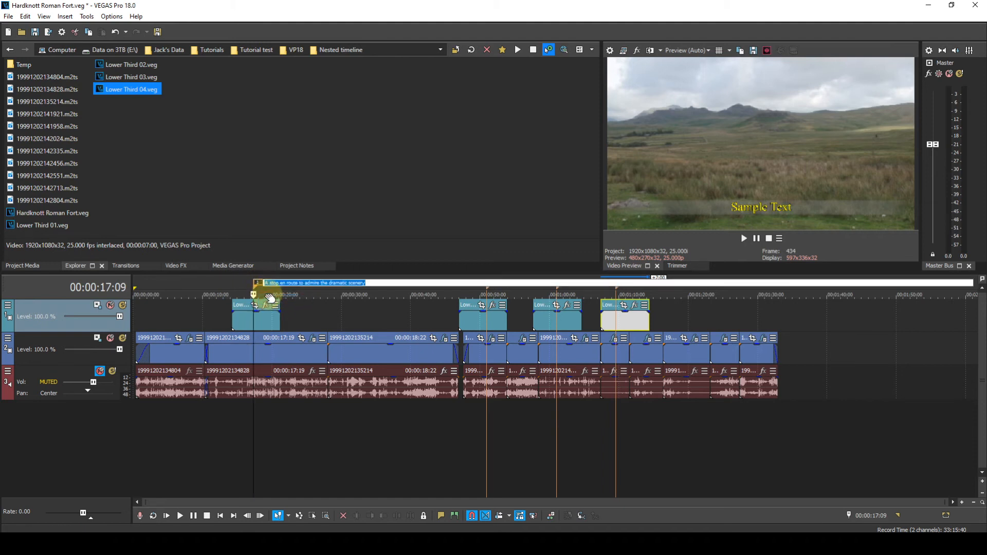
pyautogui.hotkey('ctrl', 'c')
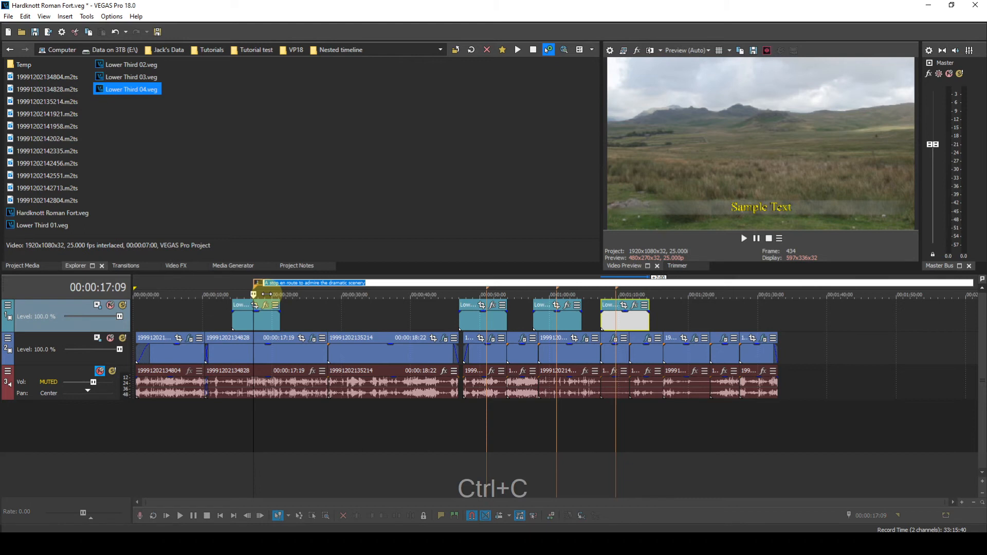
# Open the nested timeline of the Lower Third 01 event at marker 1
pyautogui.click(262, 319)
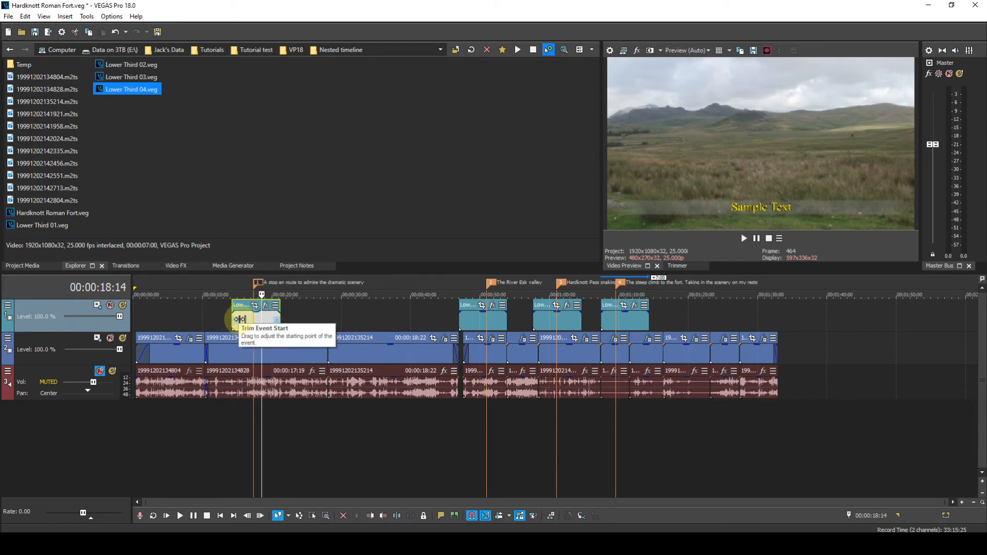
pyautogui.rightClick(239, 319)
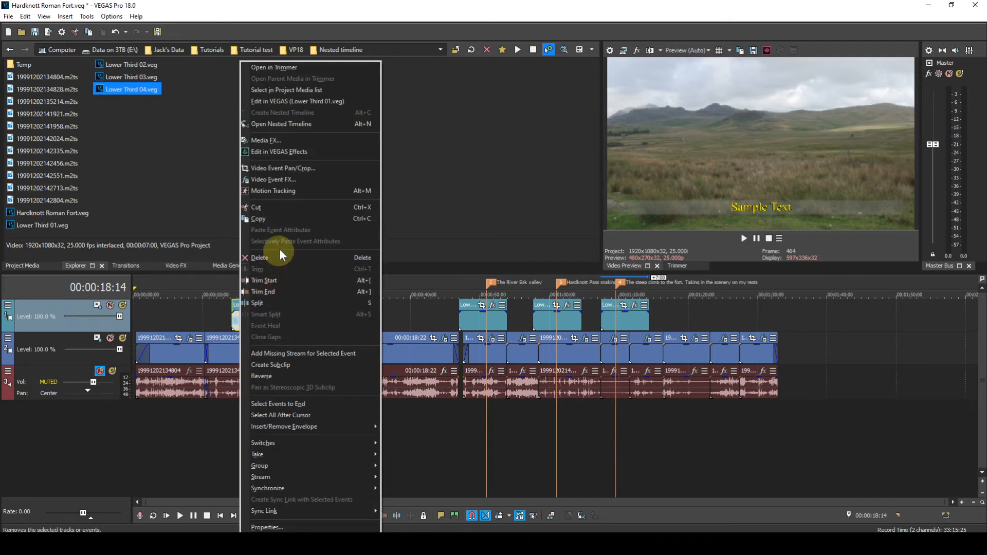
pyautogui.click(292, 125)
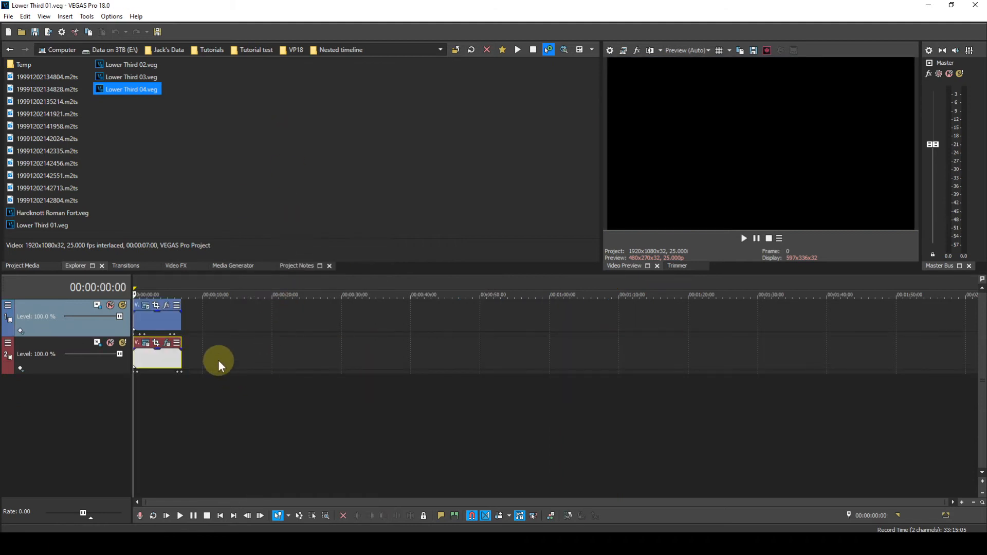
# Replace the title event's Sample Text with the copied "A stop en route to admire the dramatic scenery" and close its generator settings
pyautogui.scroll(5, 218, 360)
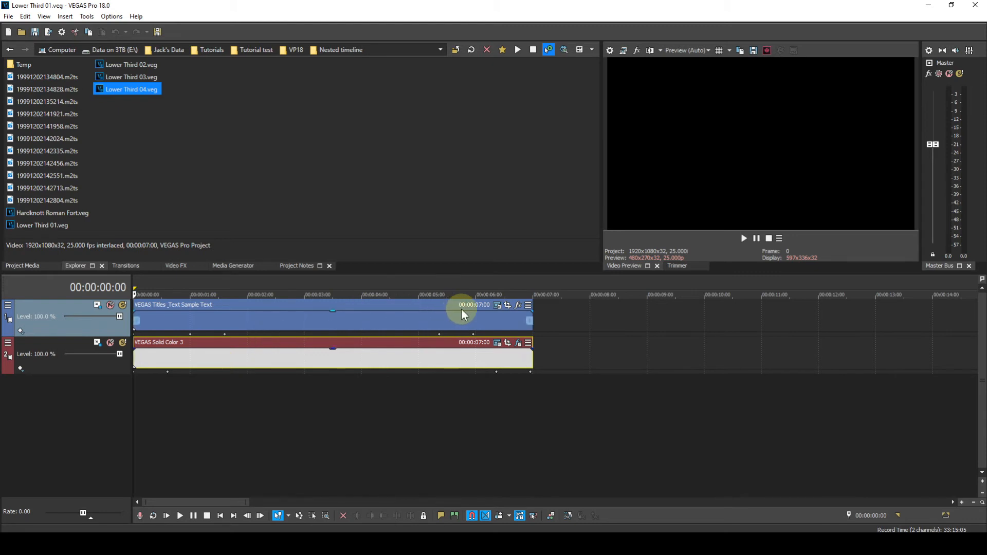
pyautogui.click(496, 307)
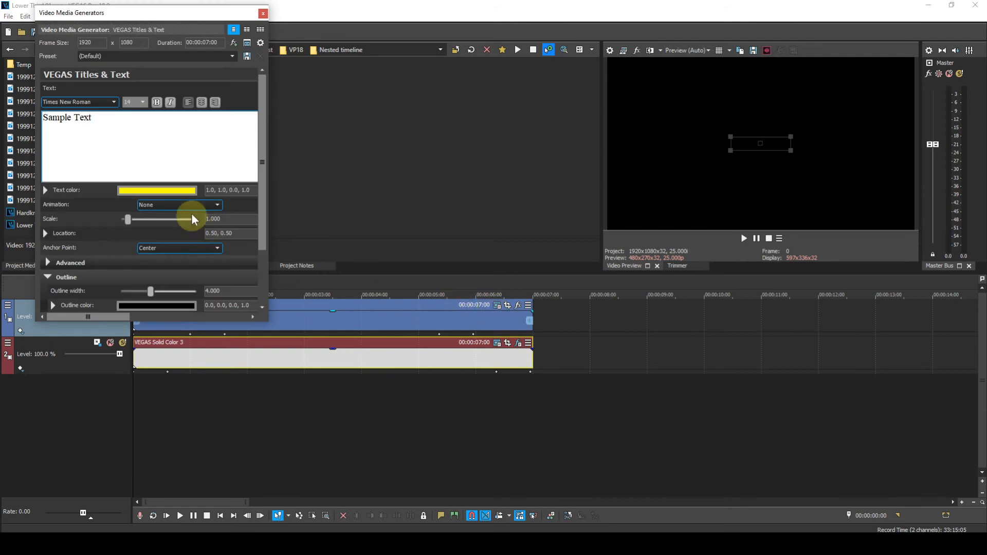
pyautogui.tripleClick(67, 119)
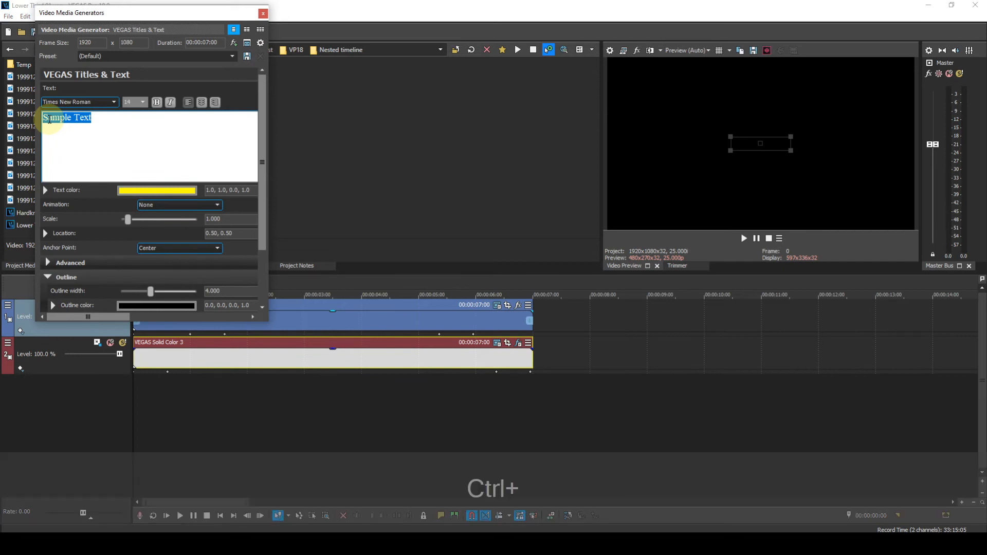
pyautogui.hotkey('ctrl', 'v')
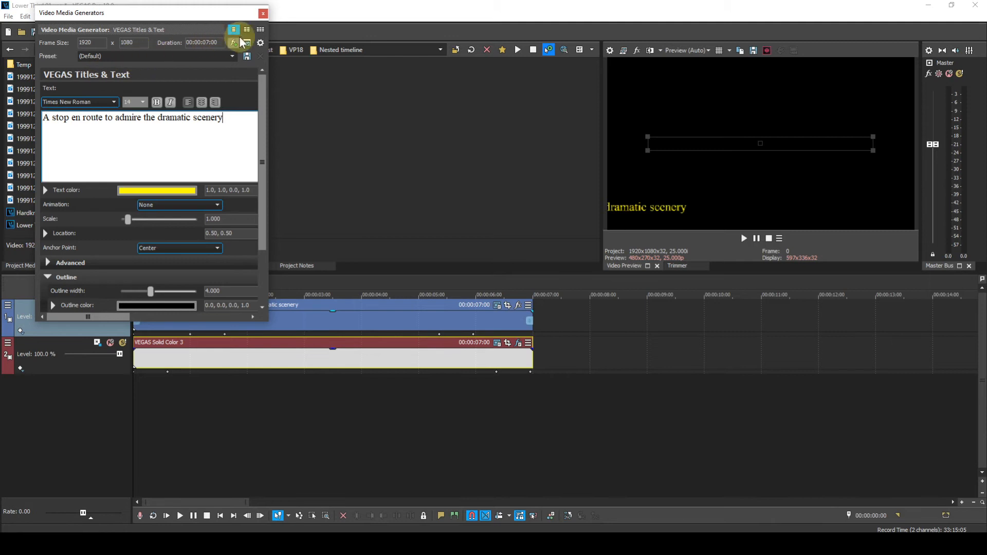
pyautogui.click(263, 12)
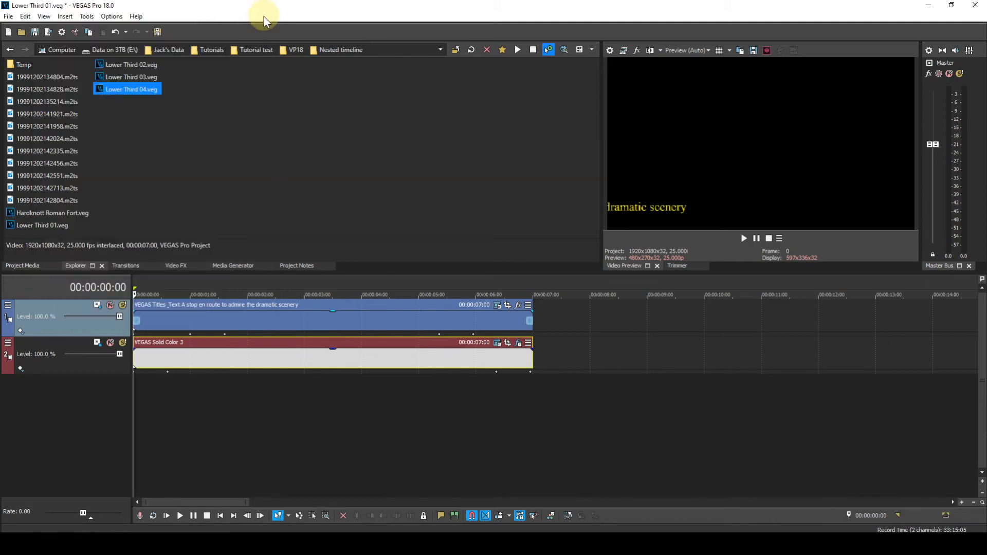
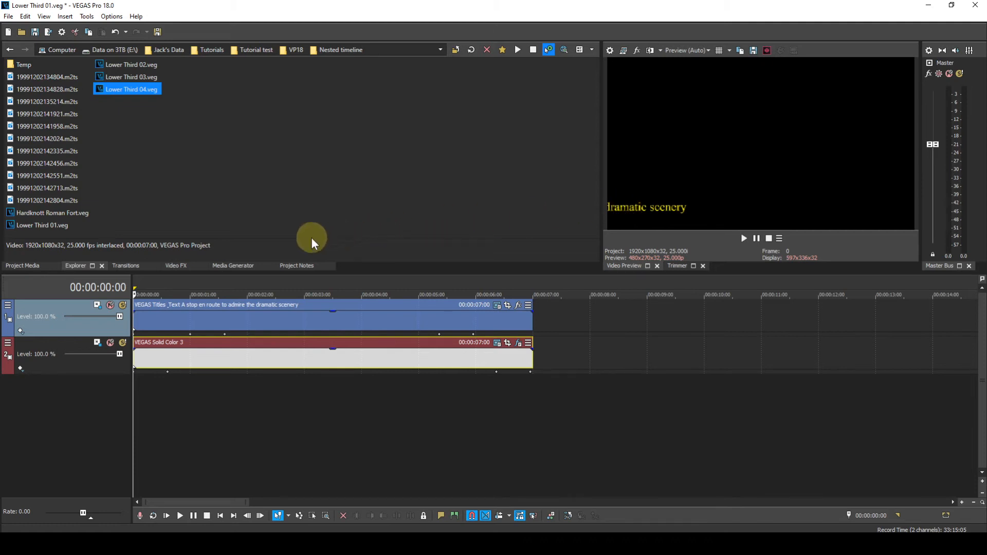
# Open Track Motion for the title text track and enlarge its window until the position workspace and keyframe timeline are usable
pyautogui.click(97, 306)
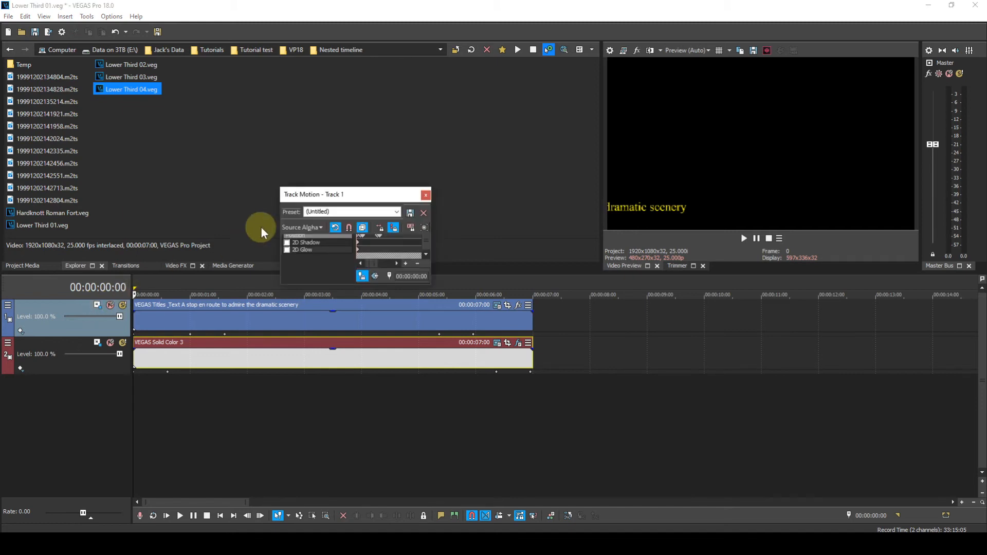
pyautogui.moveTo(314, 195); pyautogui.dragTo(132, 96)
pyautogui.click(108, 176)
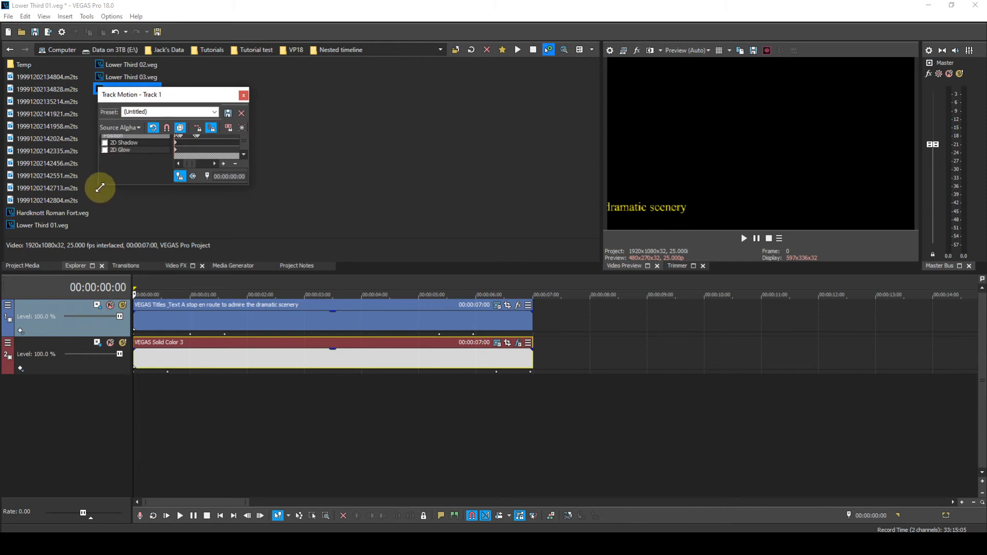
pyautogui.moveTo(98, 188); pyautogui.dragTo(21, 292)
pyautogui.moveTo(249, 289); pyautogui.dragTo(437, 328)
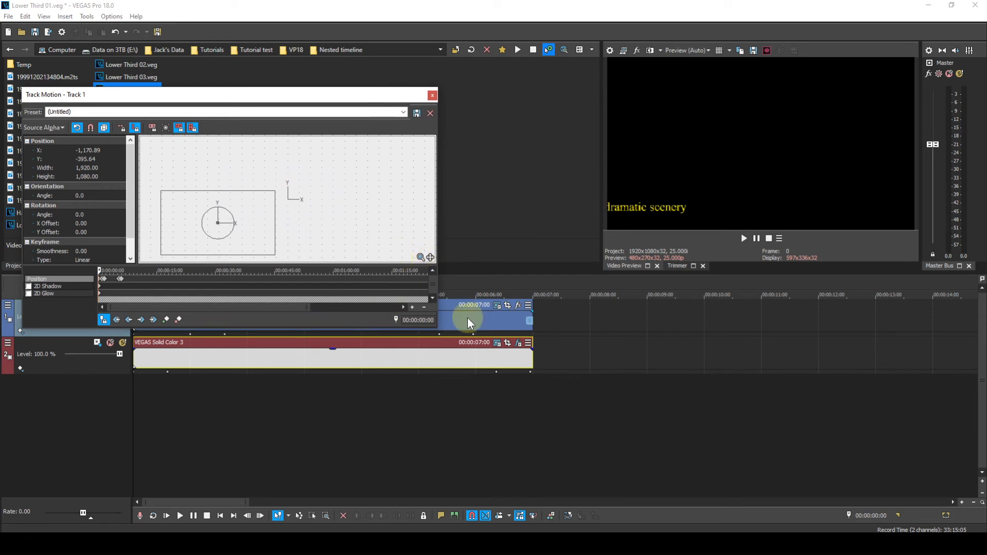
# Move the title track's first position keyframe horizontally out of frame to X about -1,689, keeping movement locked vertically
pyautogui.click(414, 307)
pyautogui.click(414, 306)
pyautogui.click(414, 306)
pyautogui.click(414, 306)
pyautogui.click(414, 306)
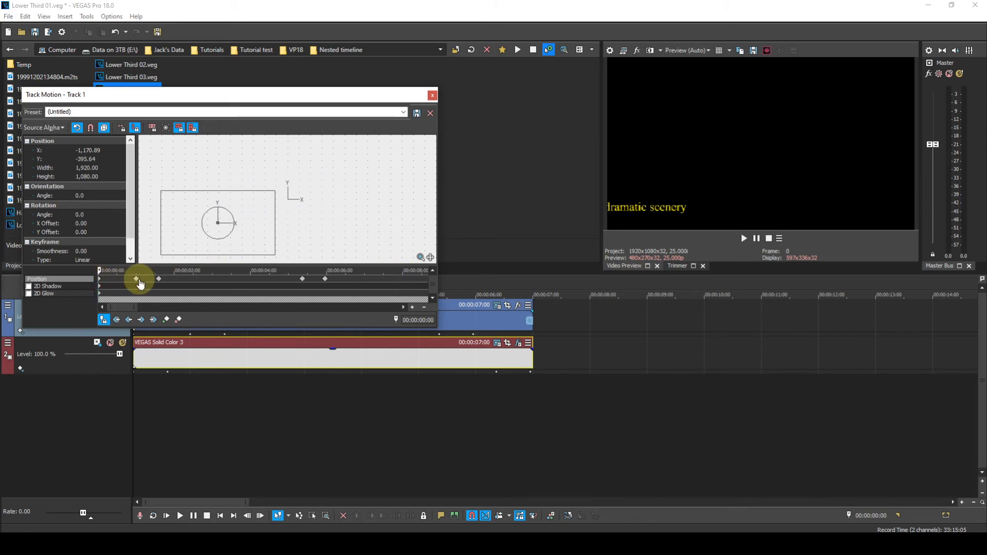
pyautogui.click(105, 320)
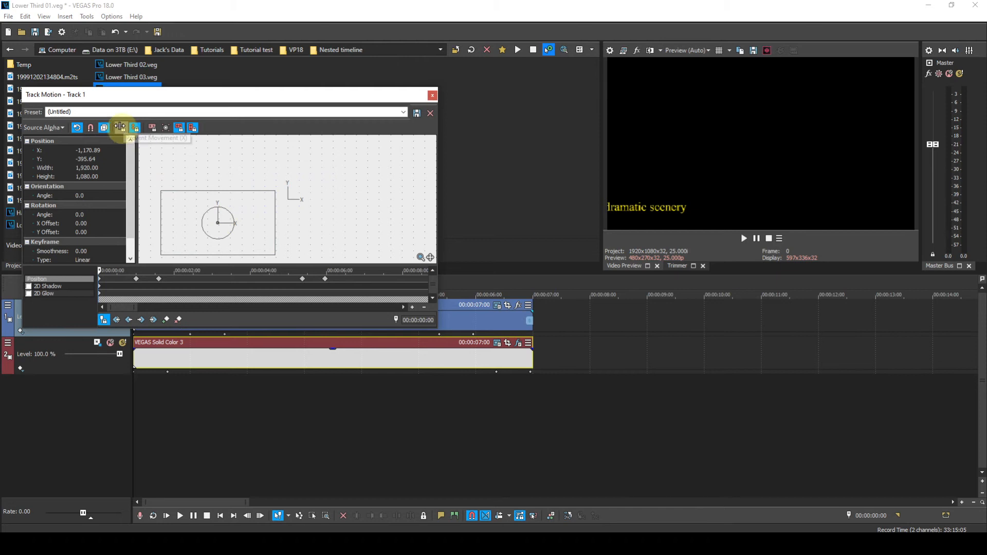
pyautogui.click(119, 127)
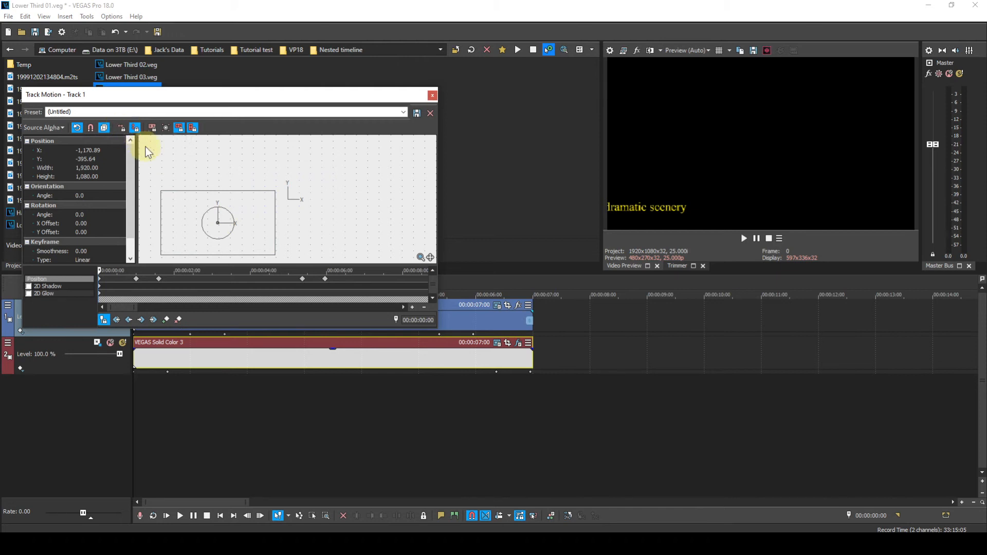
pyautogui.moveTo(182, 244); pyautogui.dragTo(152, 246)
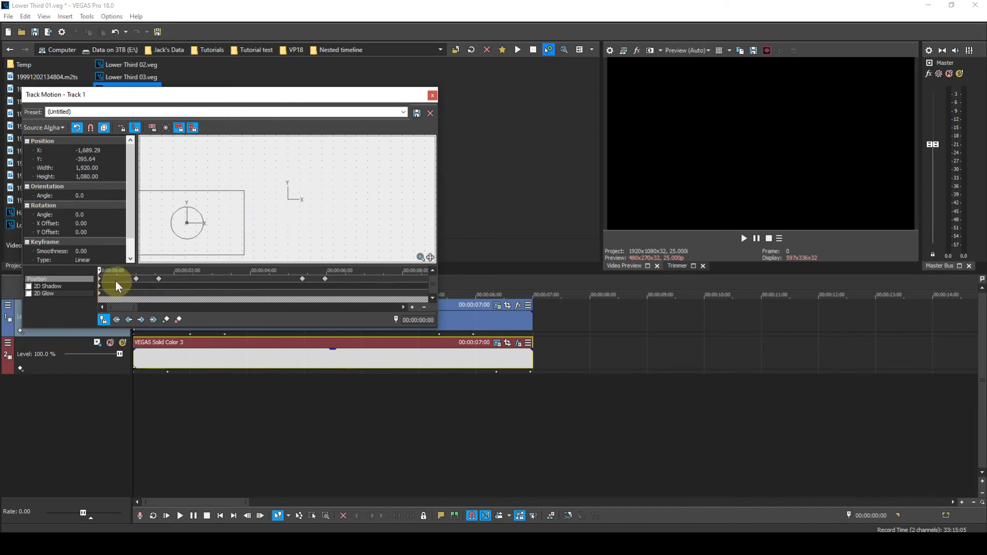
# Copy the first position keyframe and paste it over the keyframe at 00:00:01:00
pyautogui.rightClick(100, 282)
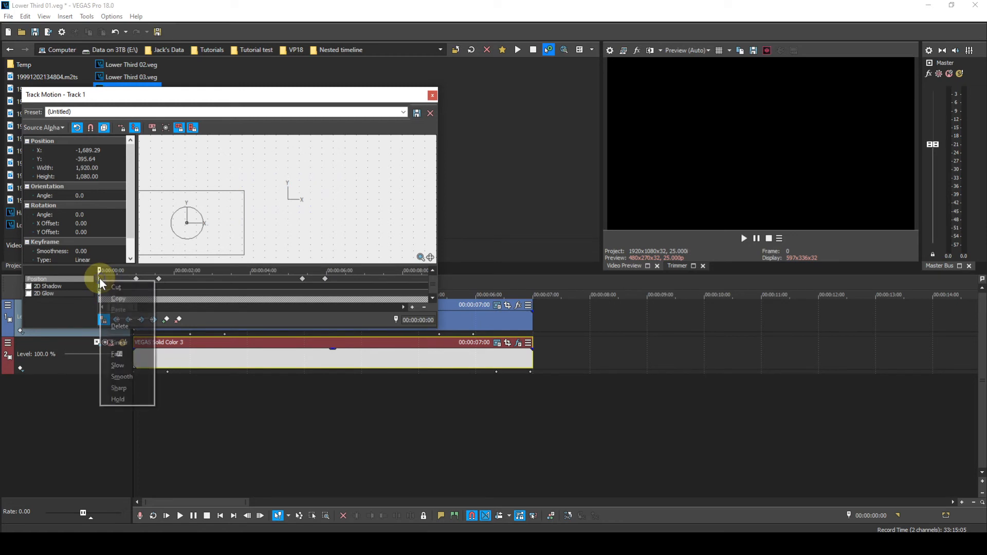
pyautogui.click(114, 299)
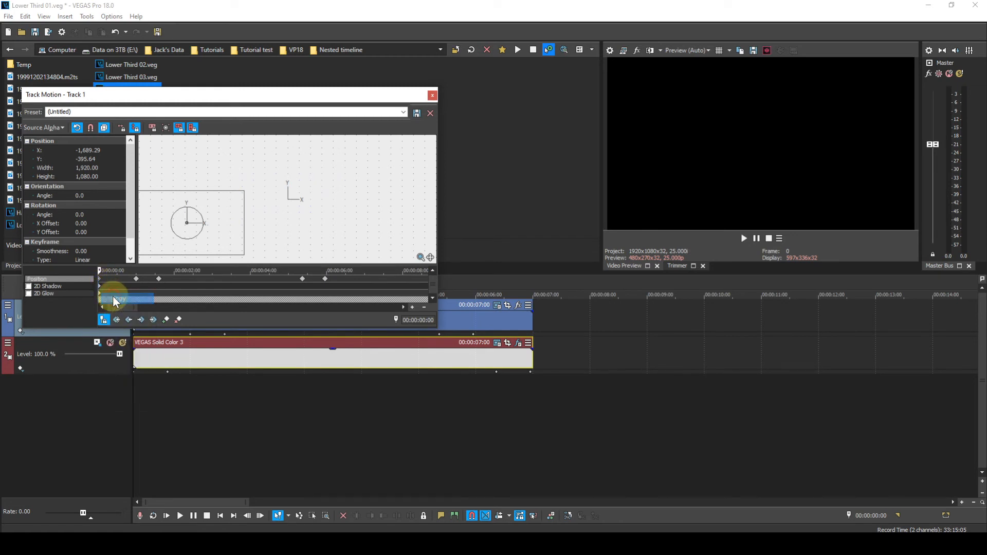
pyautogui.click(143, 319)
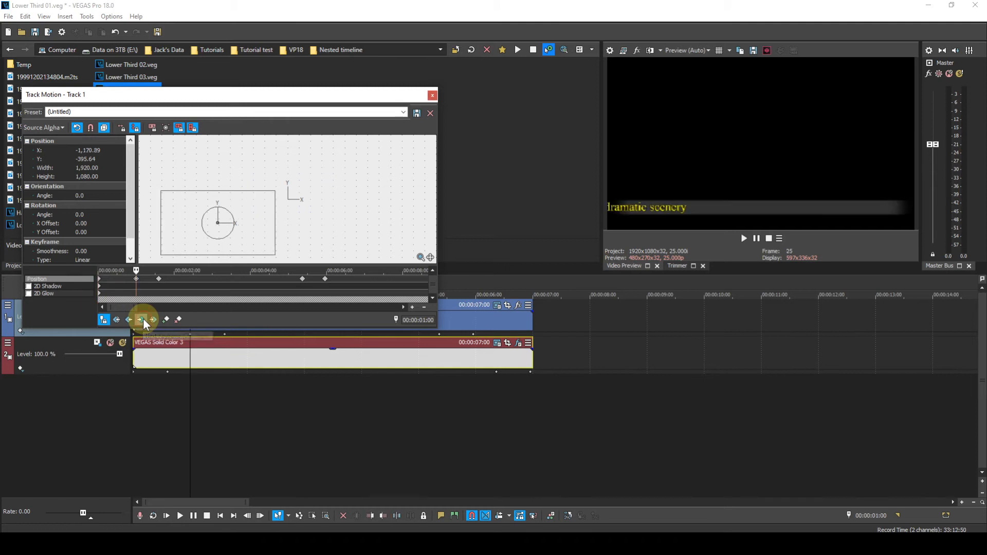
pyautogui.click(137, 281)
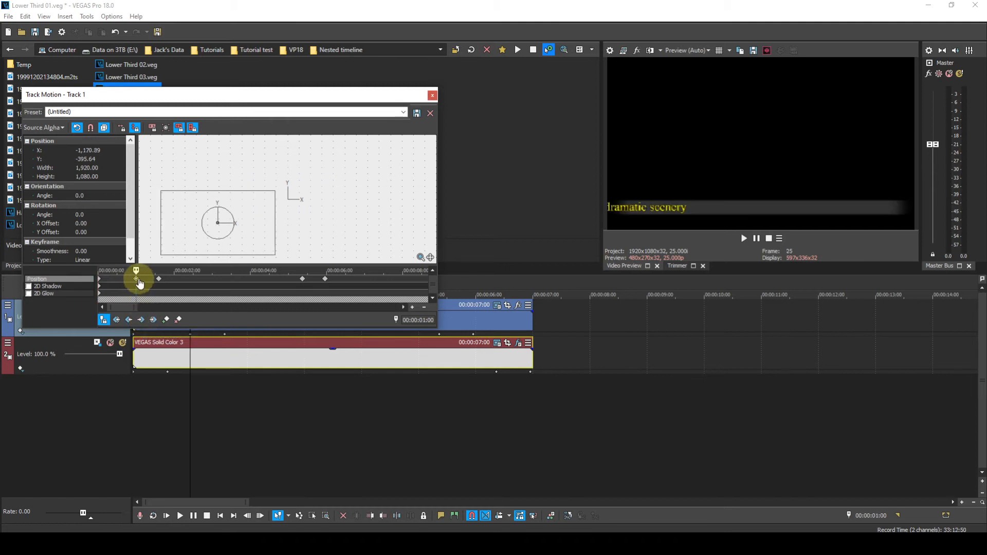
pyautogui.rightClick(137, 279)
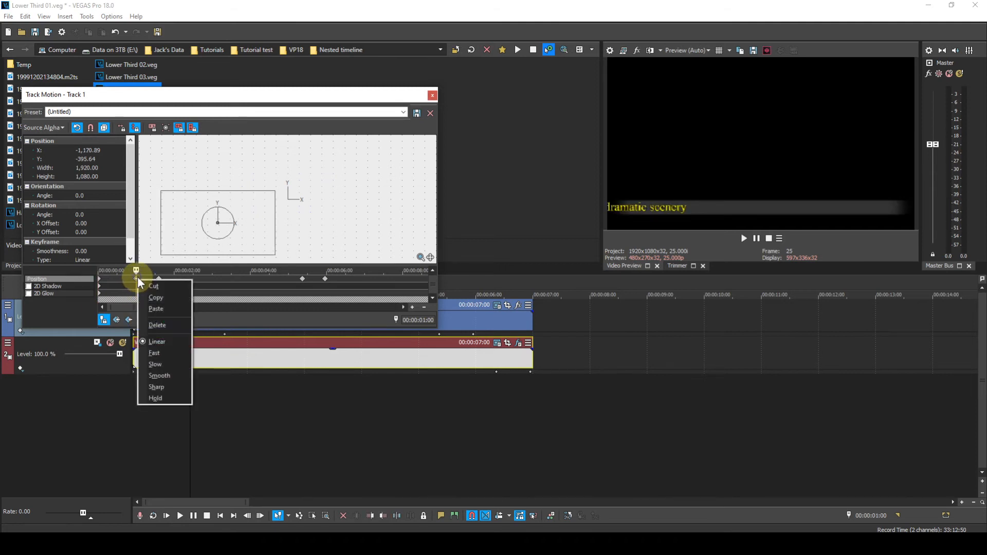
pyautogui.click(152, 308)
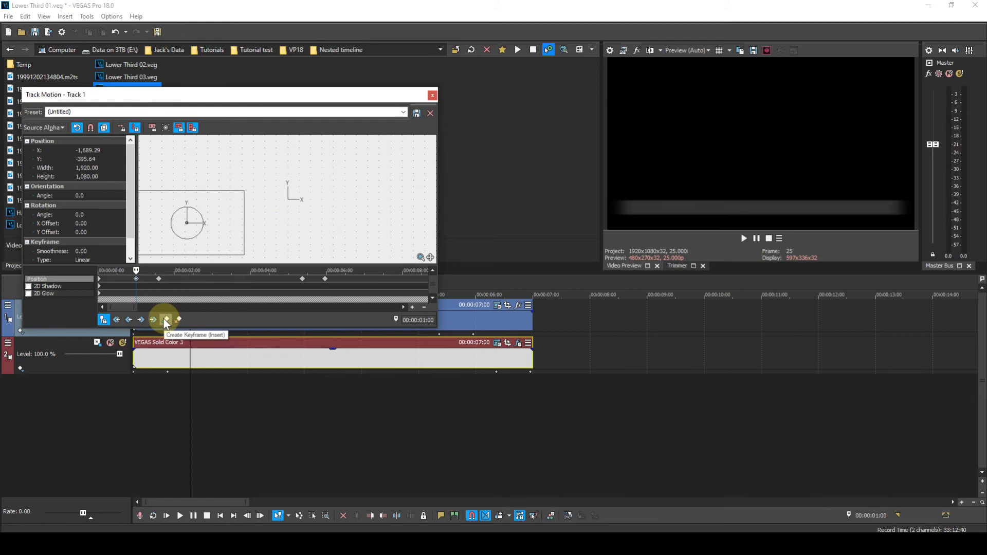
# Paste the copied off-frame position over the title track's last keyframe at 00:00:05:24
pyautogui.click(154, 319)
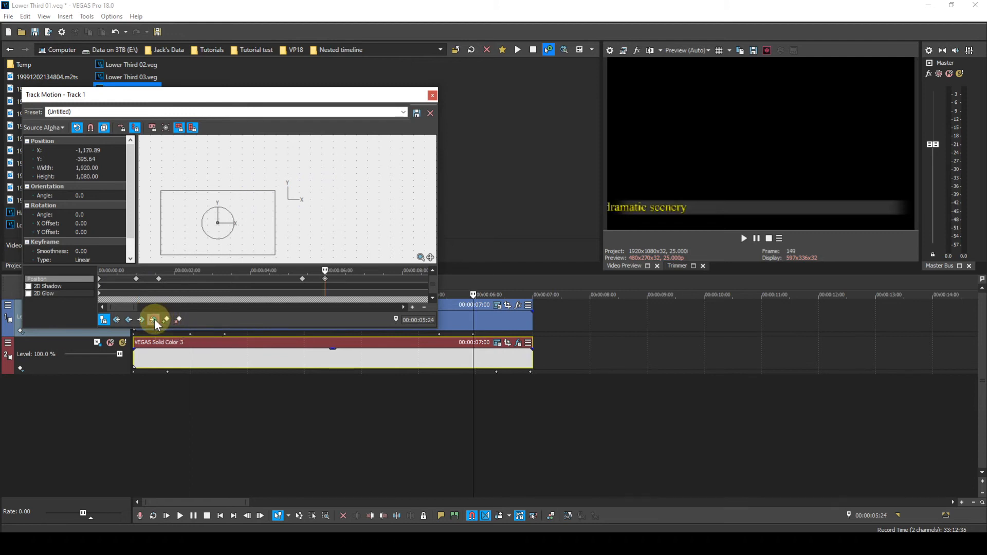
pyautogui.rightClick(327, 281)
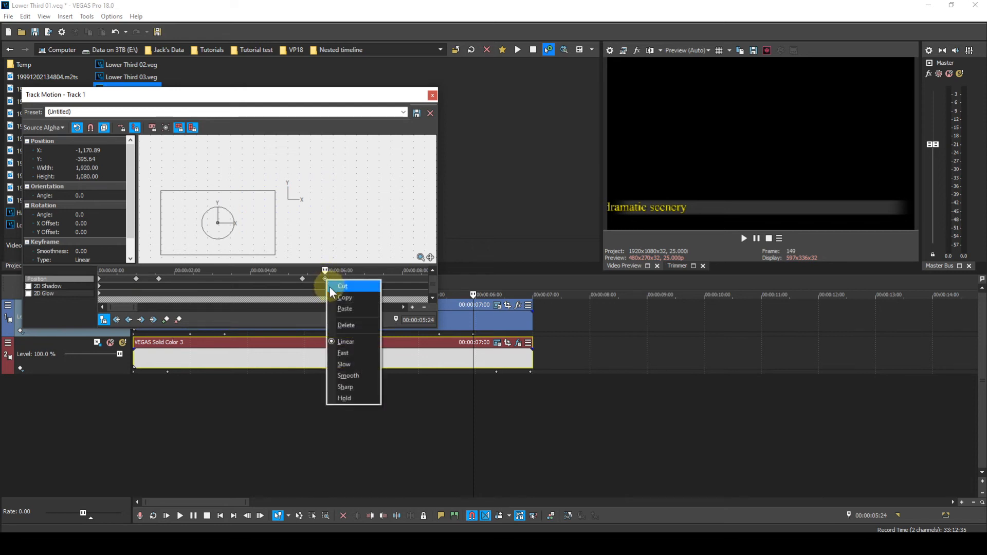
pyautogui.click(338, 308)
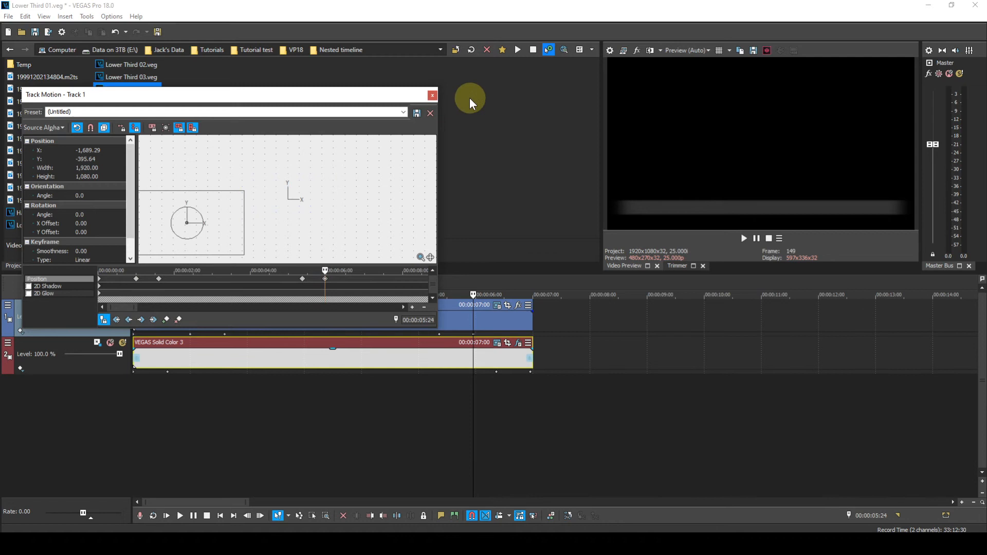
# Play the nested lower third from the start to check how the bar and title text slide in and out
pyautogui.moveTo(295, 96); pyautogui.dragTo(294, 40)
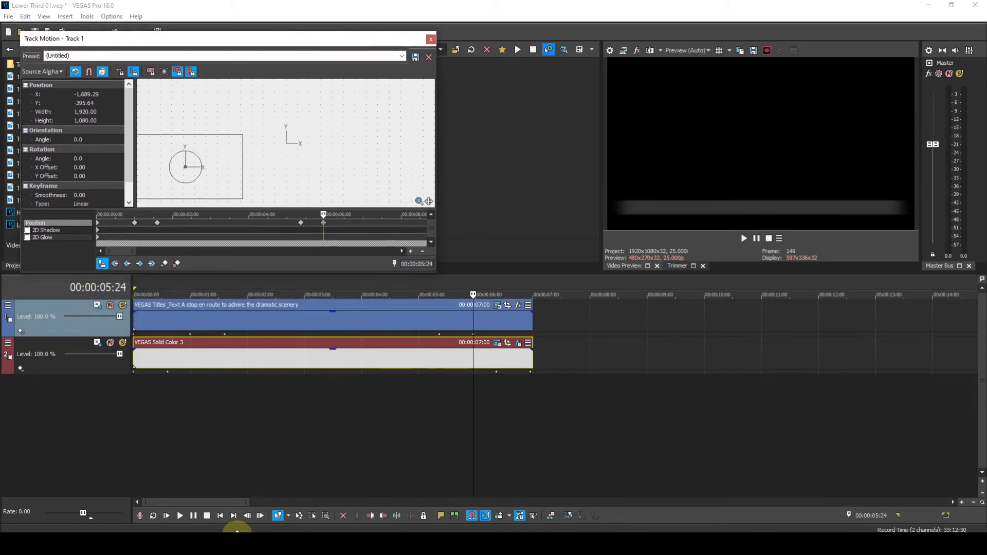
pyautogui.click(180, 517)
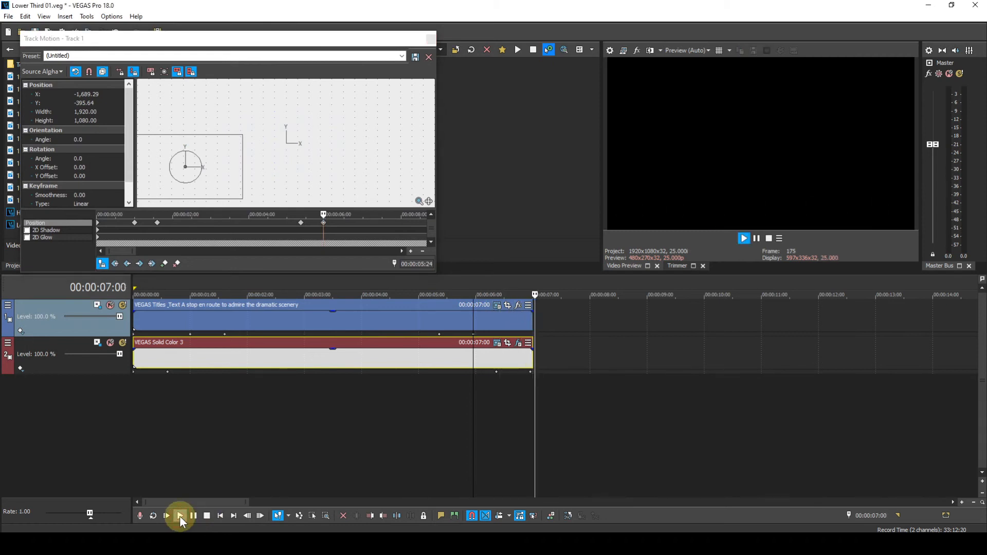
pyautogui.click(221, 516)
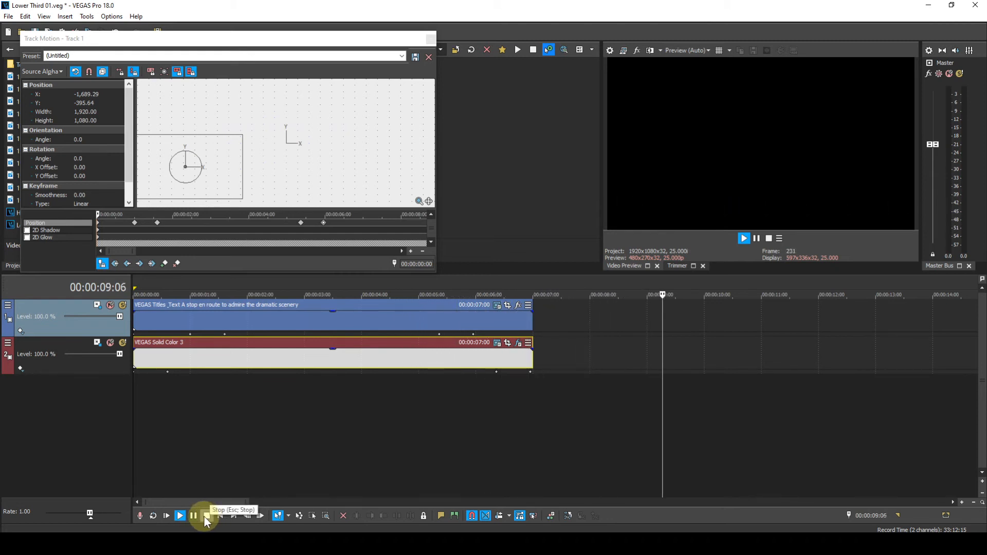
pyautogui.click(180, 515)
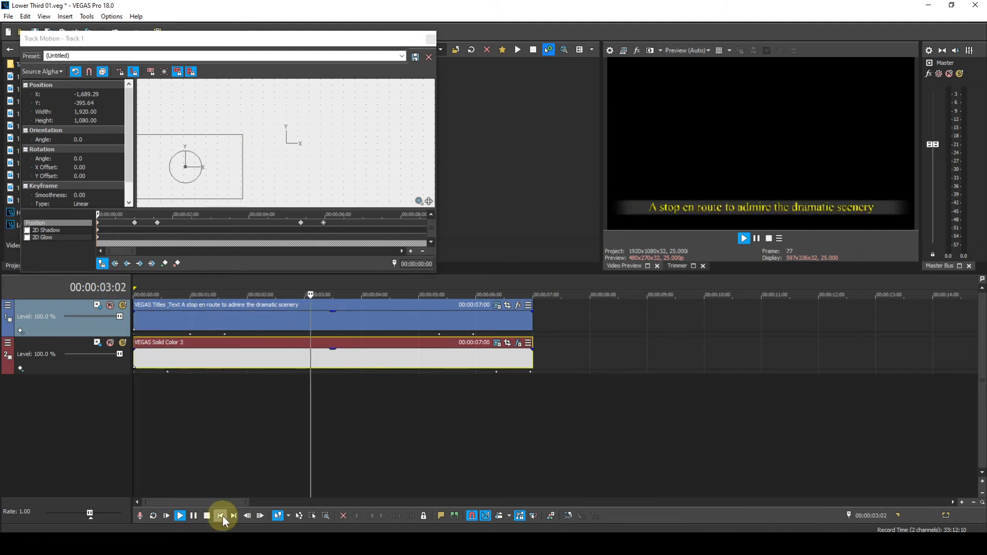
pyautogui.click(206, 516)
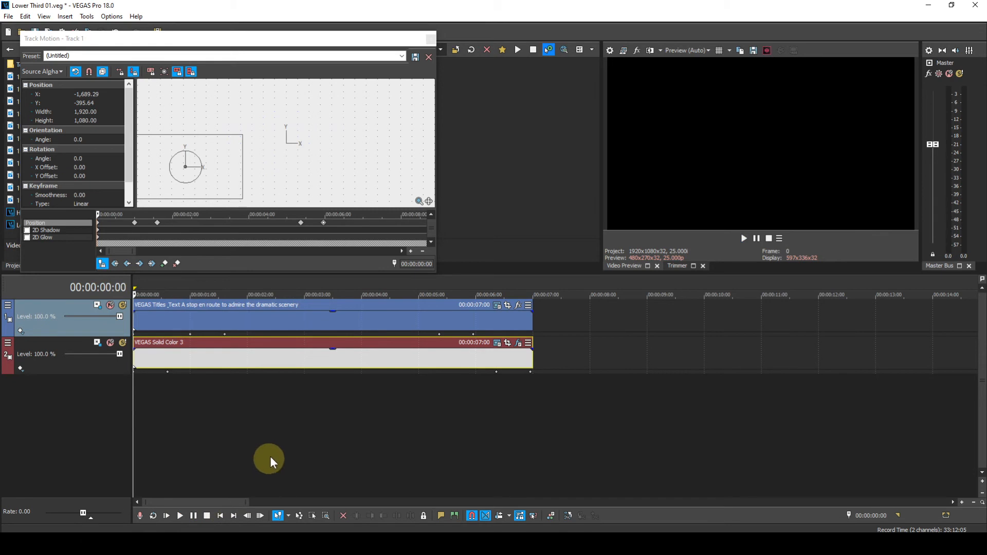
# Close Track Motion and return to the parent timeline, saving the changes made to the nested timeline
pyautogui.click(431, 39)
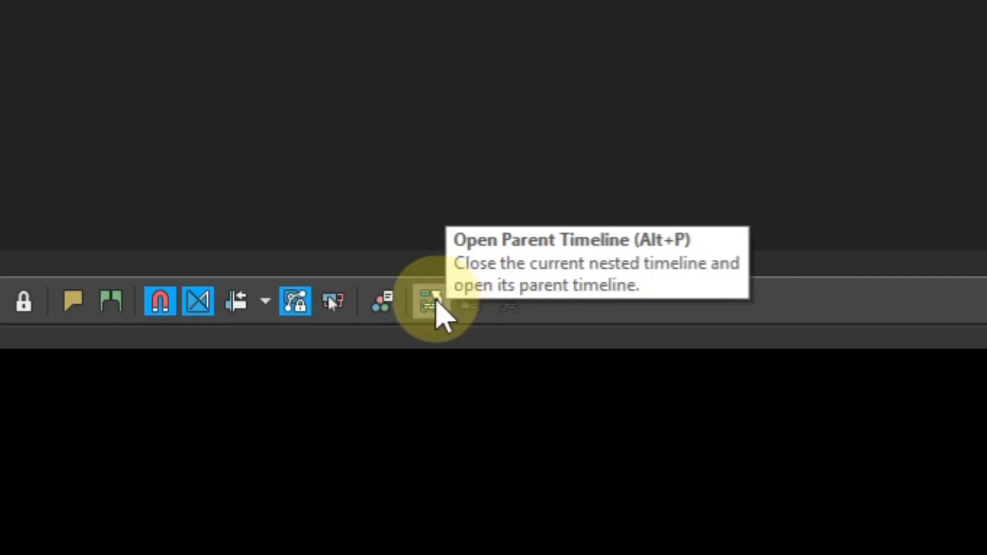
pyautogui.click(437, 311)
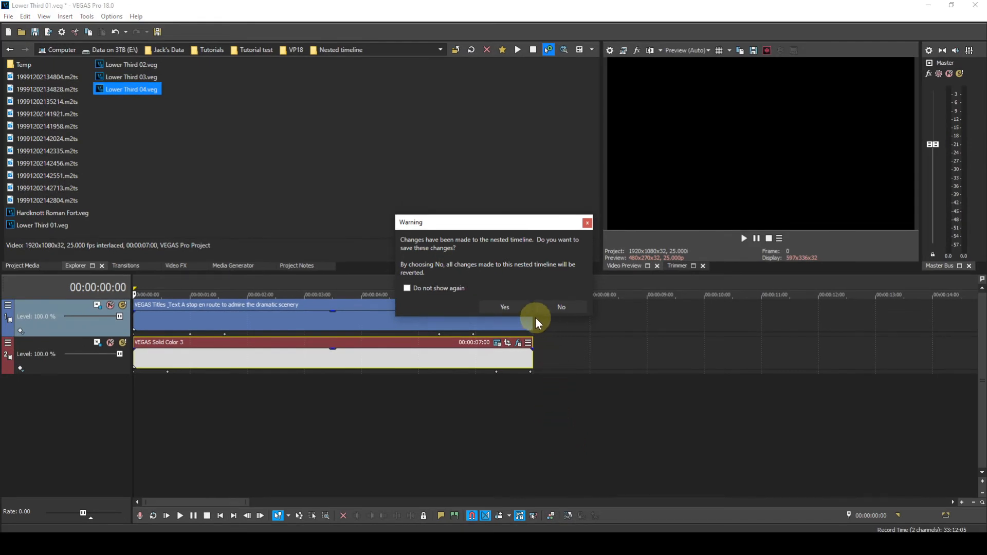
pyautogui.click(504, 307)
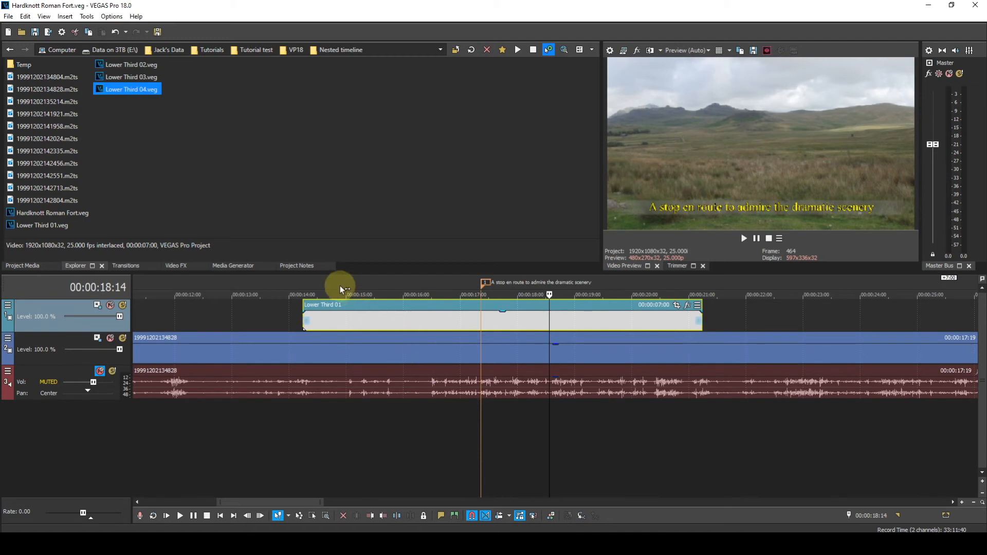
# Play the parent timeline from 00:00:14:00 through the Lower Third 01 event to check the title over the footage
pyautogui.click(290, 289)
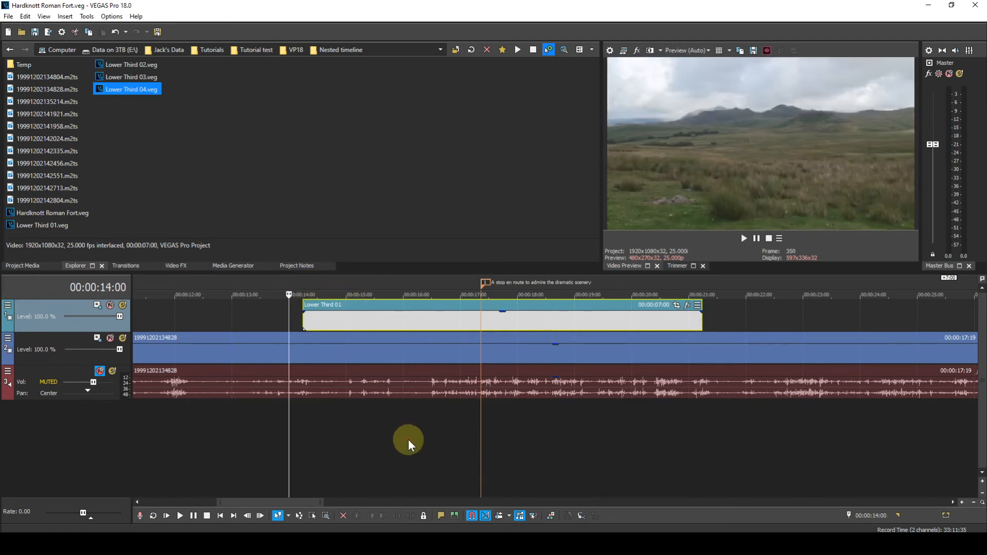
pyautogui.press('space')
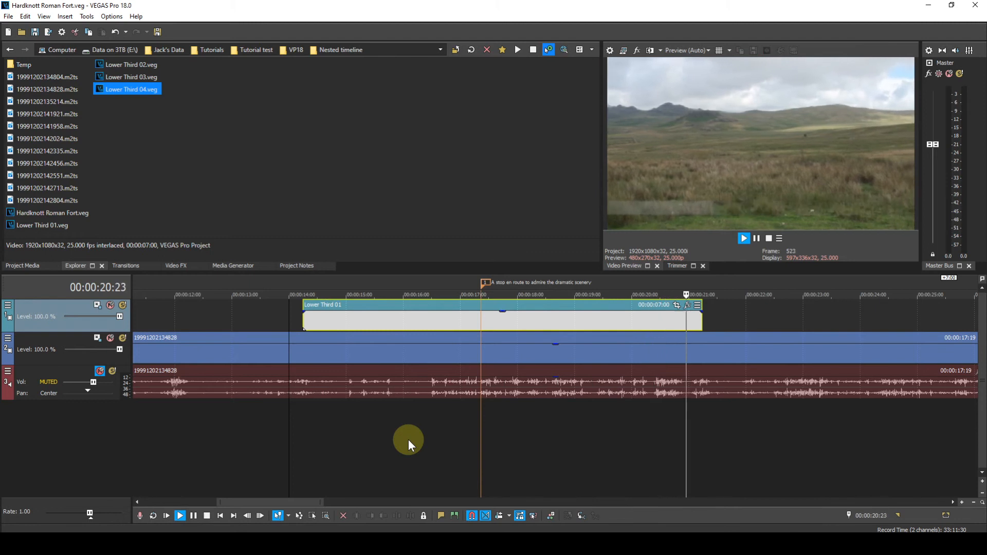
pyautogui.press('space')
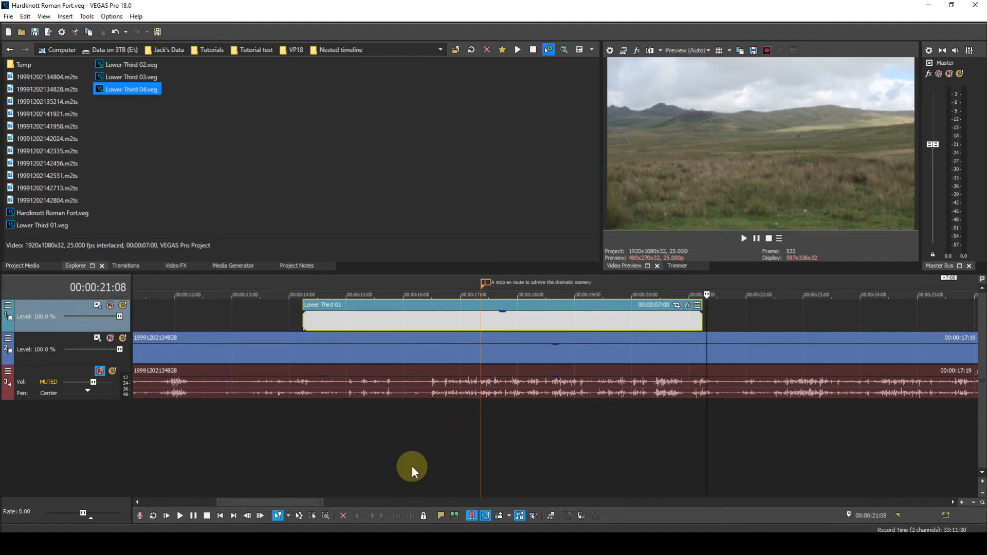
pyautogui.scroll(-2, 412, 465)
pyautogui.scroll(-5, 414, 463)
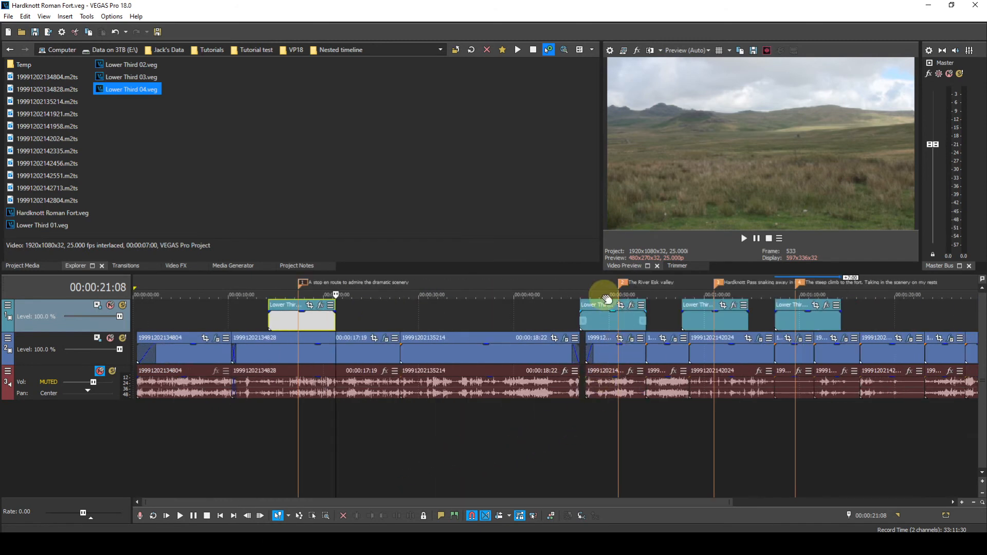
pyautogui.click(606, 288)
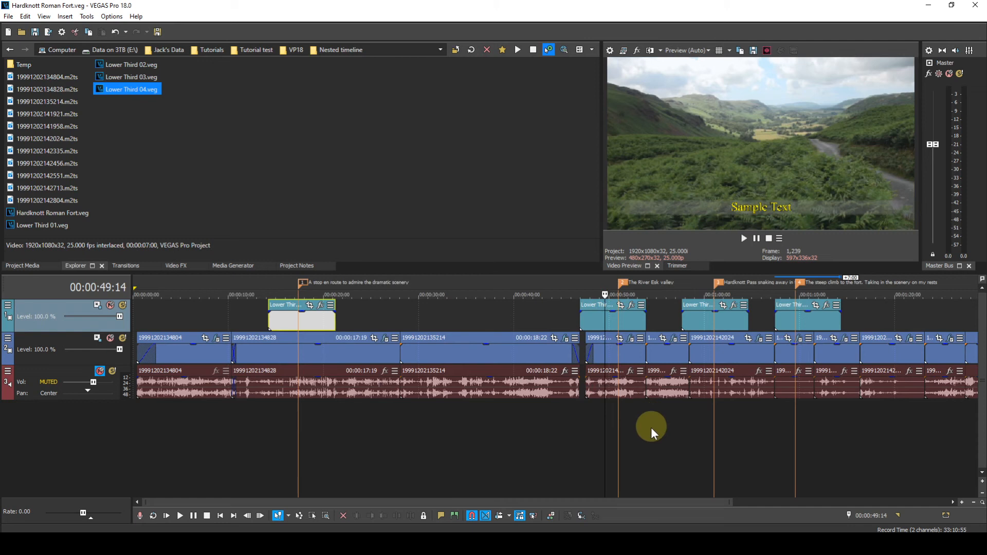
pyautogui.scroll(4, 661, 447)
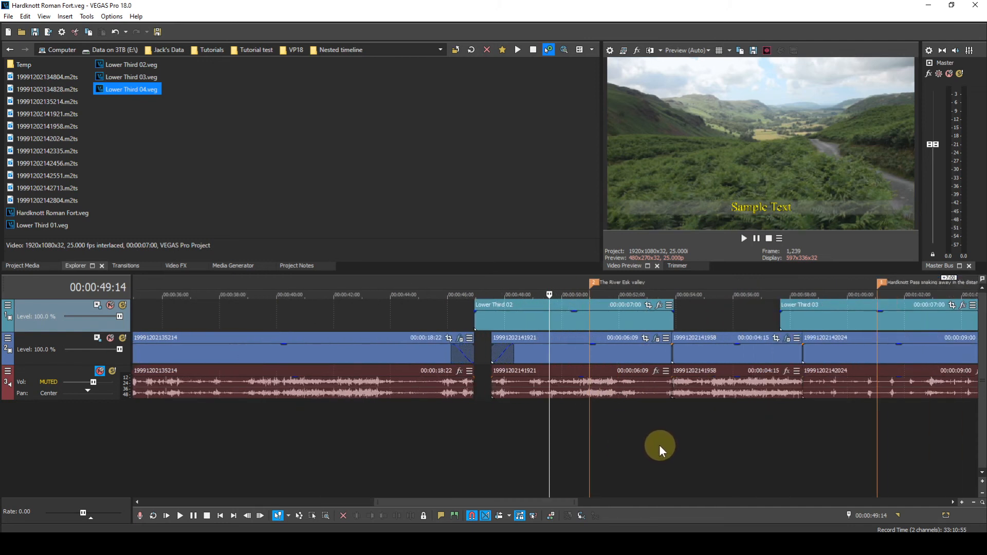
pyautogui.scroll(1, 659, 444)
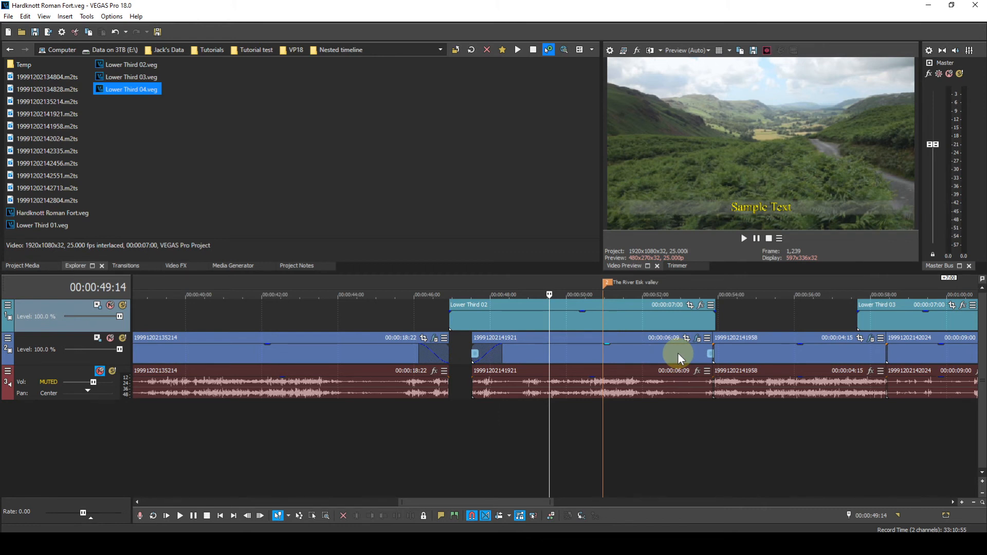
pyautogui.click(564, 316)
pyautogui.moveTo(565, 317); pyautogui.dragTo(619, 322)
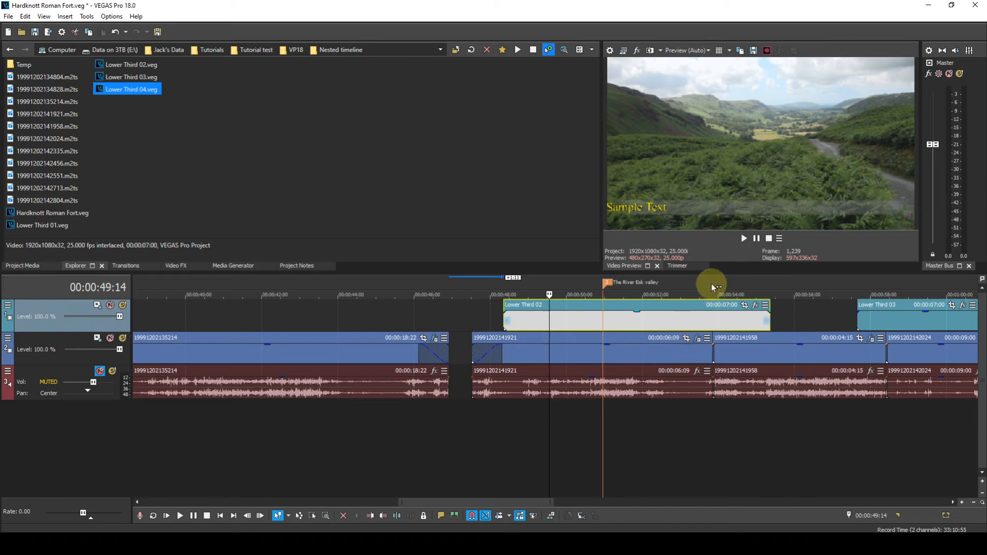
pyautogui.moveTo(709, 283); pyautogui.dragTo(503, 291)
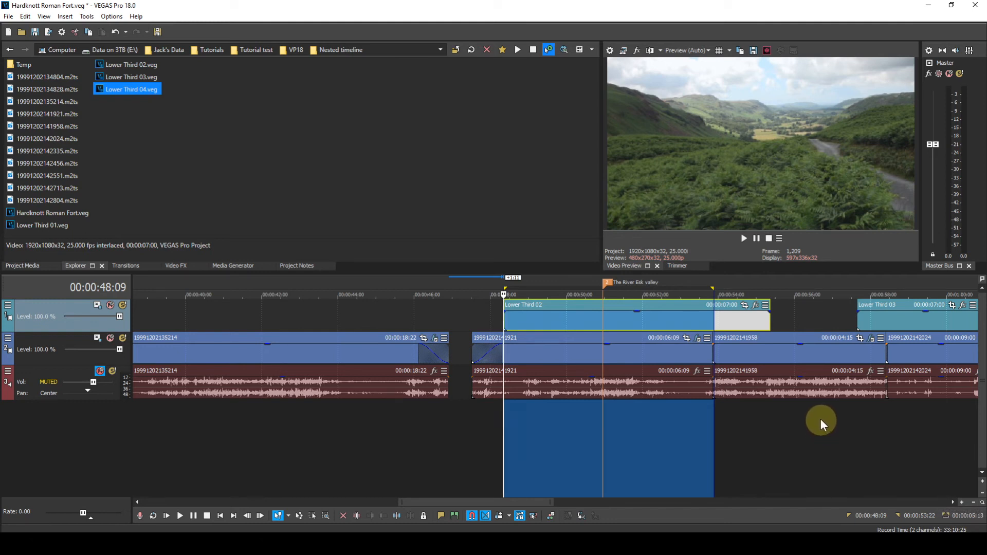
# Copy the name of the marker "The River Esk valley" and open the nested timeline of the Lower Third 02 event
pyautogui.rightClick(606, 282)
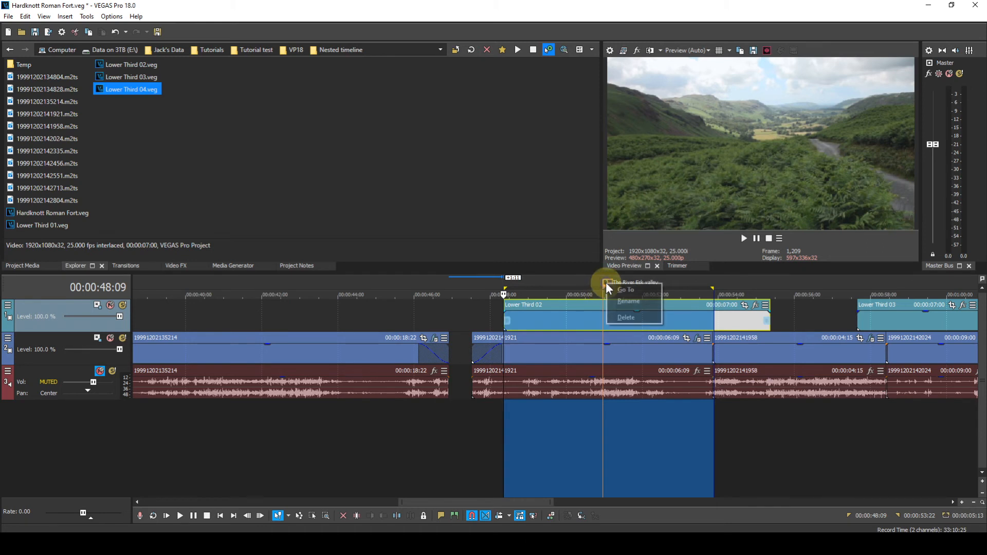
pyautogui.click(624, 302)
pyautogui.hotkey('ctrl', 'c')
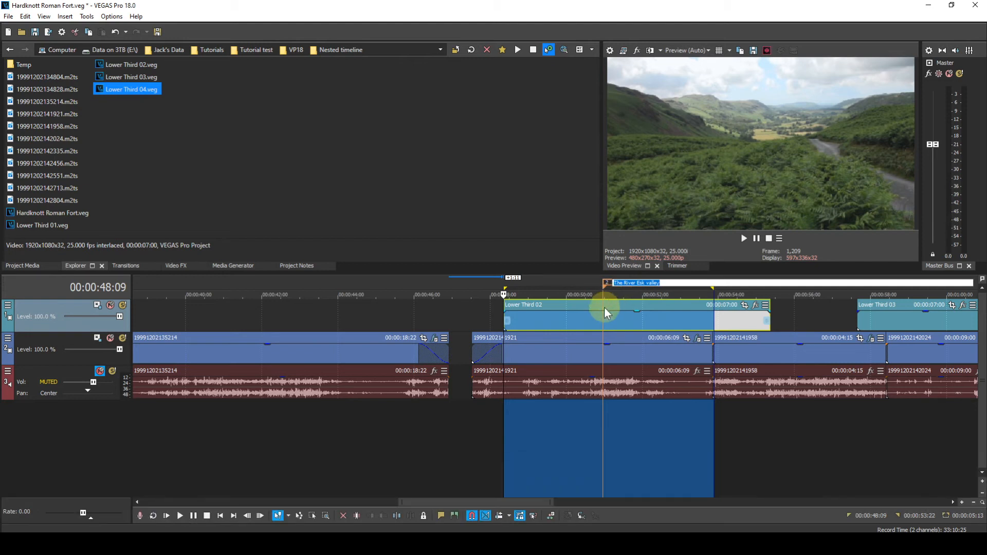
pyautogui.click(586, 314)
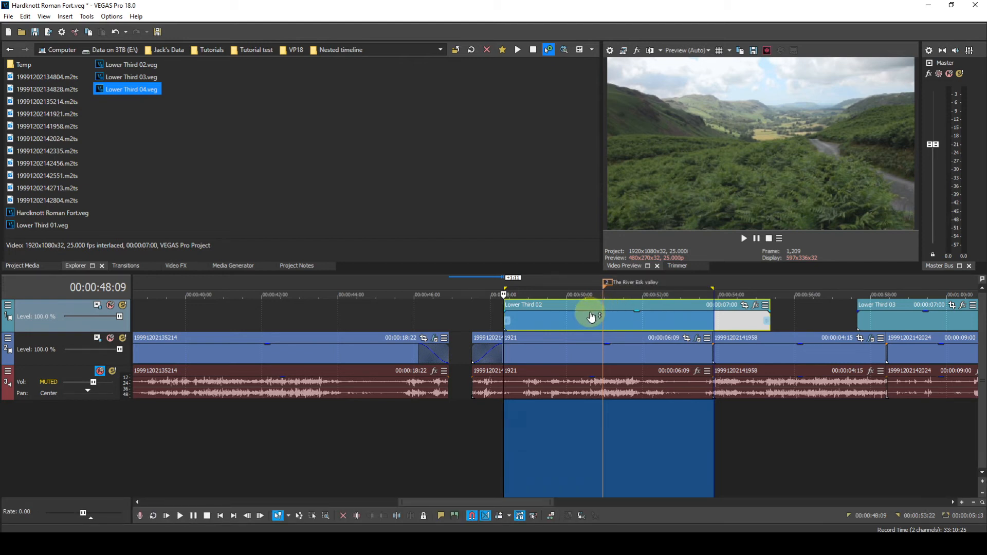
pyautogui.rightClick(588, 319)
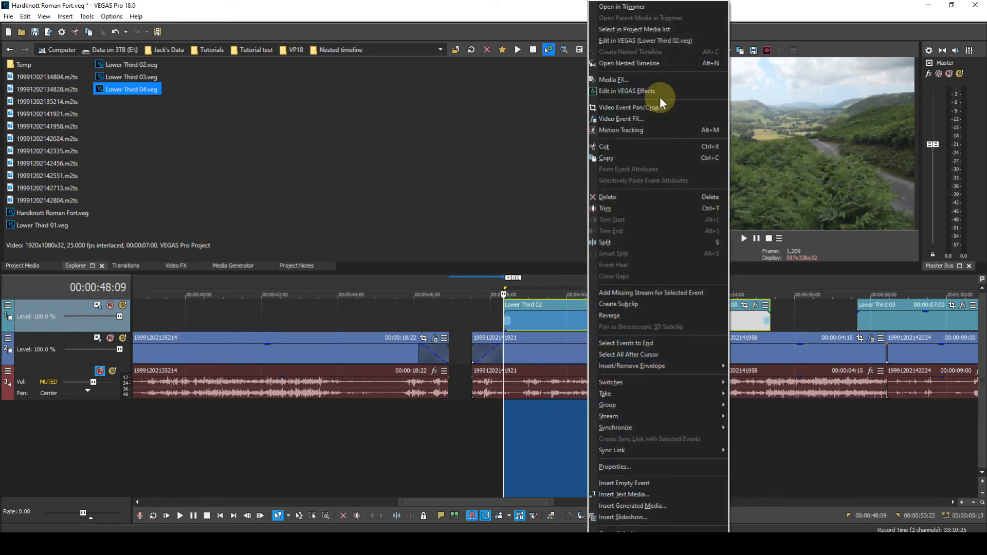
pyautogui.click(652, 63)
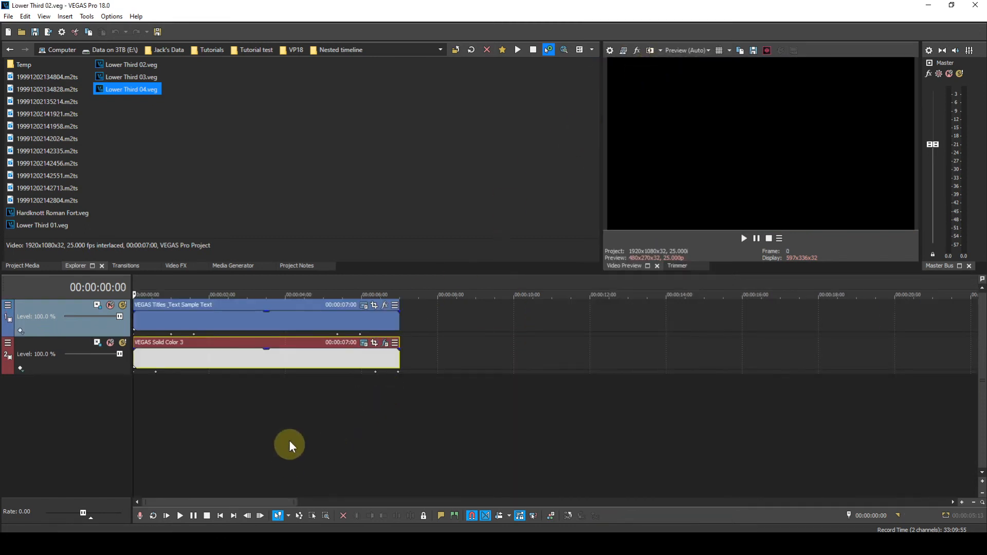
# Set the duration of the Titles & Text generated media to 00:00:05:13
pyautogui.scroll(-2, 288, 414)
pyautogui.scroll(3, 289, 406)
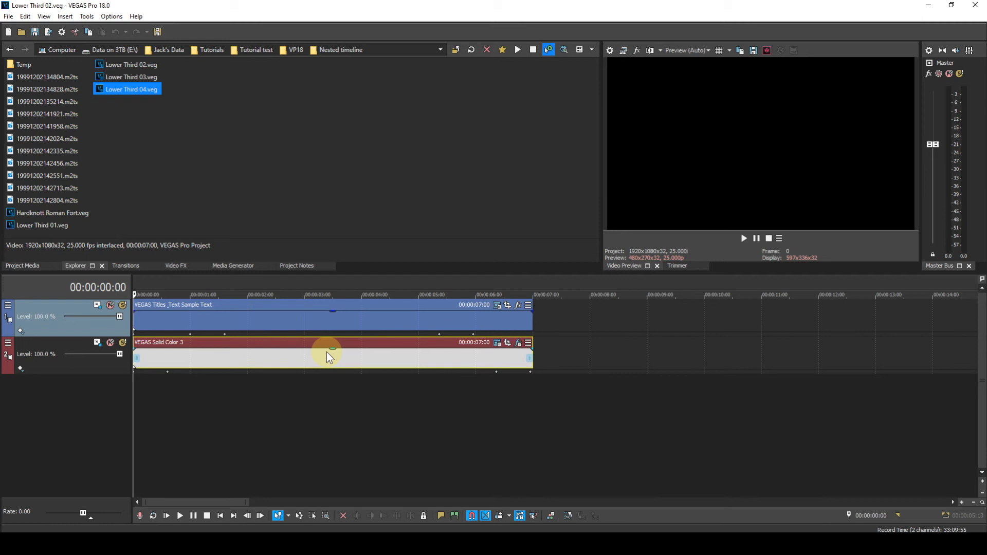
pyautogui.click(497, 307)
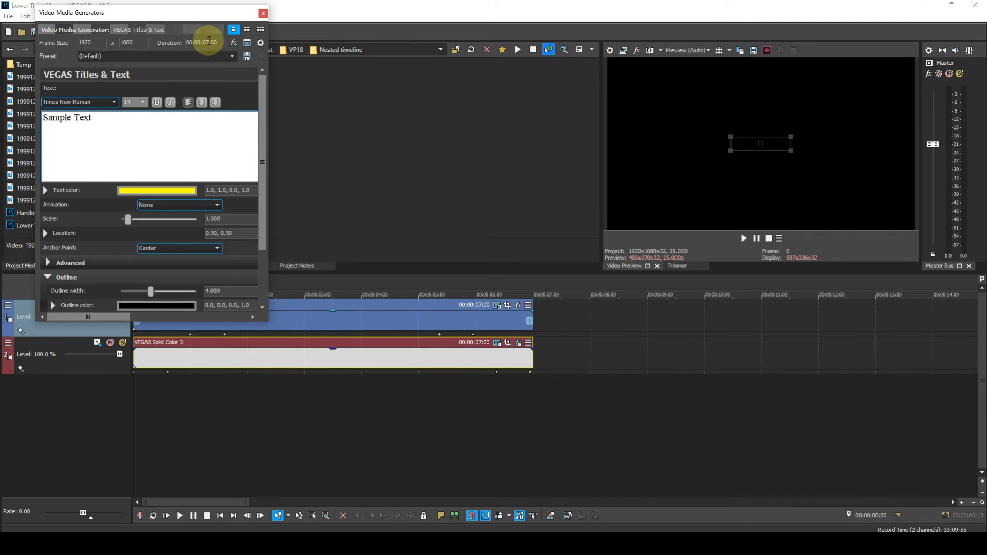
pyautogui.press('BackSpace')
pyautogui.write('5')
pyautogui.press('Right')
pyautogui.press('Right')
pyautogui.press('Right')
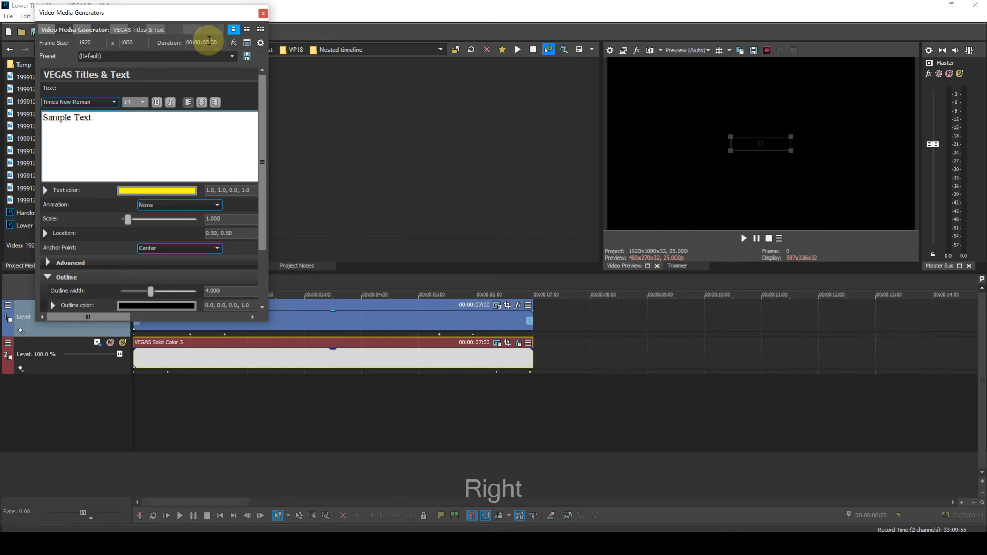
pyautogui.press('BackSpace')
pyautogui.press('BackSpace')
pyautogui.write('13')
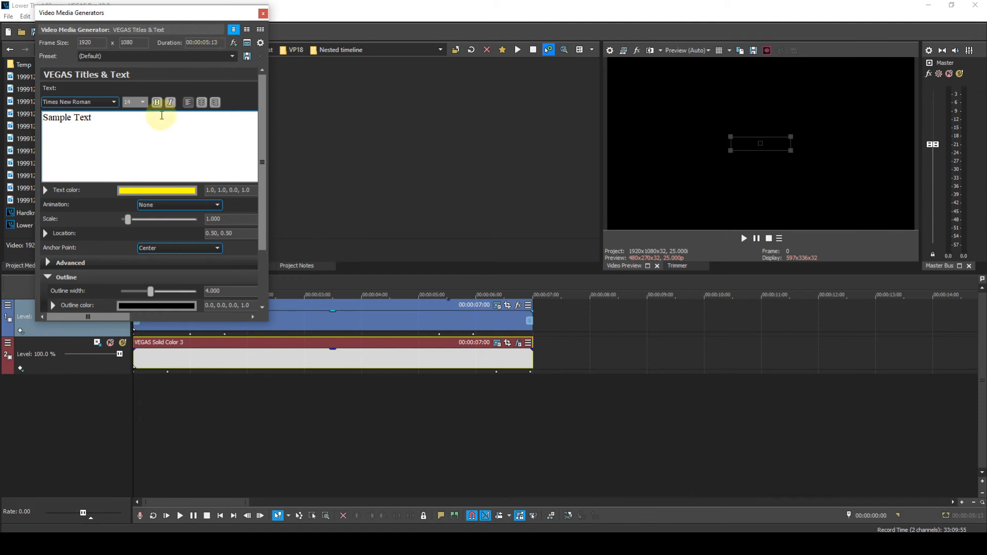
# Replace the title's sample text with the copied "The River Esk valley" and close the media generator
pyautogui.moveTo(109, 120); pyautogui.dragTo(55, 118)
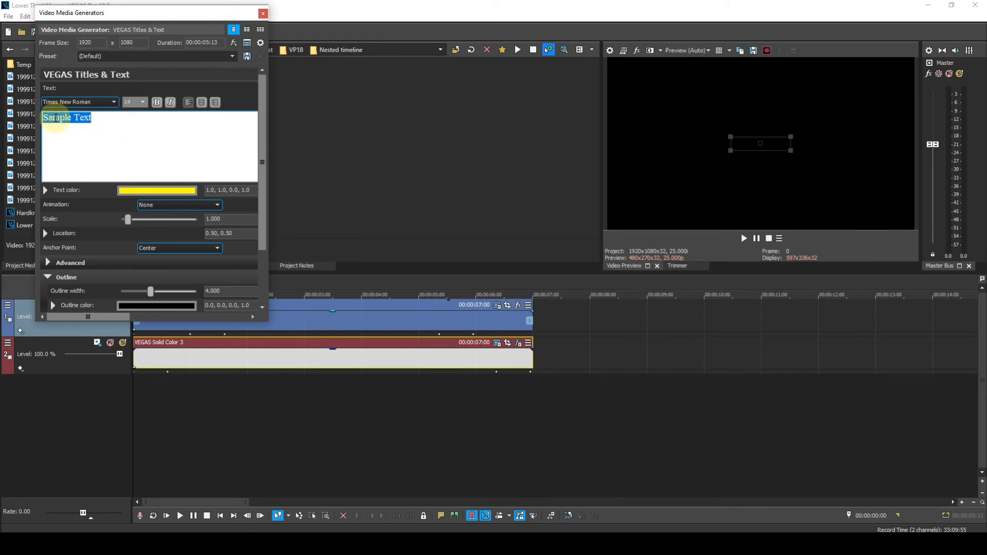
pyautogui.hotkey('ctrl', 'v')
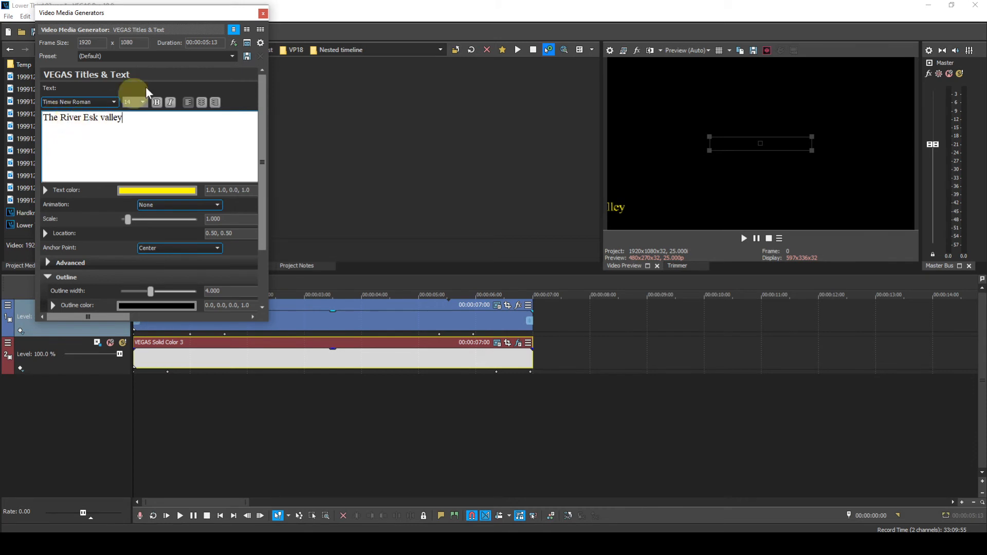
pyautogui.click(263, 13)
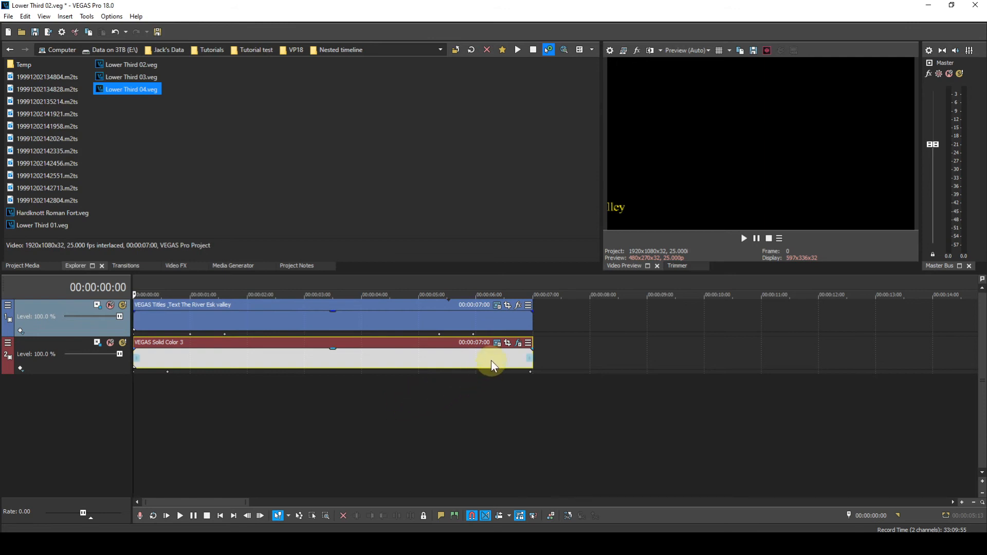
# Set the duration of the Solid Color generated media to 00:00:05:13 and close the media generator
pyautogui.click(497, 343)
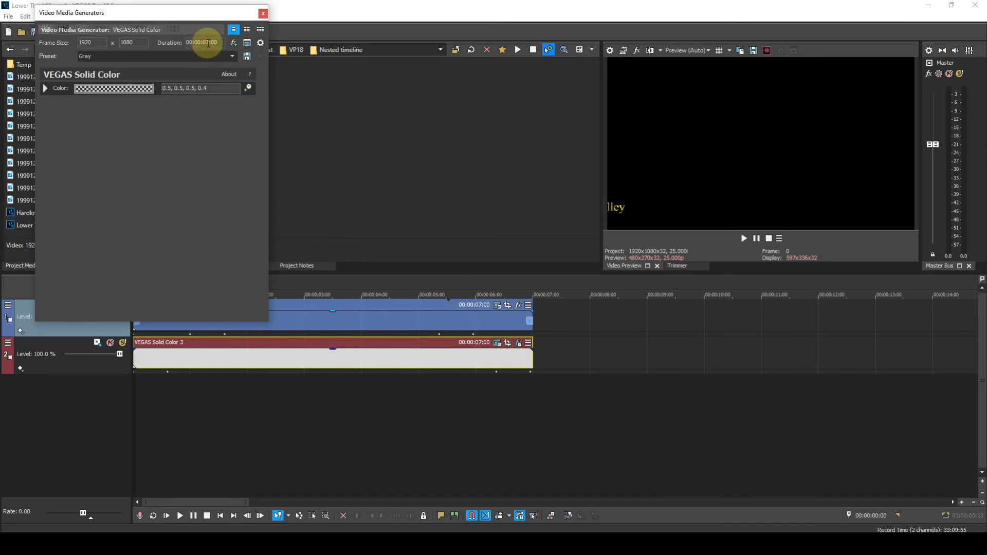
pyautogui.press('BackSpace')
pyautogui.write('5')
pyautogui.press('Right')
pyautogui.press('Right')
pyautogui.press('Right')
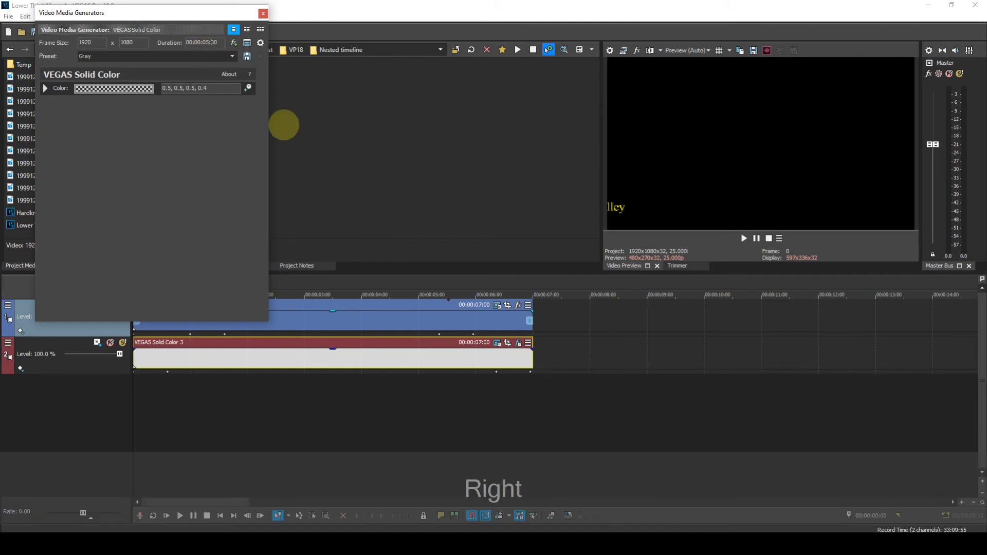
pyautogui.press('BackSpace')
pyautogui.press('BackSpace')
pyautogui.write('13')
pyautogui.press('Return')
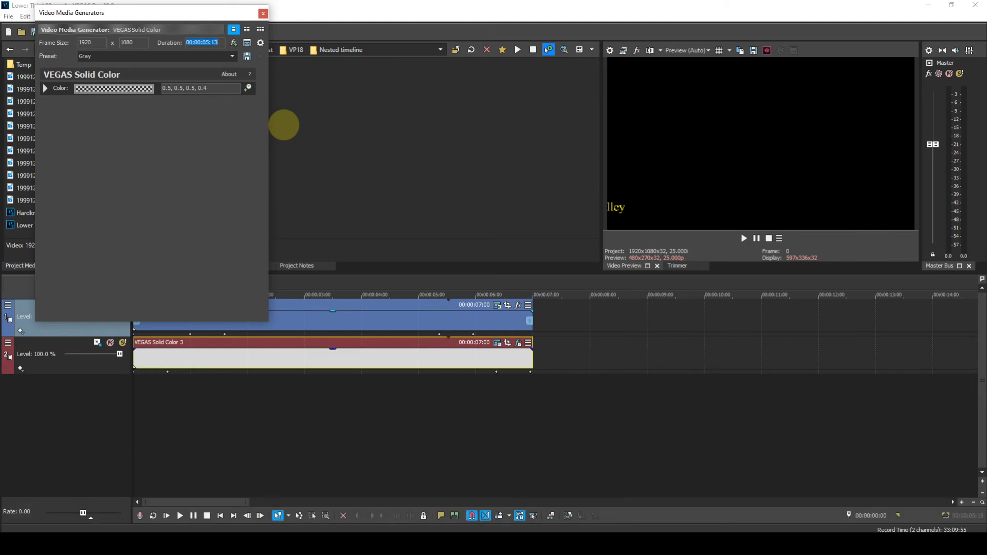
pyautogui.click(265, 13)
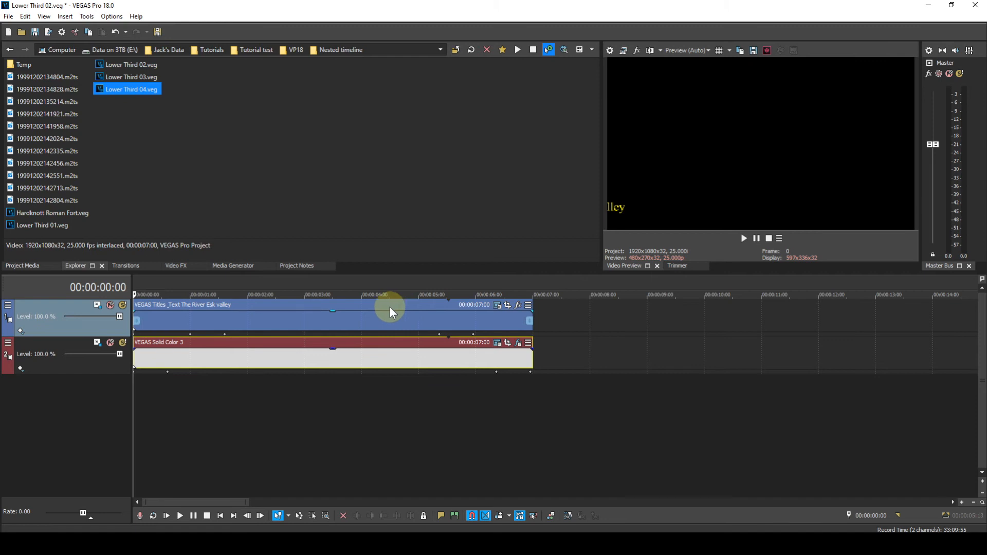
# In the solid colour track's Track Motion, move the last two position keyframes earlier so the final one falls at 00:00:05:12
pyautogui.click(97, 342)
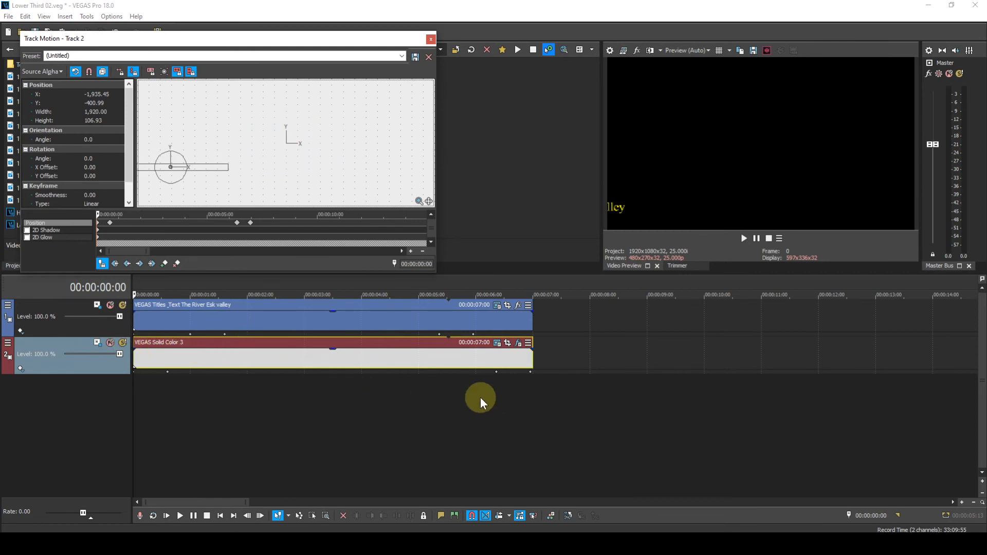
pyautogui.click(452, 390)
pyautogui.scroll(-2, 452, 390)
pyautogui.scroll(3, 455, 371)
pyautogui.scroll(6, 456, 371)
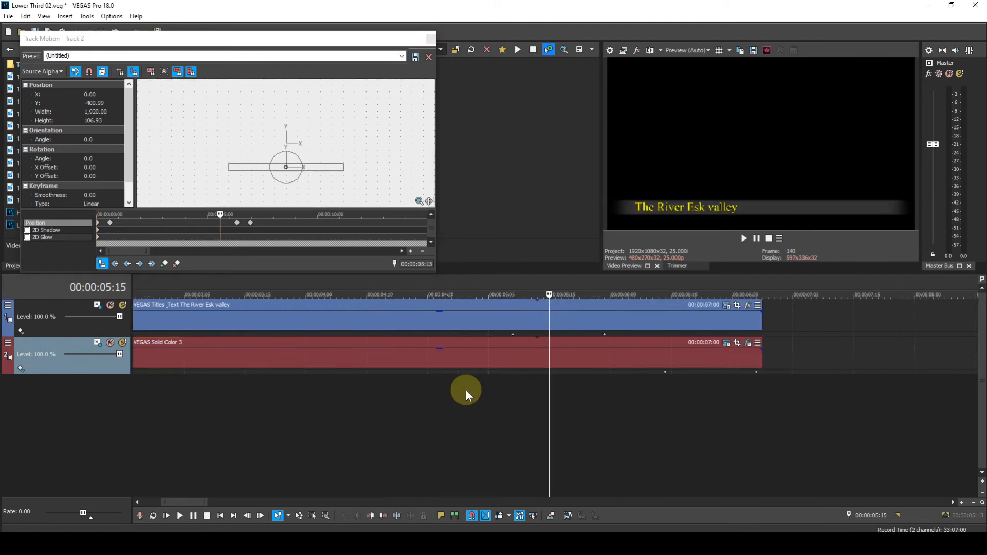
pyautogui.scroll(-1, 467, 390)
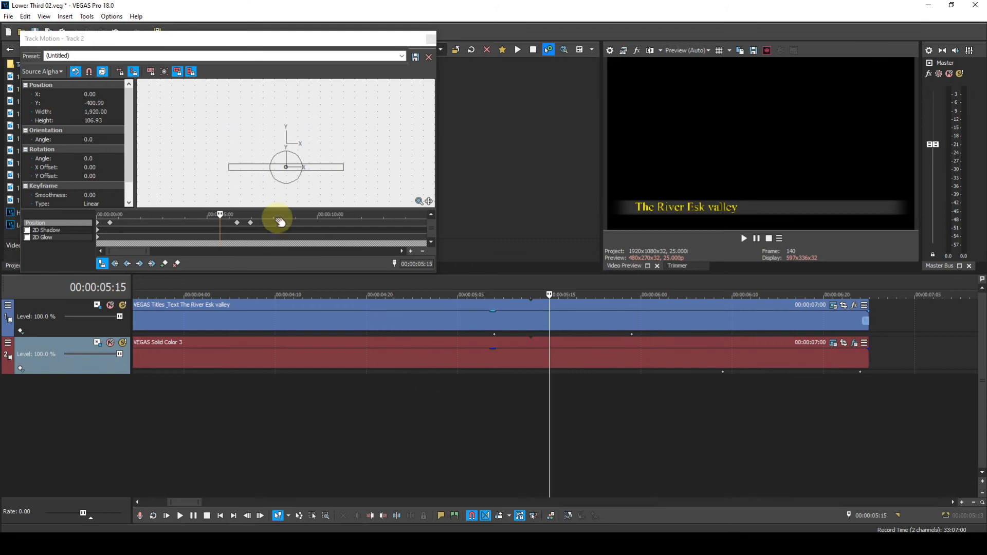
pyautogui.moveTo(266, 221); pyautogui.dragTo(227, 220)
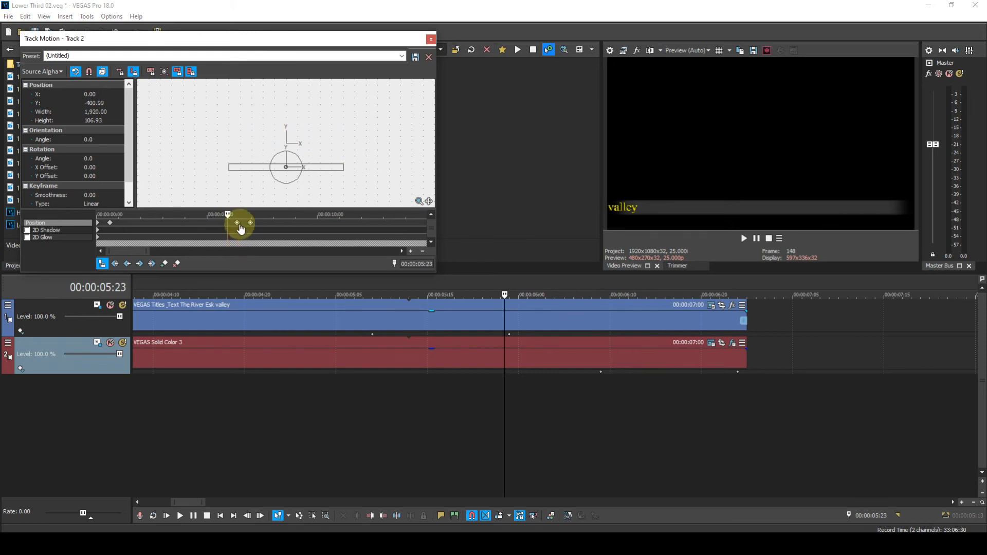
pyautogui.click(237, 223)
pyautogui.moveTo(236, 223); pyautogui.dragTo(205, 228)
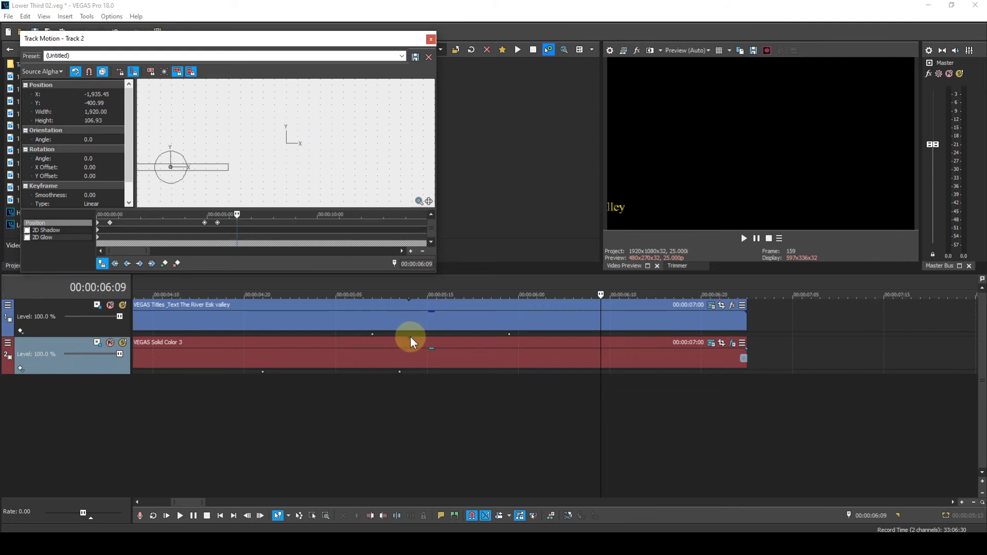
# Trim the end of the Solid Color event to 00:00:05:13
pyautogui.click(410, 287)
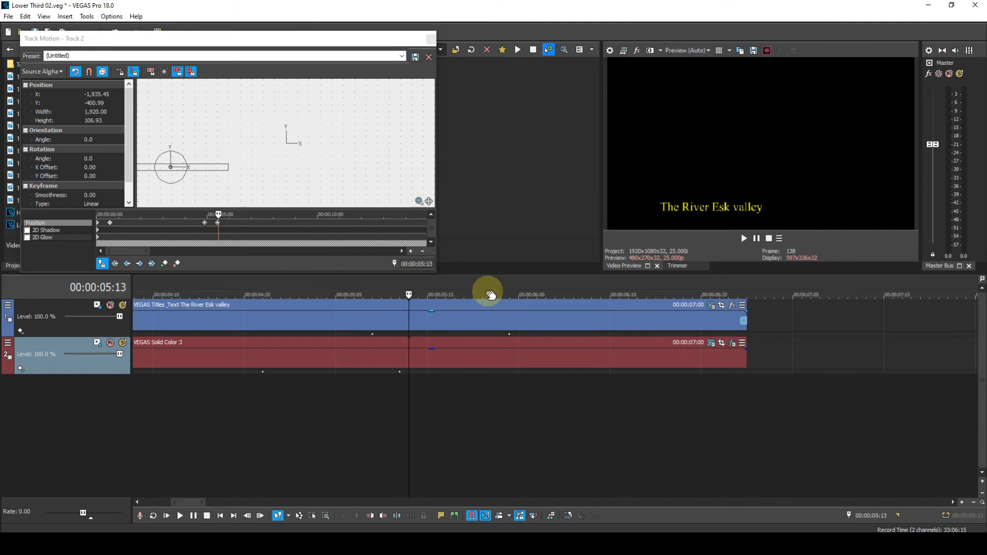
pyautogui.press('Left')
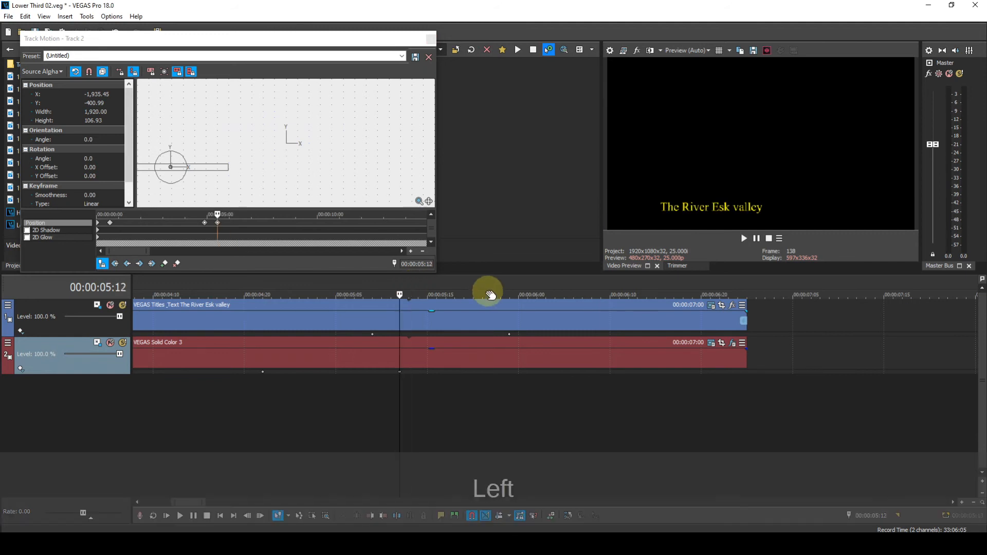
pyautogui.press('Right')
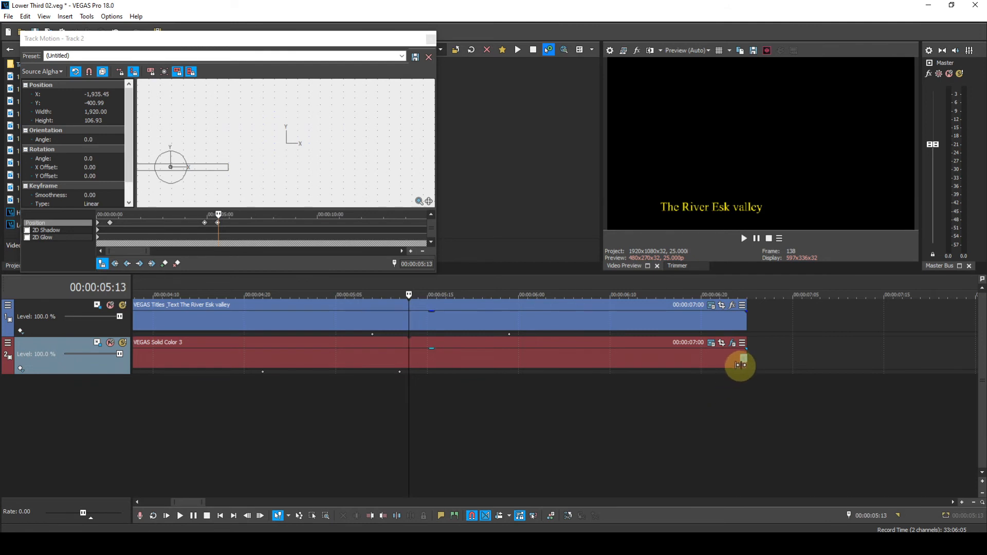
pyautogui.moveTo(741, 359); pyautogui.dragTo(412, 353)
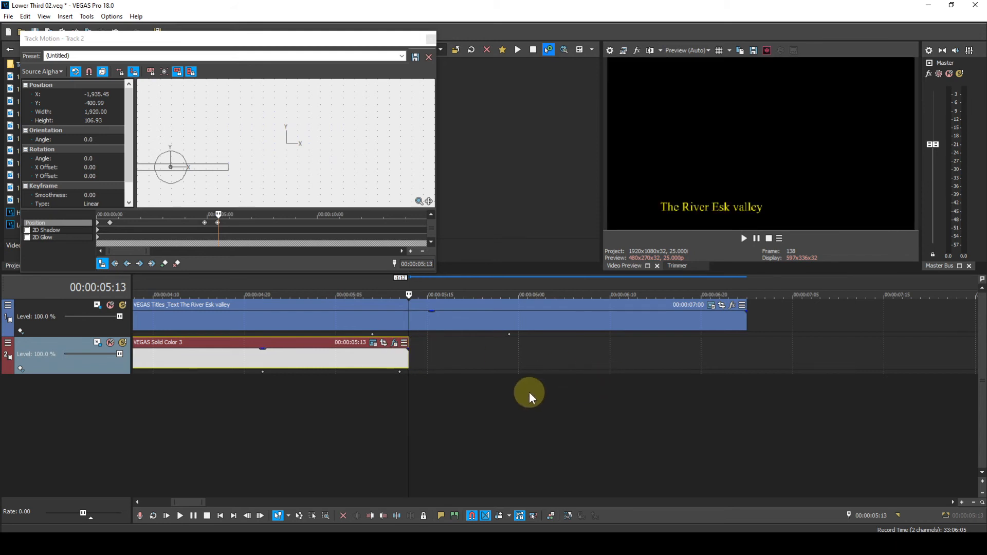
pyautogui.scroll(-2, 529, 392)
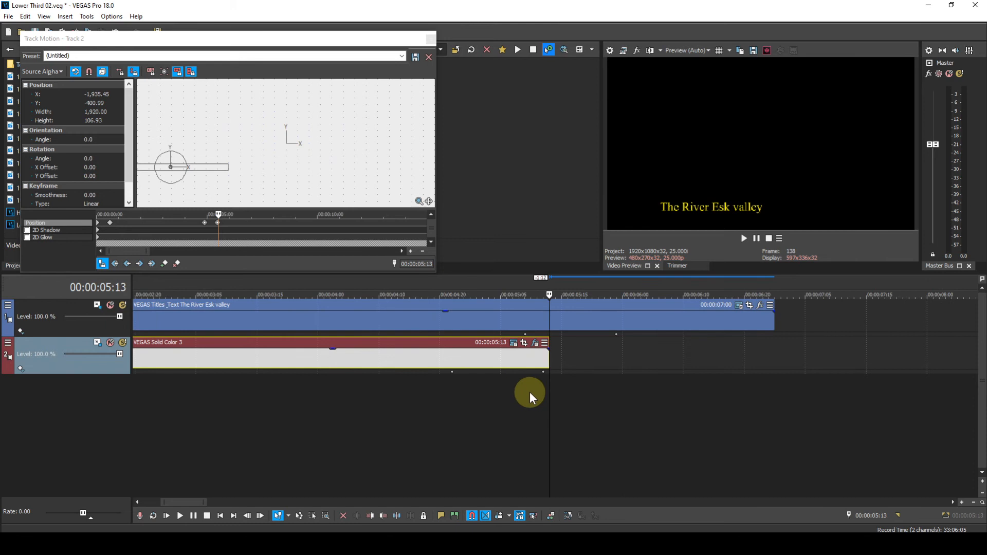
pyautogui.scroll(-1, 530, 391)
pyautogui.scroll(-1, 529, 391)
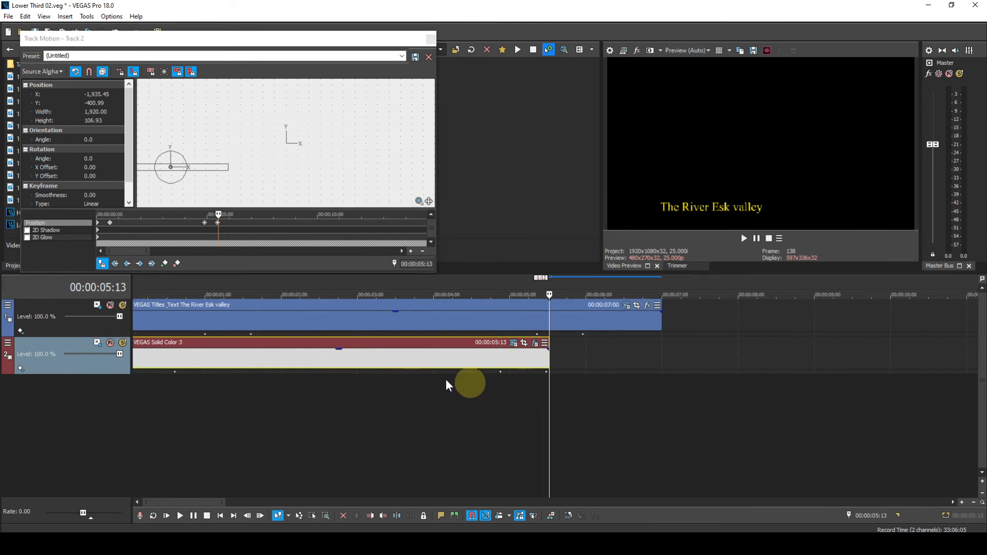
# Open the title track's Track Motion and step through the frames from 00:00:05:02 to 00:00:05:12 to examine how the bar and text exit
pyautogui.click(97, 305)
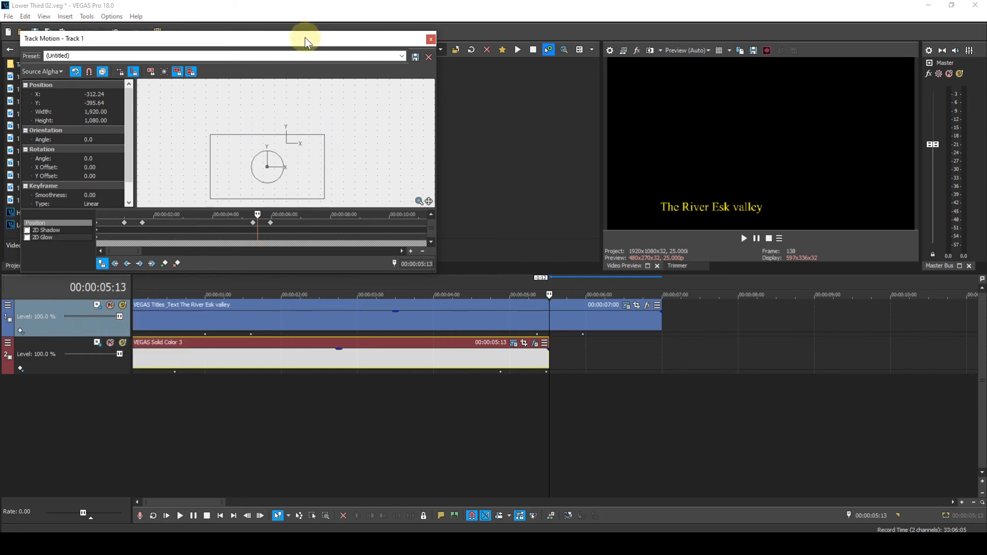
pyautogui.moveTo(308, 38); pyautogui.dragTo(347, 16)
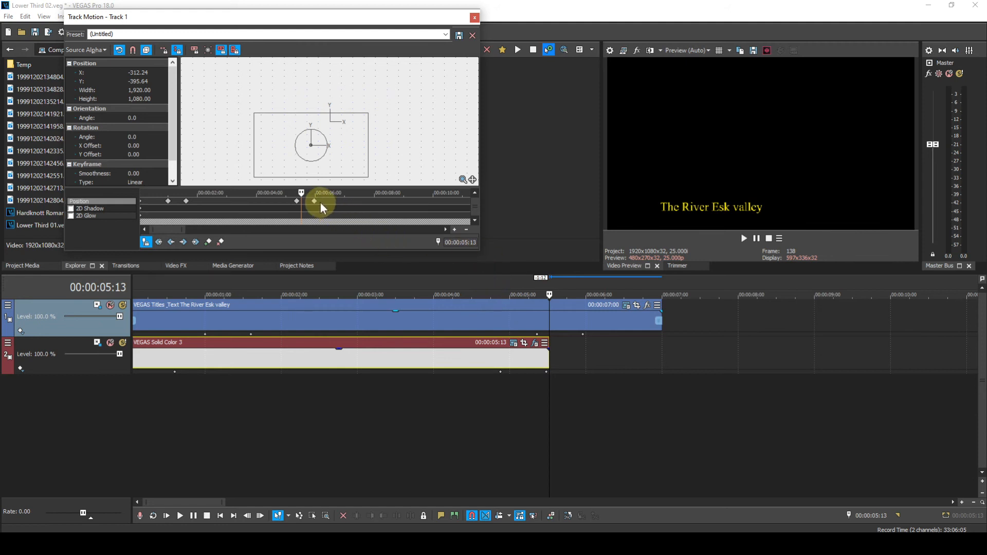
pyautogui.moveTo(321, 201); pyautogui.dragTo(288, 197)
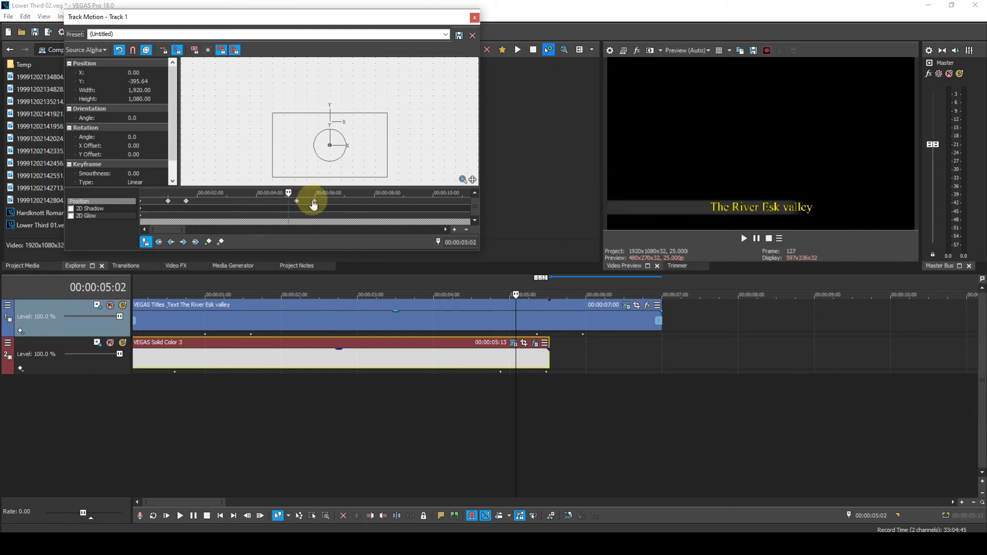
pyautogui.click(454, 229)
pyautogui.click(454, 229)
pyautogui.click(453, 229)
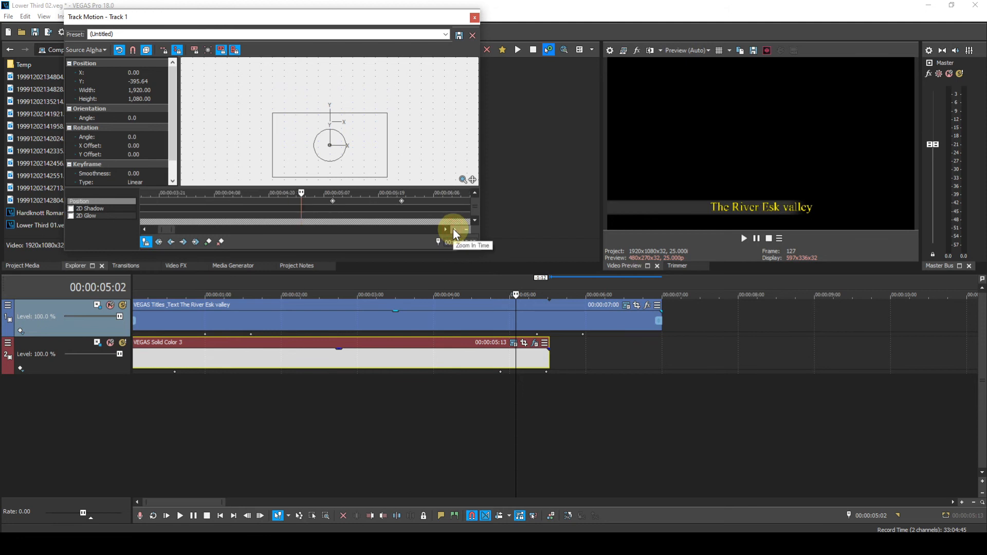
pyautogui.click(454, 229)
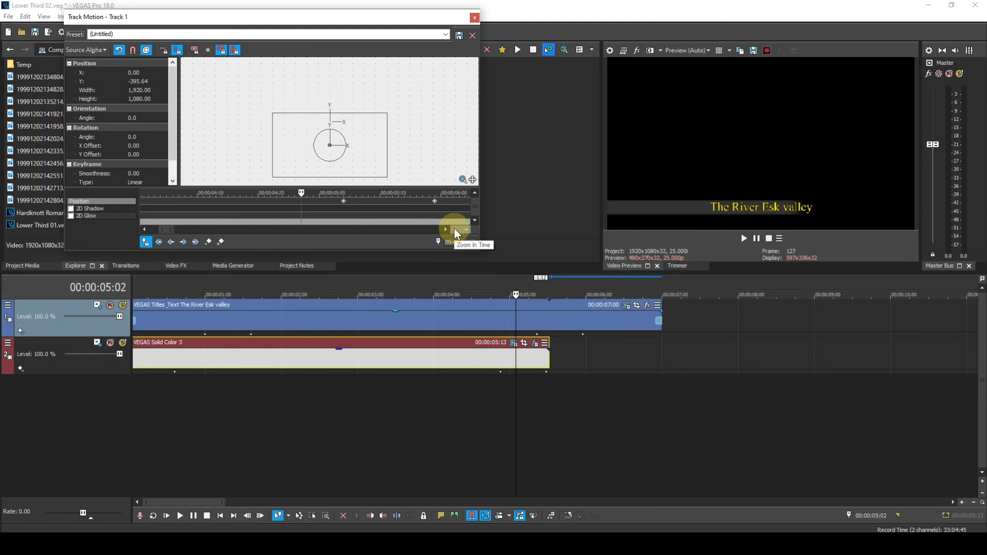
pyautogui.press('Right')
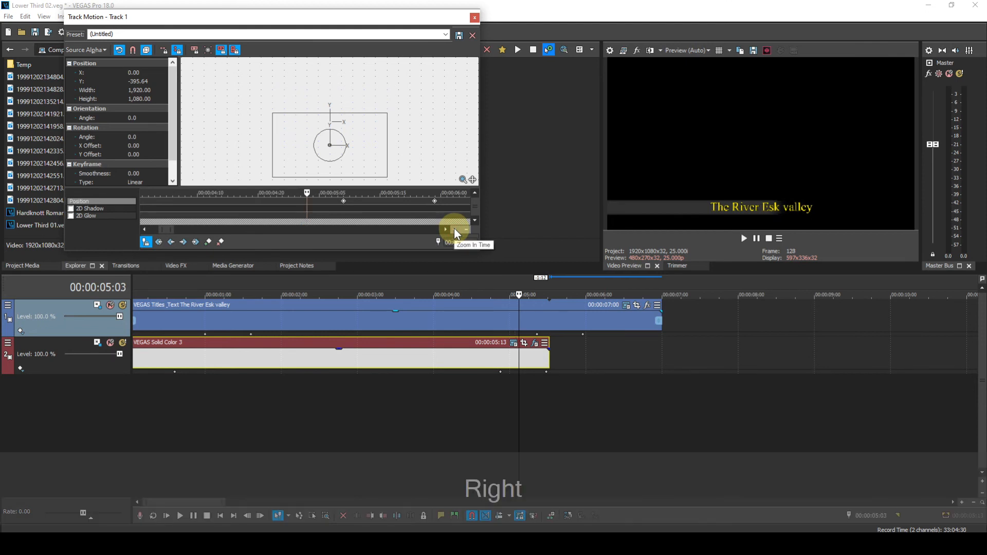
pyautogui.press('Left')
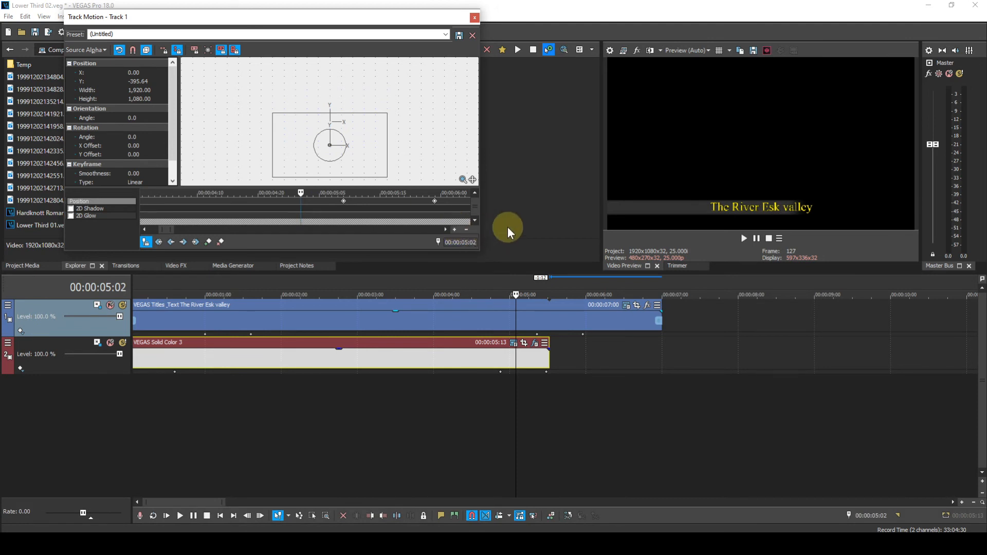
pyautogui.press('Right')
pyautogui.press('Left')
pyautogui.press('Right')
pyautogui.press('Right')
pyautogui.press('Right')
pyautogui.press('Right')
pyautogui.press('Right')
pyautogui.press('Right')
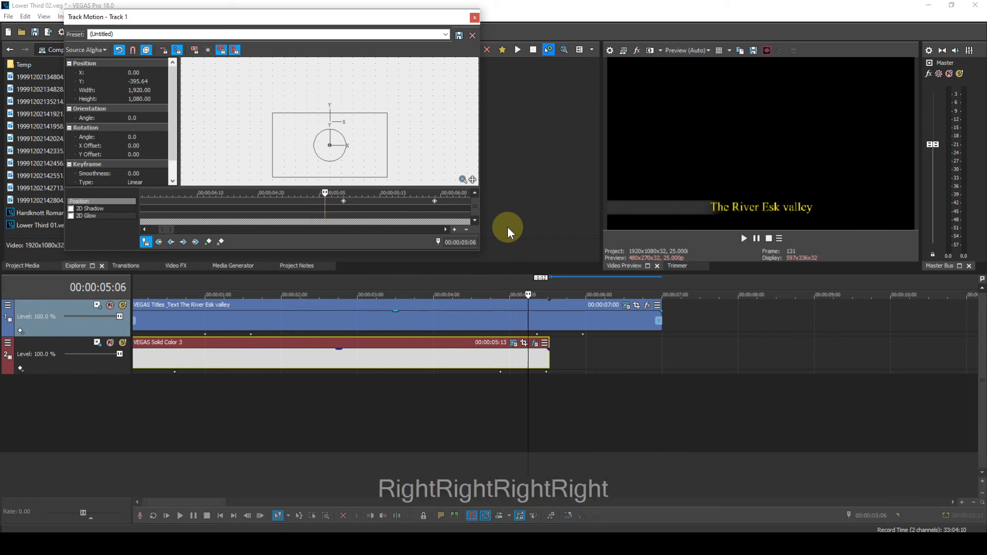
pyautogui.press('Right')
pyautogui.press('Right')
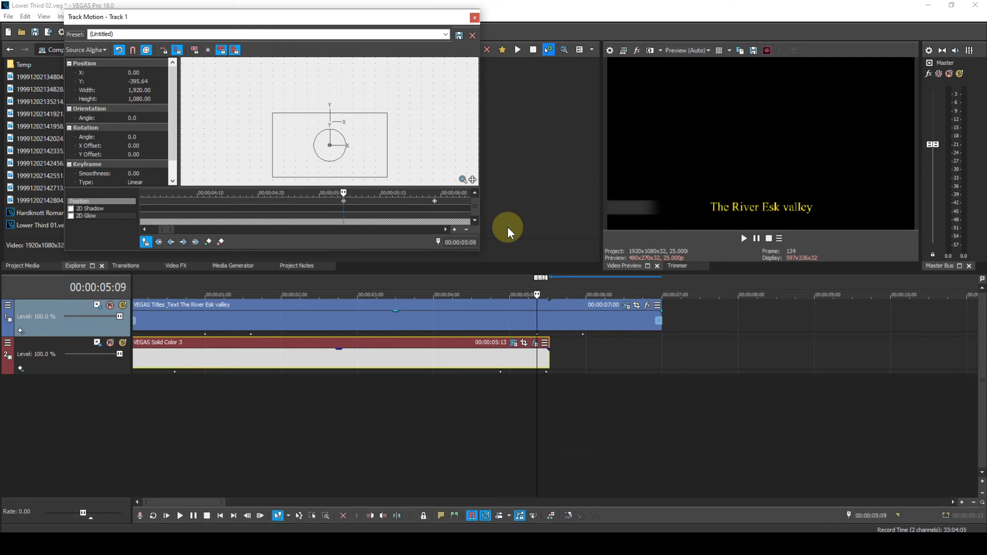
pyautogui.press('Right')
pyautogui.press('Right')
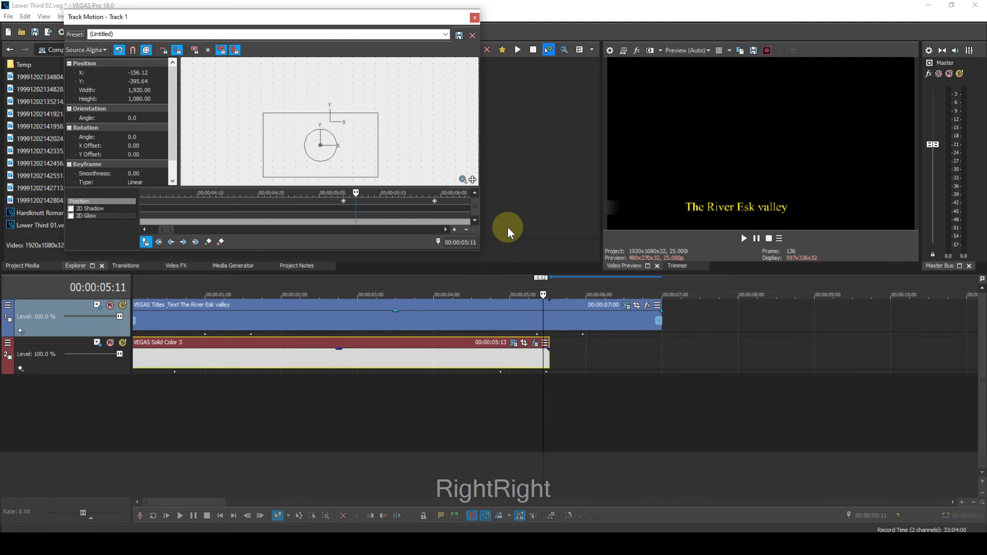
pyautogui.press('Right')
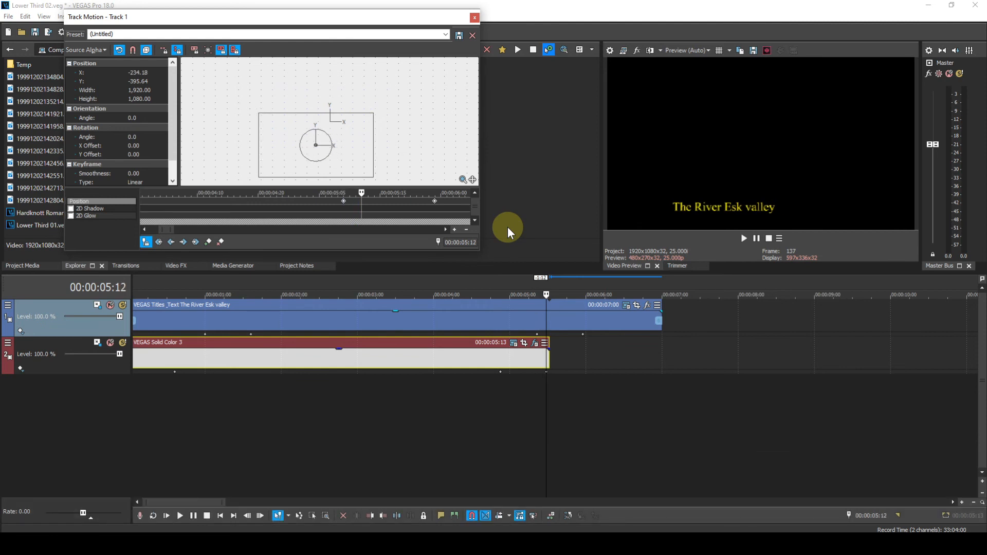
# Step back one second to 00:00:04:12 and examine the neighbouring frames for the timing of the title's exit
pyautogui.press('Left')
pyautogui.press('Left')
pyautogui.press('Left')
pyautogui.press('Left')
pyautogui.press('Left')
pyautogui.press('Left')
pyautogui.press('Left')
pyautogui.press('Left')
pyautogui.press('Left')
pyautogui.press('Left')
pyautogui.press('Left')
pyautogui.press('Left')
pyautogui.press('Left')
pyautogui.press('Left')
pyautogui.press('Left')
pyautogui.press('Left')
pyautogui.press('Left')
pyautogui.press('Left')
pyautogui.press('Left')
pyautogui.press('Left')
pyautogui.press('Left')
pyautogui.press('Left')
pyautogui.press('Left')
pyautogui.press('Left')
pyautogui.press('Left')
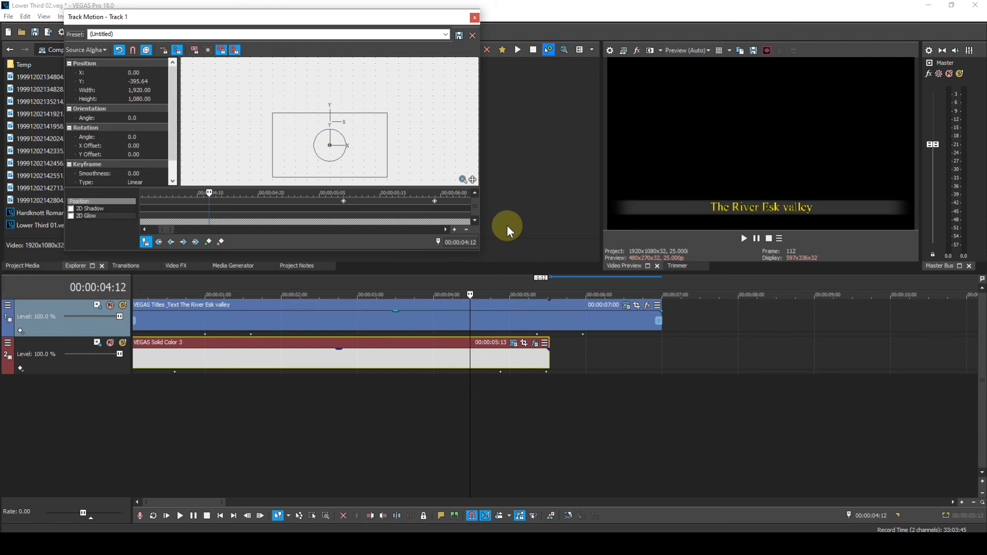
pyautogui.press('Right')
pyautogui.press('Right')
pyautogui.press('Right')
pyautogui.press('Right')
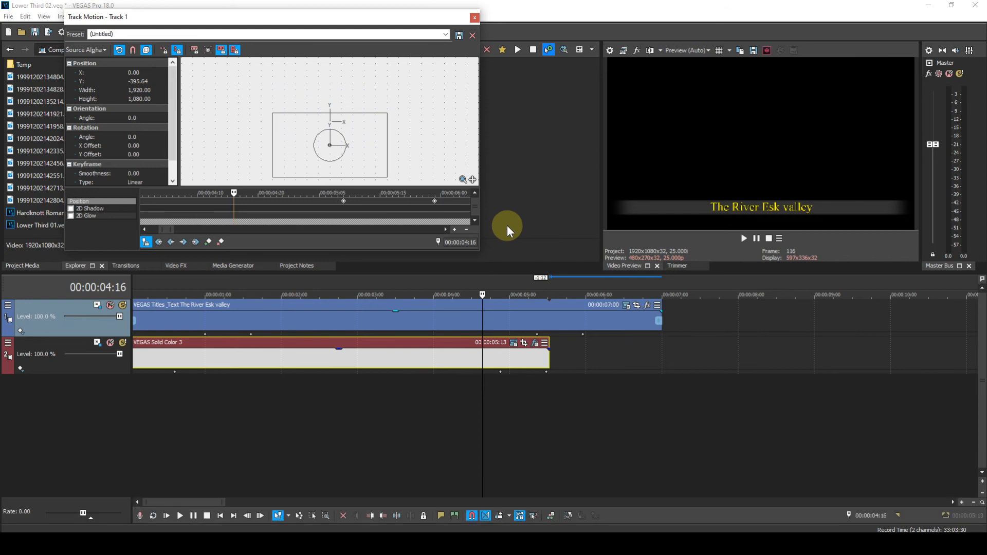
pyautogui.press('Left')
pyautogui.press('Left')
pyautogui.press('Left')
pyautogui.press('Left')
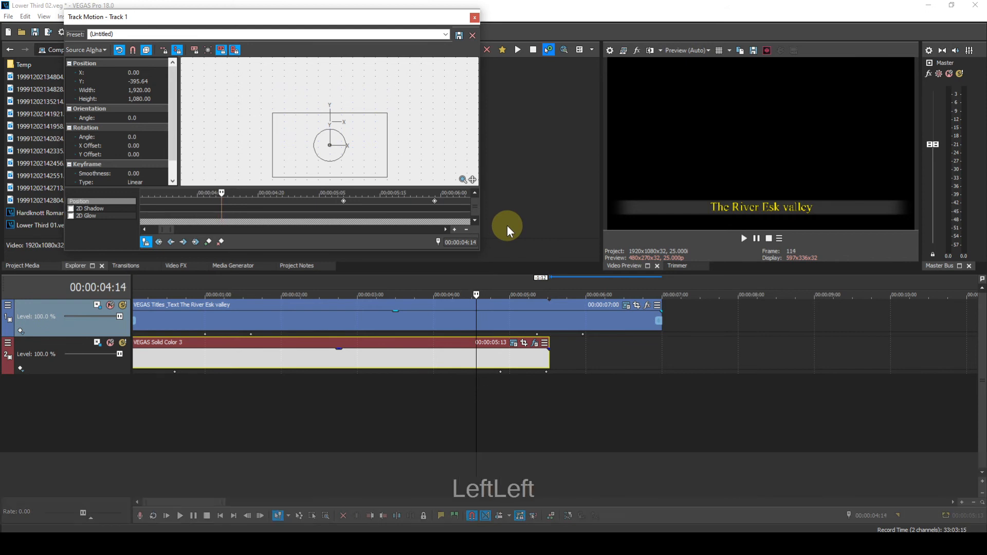
pyautogui.press('Right')
pyautogui.press('Right')
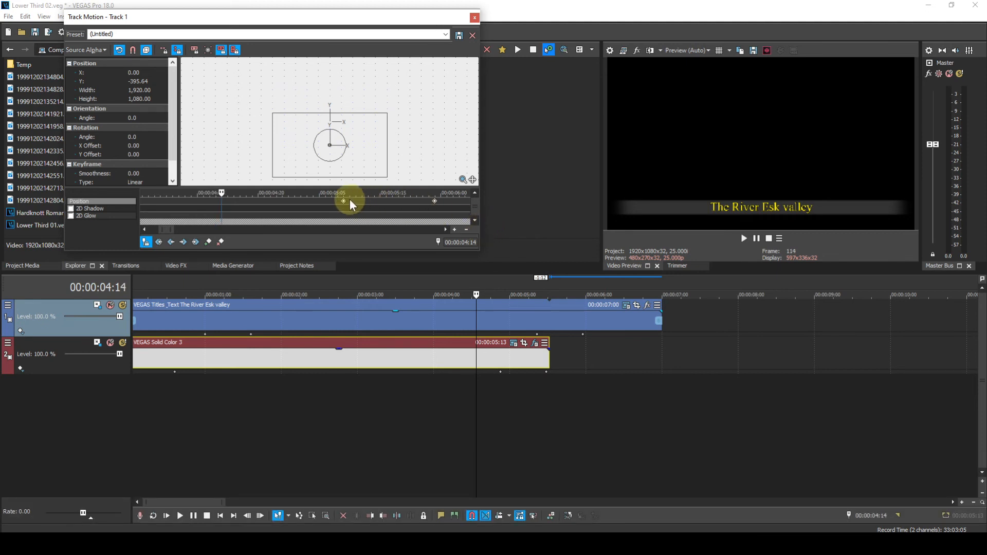
# Move the title track's last two position keyframes earlier so the final one falls at 00:00:04:12
pyautogui.moveTo(344, 201); pyautogui.dragTo(127, 203)
pyautogui.moveTo(125, 204); pyautogui.dragTo(121, 205)
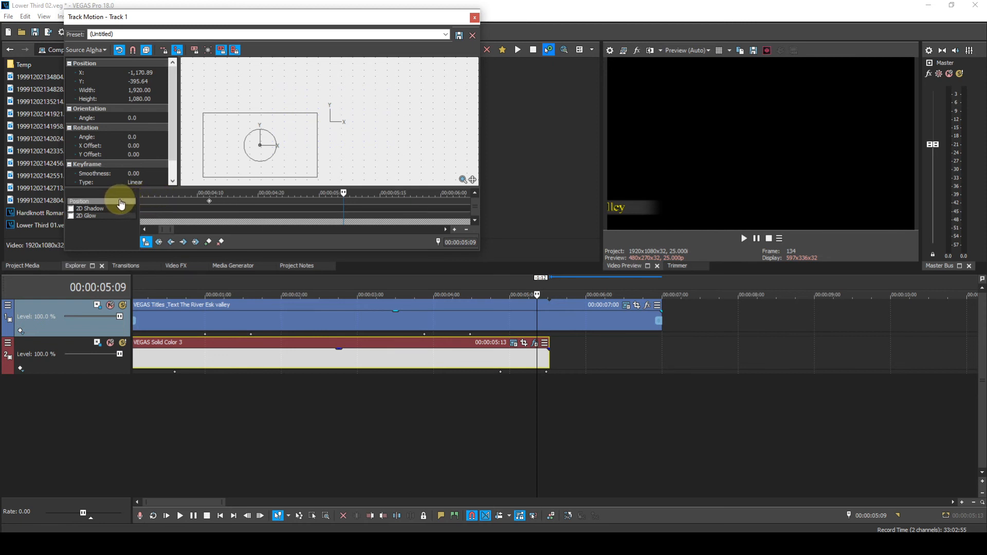
pyautogui.click(468, 230)
pyautogui.click(467, 229)
pyautogui.click(467, 230)
pyautogui.click(467, 230)
pyautogui.click(467, 230)
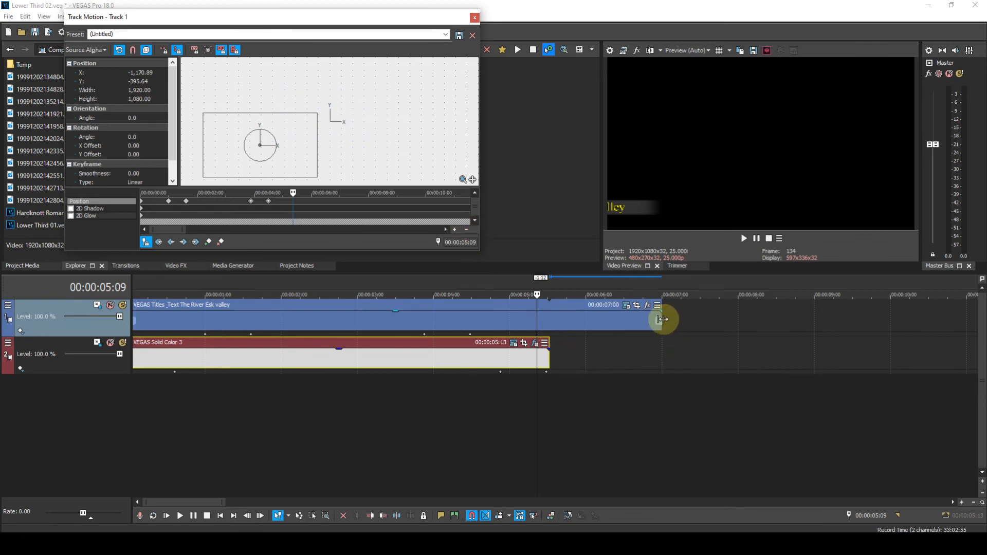
# Trim the end of the title event to 00:00:05:13 and play the lower third from the start
pyautogui.moveTo(661, 319); pyautogui.dragTo(550, 314)
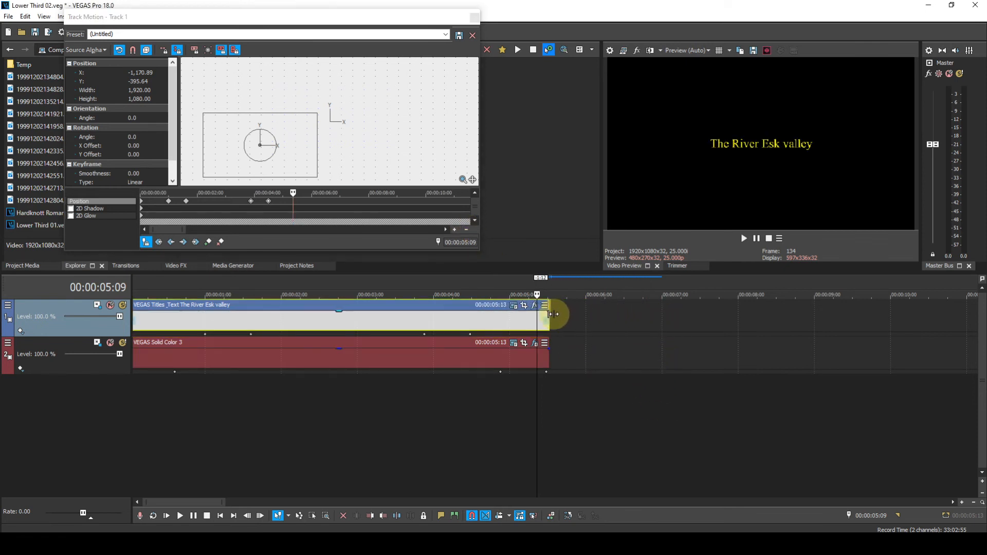
pyautogui.click(220, 516)
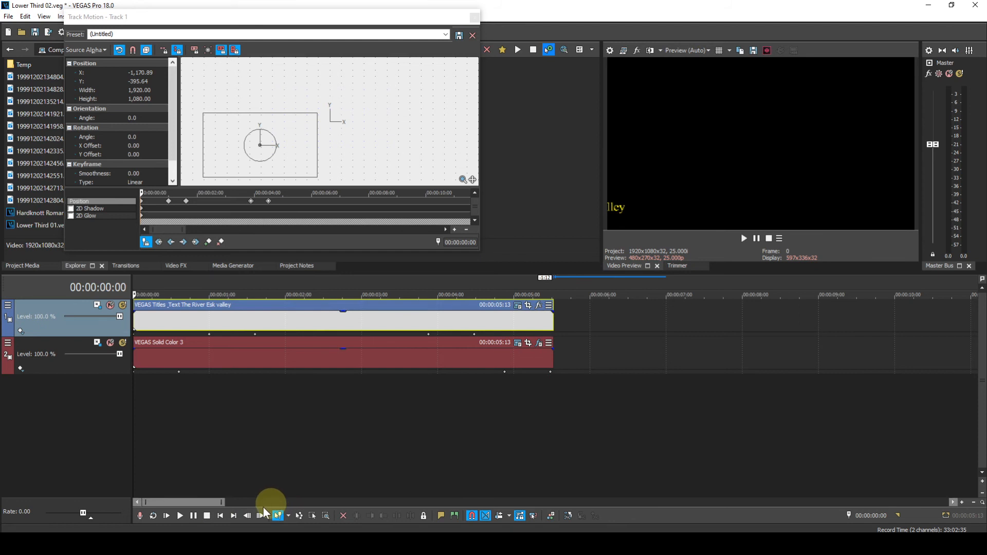
pyautogui.click(180, 515)
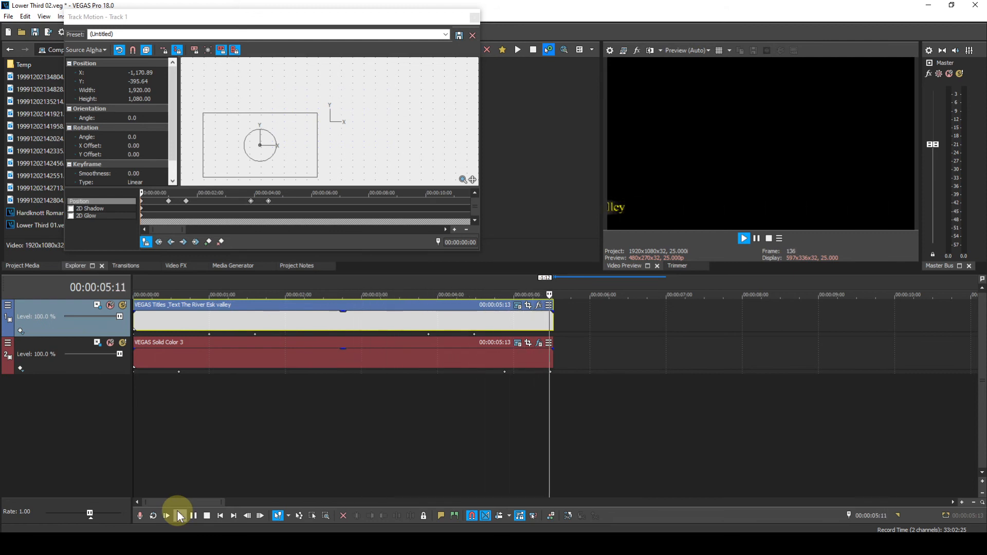
pyautogui.click(208, 516)
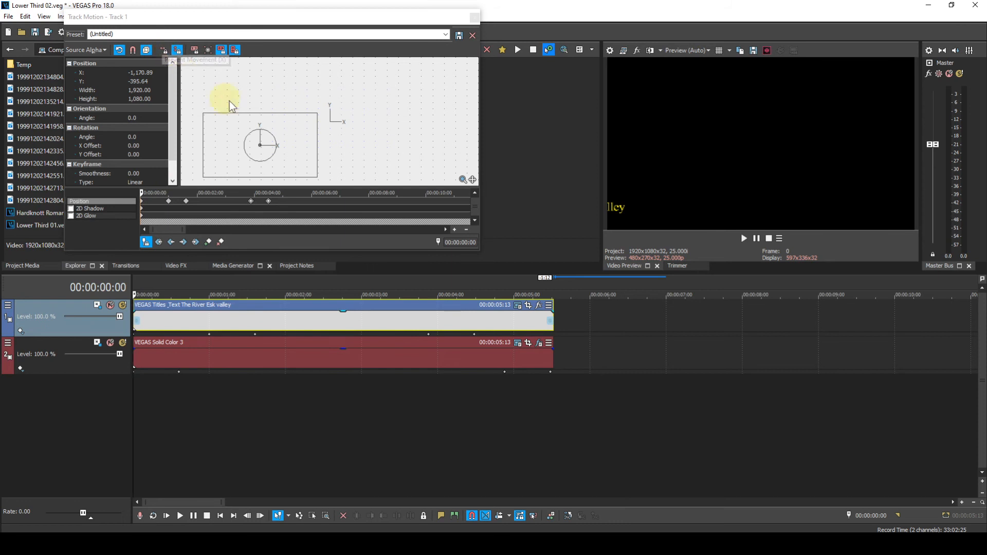
# Move the title further left at the first position keyframe, to about X -1,300
pyautogui.click(250, 148)
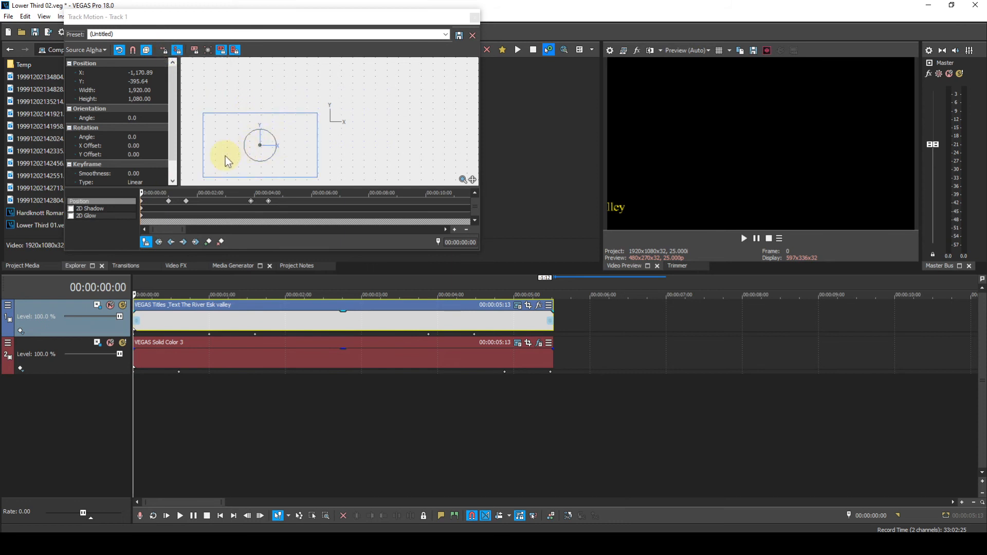
pyautogui.moveTo(226, 162); pyautogui.dragTo(218, 161)
pyautogui.click(230, 397)
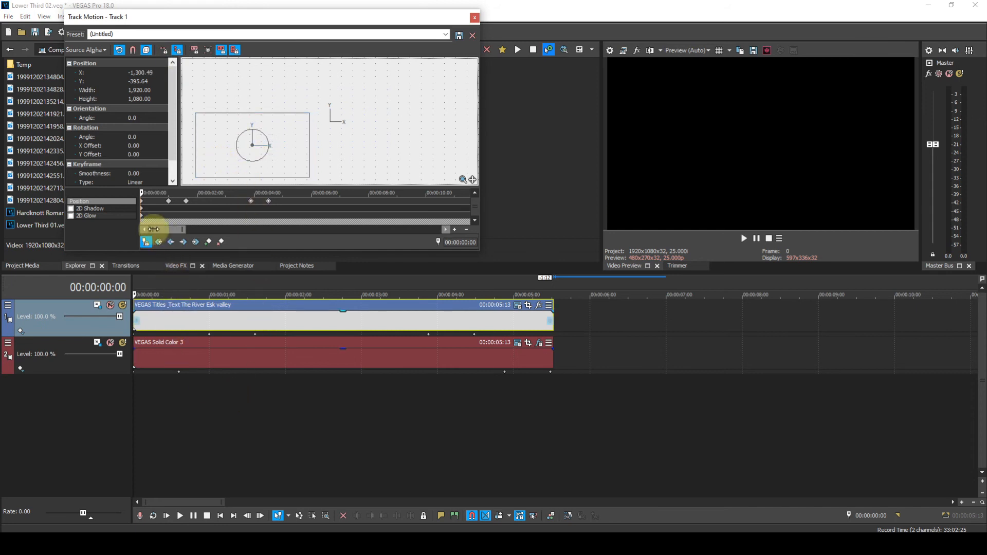
# Copy the first position keyframe and paste it over the keyframes at 00:00:01:00 and 00:00:04:12
pyautogui.rightClick(142, 204)
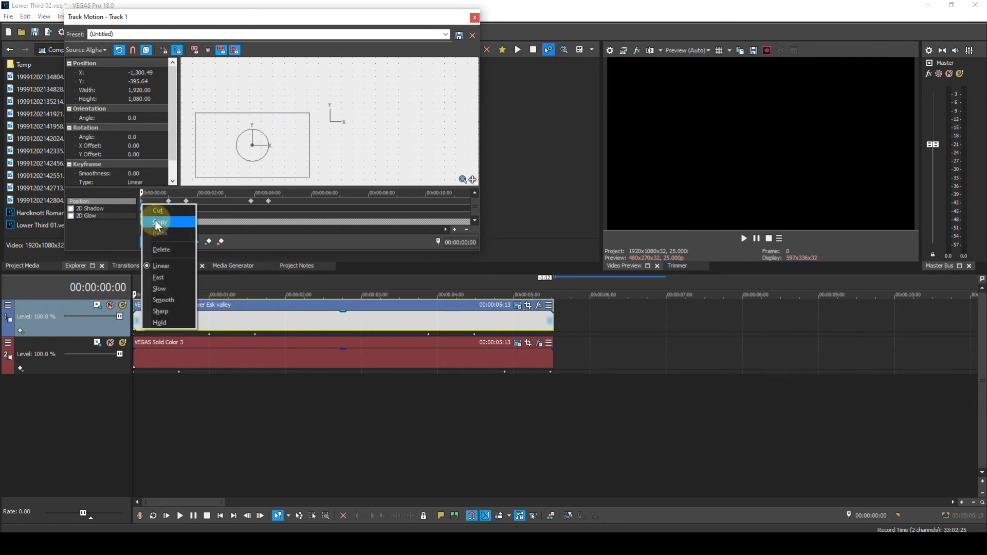
pyautogui.click(158, 218)
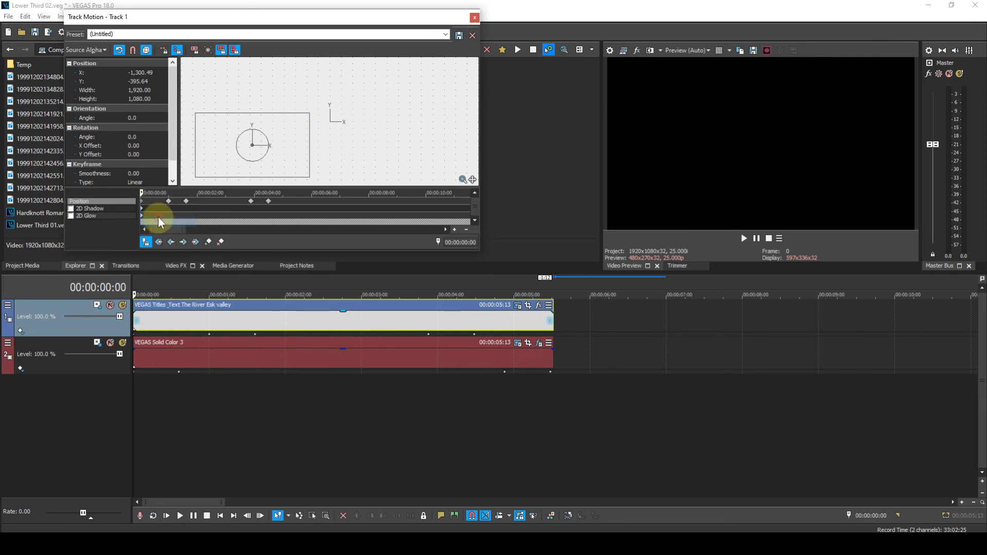
pyautogui.click(183, 242)
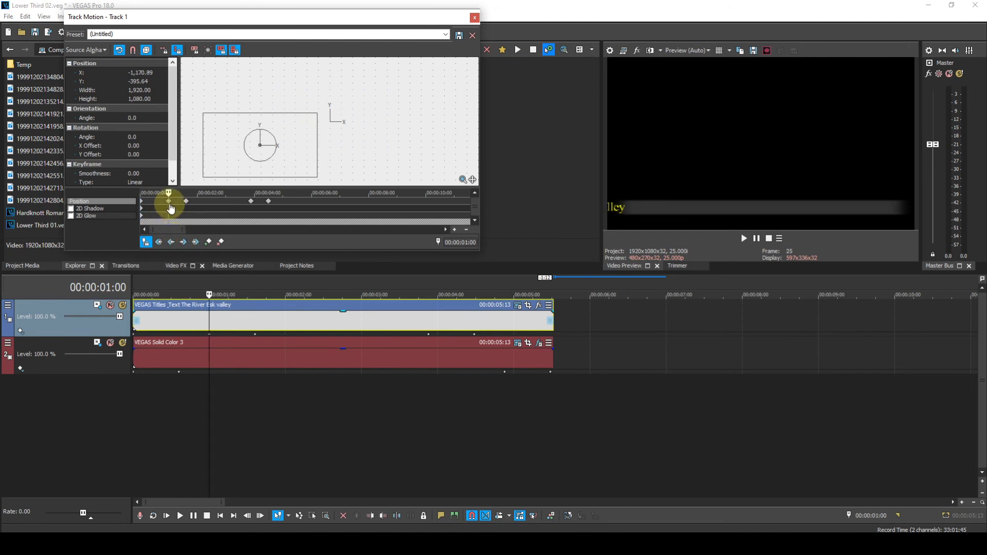
pyautogui.rightClick(170, 206)
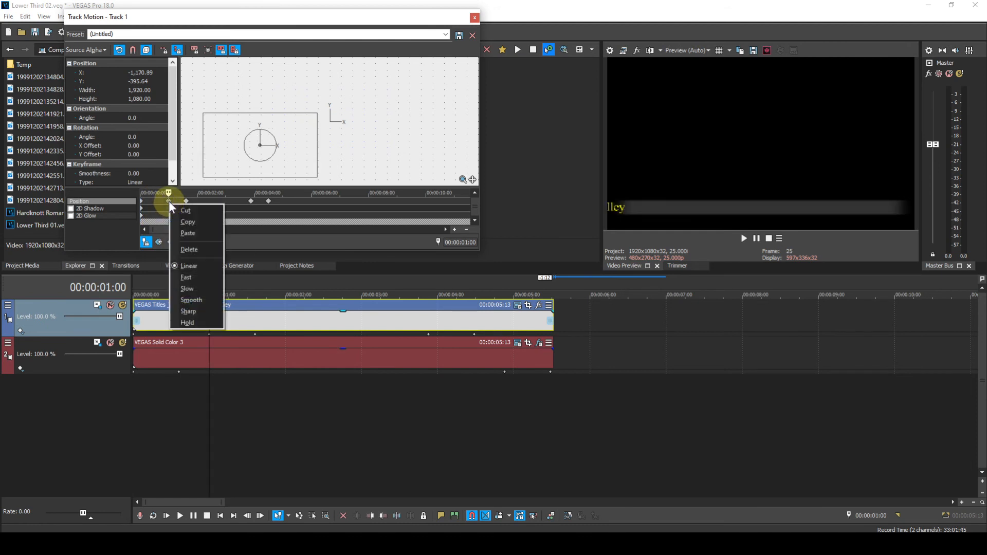
pyautogui.click(190, 232)
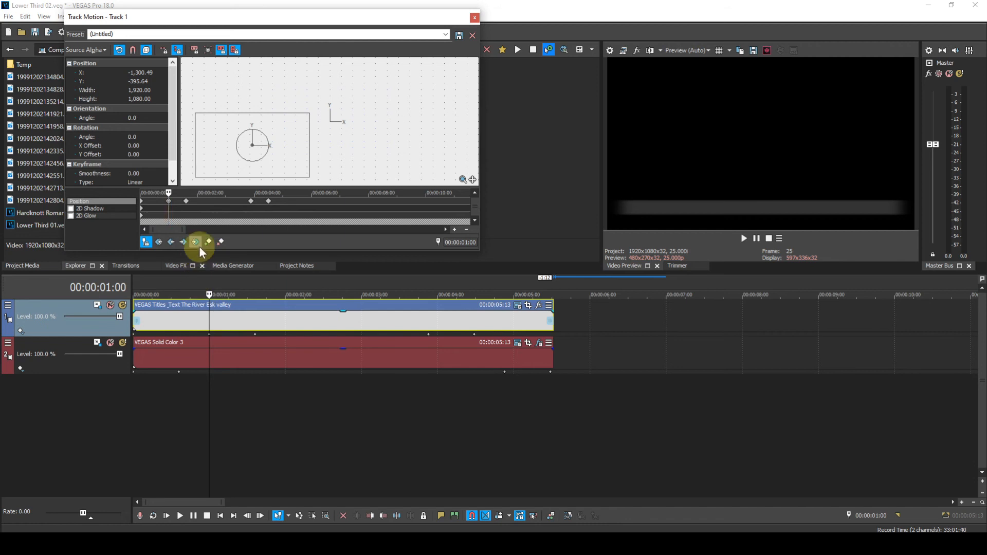
pyautogui.click(197, 241)
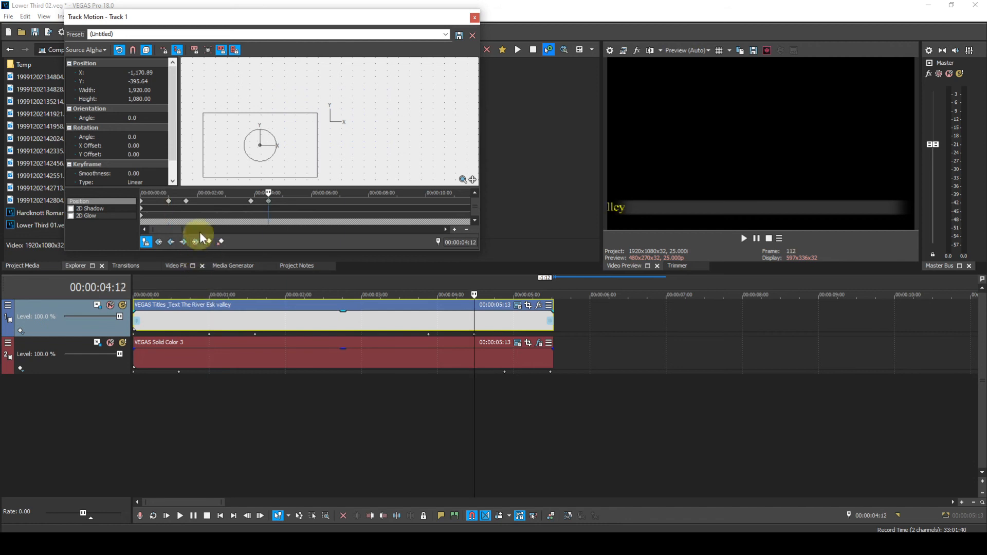
pyautogui.rightClick(268, 200)
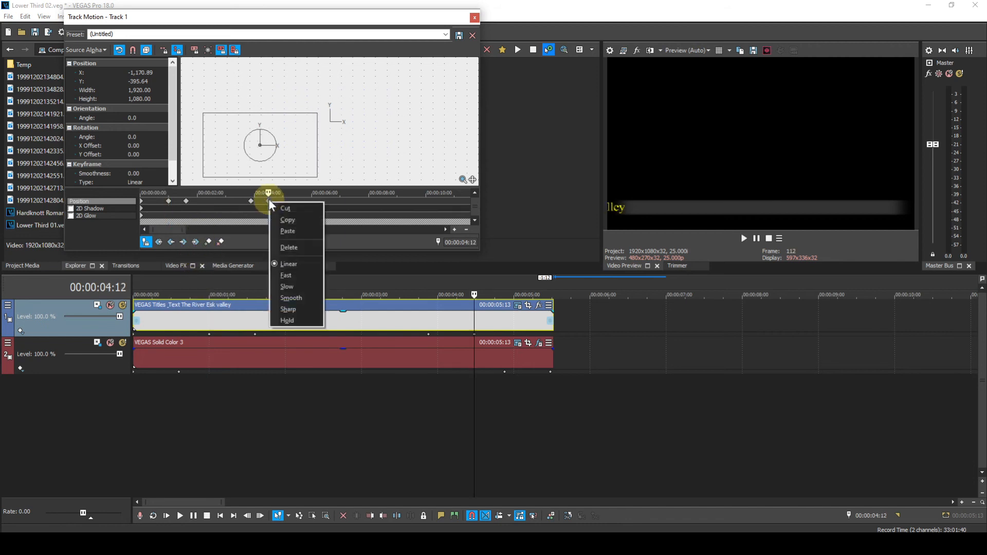
pyautogui.click(276, 229)
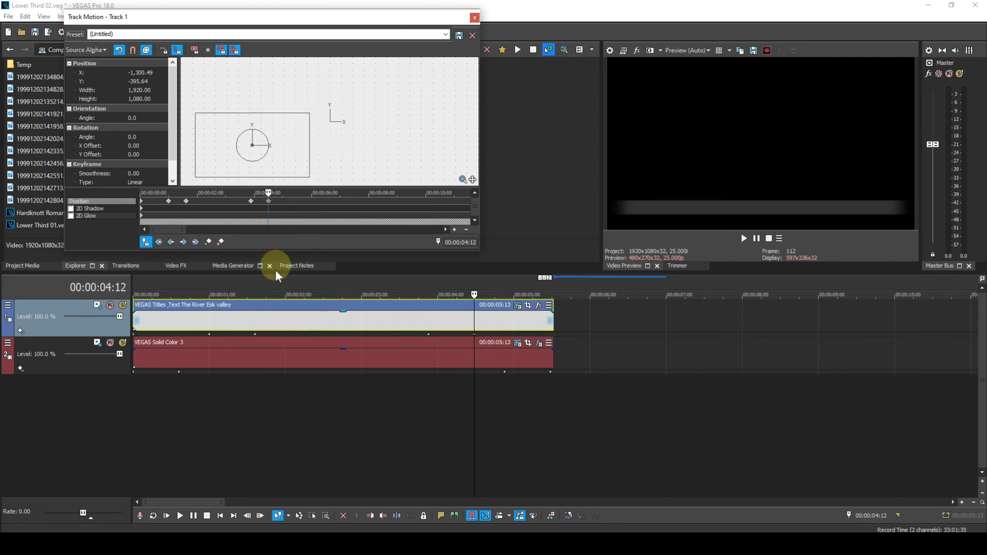
# Play the lower third from the start to check the title's entry and exit
pyautogui.click(221, 515)
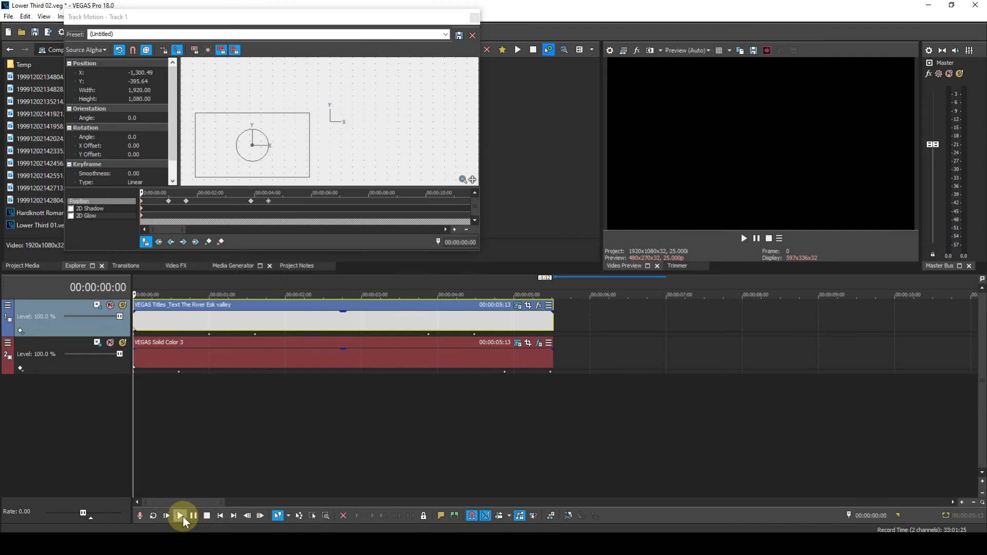
pyautogui.click(180, 516)
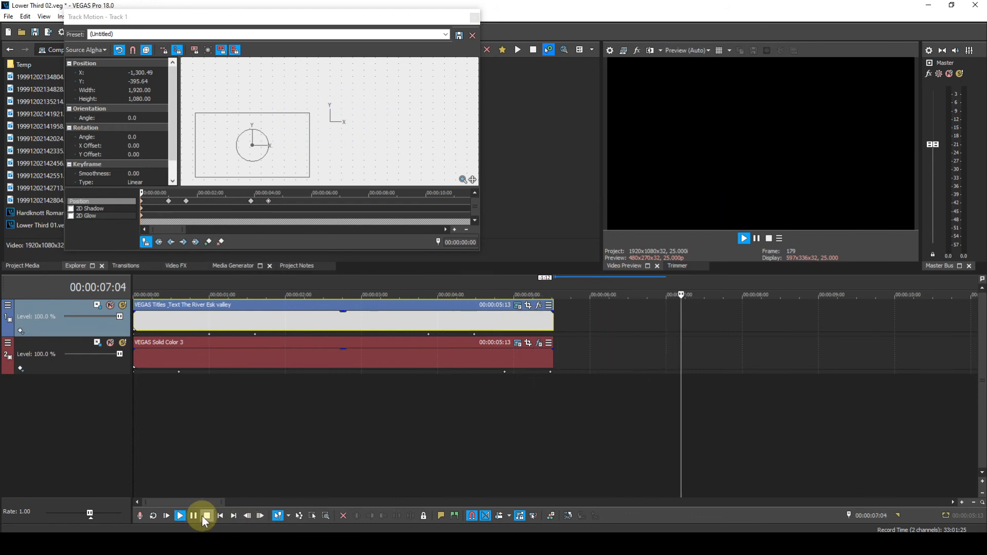
pyautogui.click(206, 516)
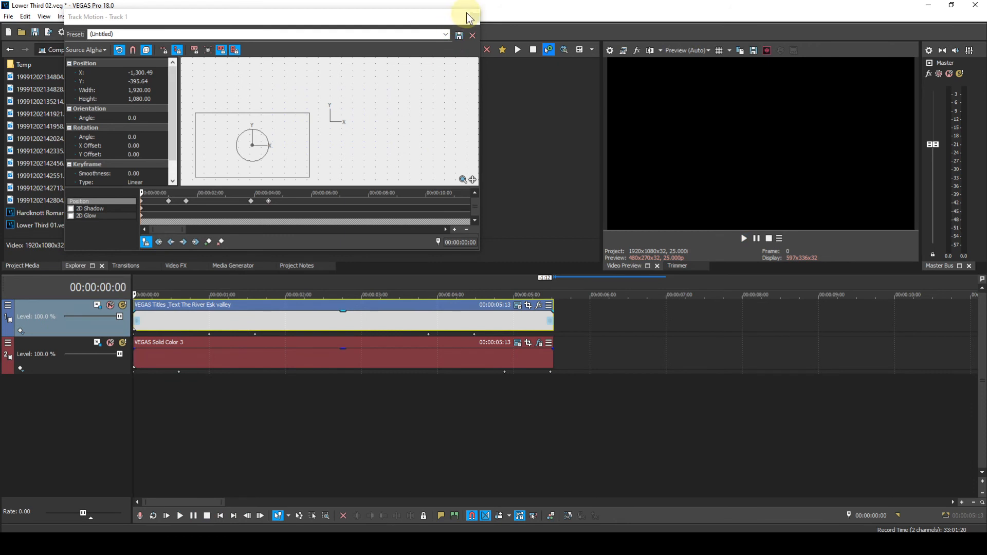
# Close the title track's Track Motion and return to the parent timeline, saving the changes to the nested Lower Third 02 project
pyautogui.click(473, 34)
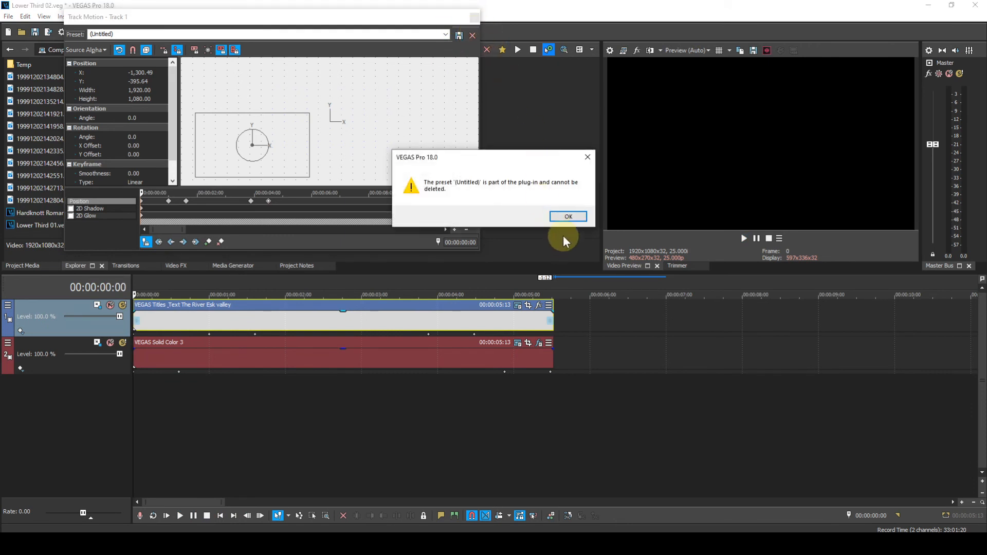
pyautogui.click(569, 216)
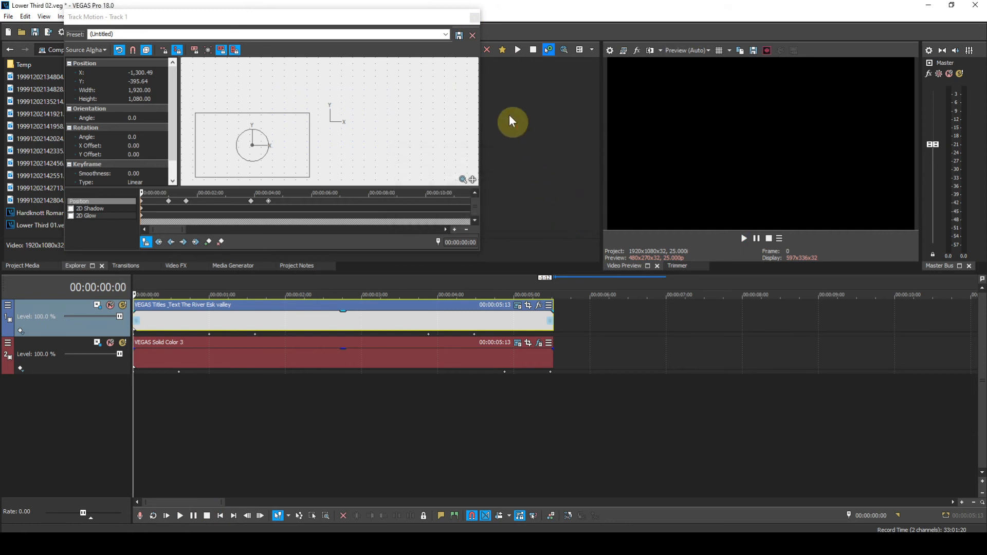
pyautogui.click(474, 16)
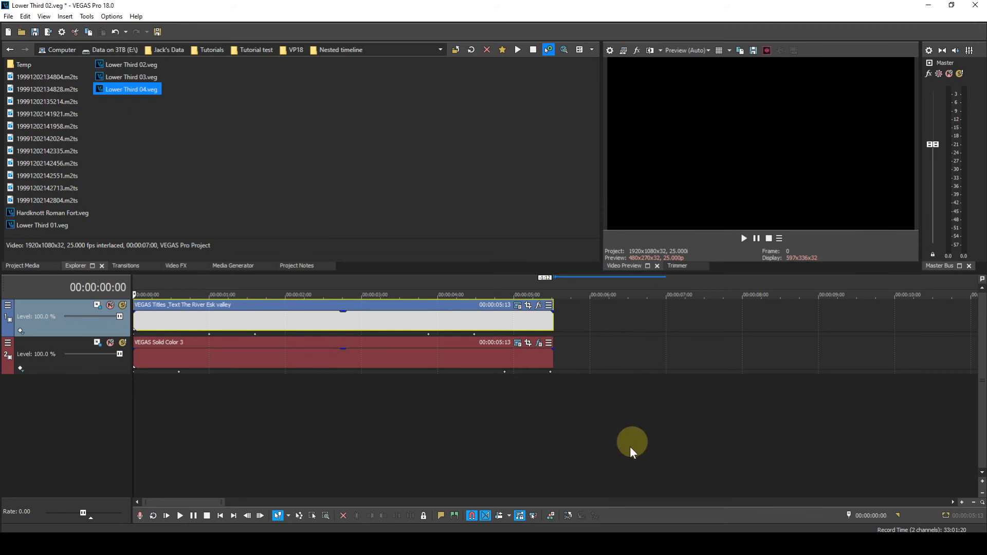
pyautogui.click(568, 514)
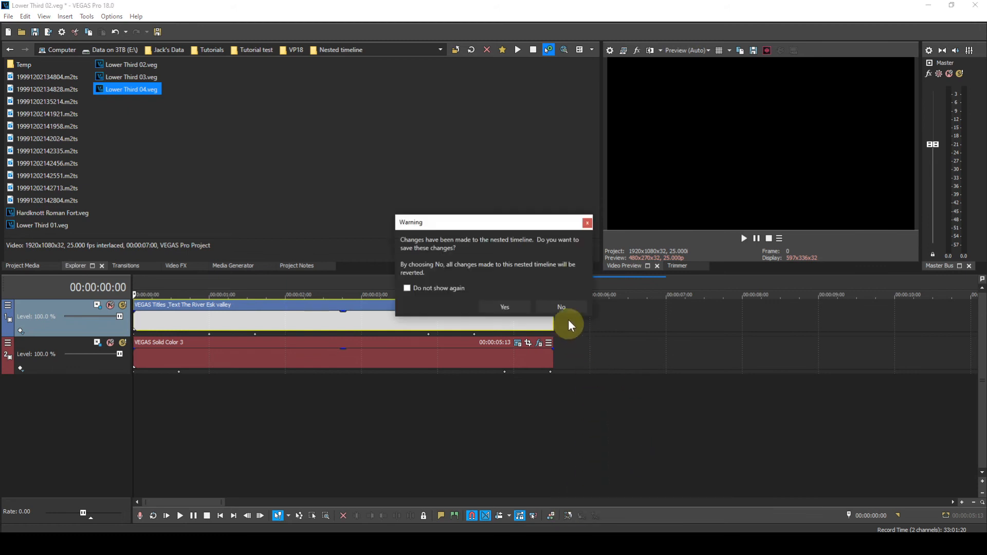
pyautogui.click(504, 307)
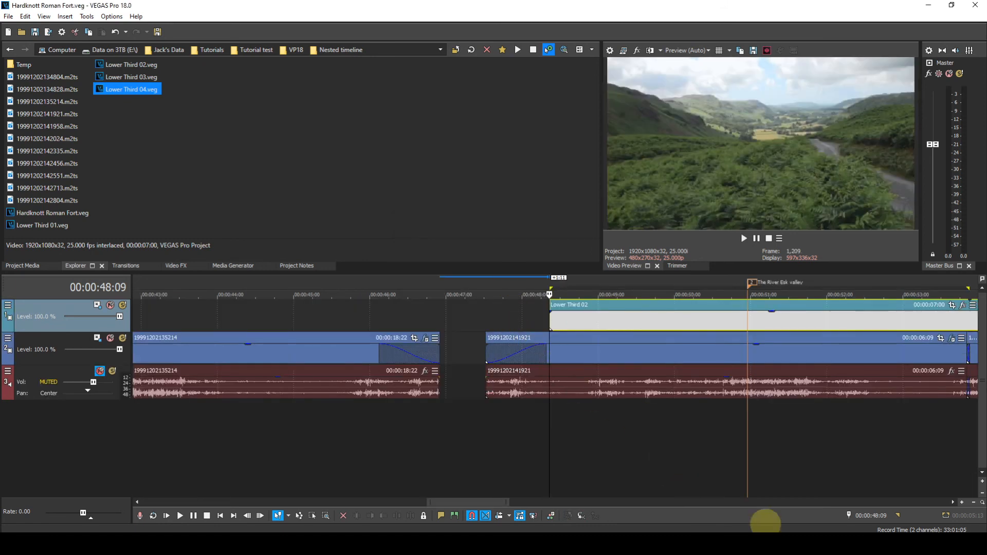
# Trim the end of the Lower Third 02 event to a length of 00:00:05:13 and play the section from 00:00:47:17
pyautogui.click(954, 503)
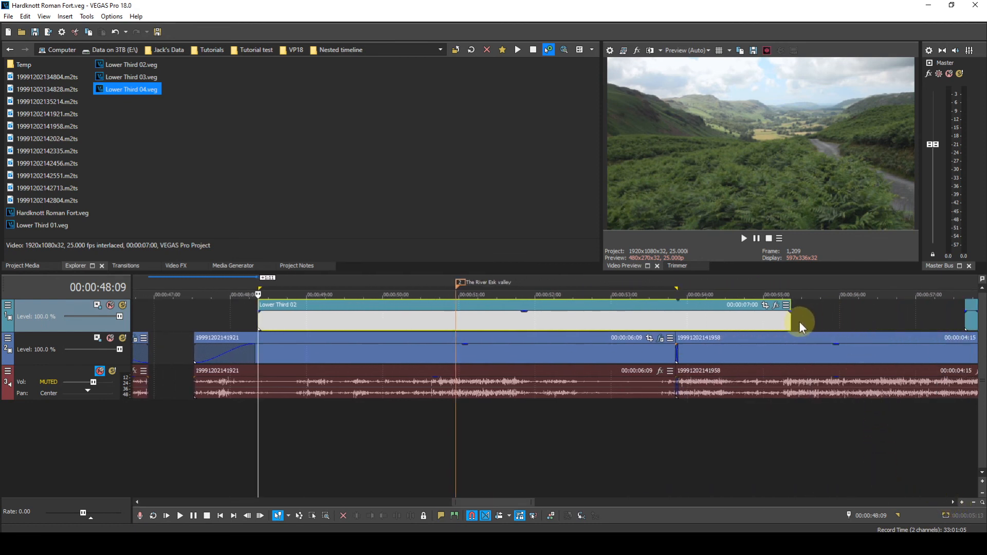
pyautogui.moveTo(791, 320); pyautogui.dragTo(678, 321)
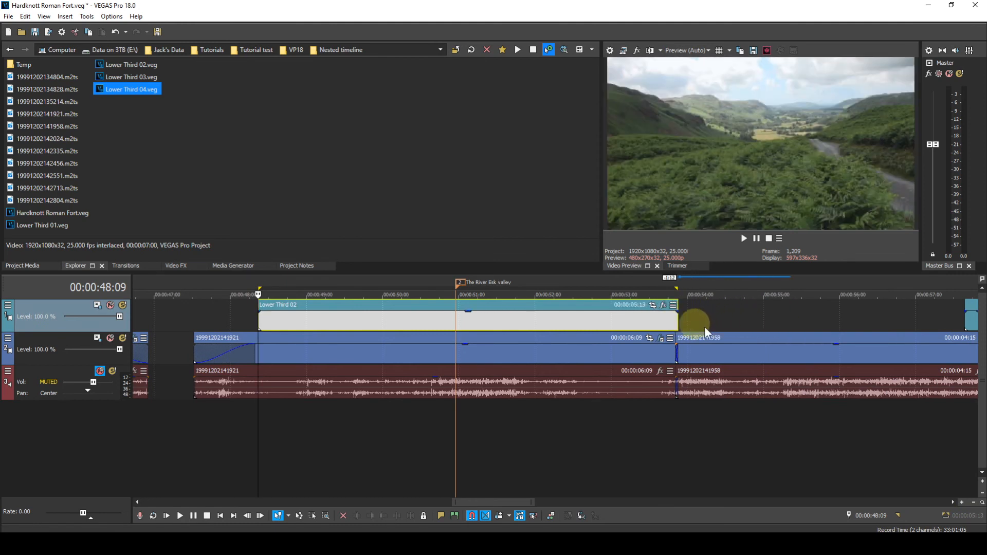
pyautogui.click(206, 285)
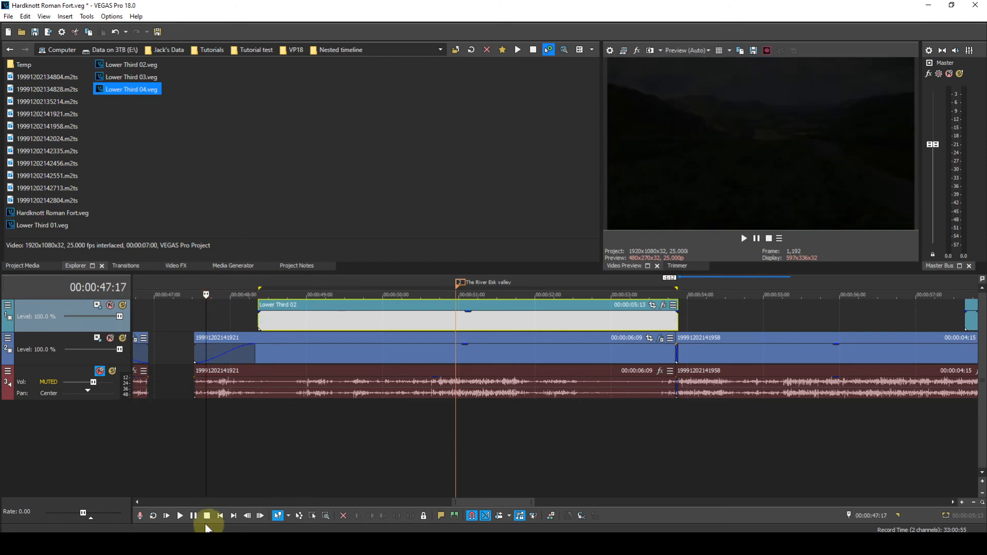
pyautogui.click(180, 515)
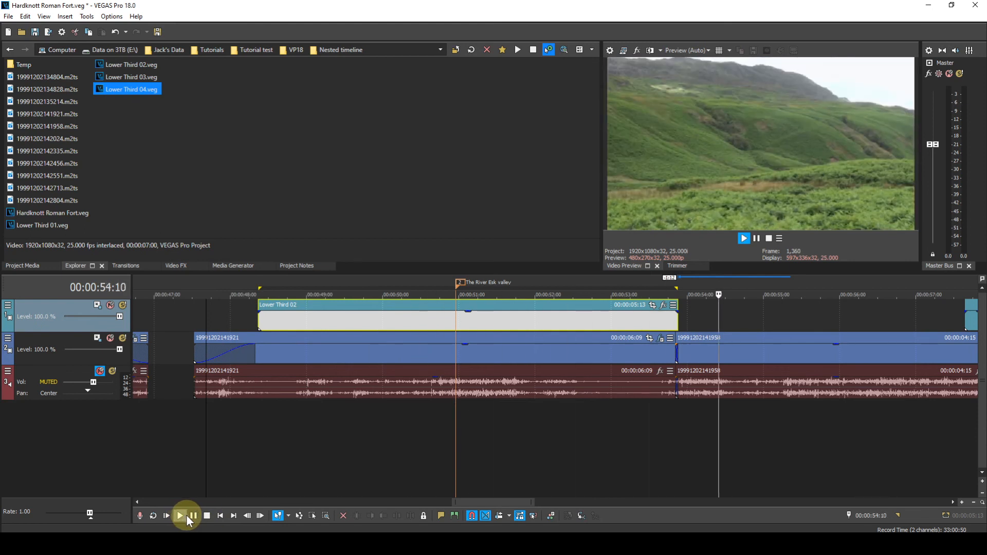
pyautogui.click(207, 516)
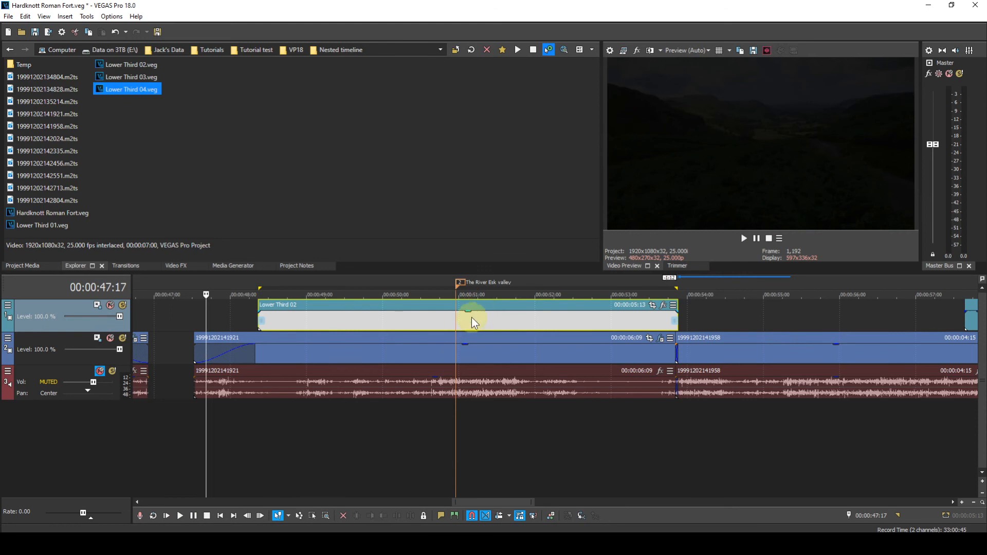
# Move the Lower Third 03 event about 1 second 14 frames later around the Hardknott Pass marker
pyautogui.scroll(-5, 472, 318)
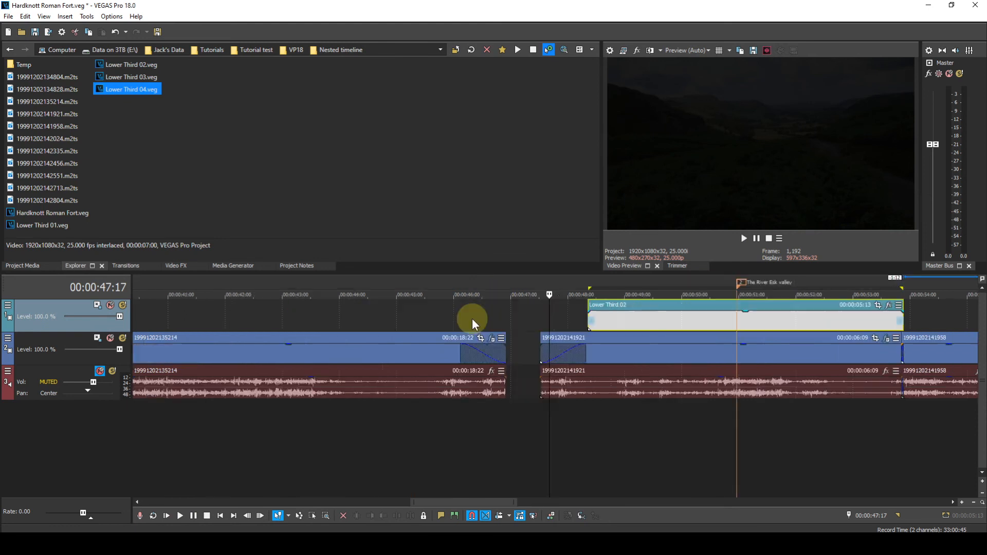
pyautogui.click(954, 503)
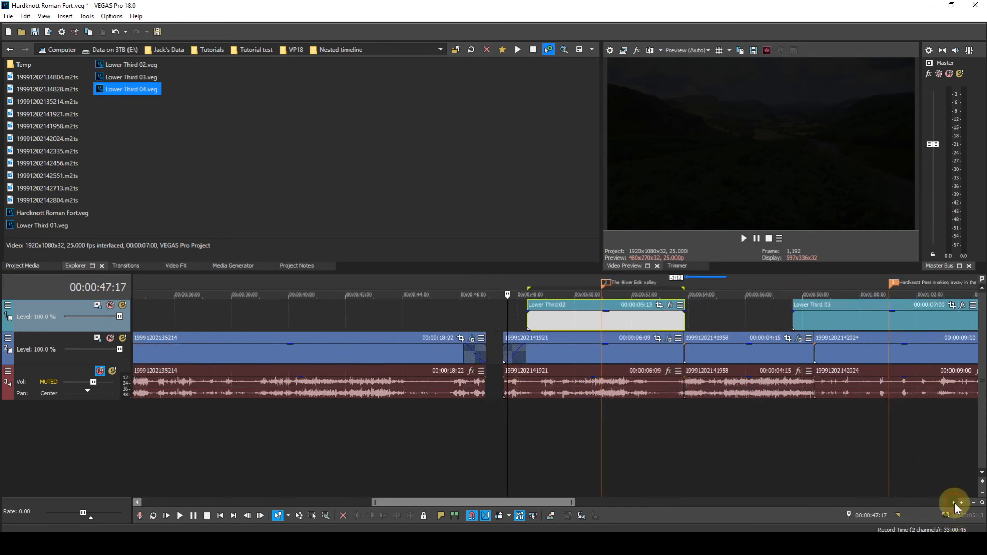
pyautogui.click(954, 503)
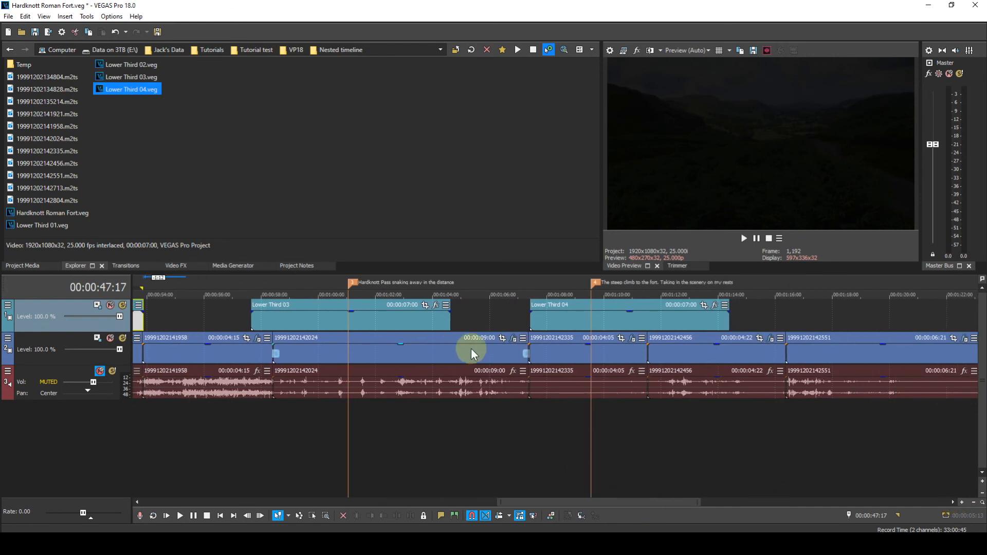
pyautogui.click(318, 283)
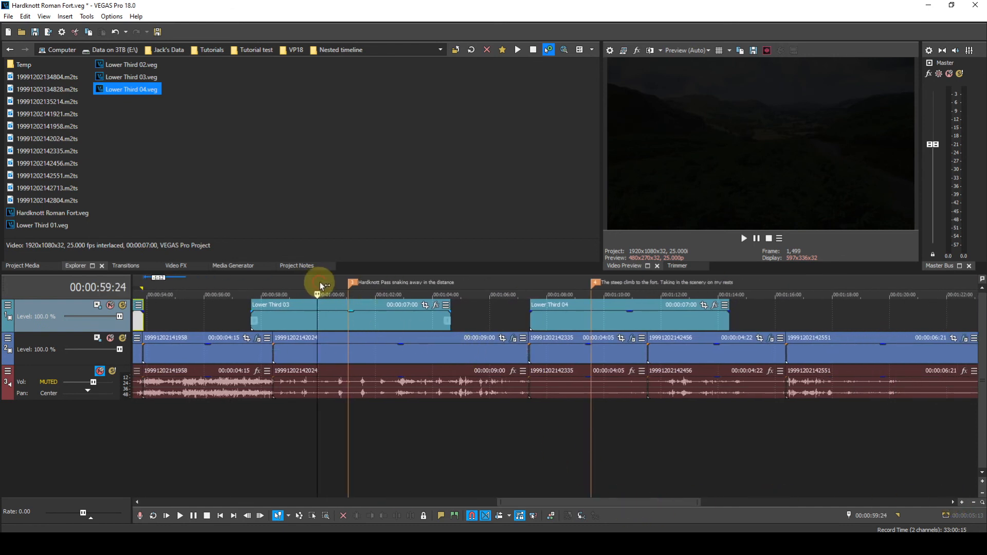
pyautogui.click(355, 283)
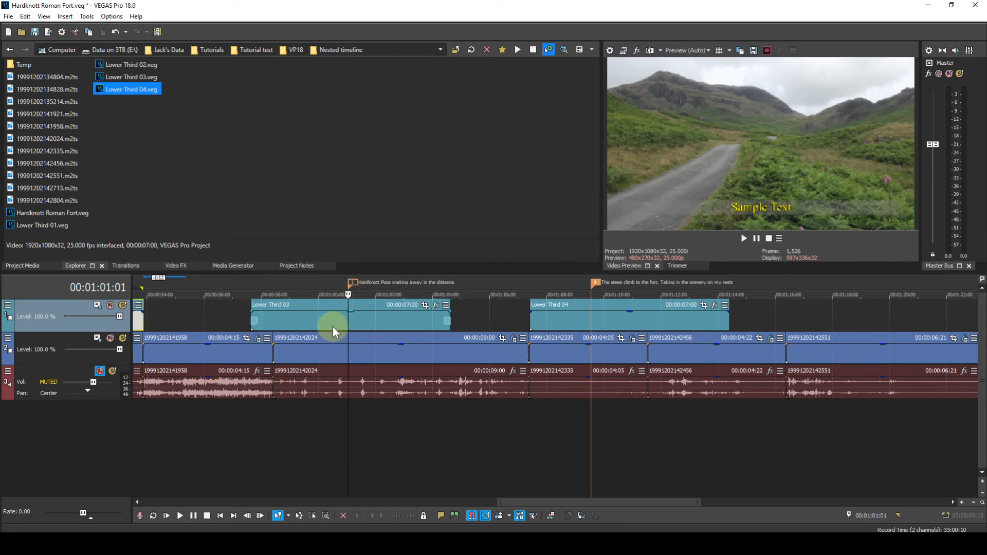
pyautogui.moveTo(332, 323); pyautogui.dragTo(378, 323)
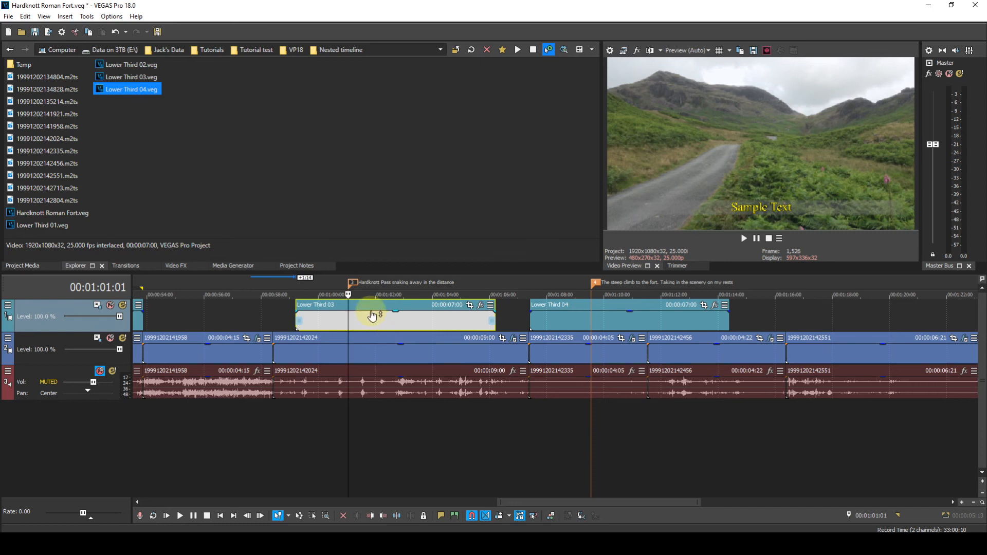
pyautogui.rightClick(371, 307)
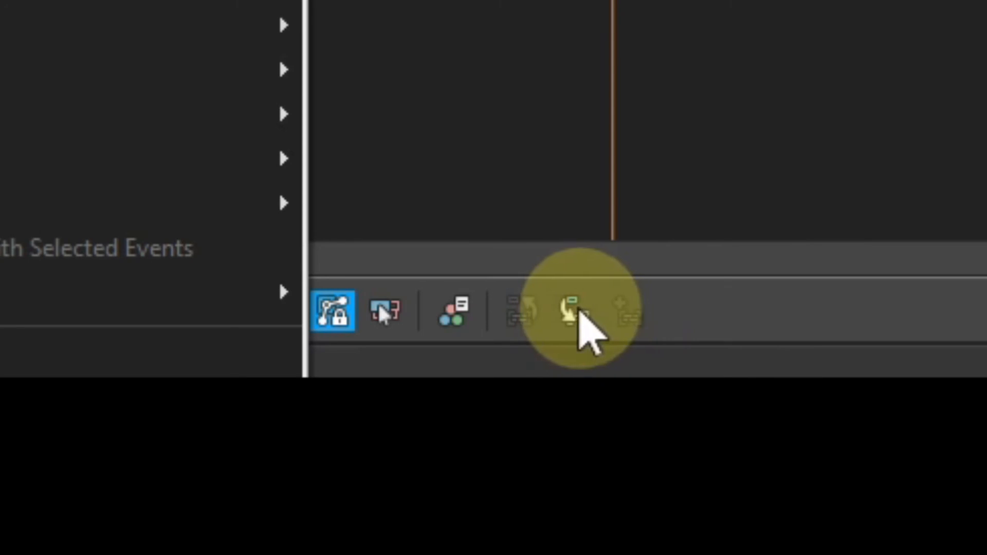
pyautogui.click(575, 305)
pyautogui.click(575, 306)
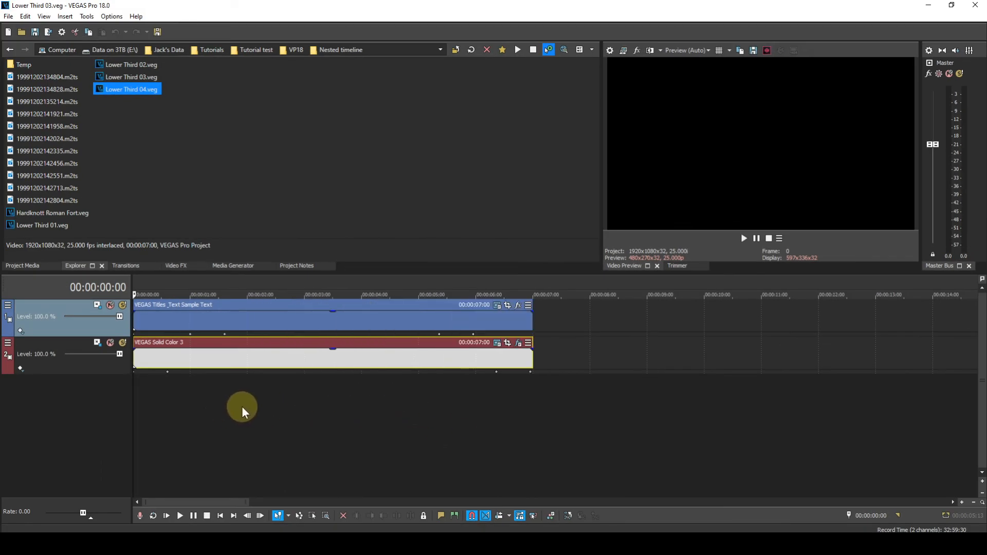
pyautogui.scroll(-2, 242, 407)
pyautogui.scroll(1, 242, 406)
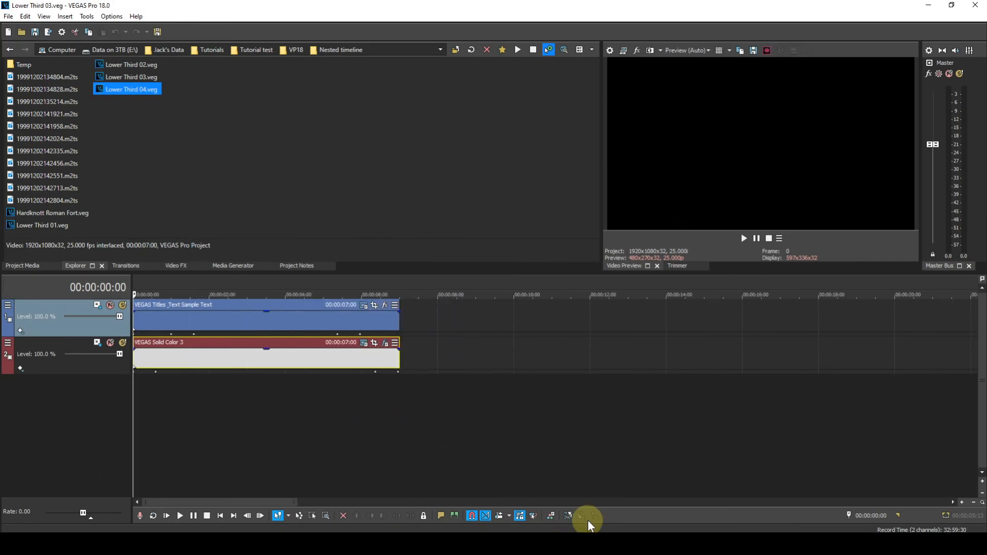
pyautogui.click(569, 516)
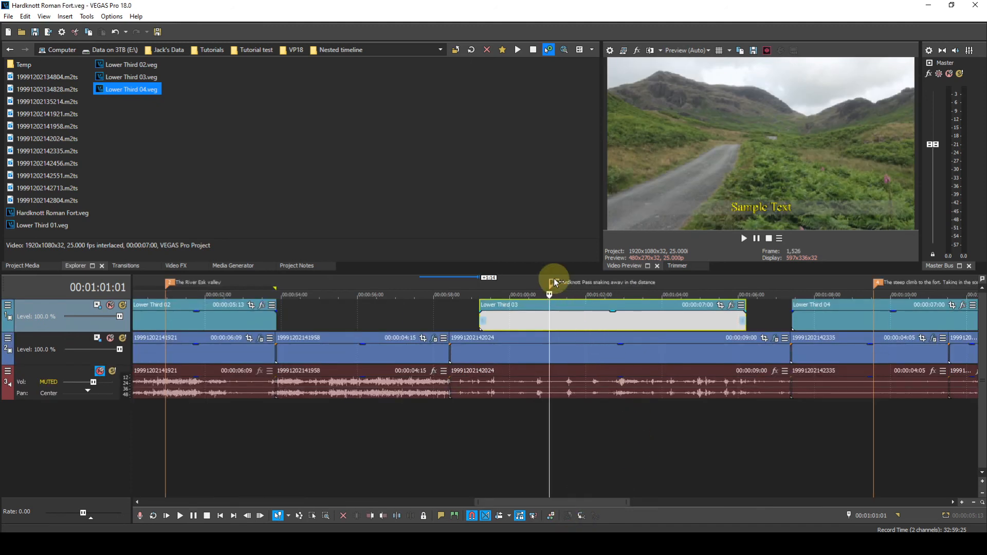
# Copy the name text of the "Hardknott Pass snaking away in the distance" marker
pyautogui.rightClick(554, 281)
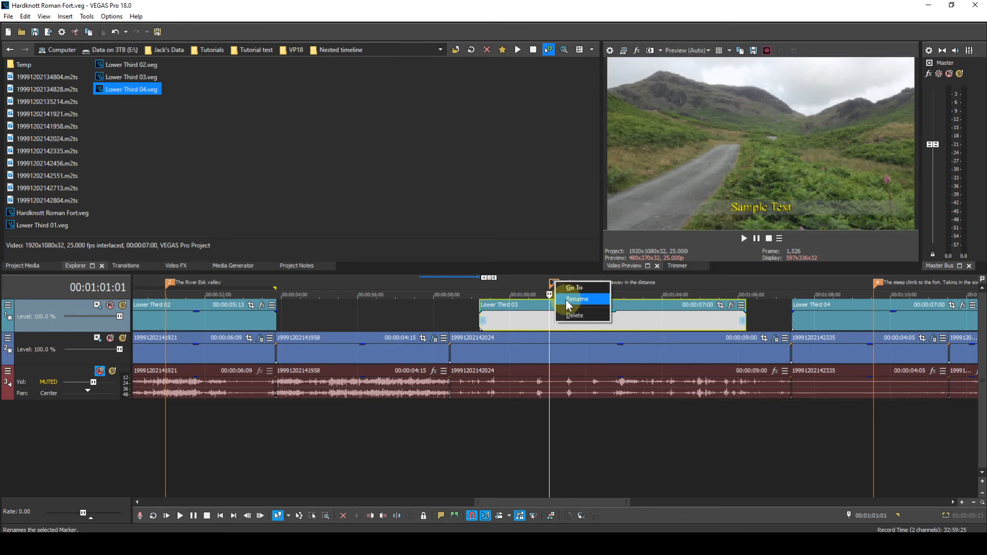
pyautogui.click(566, 298)
pyautogui.hotkey('ctrl', 'c')
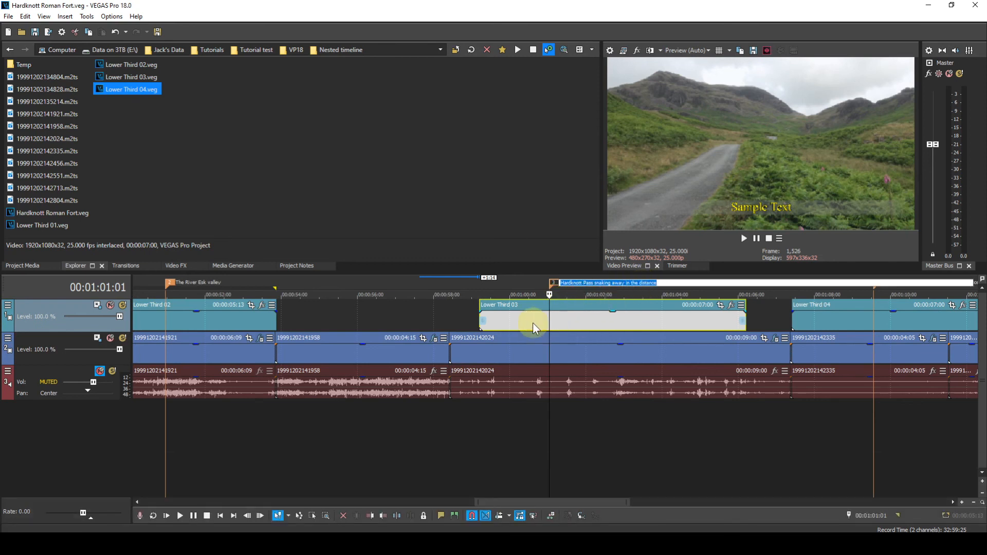
# Open the nested Lower Third 03 project, replace its title text with "Hardknott Pass snaking away in the distance", and play it through
pyautogui.click(582, 516)
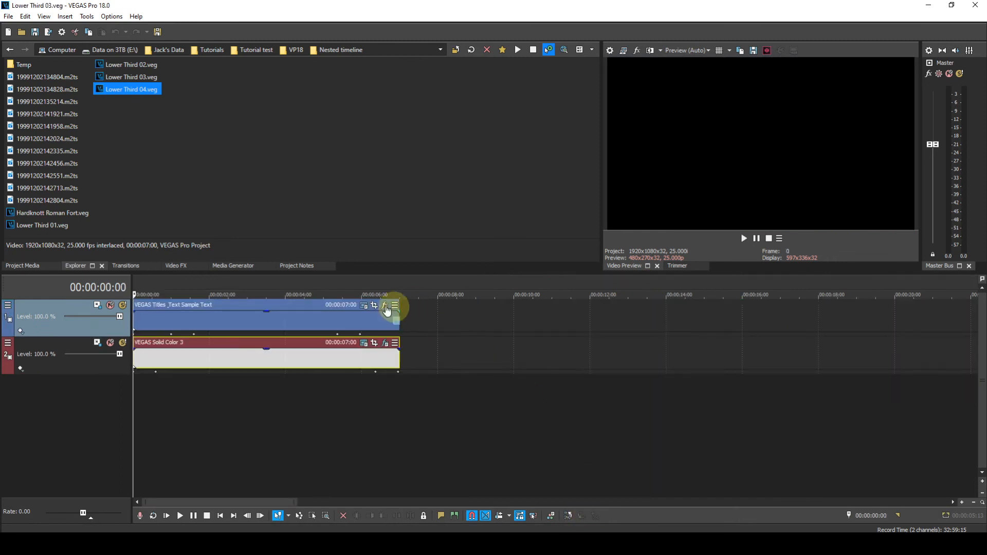
pyautogui.scroll(2, 313, 388)
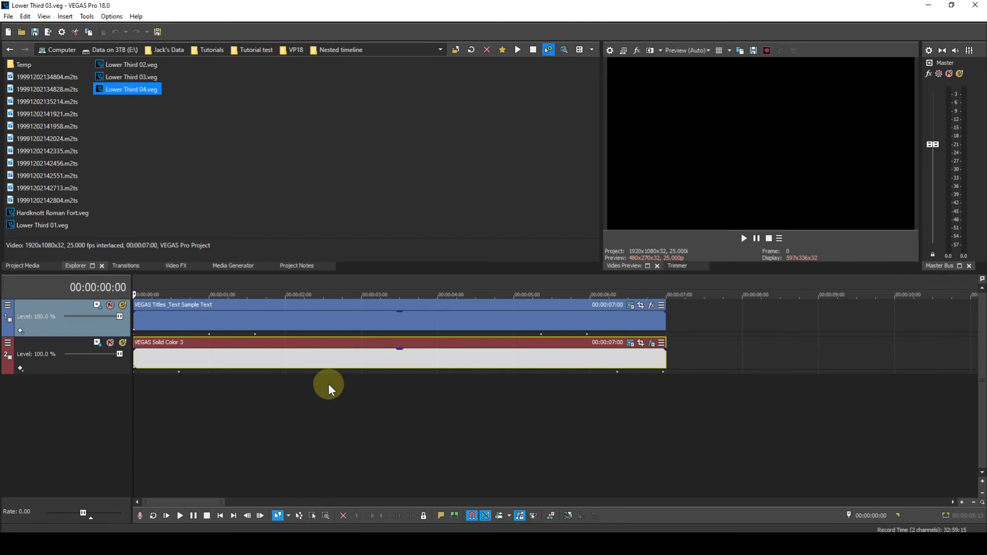
pyautogui.scroll(-1, 328, 383)
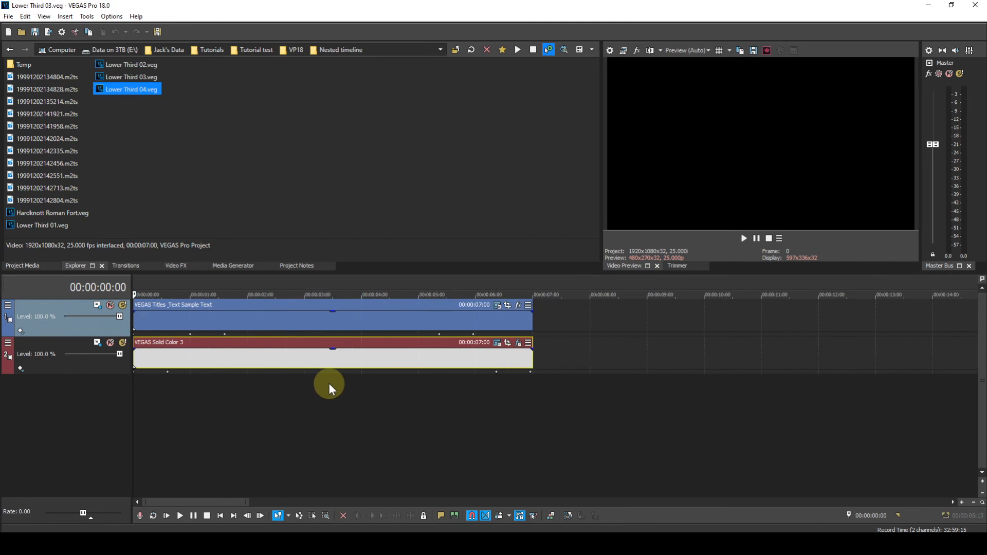
pyautogui.click(495, 307)
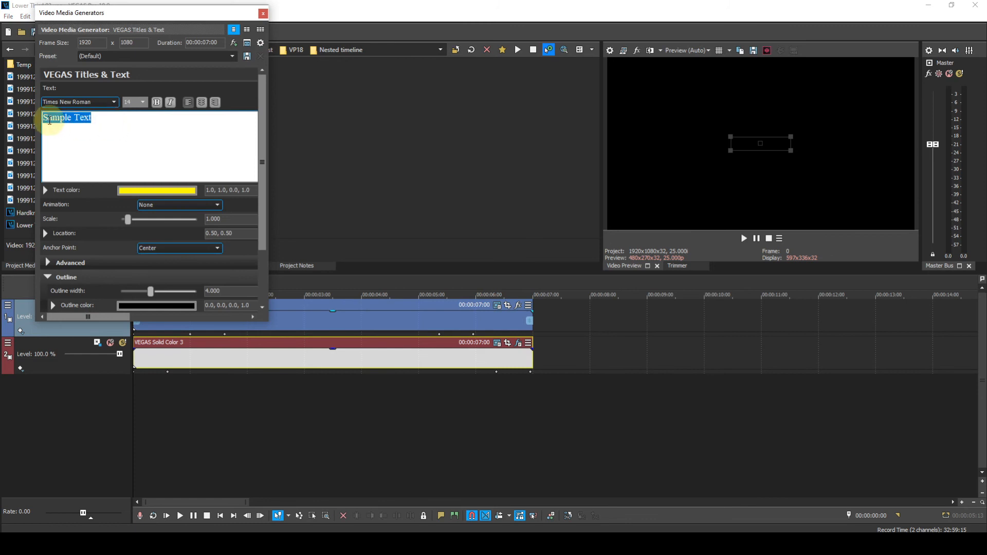
pyautogui.hotkey('ctrl', 'v')
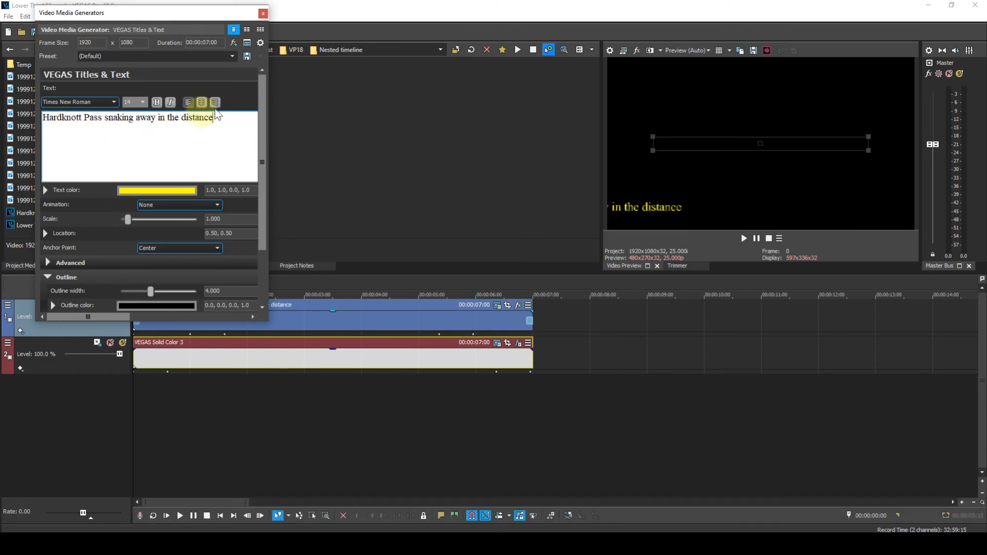
pyautogui.click(263, 14)
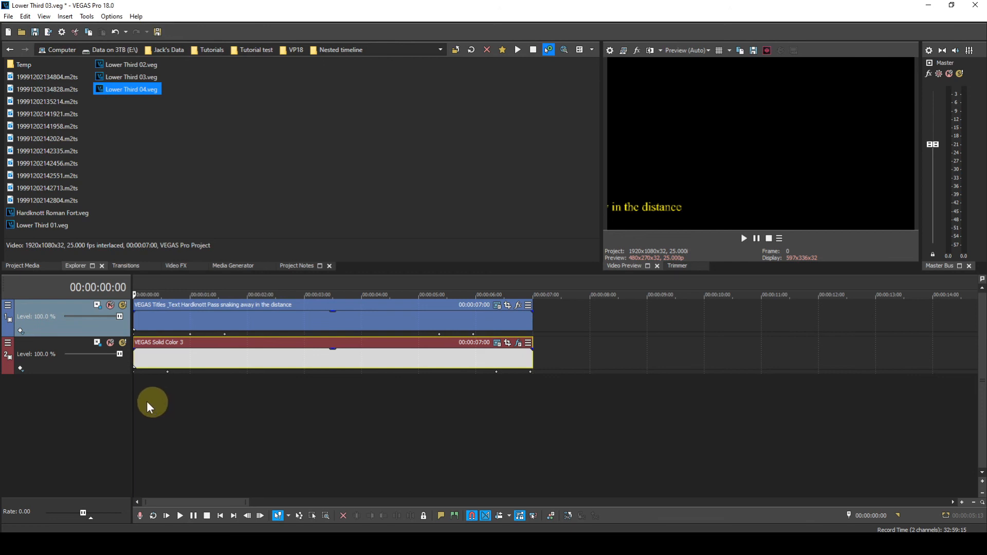
pyautogui.press('space')
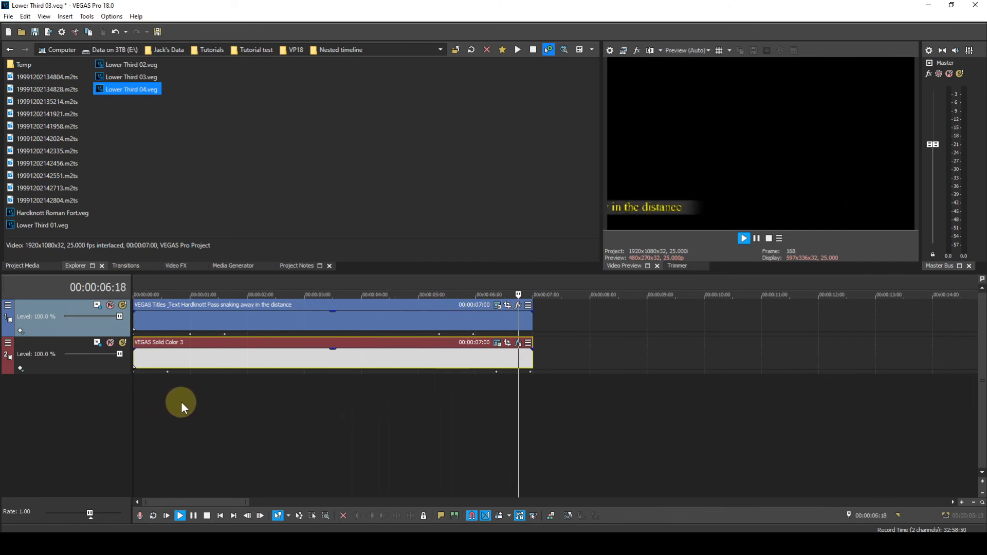
pyautogui.press('space')
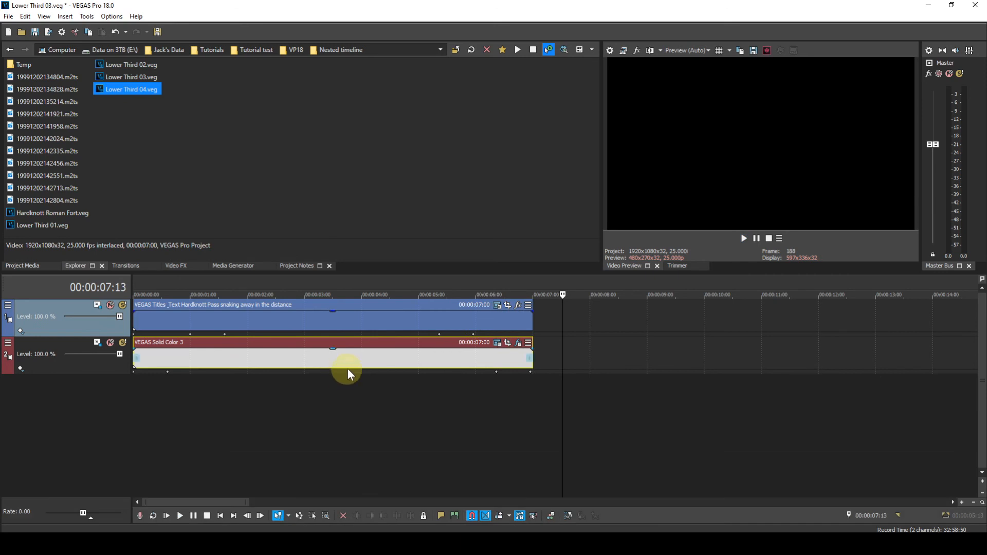
# Open the title track's Track Motion and shift the first position keyframe horizontally to X -1,663.37, so the text starts outside the frame
pyautogui.click(97, 305)
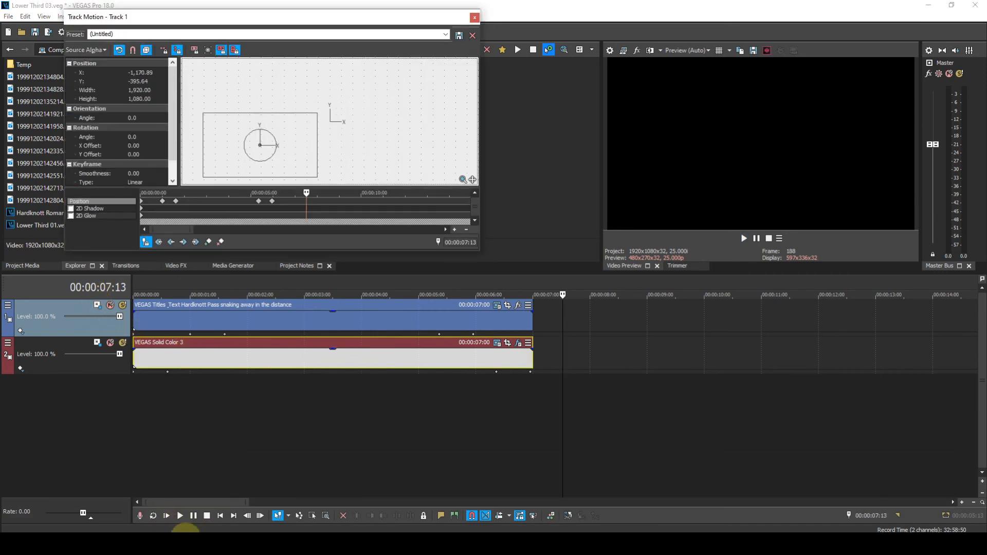
pyautogui.click(220, 516)
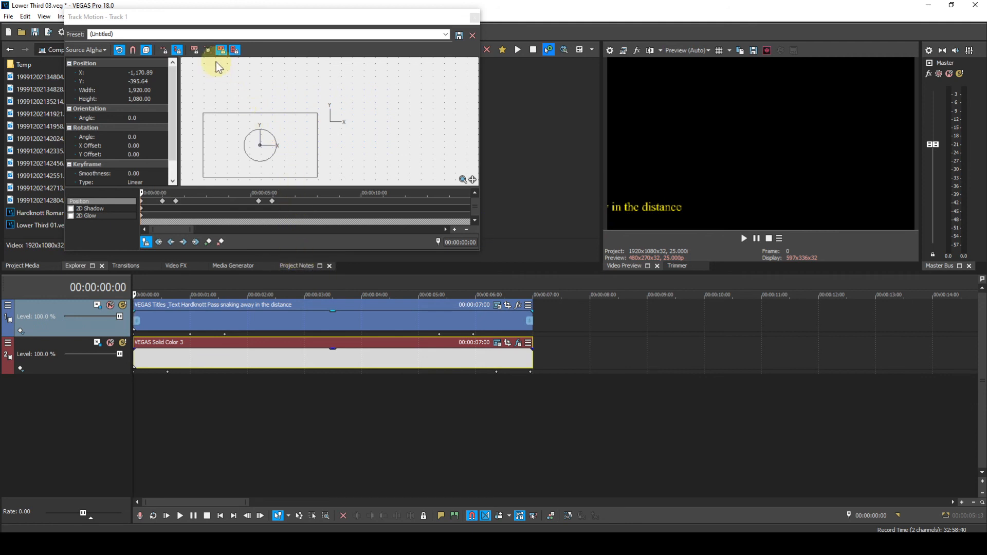
pyautogui.click(174, 51)
pyautogui.moveTo(288, 168); pyautogui.dragTo(251, 168)
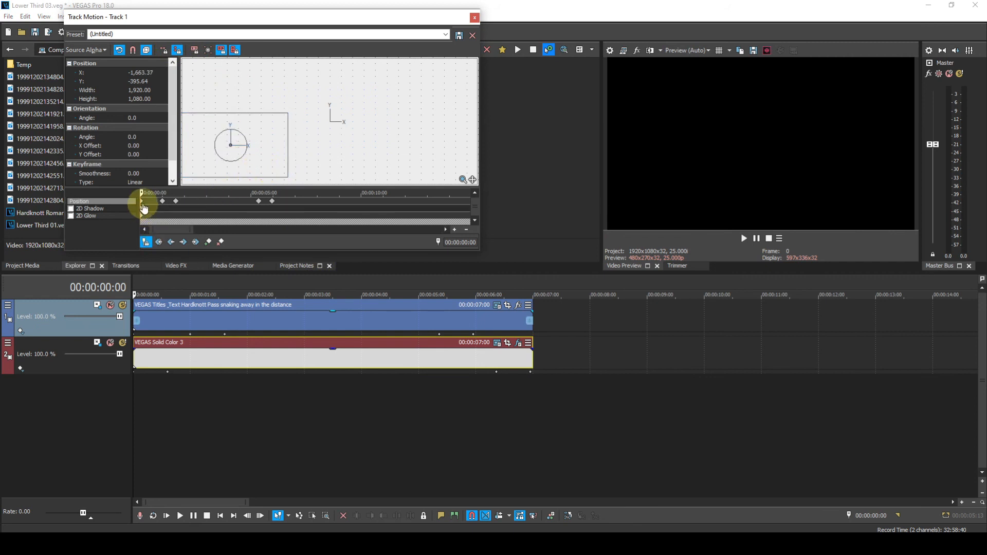
# Copy the first position keyframe and paste it over the keyframes at 00:00:01:00 and 00:00:05:24
pyautogui.rightClick(142, 201)
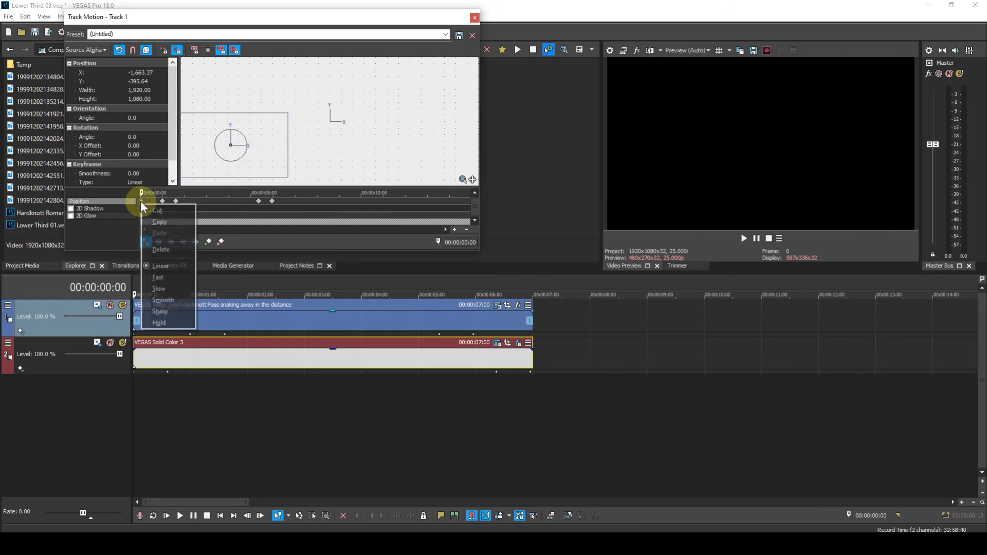
pyautogui.click(159, 222)
pyautogui.click(183, 241)
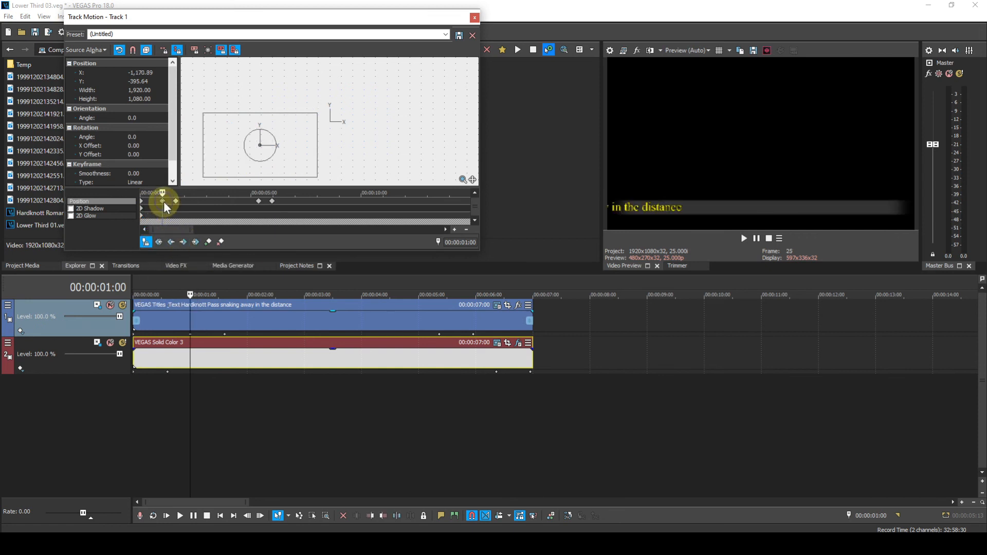
pyautogui.rightClick(163, 202)
pyautogui.click(186, 232)
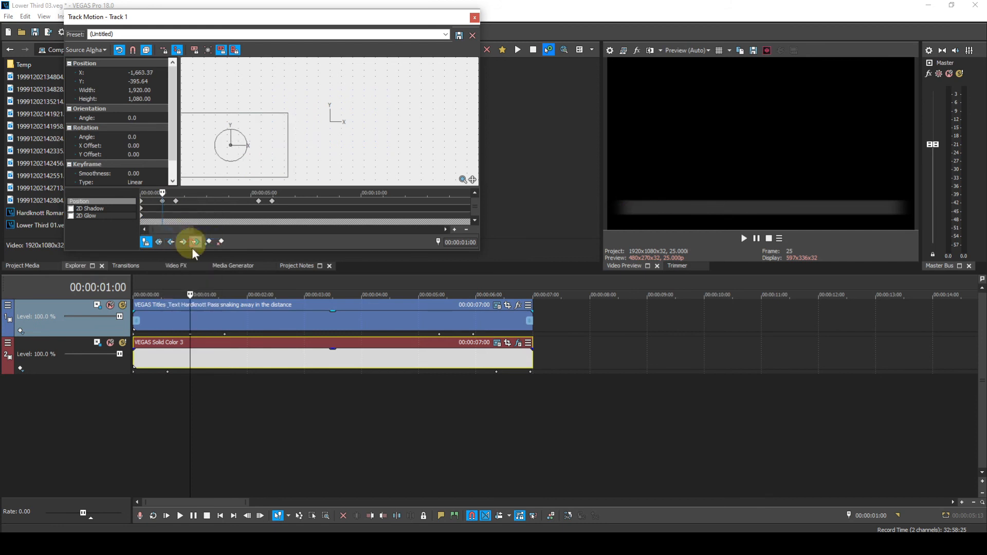
pyautogui.click(196, 242)
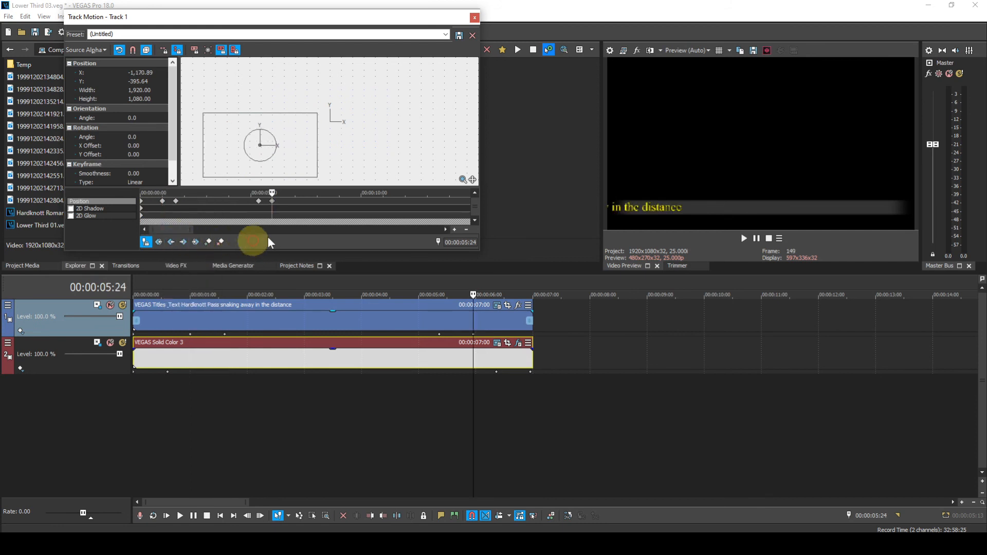
pyautogui.rightClick(273, 202)
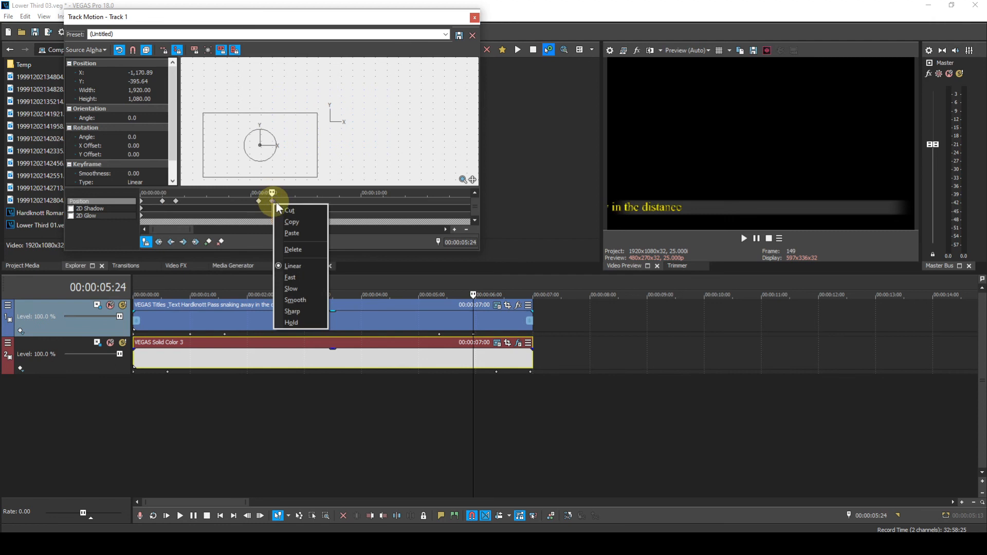
pyautogui.click(289, 232)
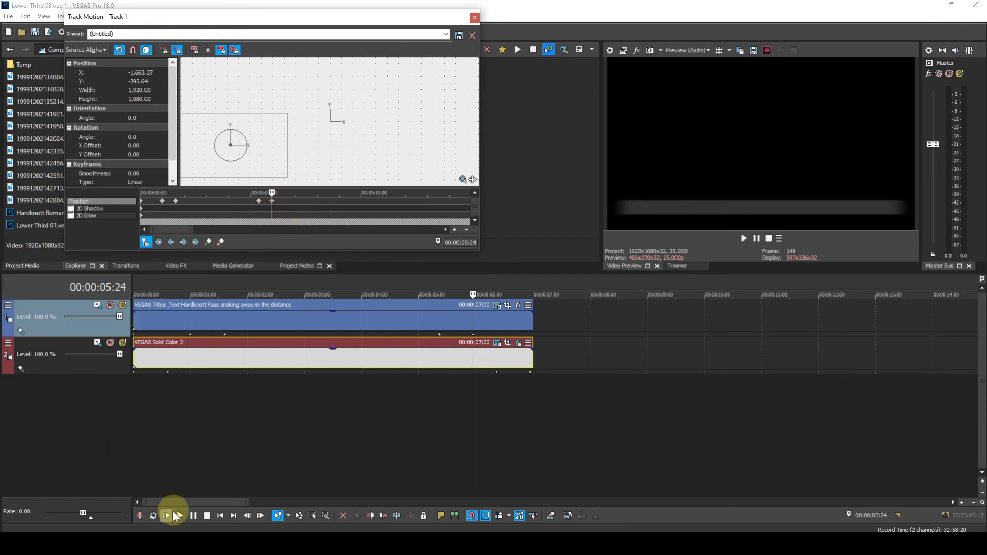
# Play the Lower Third 03 project from its start to check the title's entry and exit motion
pyautogui.click(221, 516)
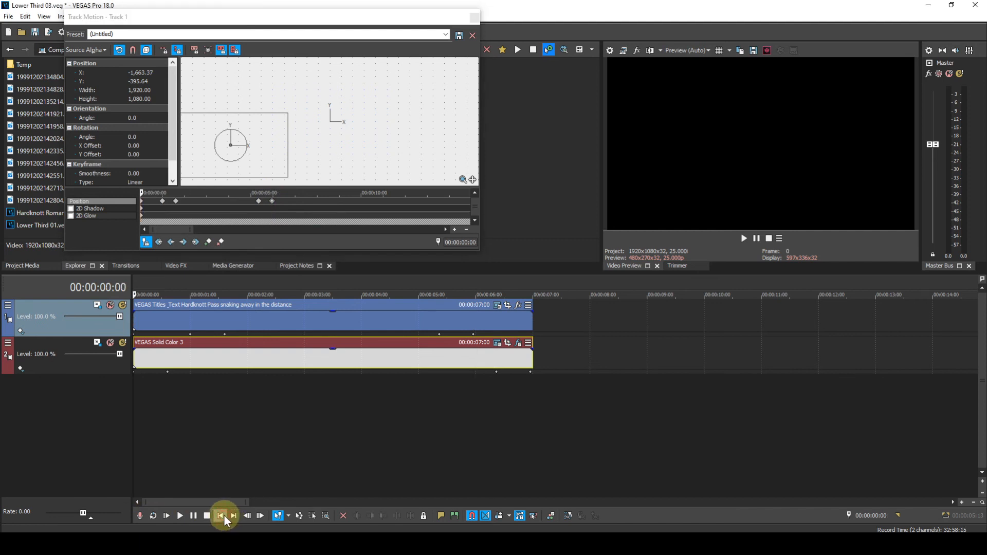
pyautogui.click(181, 517)
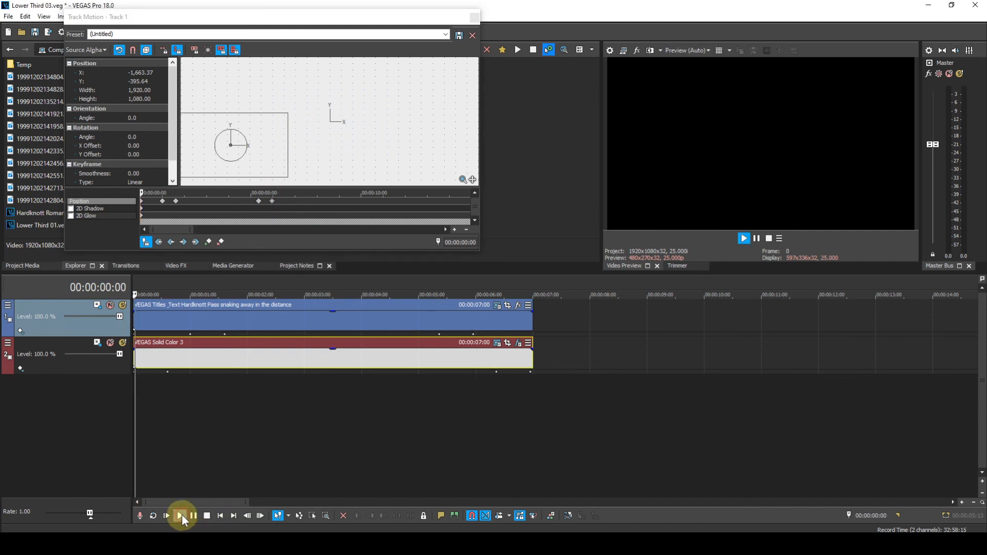
pyautogui.click(208, 515)
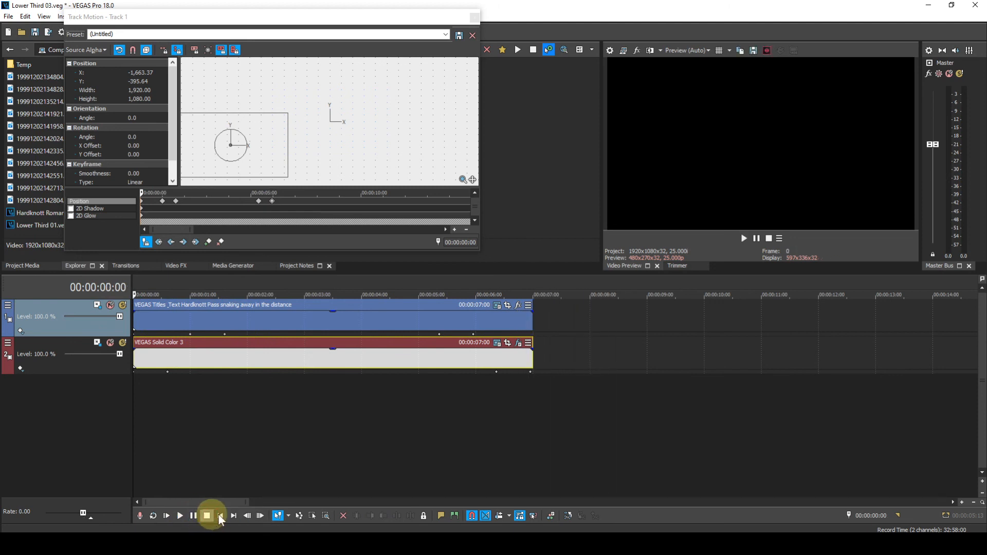
# Close the title track's Track Motion and return to the parent timeline, saving the changes to the nested Lower Third 03 project
pyautogui.click(475, 17)
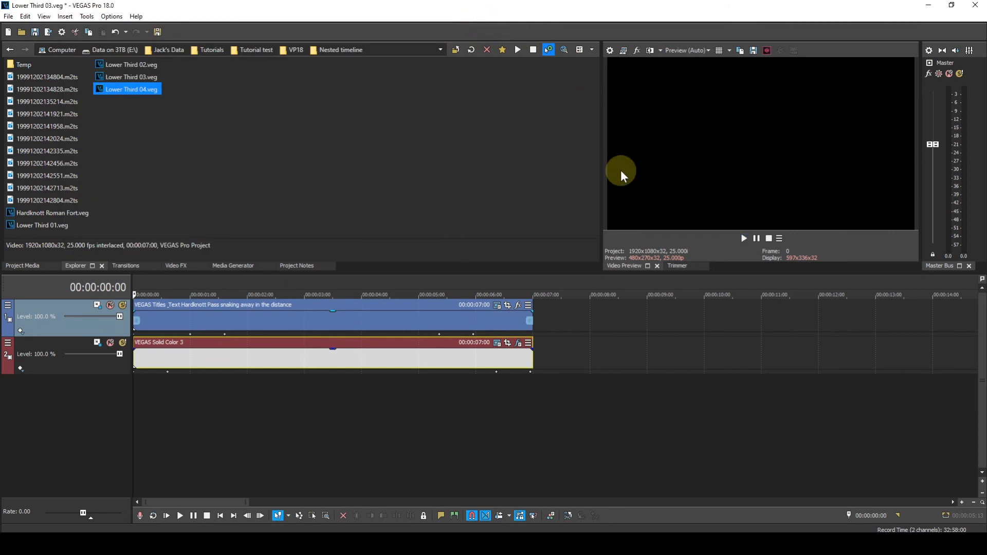
pyautogui.click(568, 516)
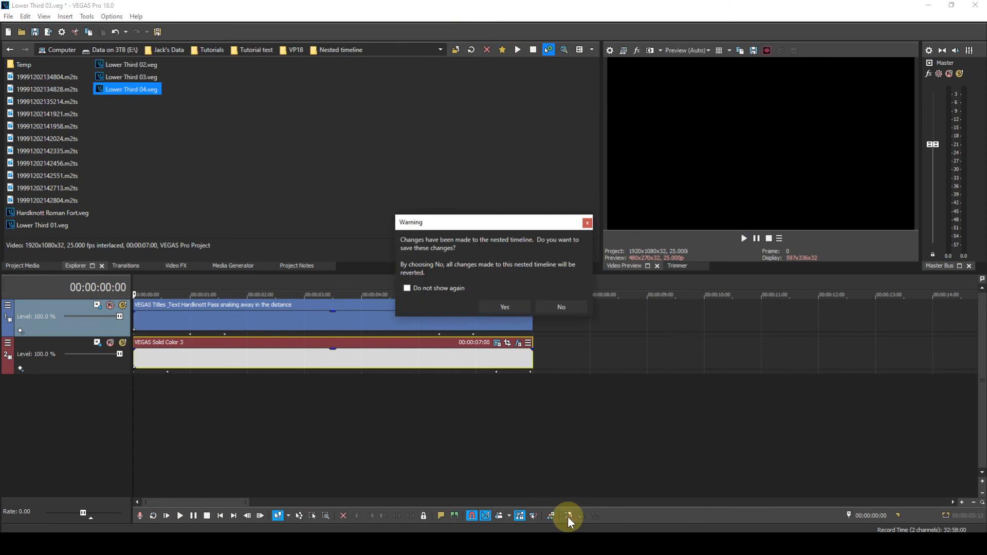
pyautogui.click(508, 308)
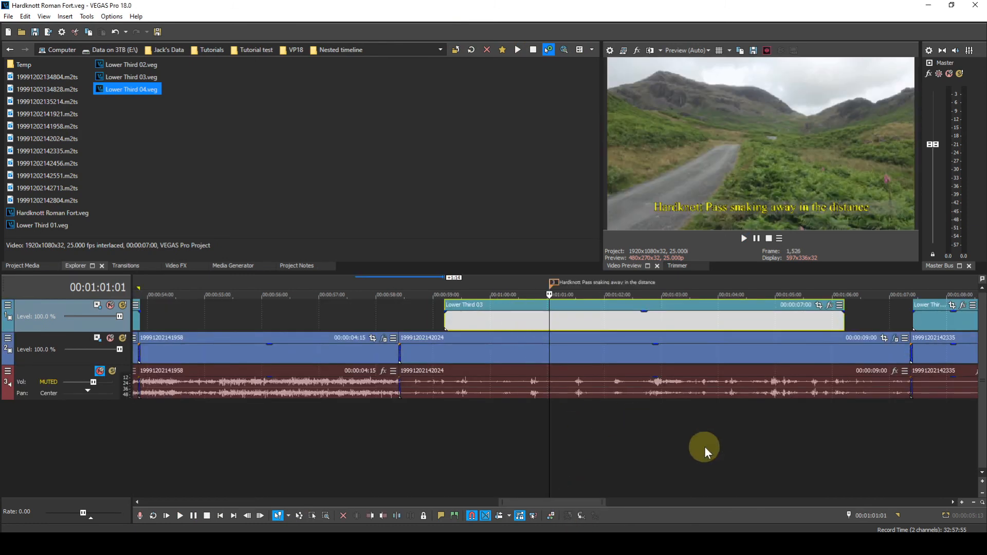
# Move the Lower Third 04 event 1 second later and play the section from 00:01:08:02
pyautogui.click(953, 502)
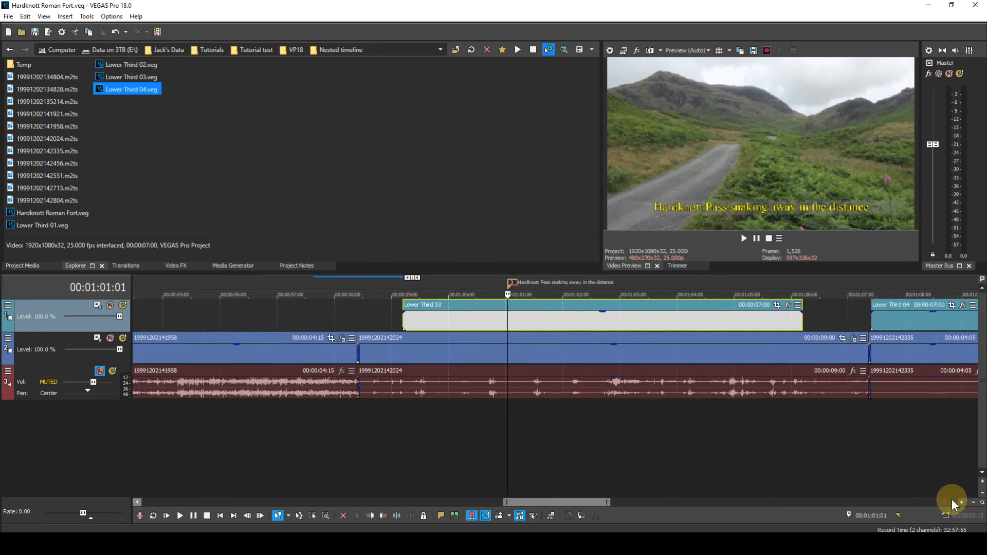
pyautogui.click(953, 501)
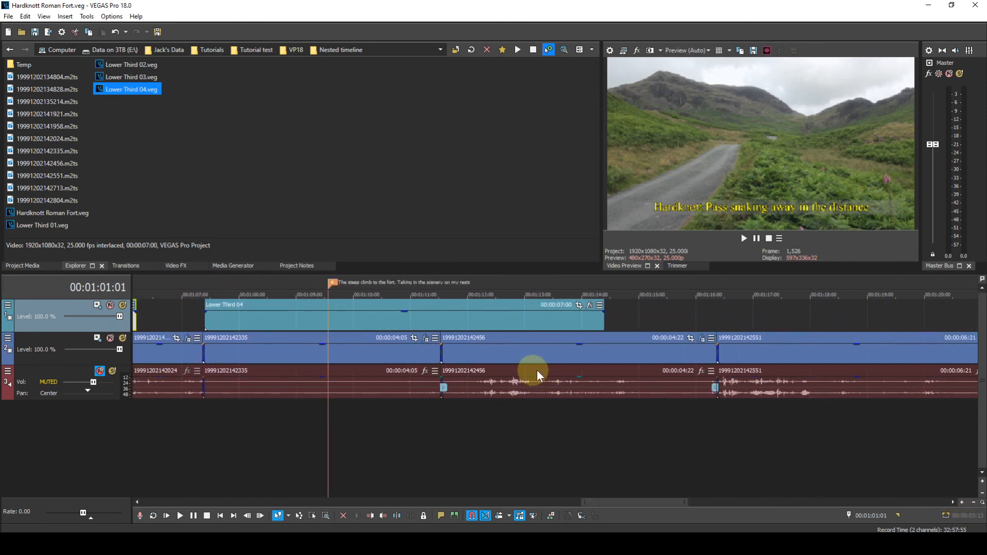
pyautogui.moveTo(414, 307); pyautogui.dragTo(471, 304)
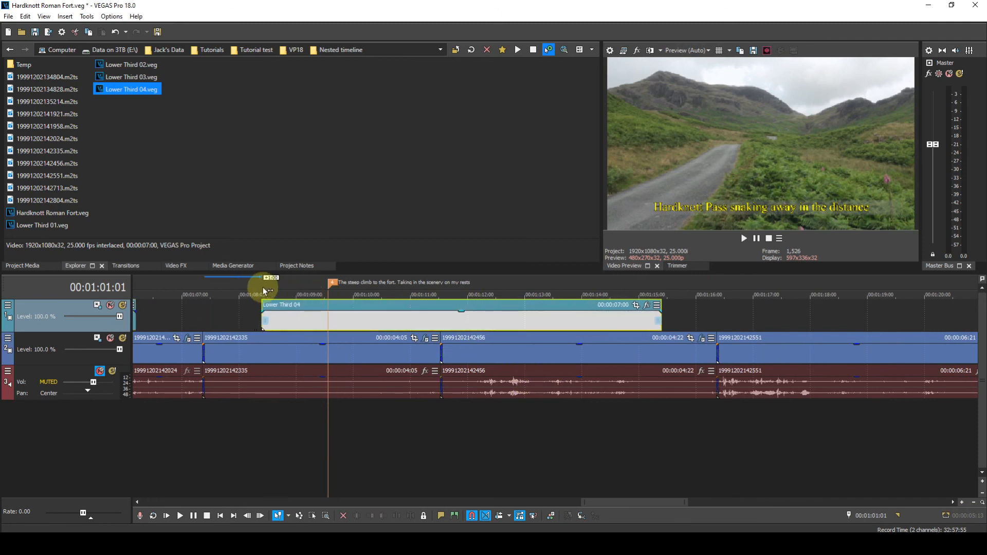
pyautogui.click(244, 293)
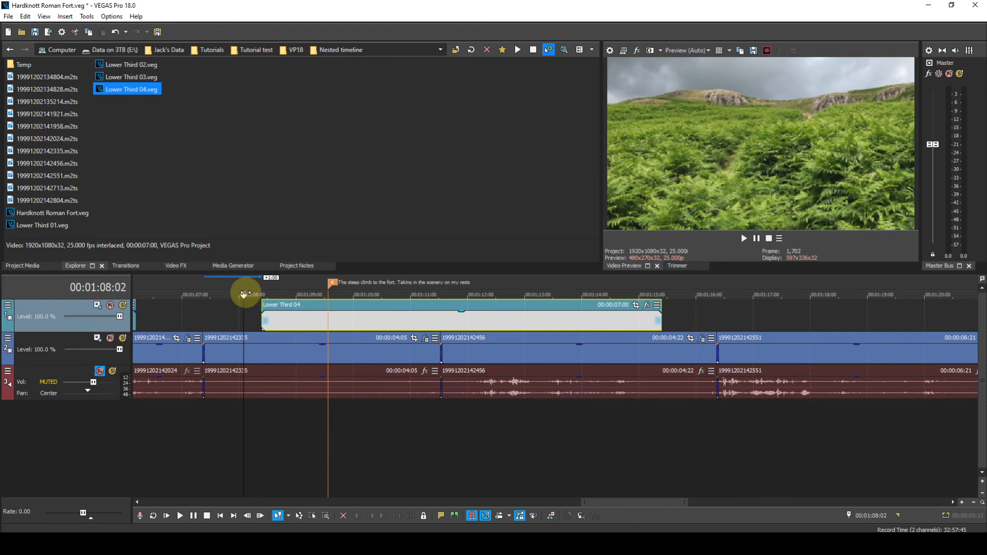
pyautogui.press('space')
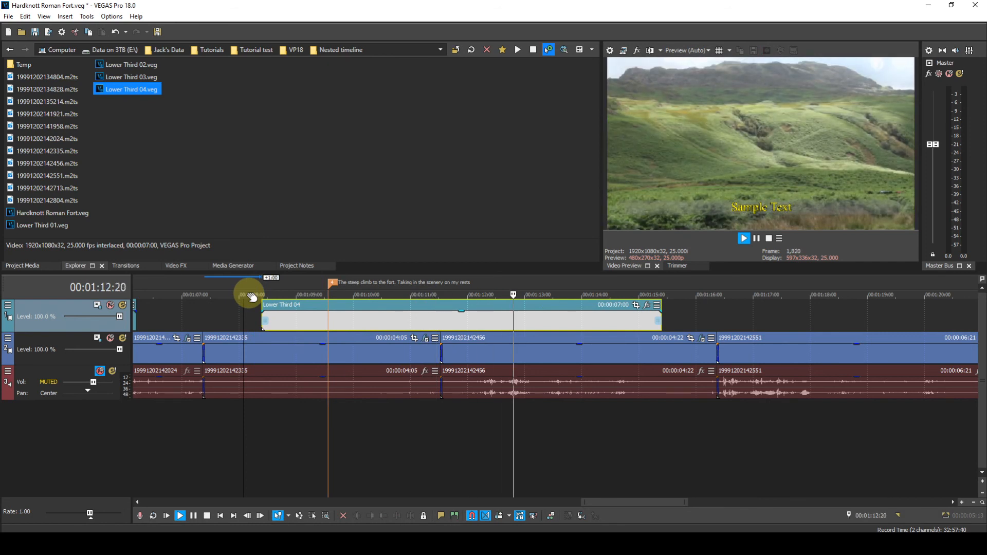
pyautogui.press('space')
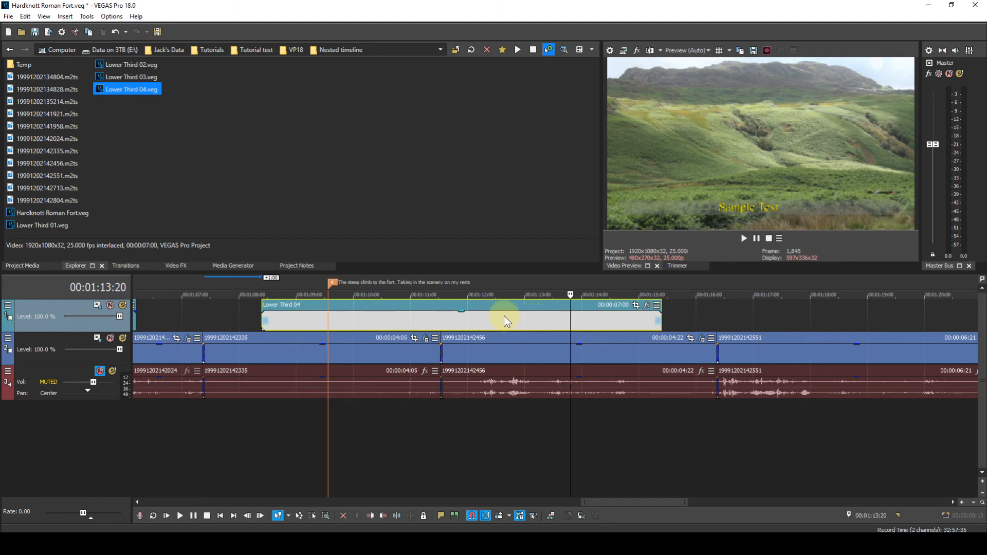
# Copy the name text of the marker that begins "The steep climb to the fort"
pyautogui.click(334, 282)
pyautogui.rightClick(334, 280)
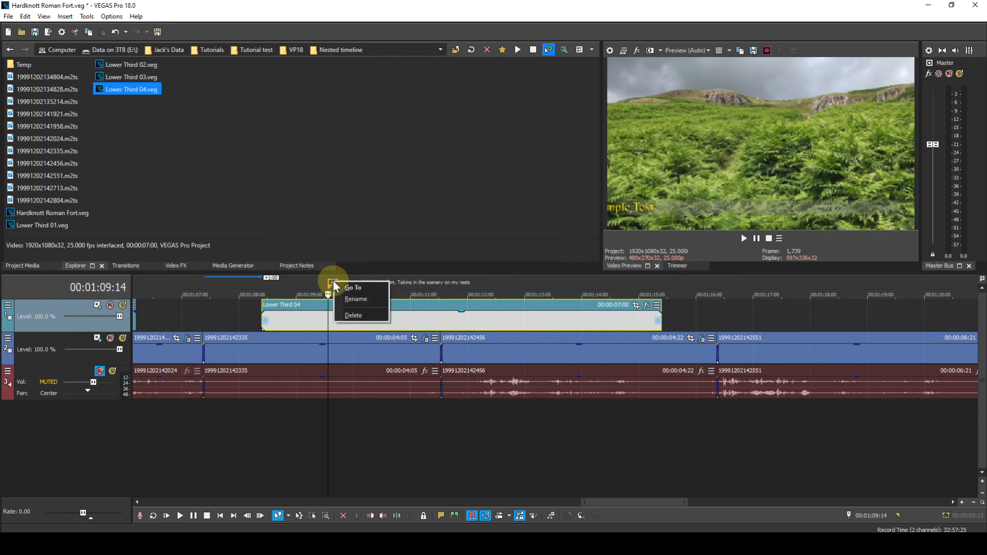
pyautogui.click(340, 298)
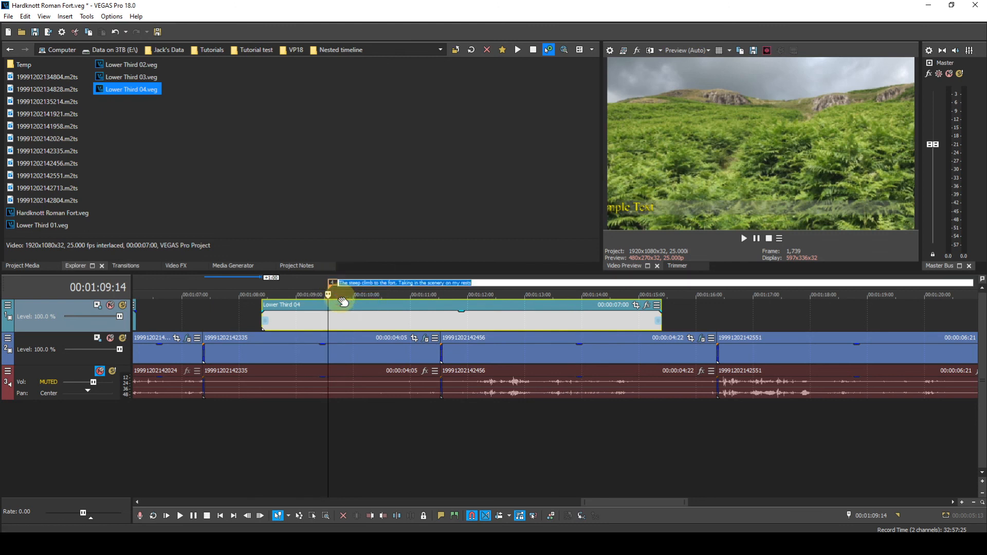
pyautogui.hotkey('ctrl', 'c')
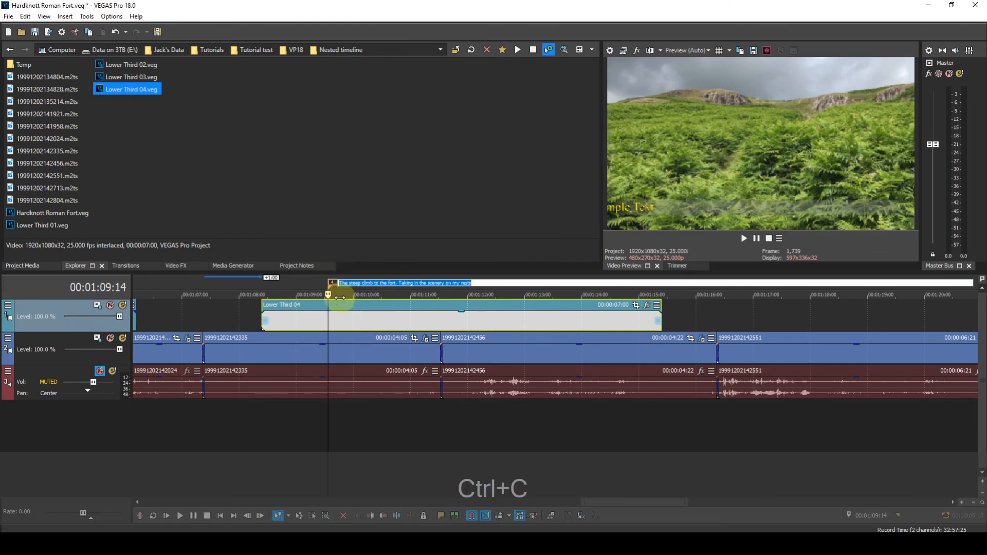
# Open the nested Lower Third 04 project and place the cursor at 00:00:03:00, where the sample text is shown
pyautogui.click(498, 323)
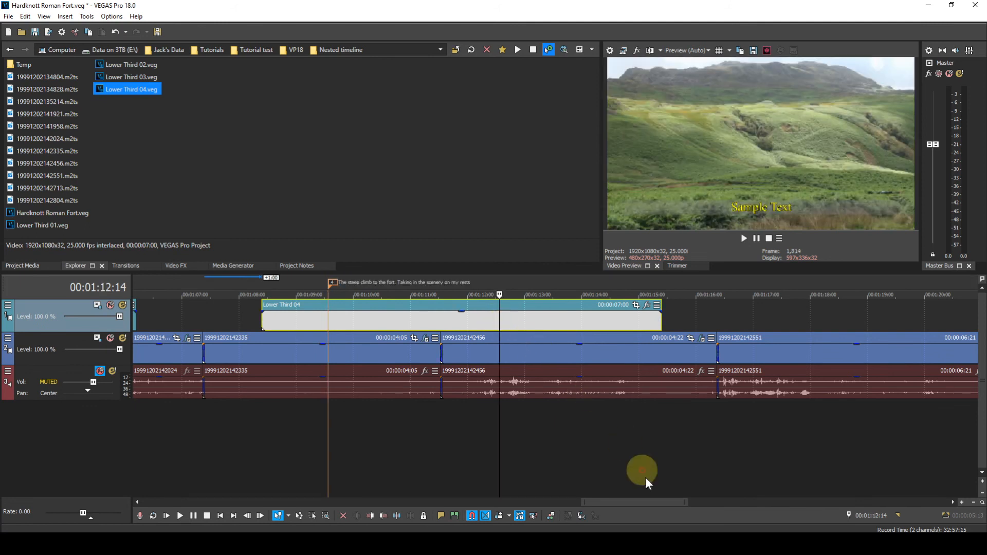
pyautogui.click(583, 515)
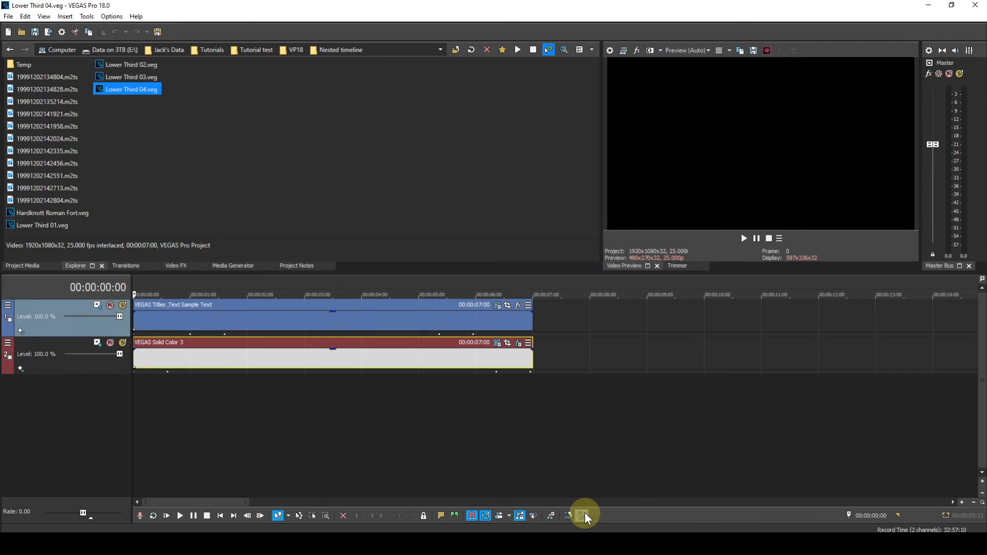
pyautogui.click(304, 284)
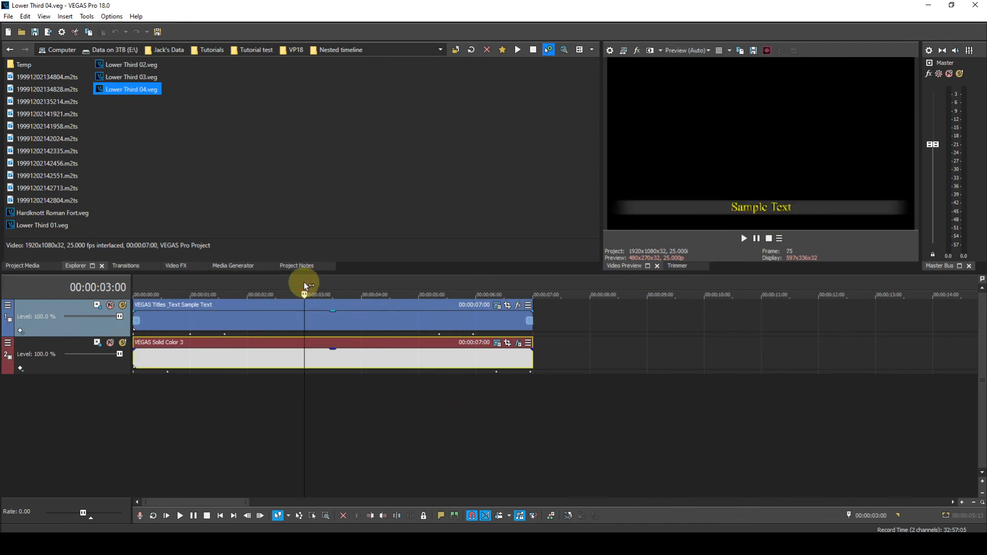
# Replace the title event's sample text with the copied marker text and set its font size to 10
pyautogui.click(497, 306)
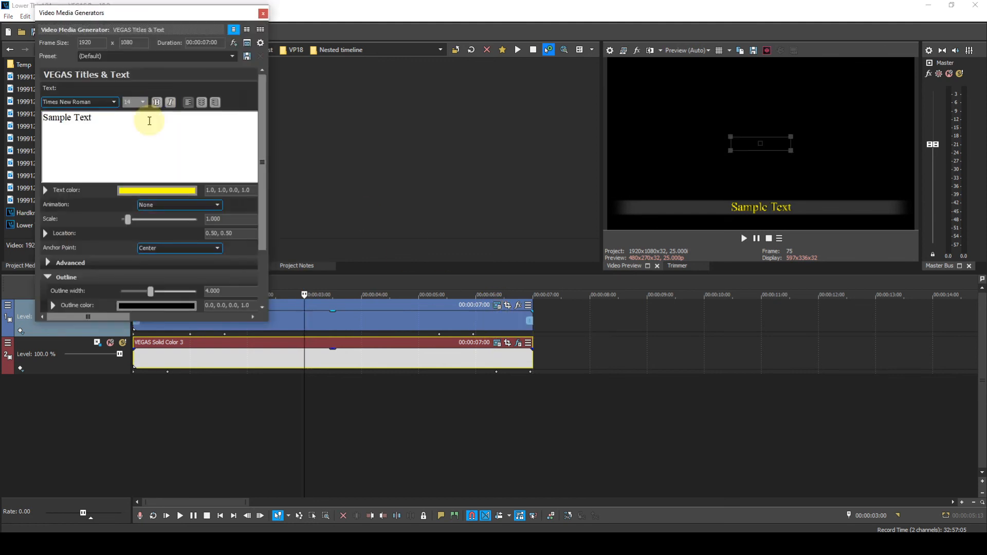
pyautogui.moveTo(93, 118); pyautogui.dragTo(32, 121)
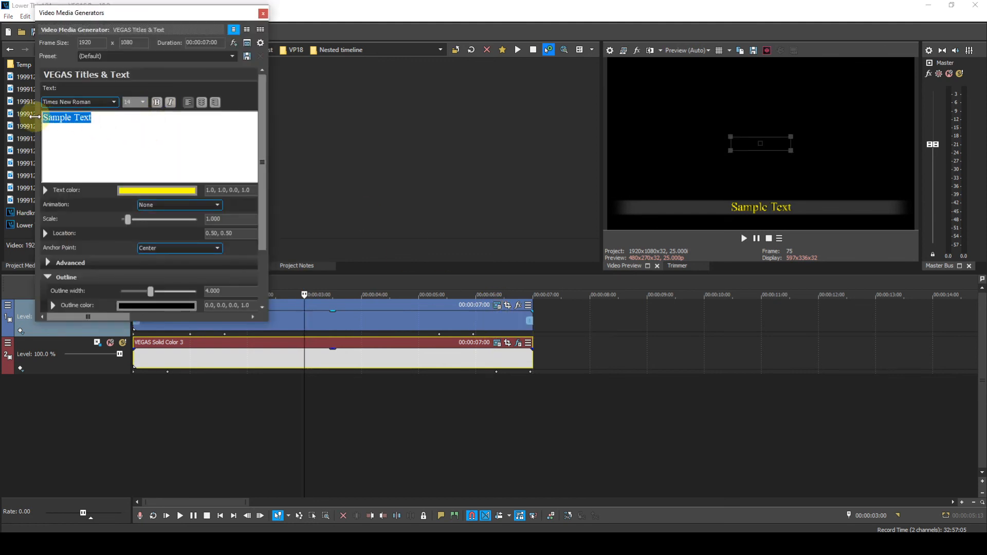
pyautogui.hotkey('ctrl', 'v')
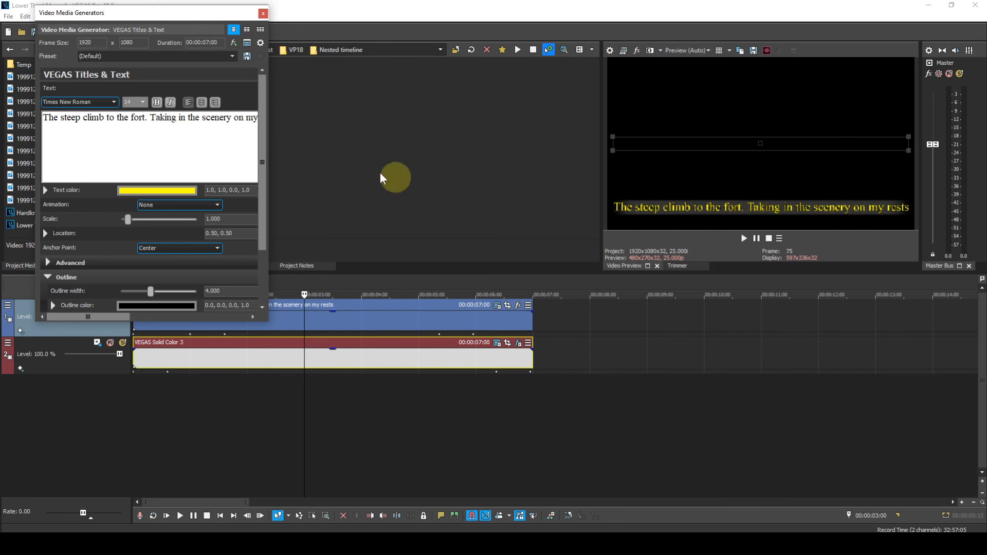
pyautogui.moveTo(43, 118); pyautogui.dragTo(309, 121)
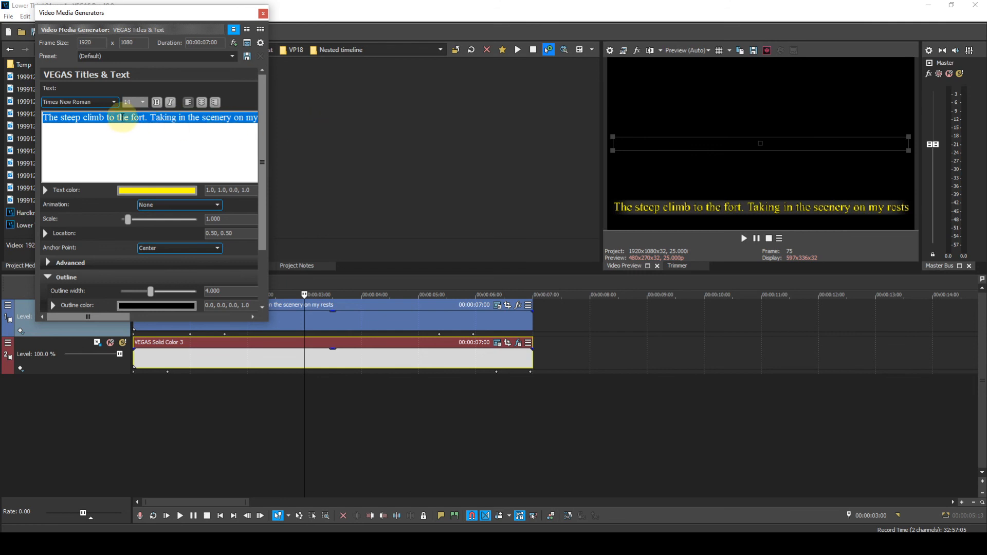
pyautogui.click(144, 104)
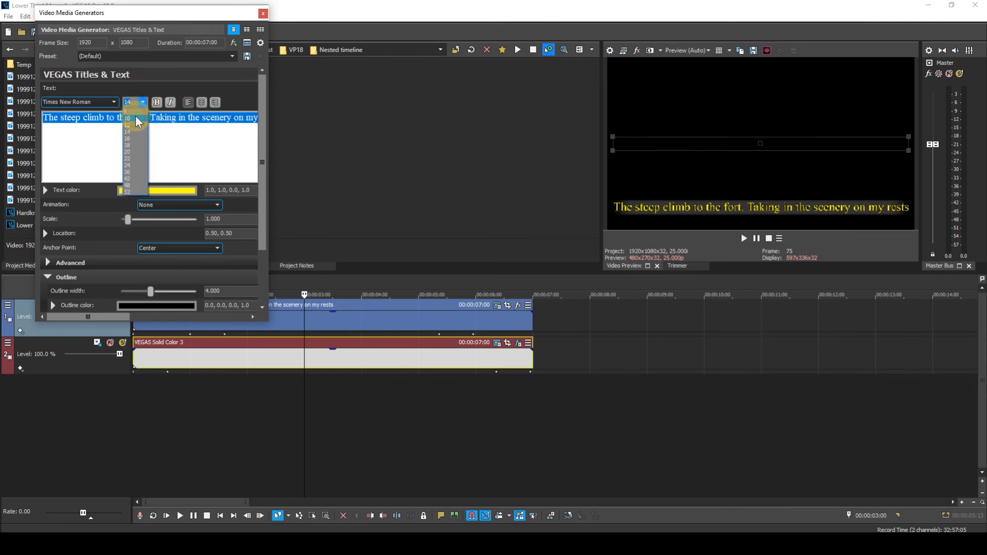
pyautogui.click(137, 118)
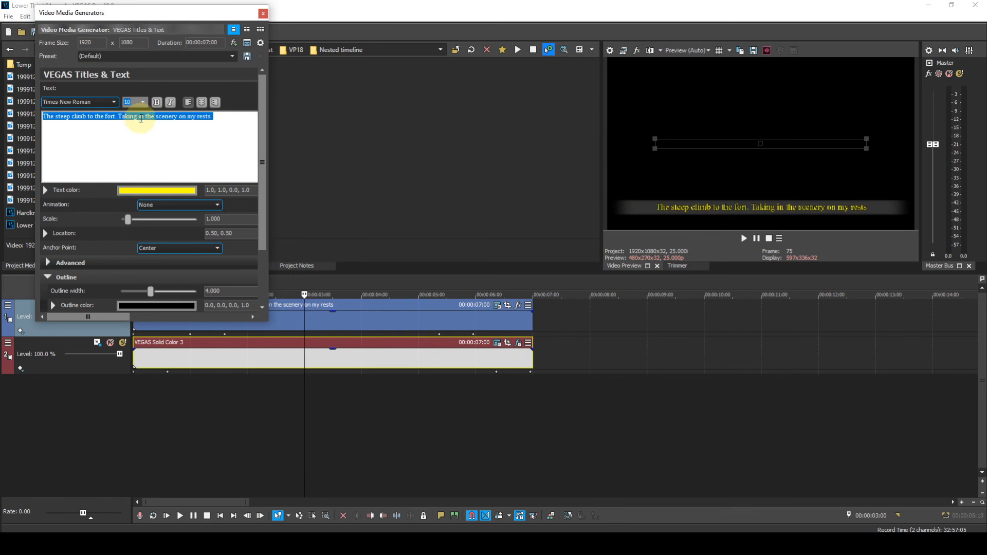
pyautogui.click(263, 12)
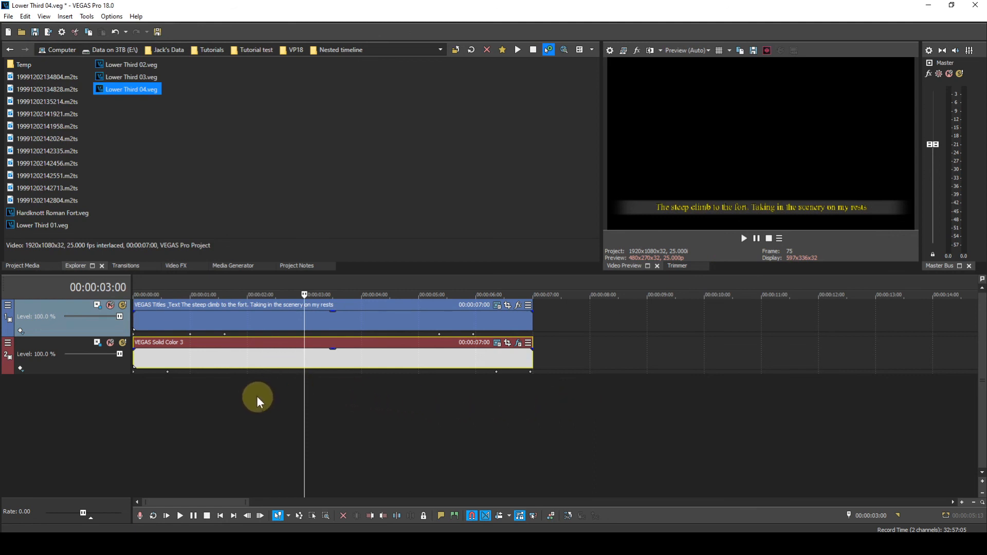
# Import the image "Green background, white lines, texture, background" from the Textures folder into the project media
pyautogui.click(21, 266)
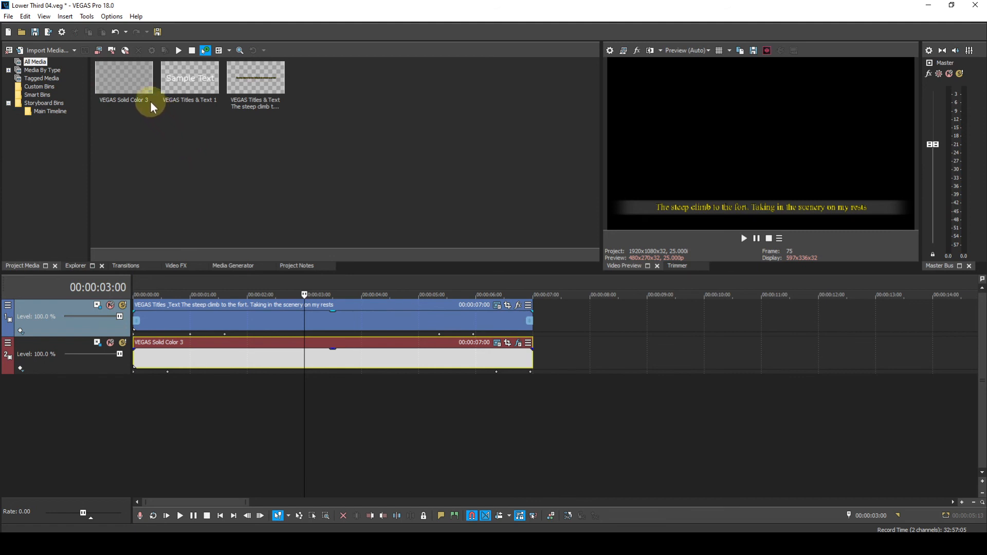
pyautogui.click(50, 49)
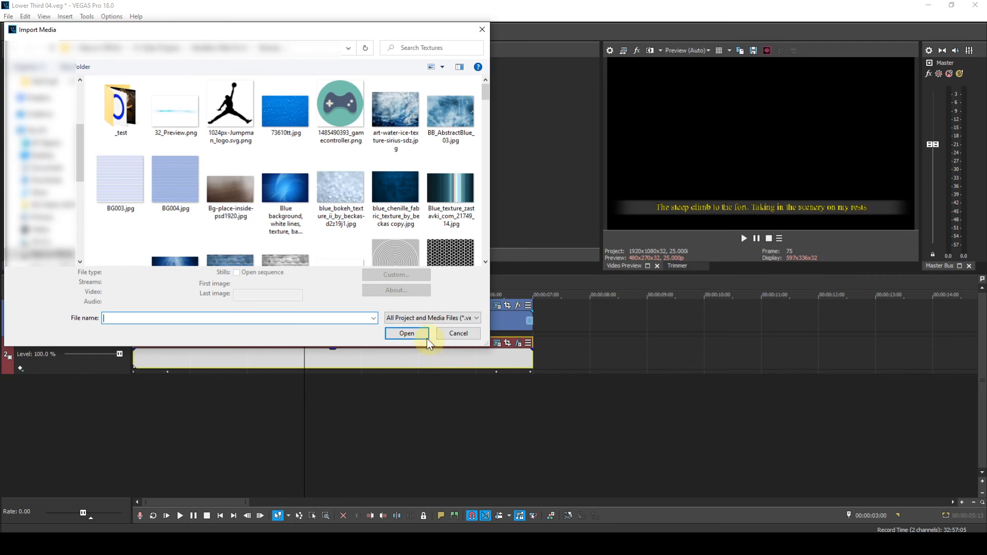
pyautogui.scroll(-5, 382, 215)
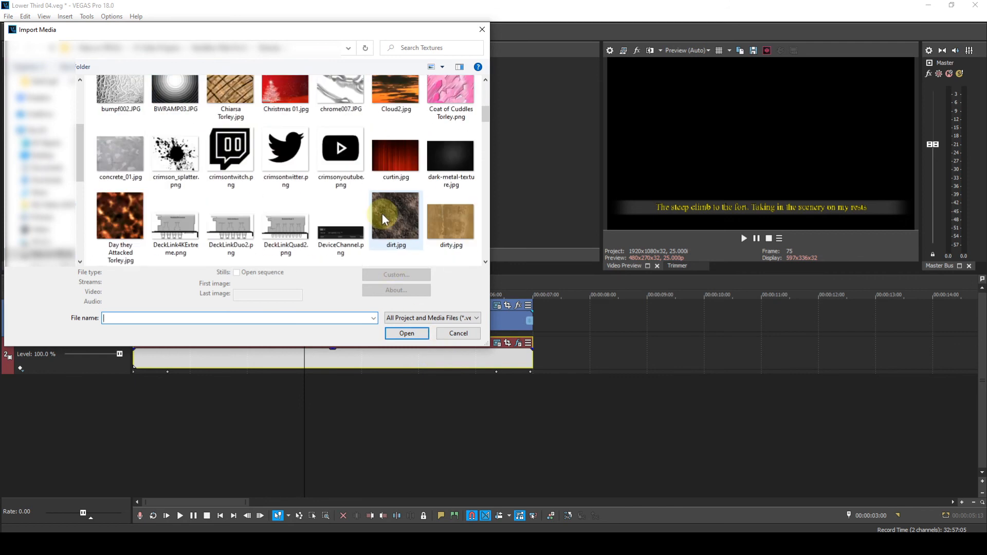
pyautogui.scroll(-3, 382, 214)
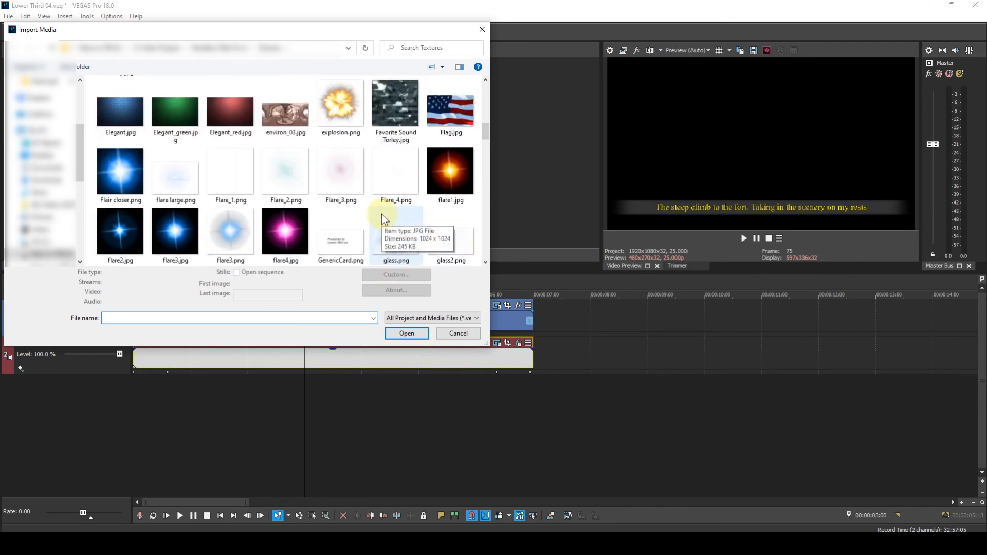
pyautogui.scroll(-1, 382, 214)
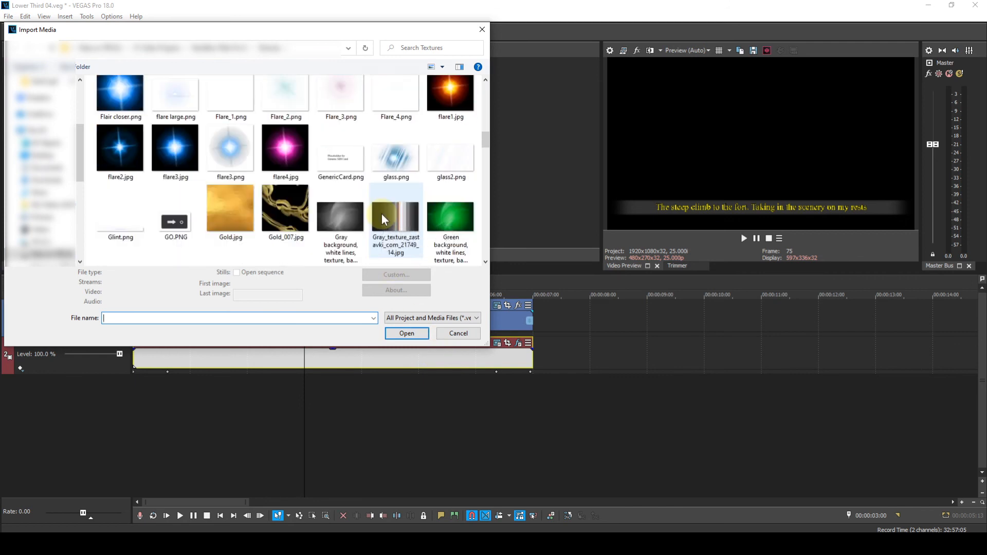
pyautogui.click(452, 218)
pyautogui.click(412, 337)
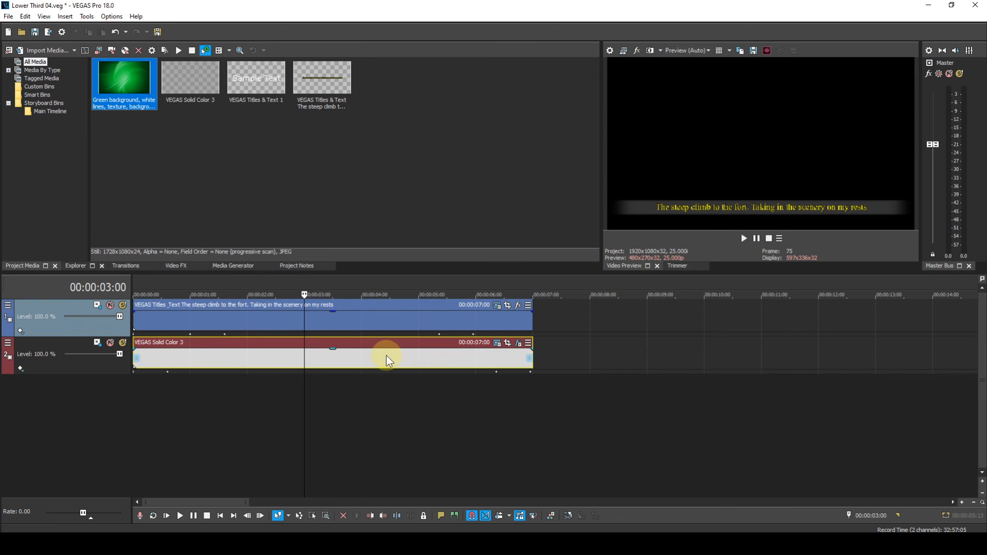
# Move the solid color event clear and place the green background image at the start of its track, trimmed to 7 seconds
pyautogui.moveTo(386, 356); pyautogui.dragTo(812, 338)
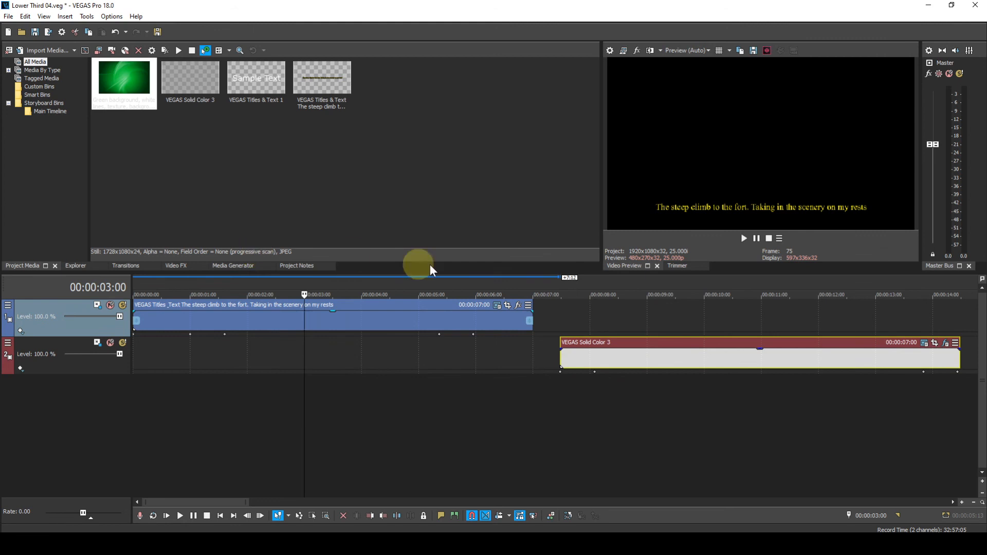
pyautogui.moveTo(708, 344); pyautogui.dragTo(797, 343)
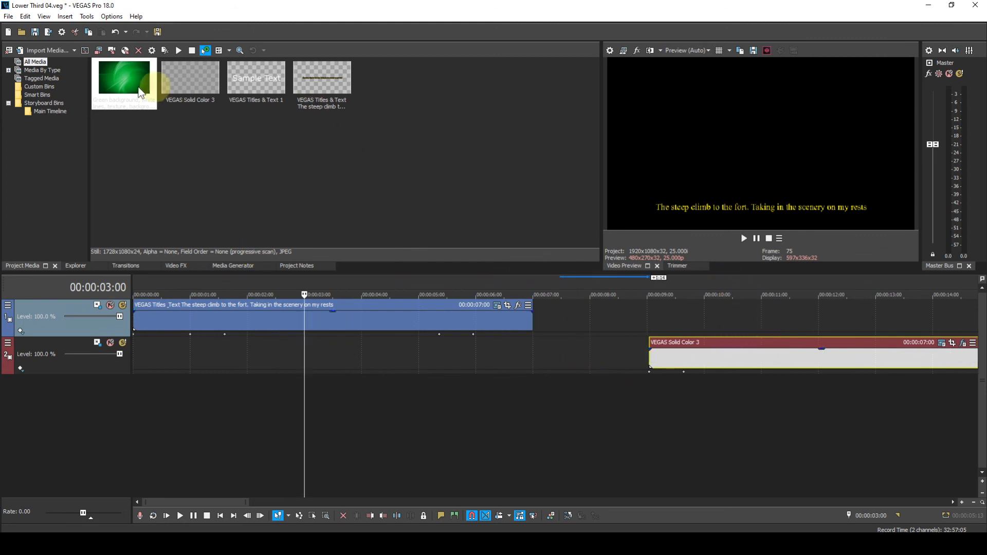
pyautogui.moveTo(122, 80); pyautogui.dragTo(128, 353)
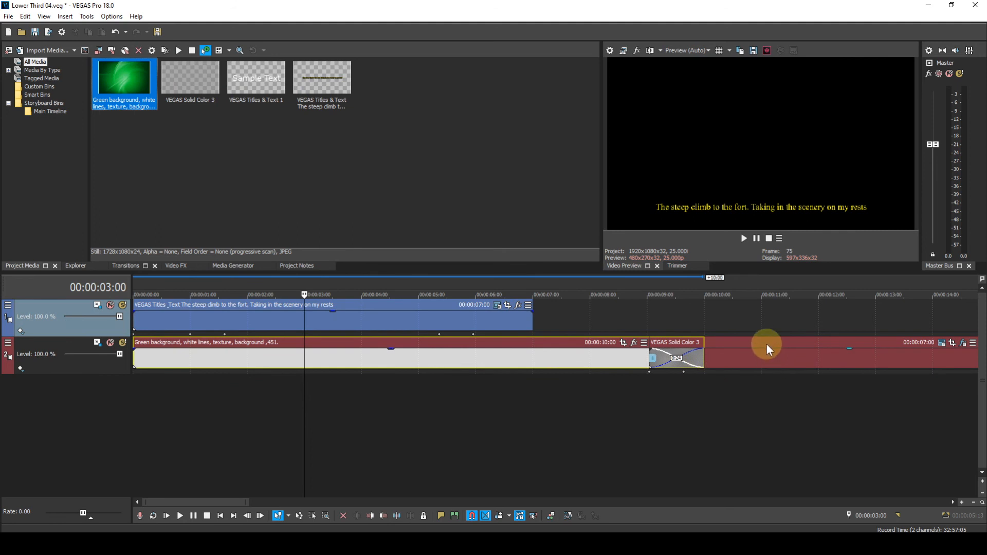
pyautogui.moveTo(766, 344); pyautogui.dragTo(845, 344)
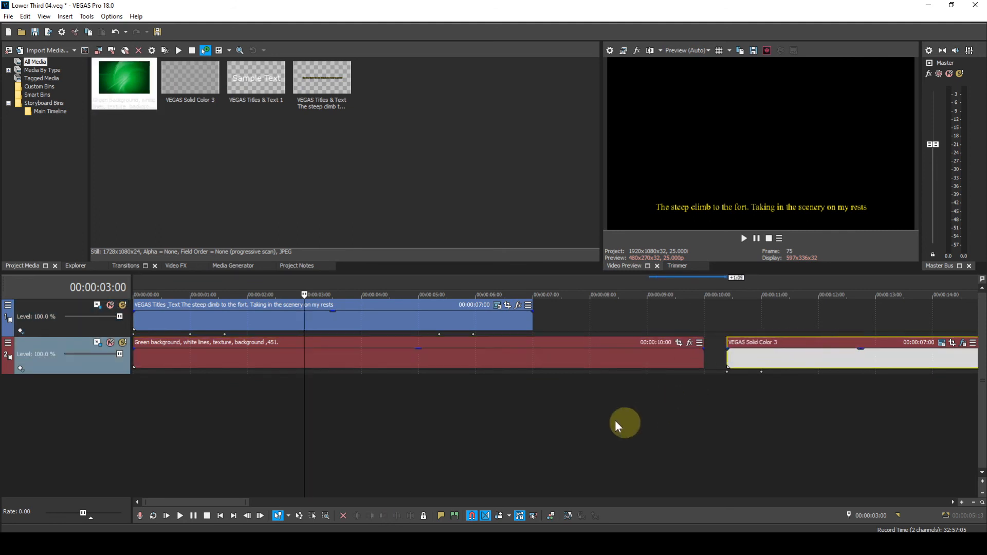
pyautogui.moveTo(699, 355); pyautogui.dragTo(530, 356)
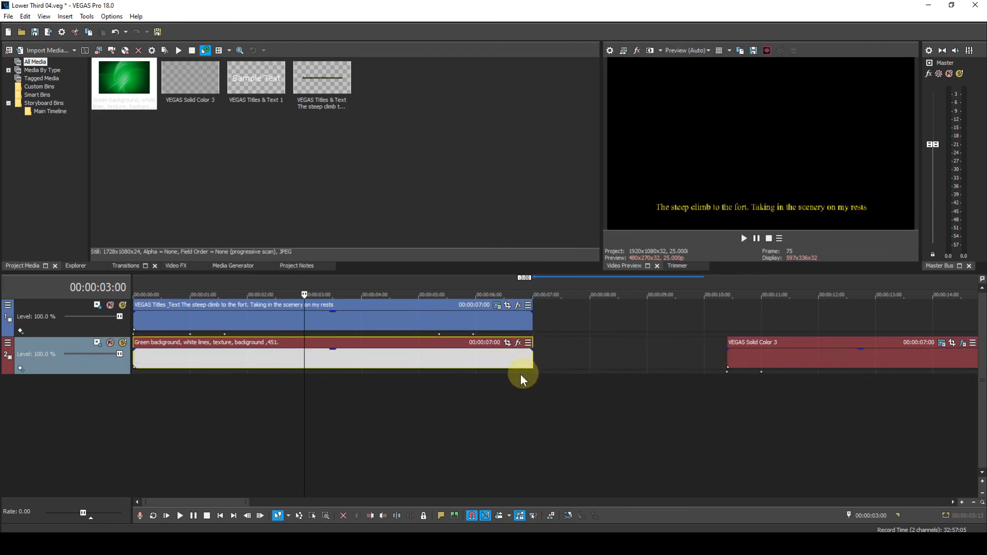
pyautogui.moveTo(875, 345); pyautogui.dragTo(720, 347)
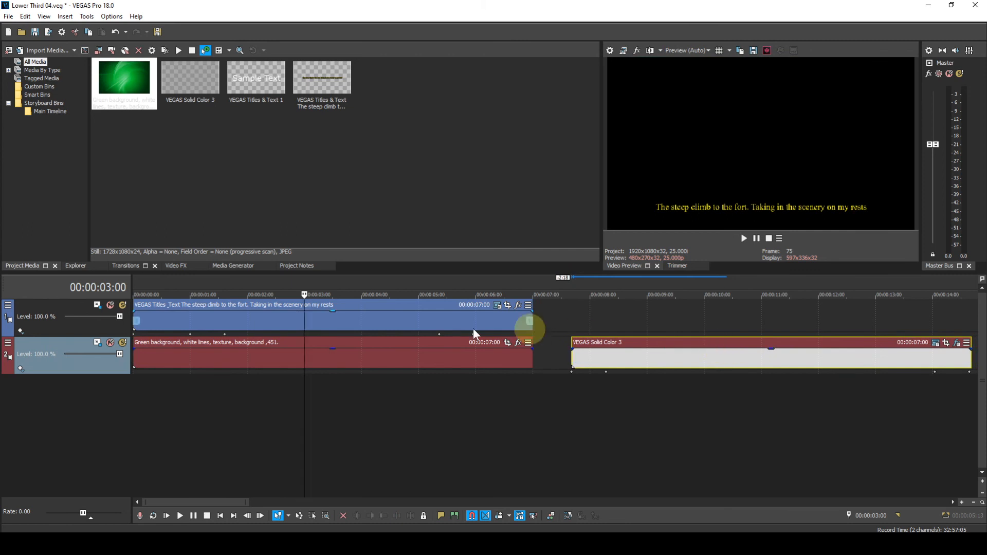
# Shift track 2's Track Motion keyframes for Position, 2D Shadow and 2D Glow back so they begin at 00:00:00:00
pyautogui.click(96, 342)
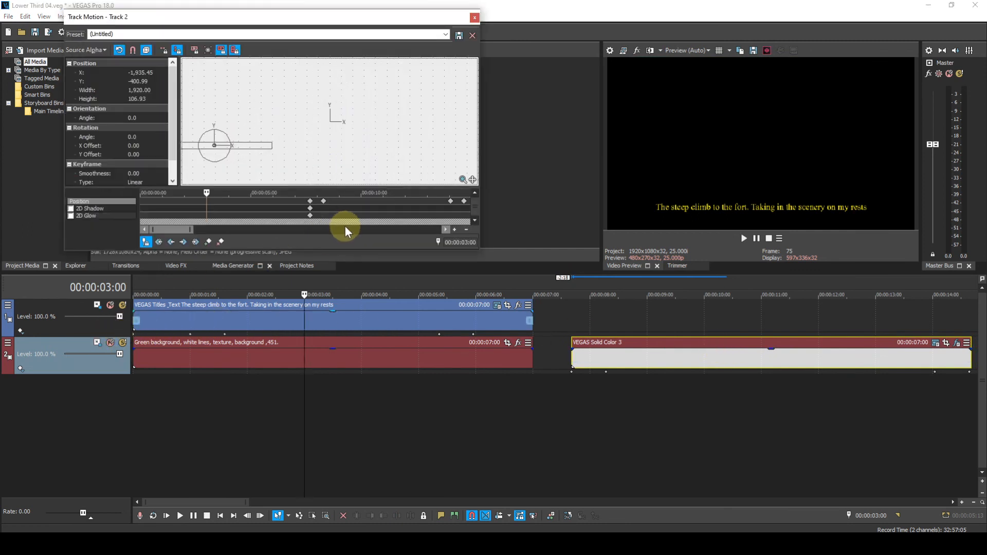
pyautogui.click(446, 231)
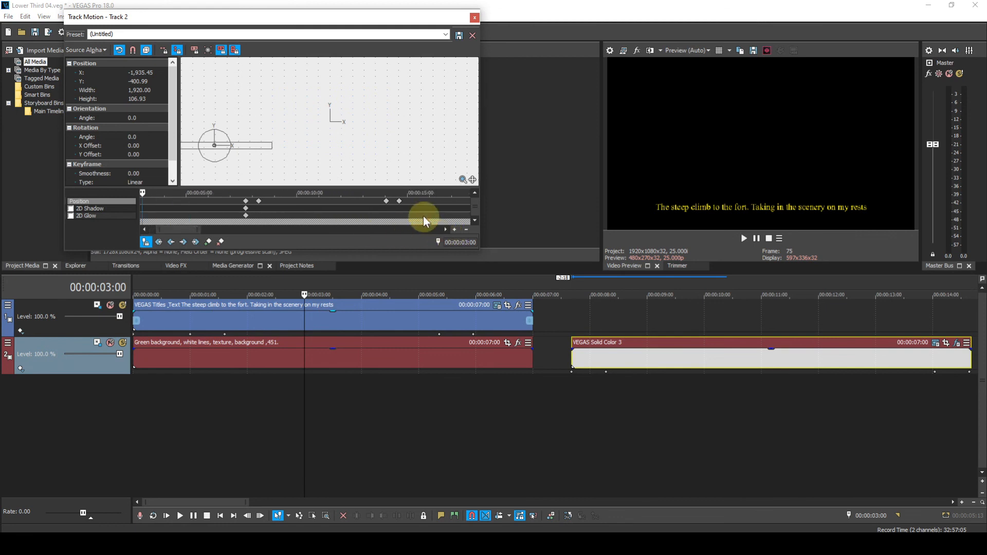
pyautogui.moveTo(415, 200); pyautogui.dragTo(236, 197)
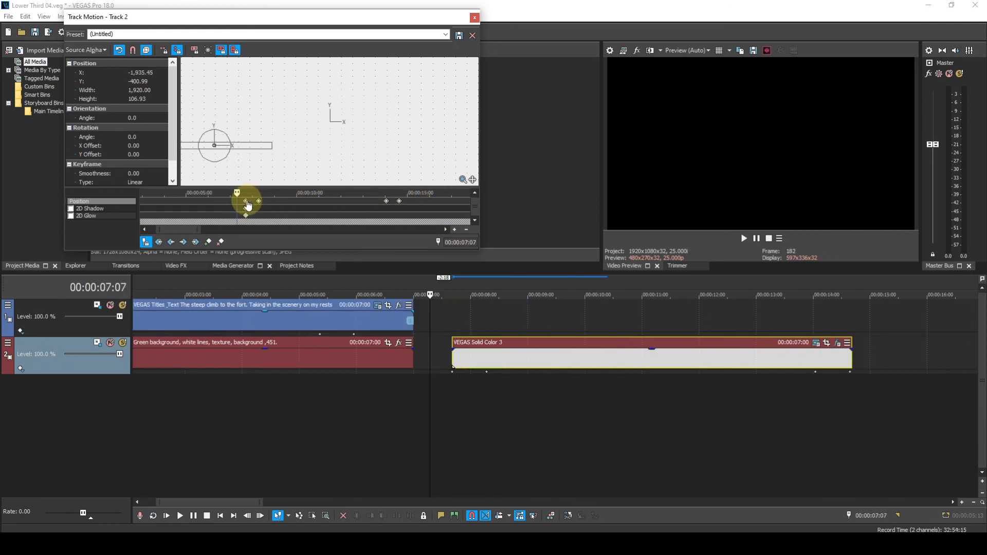
pyautogui.moveTo(187, 229); pyautogui.dragTo(173, 228)
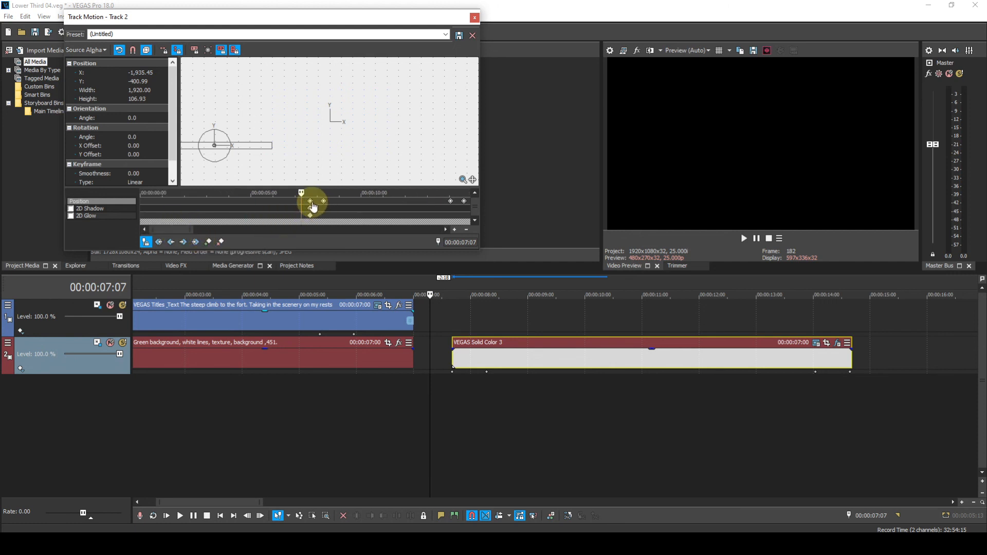
pyautogui.moveTo(312, 201); pyautogui.dragTo(139, 205)
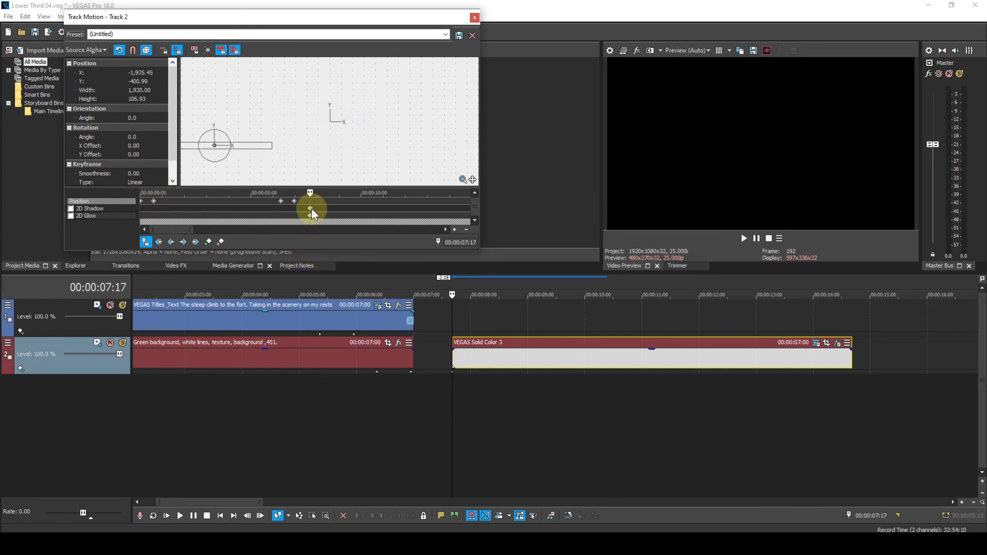
pyautogui.moveTo(312, 208); pyautogui.dragTo(281, 208)
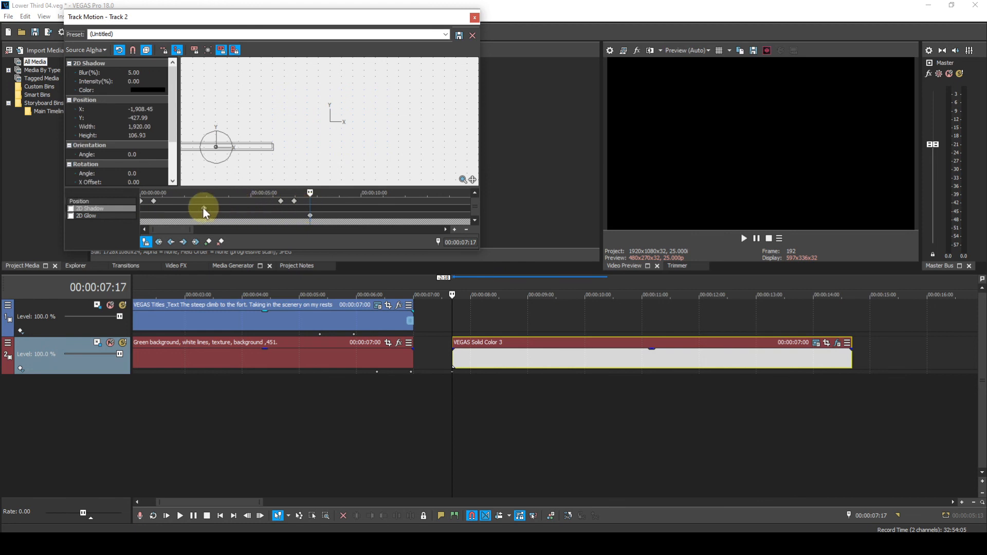
pyautogui.click(310, 215)
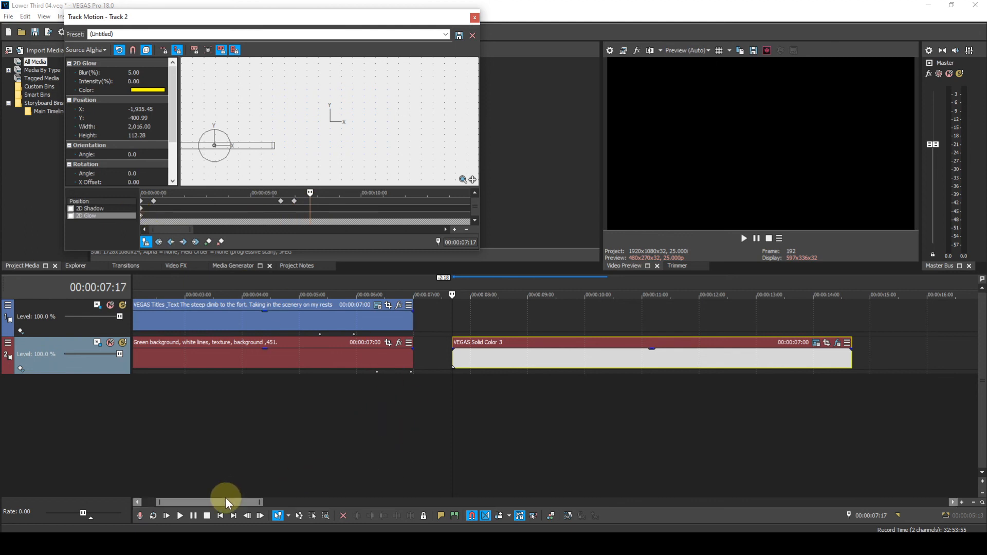
# Delete the leftover solid color event from track 2
pyautogui.moveTo(220, 501); pyautogui.dragTo(195, 501)
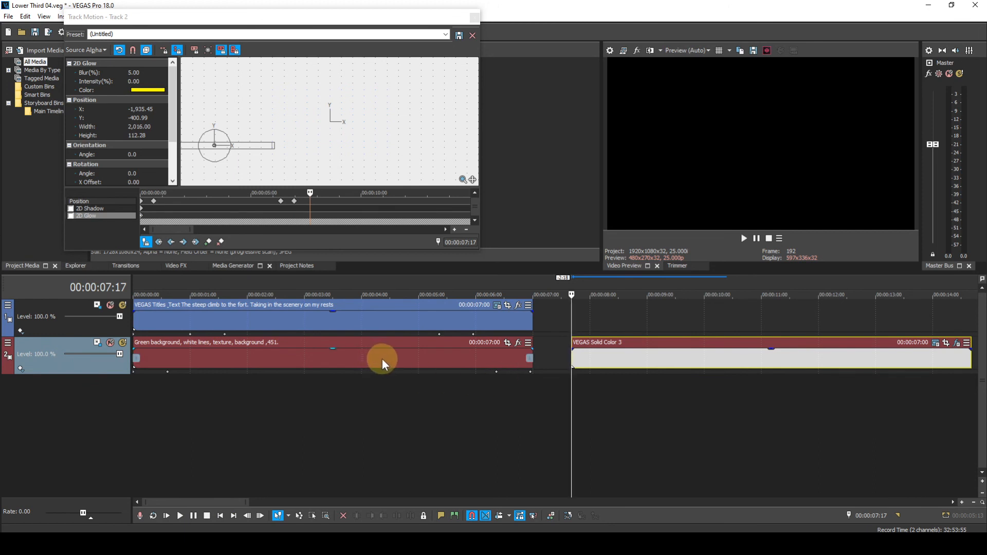
pyautogui.click(733, 359)
pyautogui.press('Delete')
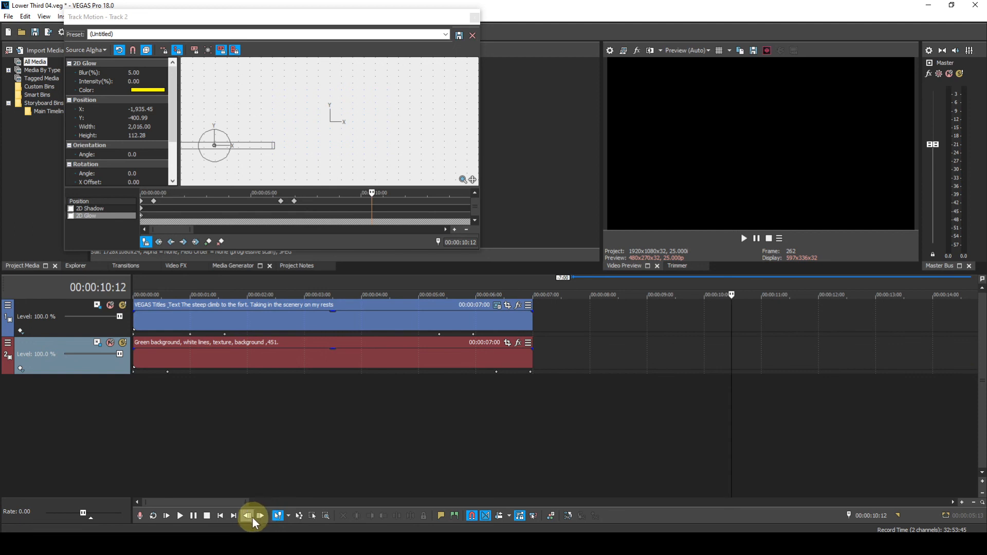
# Play the Lower Third 04 timeline from the start to check the green background's motion
pyautogui.click(220, 515)
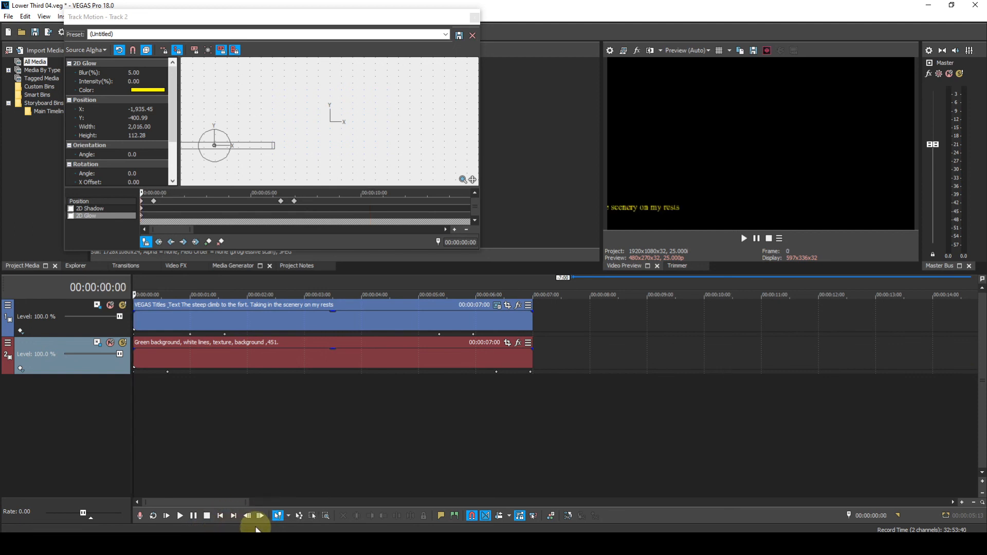
pyautogui.click(179, 515)
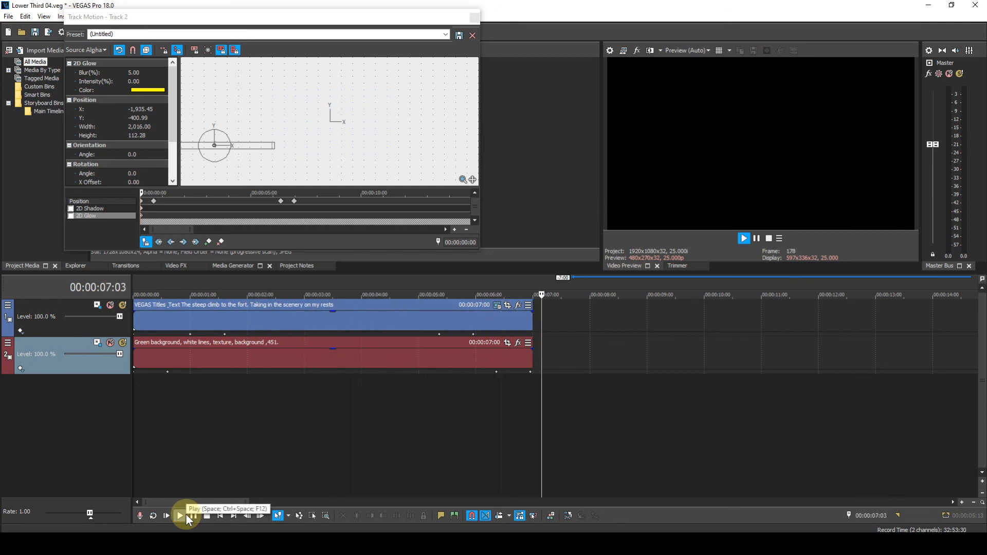
pyautogui.click(206, 515)
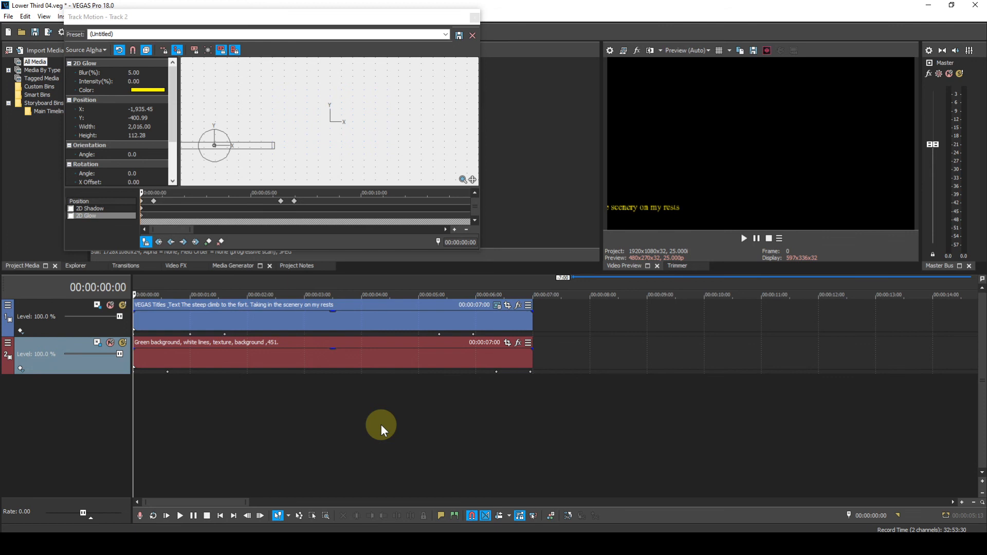
# Add a VEGAS Border effect of type Blurred, size 0.088, to the green background event and play the timeline to check it
pyautogui.click(519, 344)
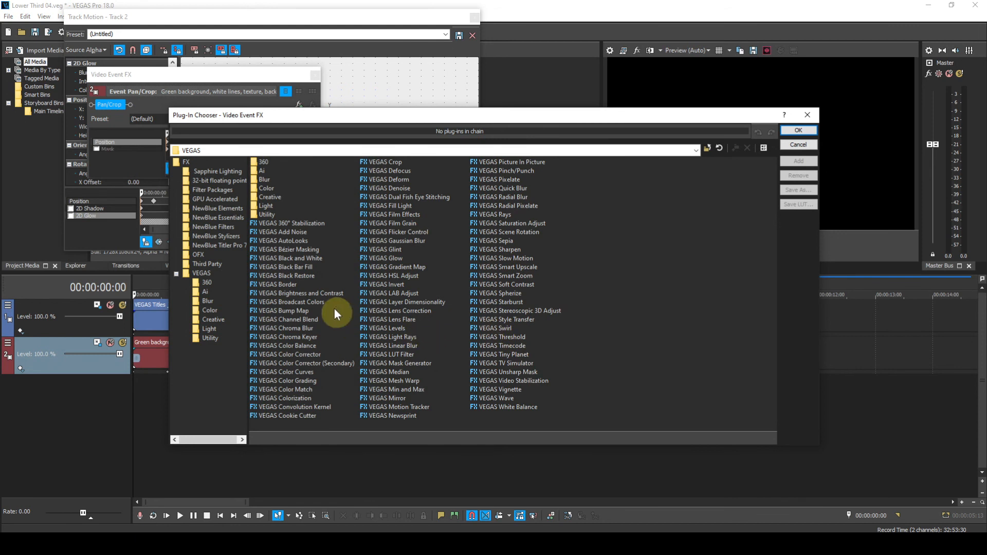
pyautogui.click(296, 285)
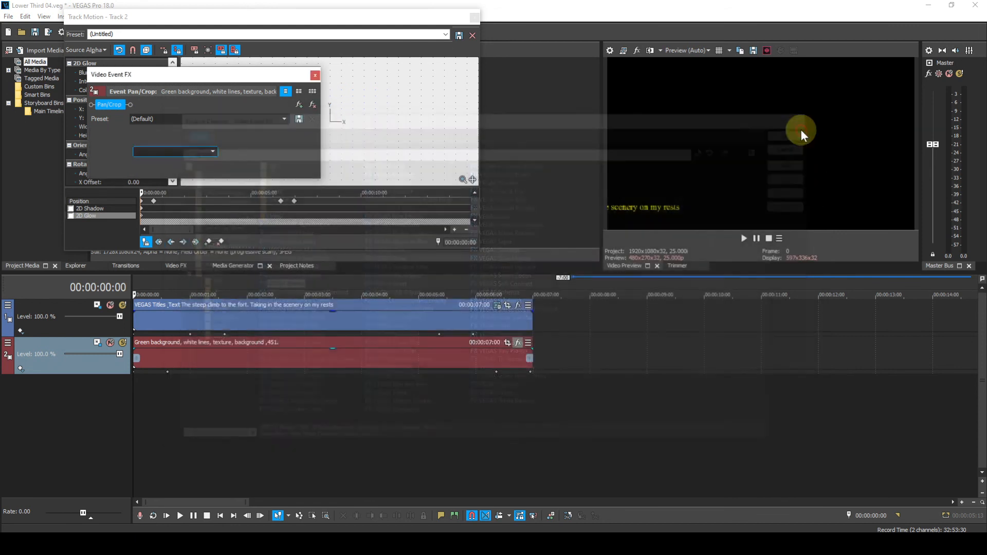
pyautogui.click(798, 130)
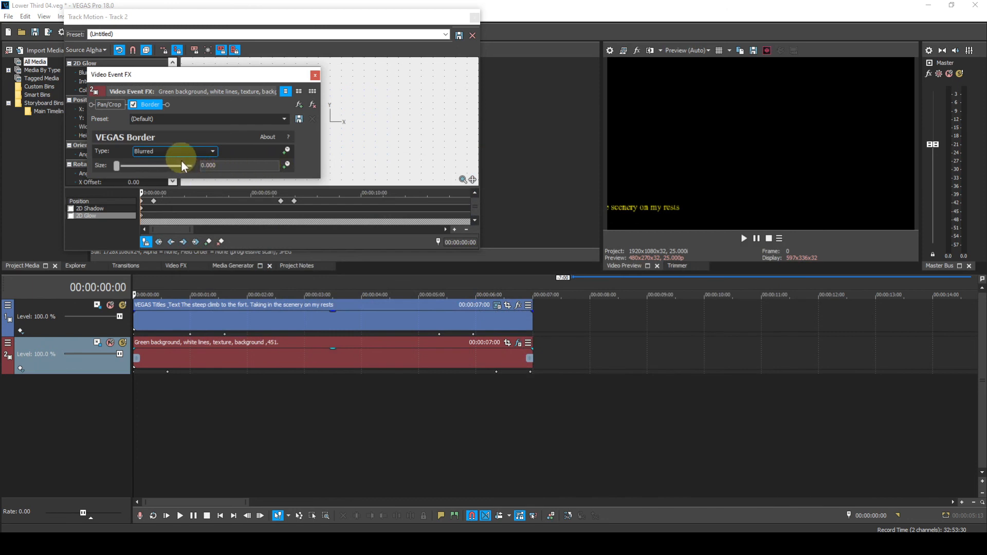
pyautogui.click(216, 165)
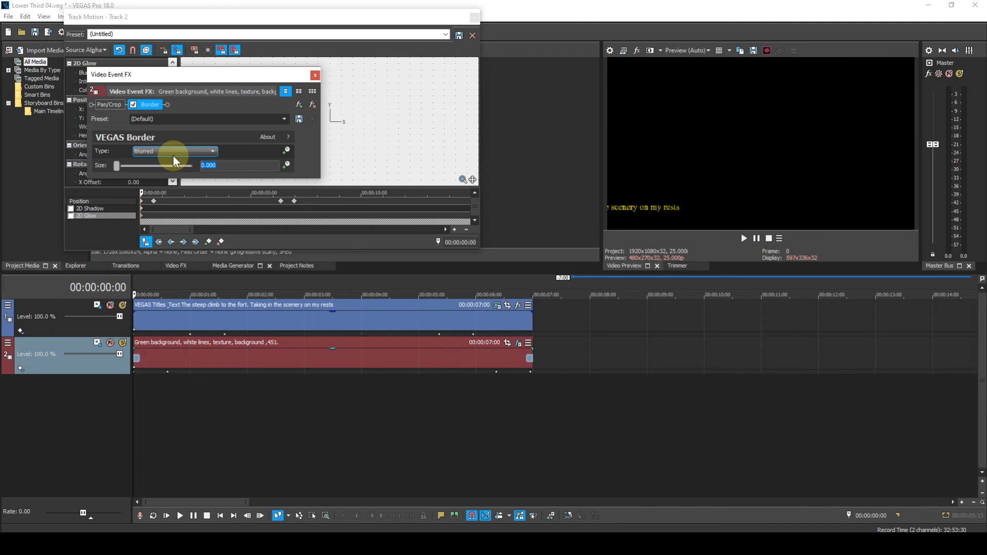
pyautogui.write('.088')
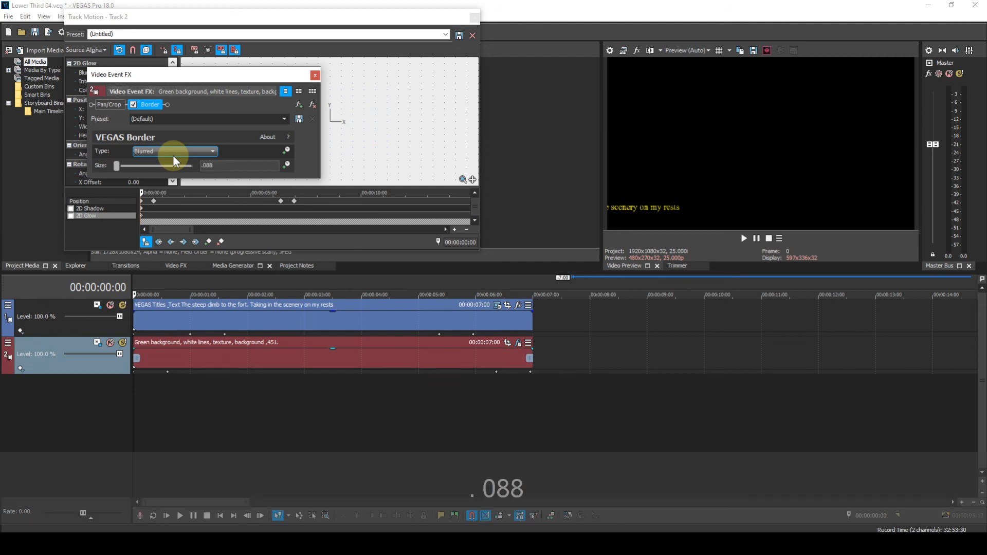
pyautogui.press('Return')
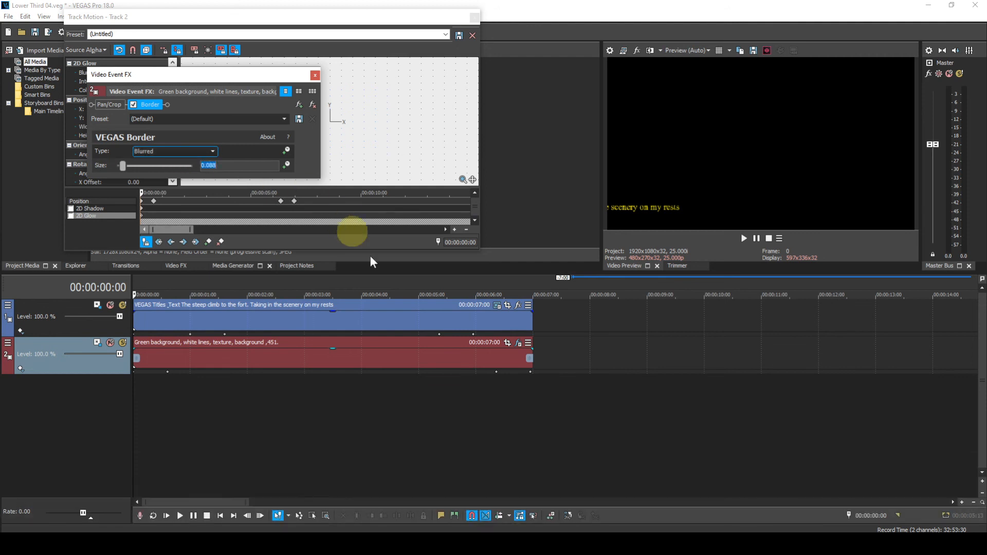
pyautogui.click(473, 16)
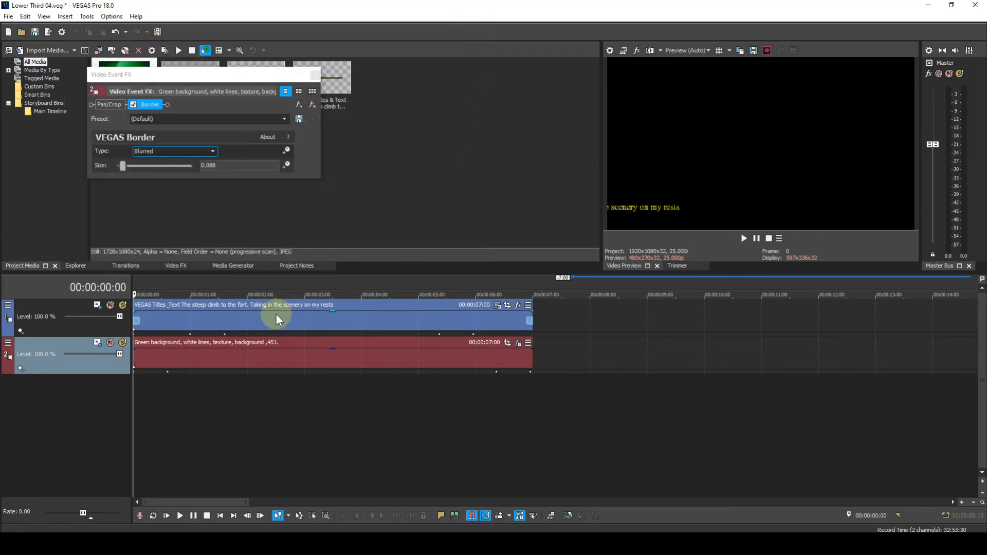
pyautogui.click(315, 77)
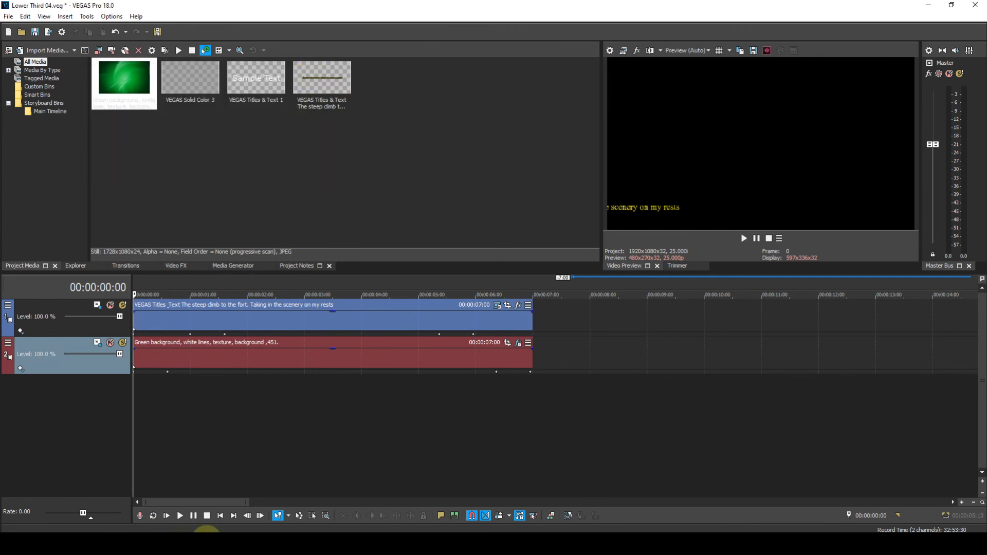
pyautogui.click(180, 516)
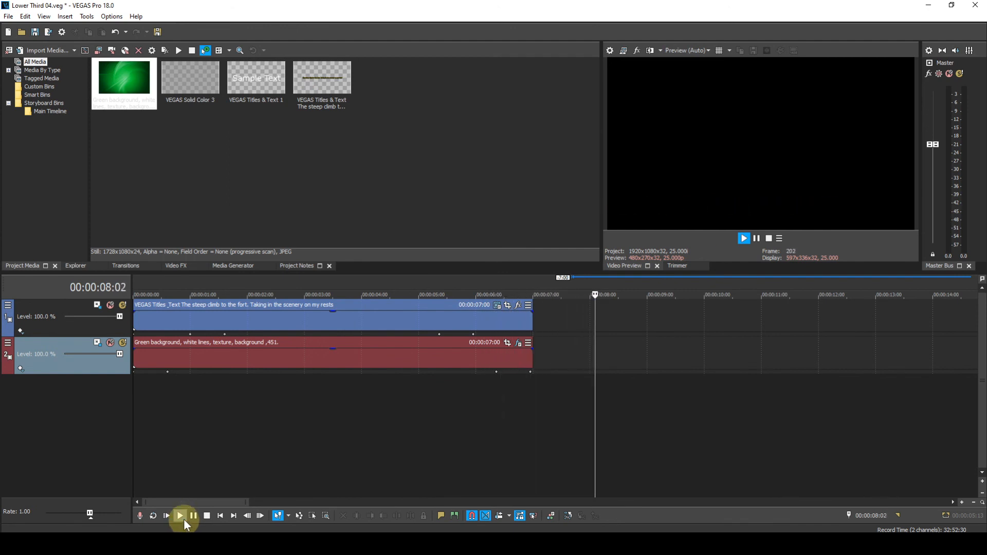
pyautogui.click(205, 516)
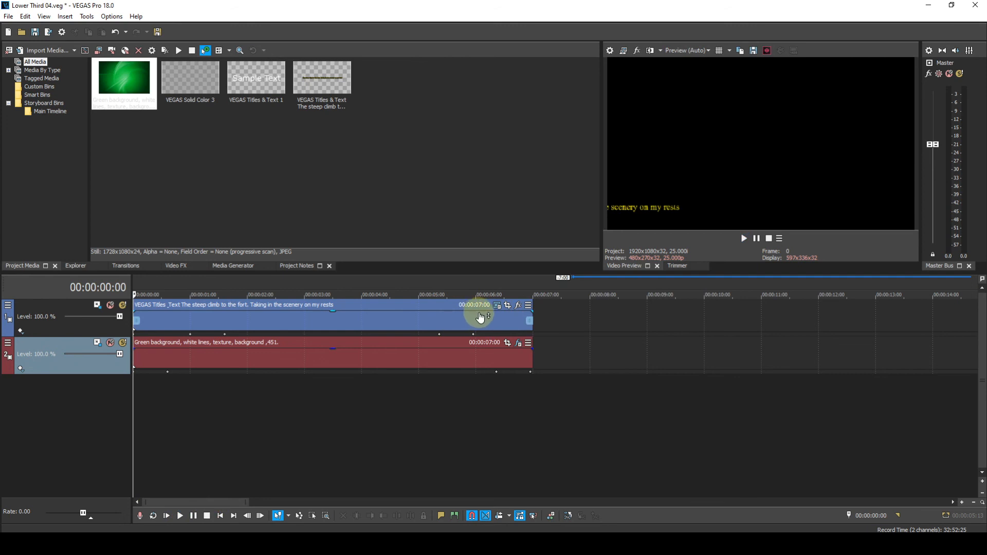
# In track 1's Track Motion, move the first Position keyframe's text frame horizontally out of view to X about -1,628.81
pyautogui.click(97, 305)
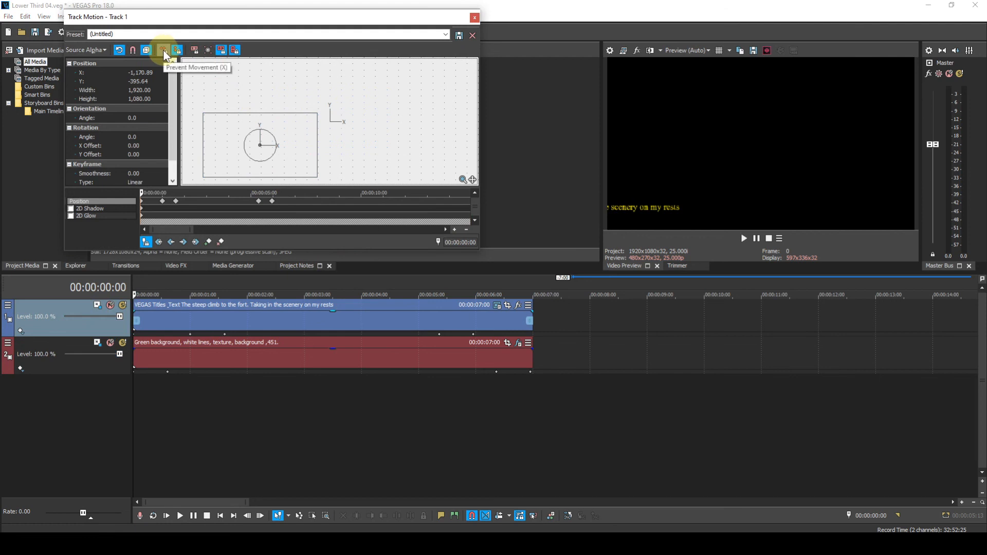
pyautogui.moveTo(243, 161); pyautogui.dragTo(236, 162)
pyautogui.moveTo(233, 163); pyautogui.dragTo(214, 164)
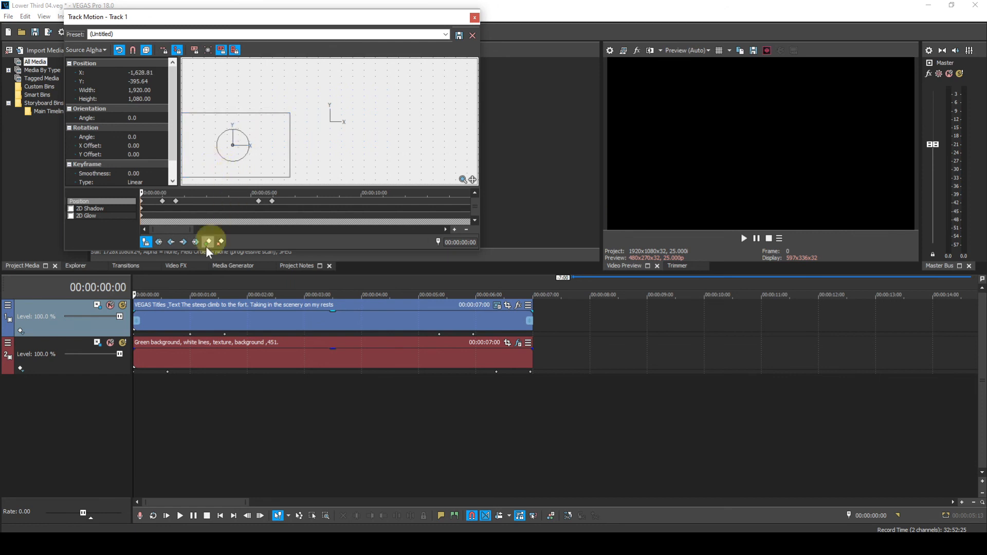
# Copy track 1's first Position keyframe over the Position keyframes at 00:00:01:00 and 00:00:05:24
pyautogui.rightClick(141, 201)
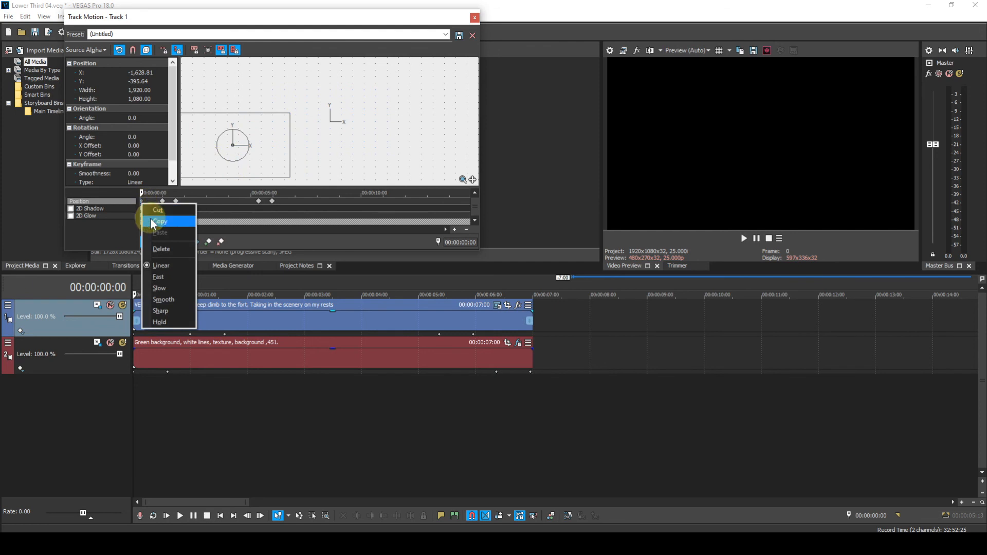
pyautogui.click(150, 218)
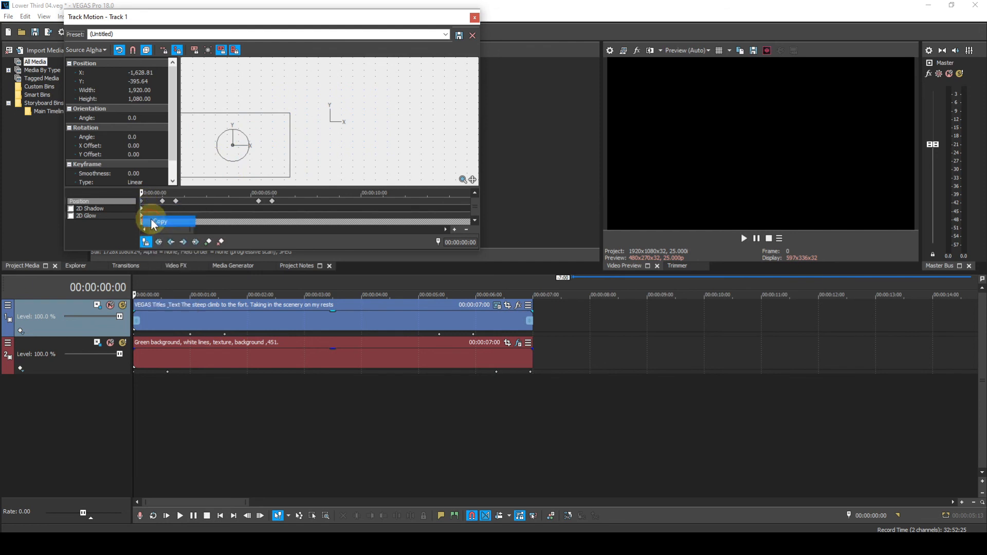
pyautogui.click(183, 242)
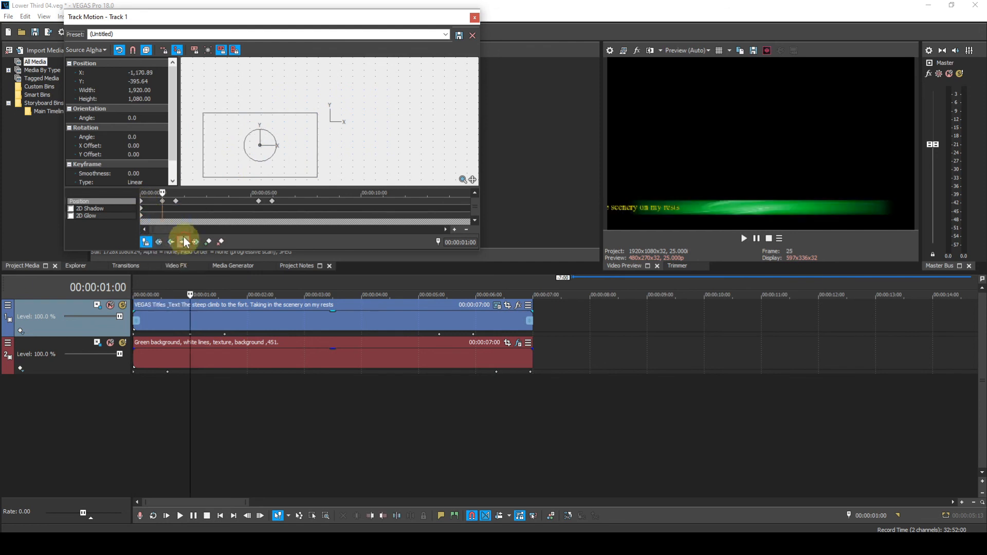
pyautogui.rightClick(164, 202)
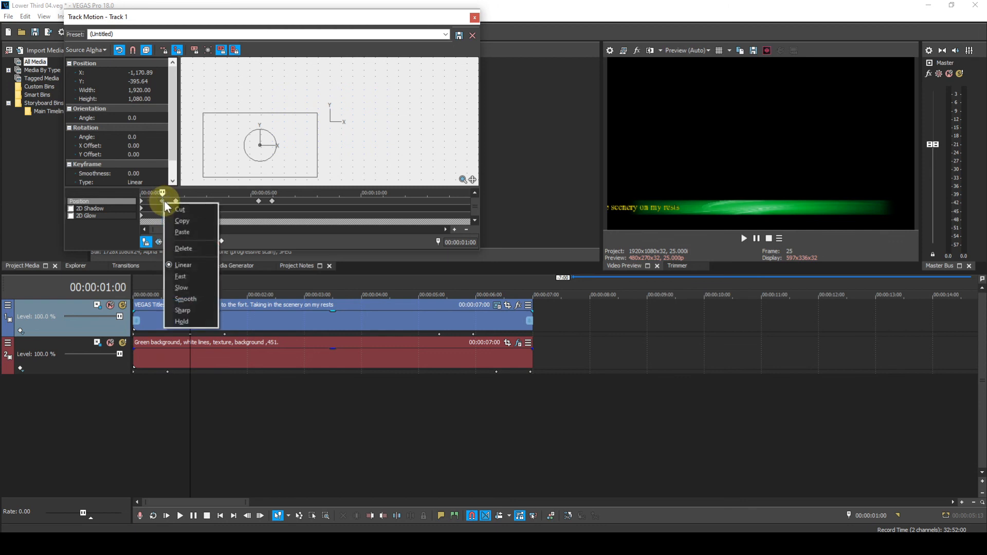
pyautogui.click(183, 232)
pyautogui.click(196, 241)
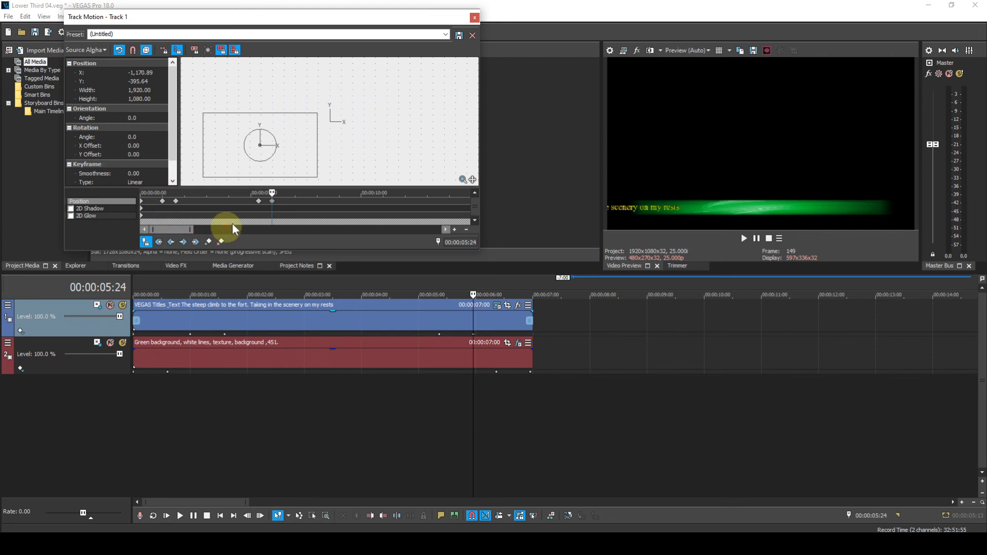
pyautogui.rightClick(273, 202)
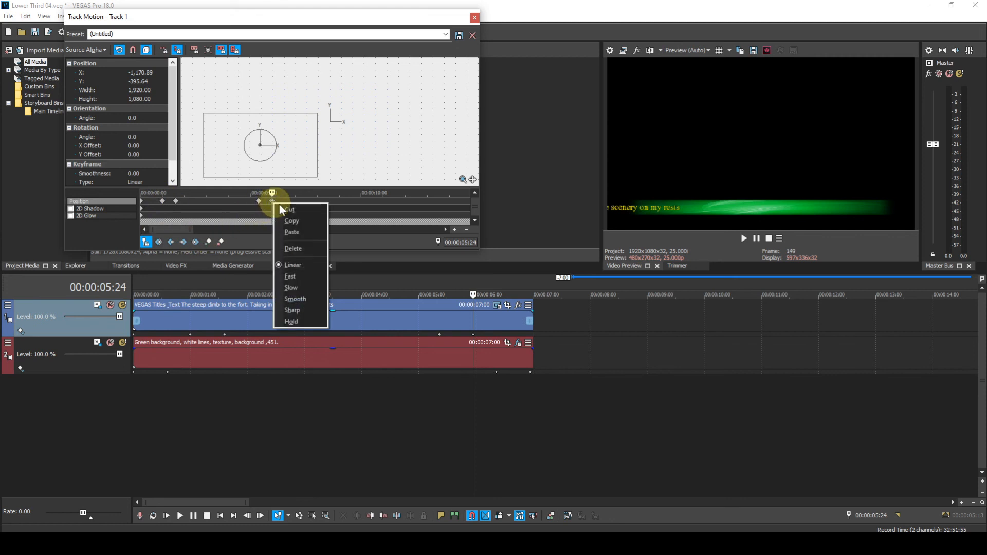
pyautogui.click(291, 232)
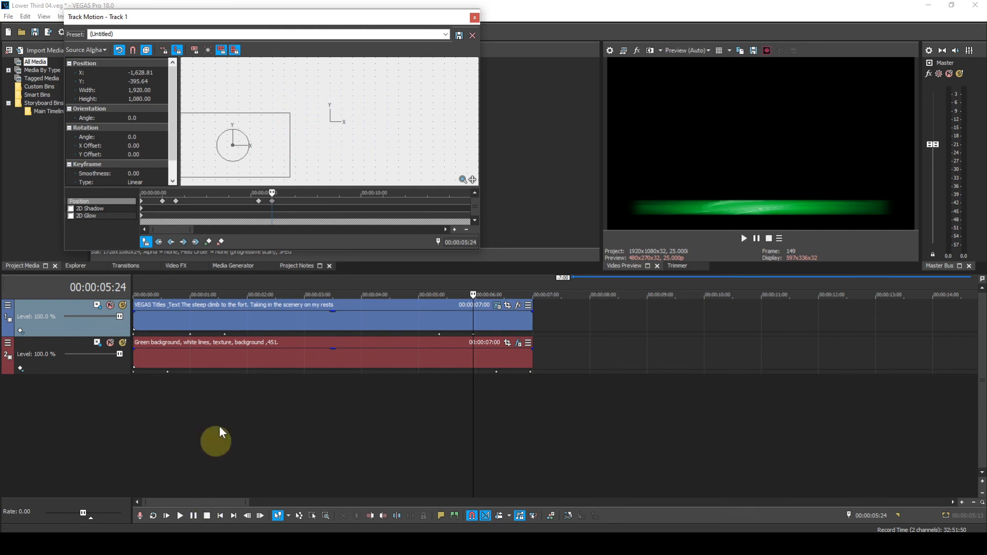
# Play the Lower Third 04 timeline from the start to check the text motion, and close Track Motion
pyautogui.click(159, 242)
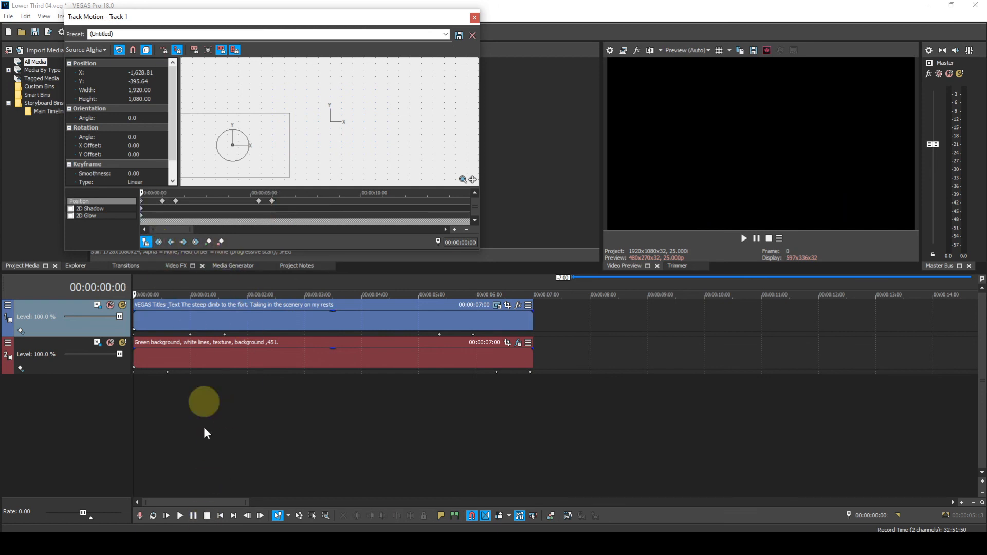
pyautogui.click(181, 515)
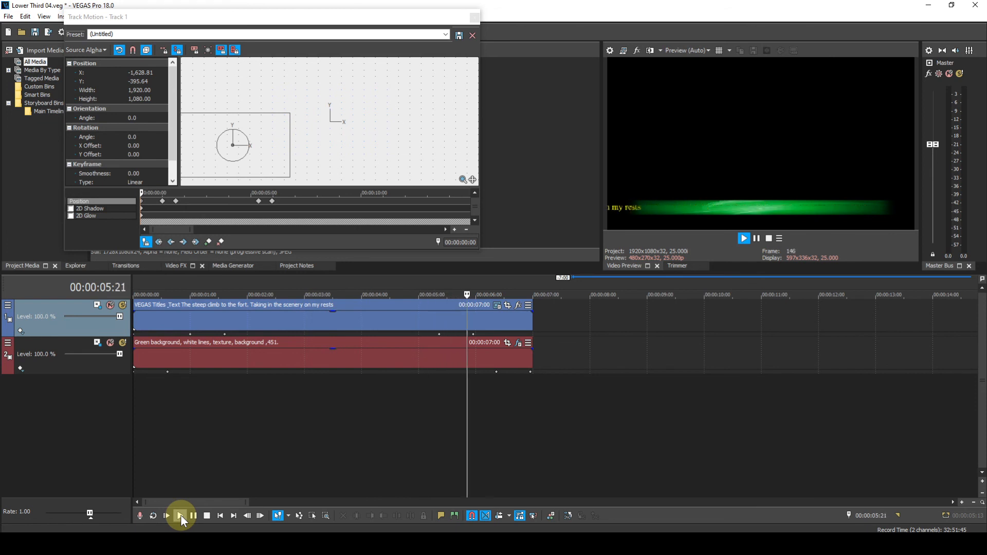
pyautogui.click(206, 515)
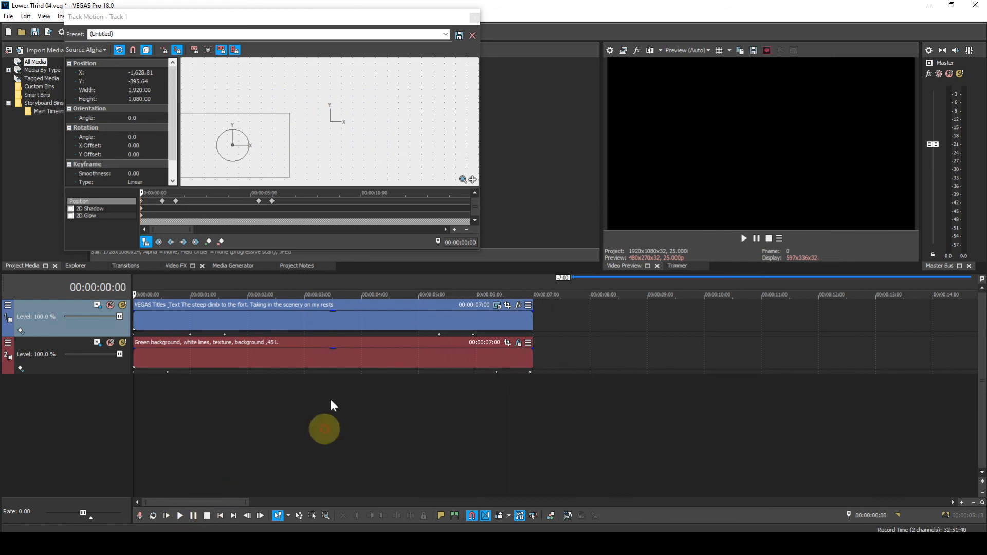
pyautogui.click(473, 17)
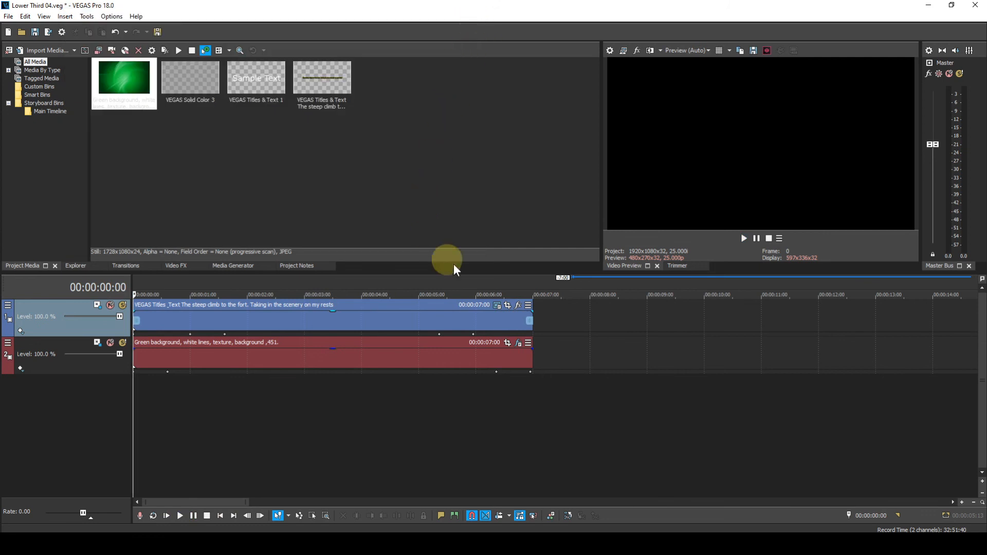
# Return to the Hardknott Roman Fort timeline, saving the nested changes, and play through the Lower Third 04 event
pyautogui.click(566, 515)
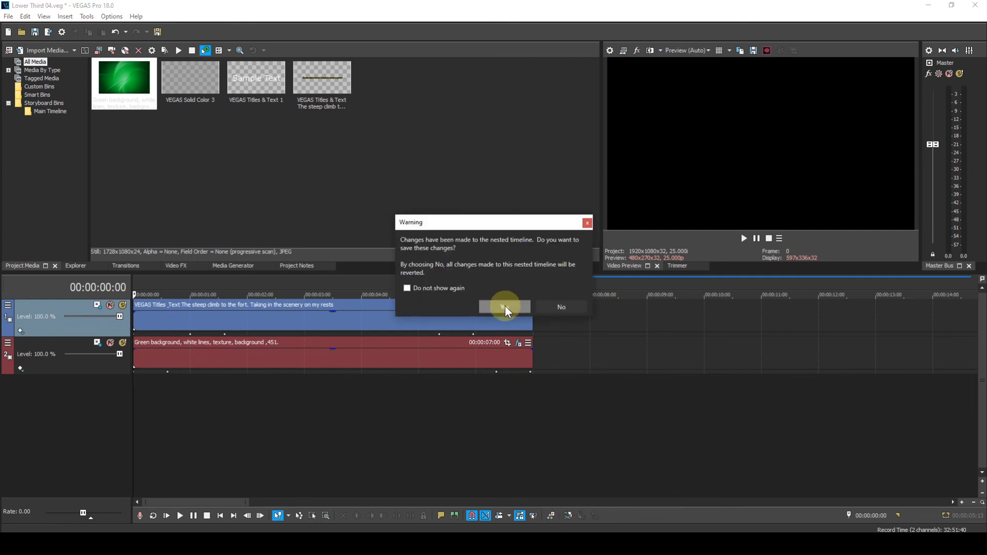
pyautogui.click(505, 306)
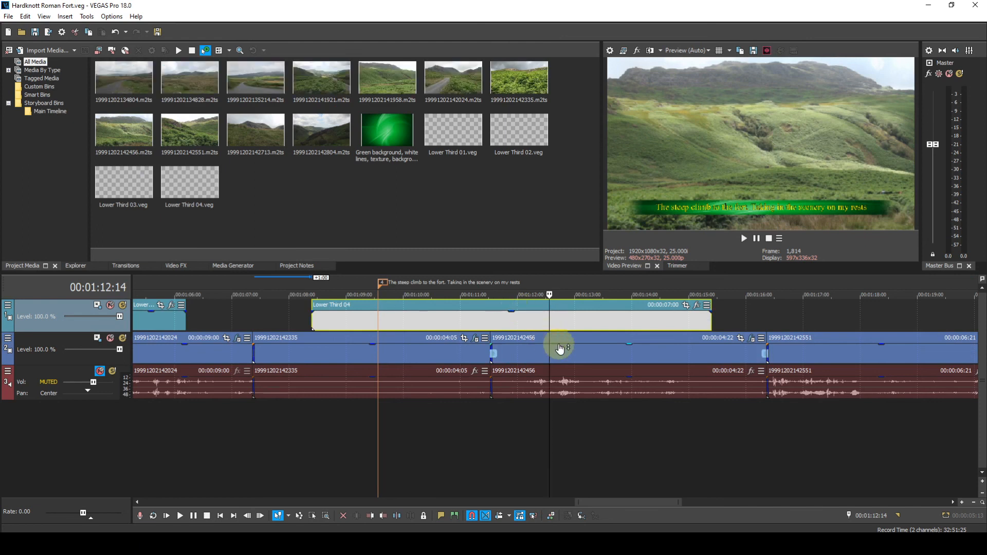
pyautogui.click(304, 286)
pyautogui.press('space')
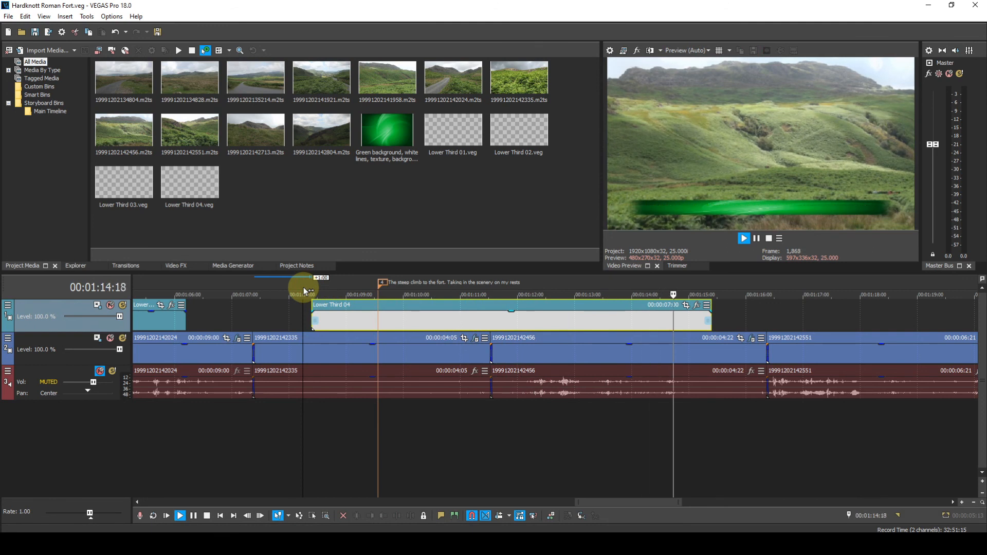
pyautogui.press('space')
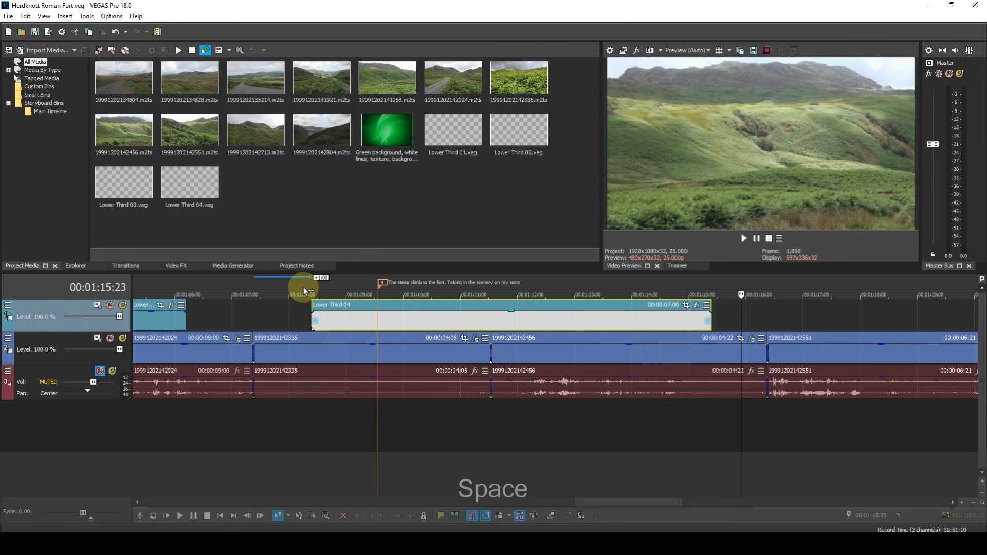